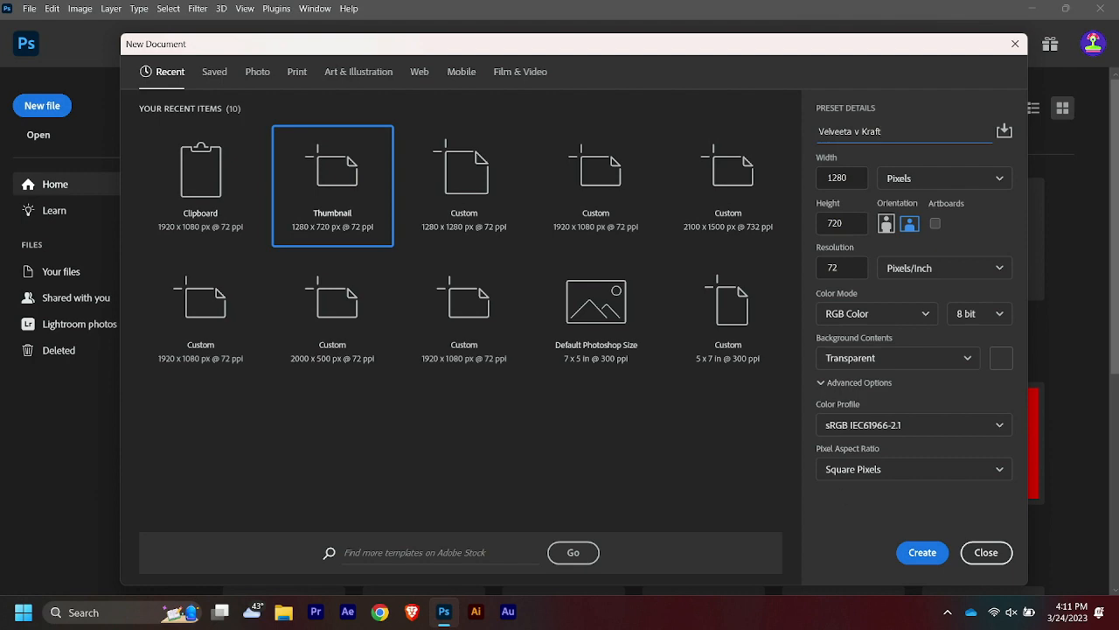
Create the transparent 1280 x 720 px document named Velveeta v Kraft.
click(923, 552)
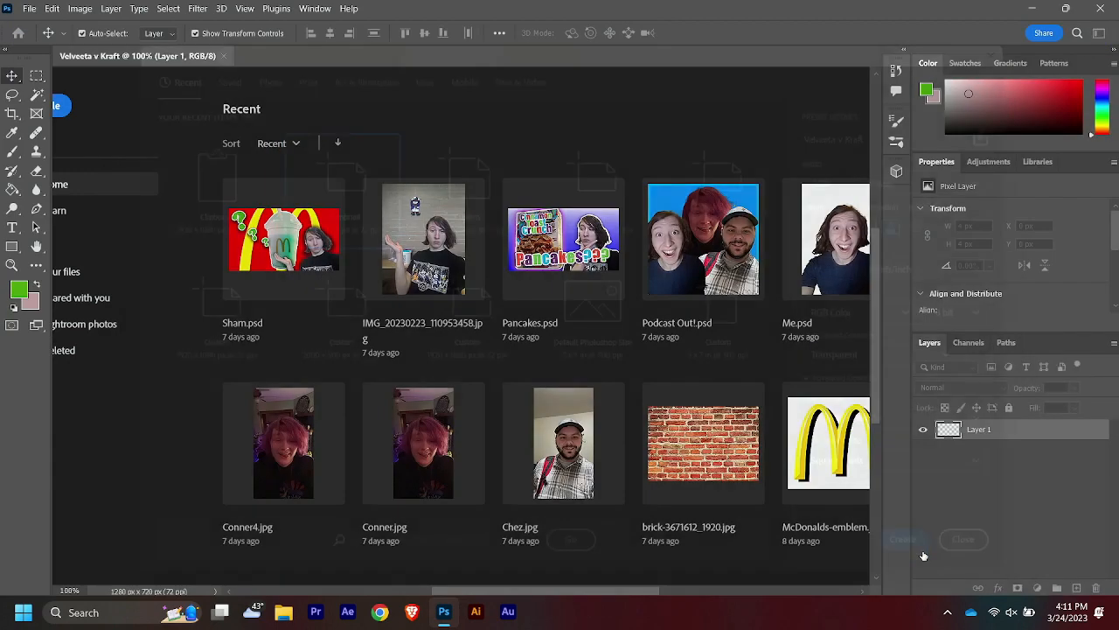
Open the Kraft, Screenshot (17) and Velveeta-better images together from Documents > YouTube-Videos > Mac n Cheese > GFX.
click(31, 8)
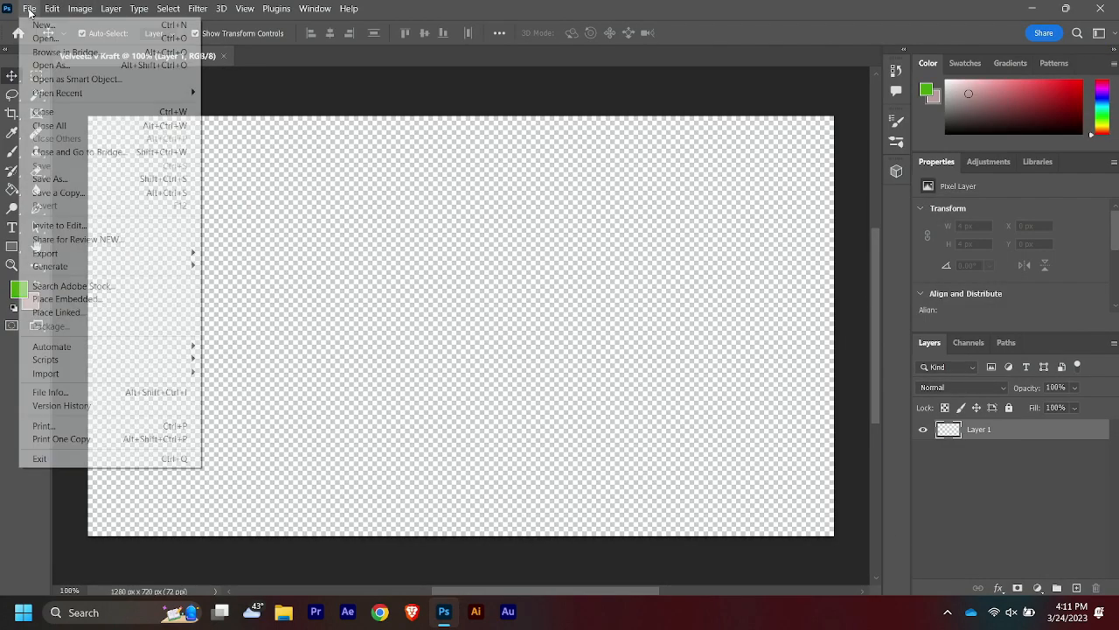
click(68, 41)
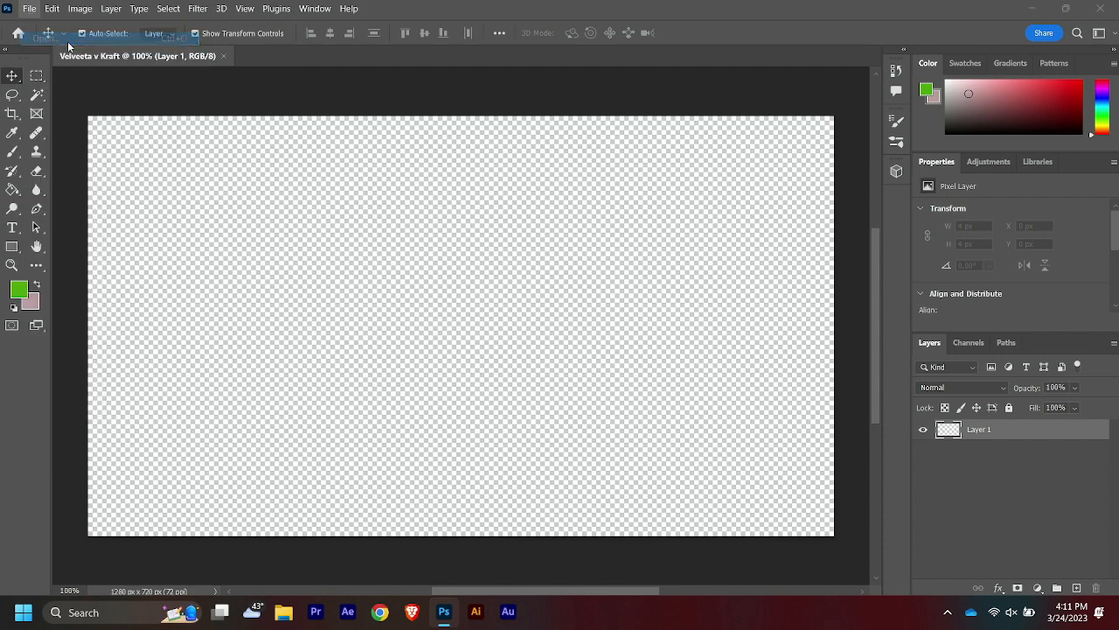
scroll(69, 148, up, 3)
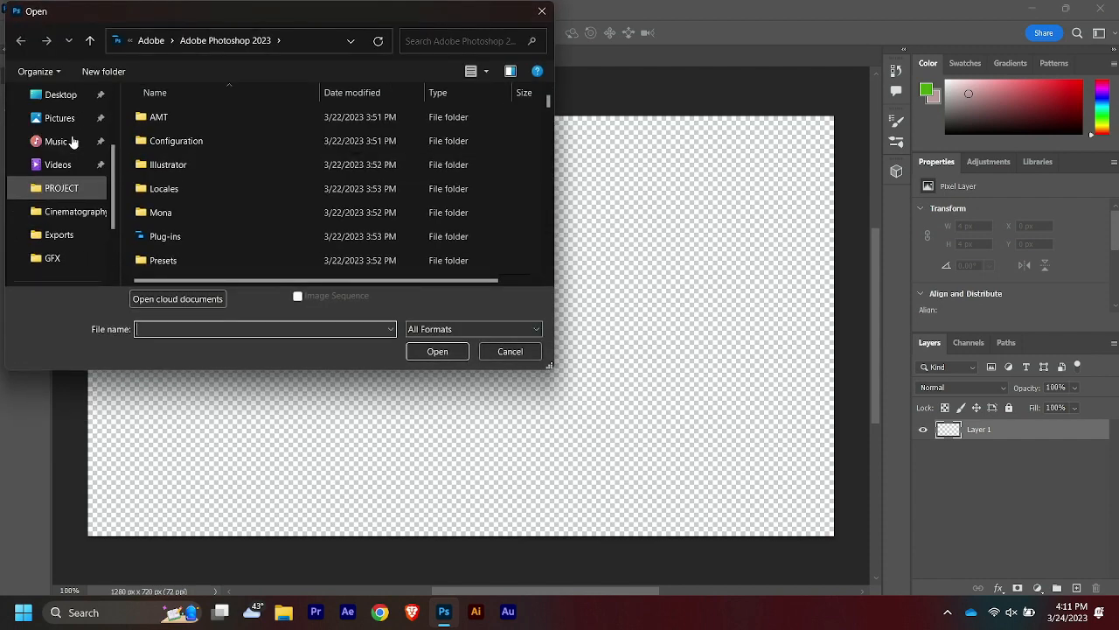
click(58, 188)
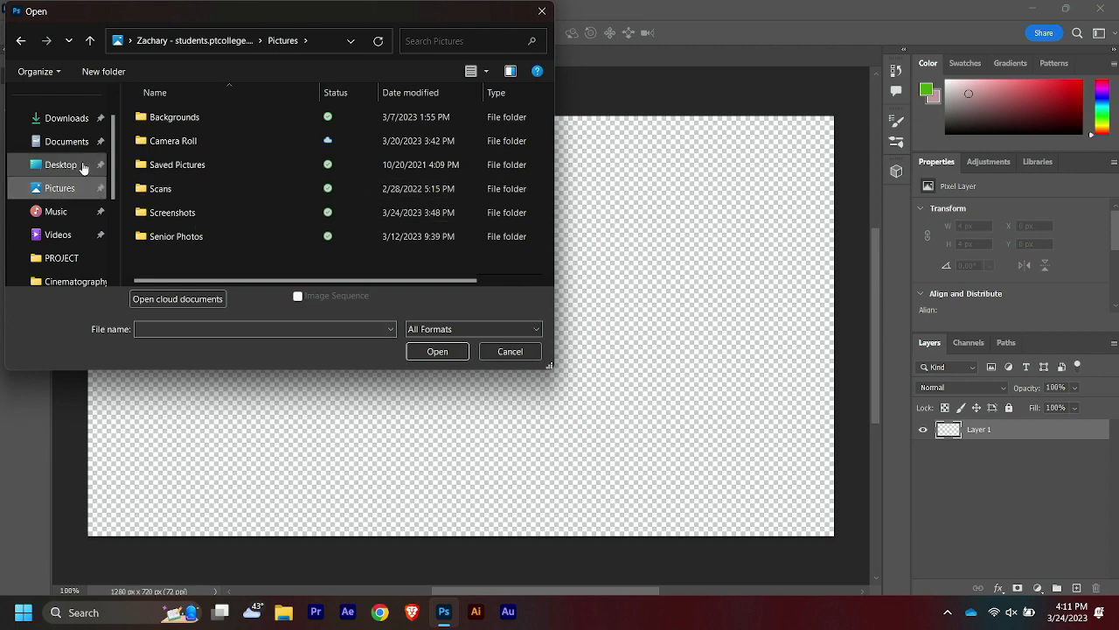
click(56, 143)
scroll(174, 236, down, 5)
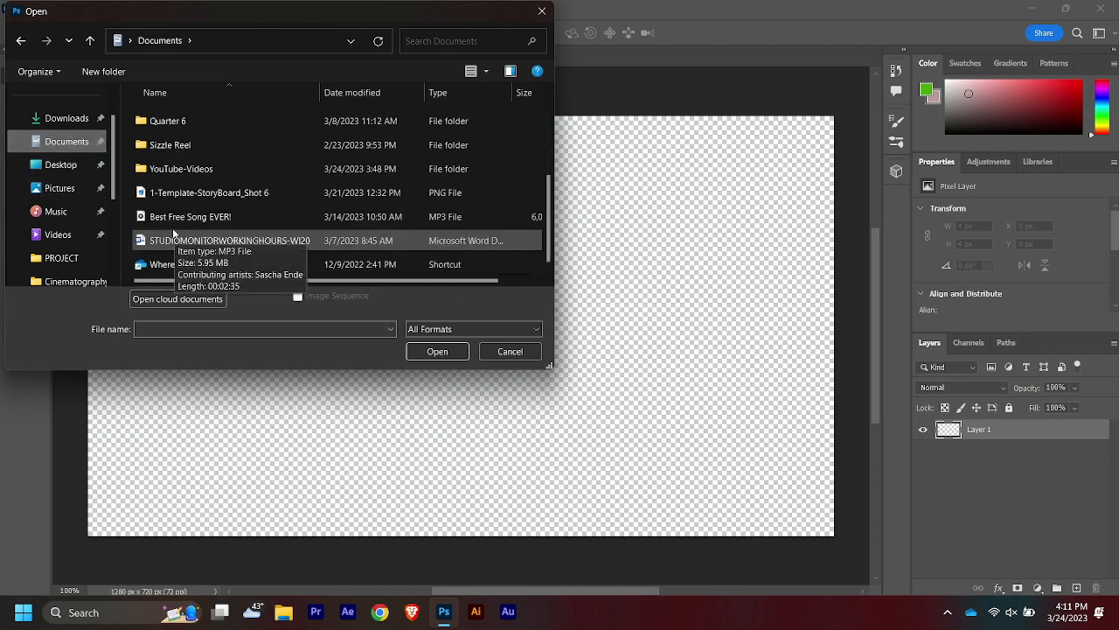
double_click(193, 165)
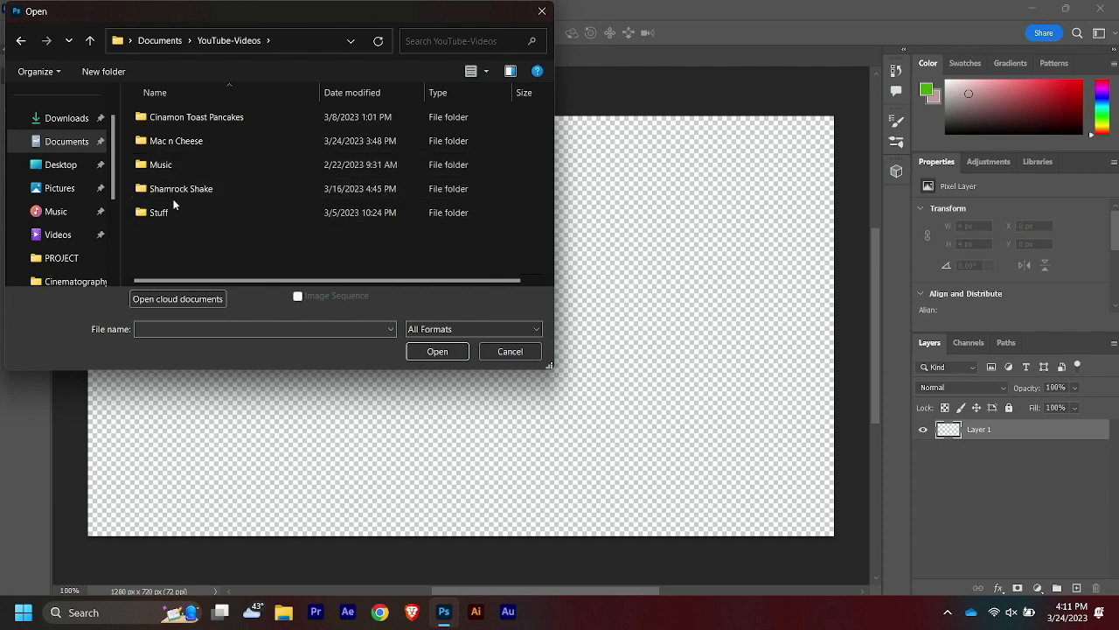
double_click(193, 141)
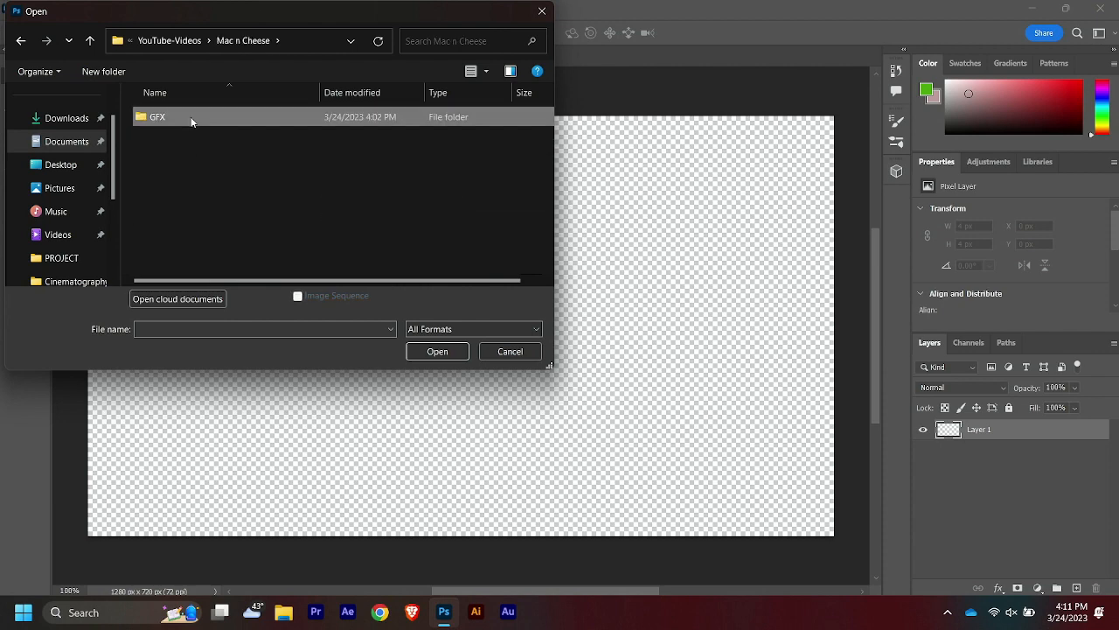
double_click(191, 119)
click(174, 135)
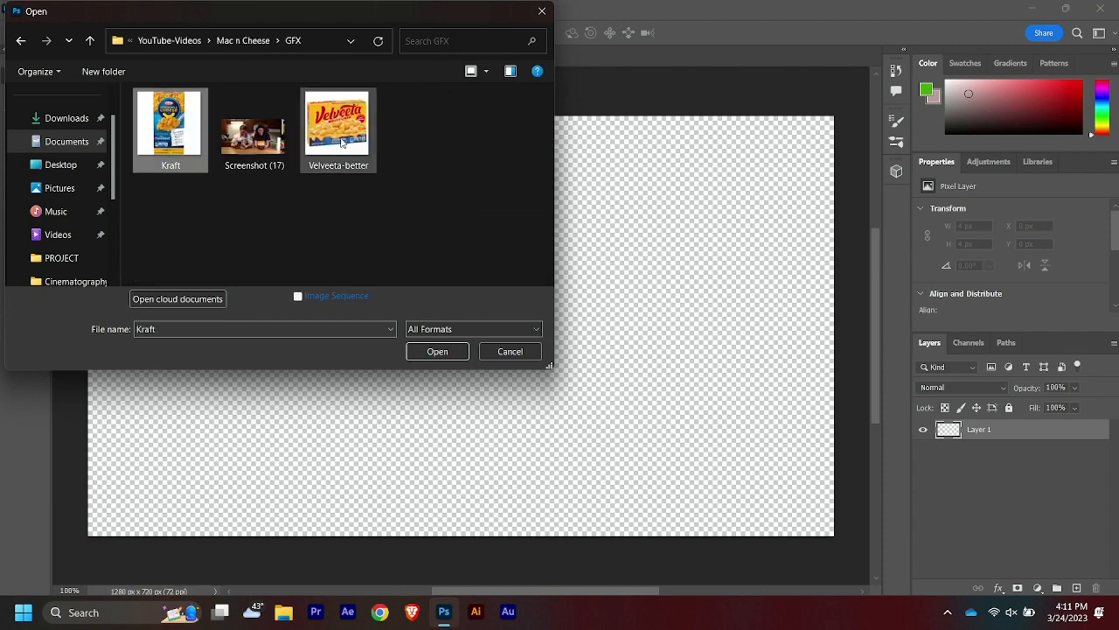
shift+click(341, 142)
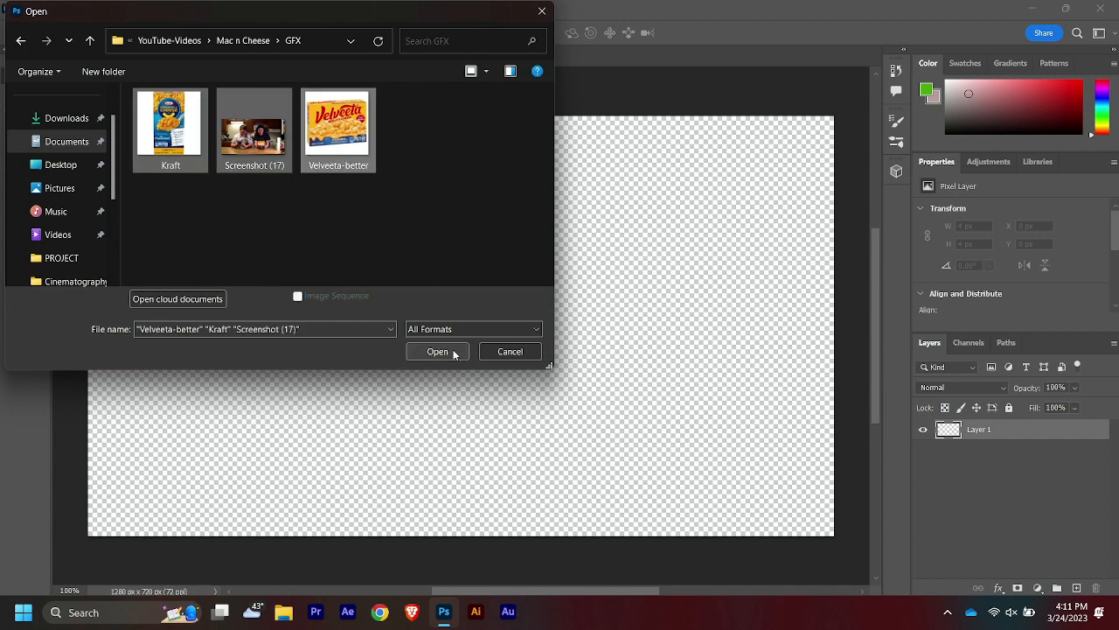
click(452, 352)
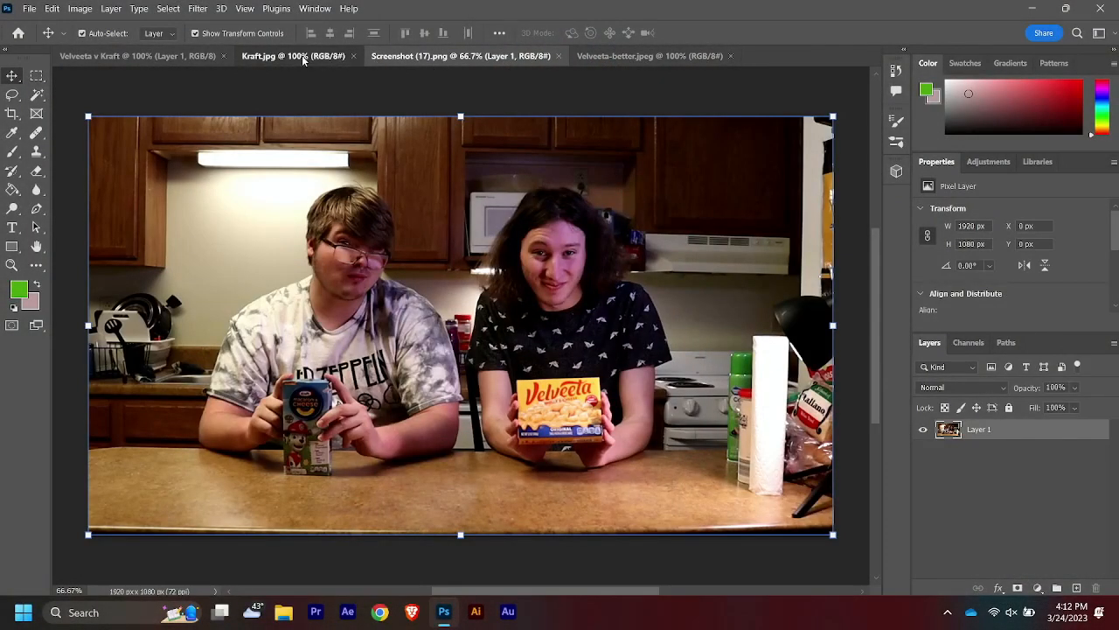
Look through the opened Kraft, Screenshot (17) and Velveeta-better images.
click(302, 55)
click(493, 55)
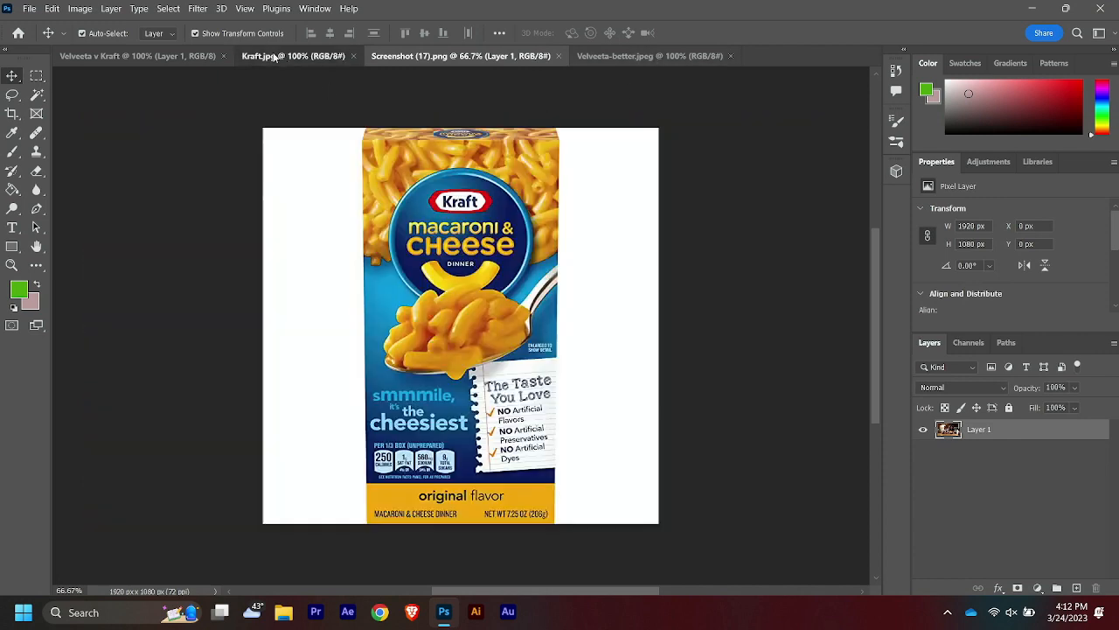
click(293, 55)
click(661, 55)
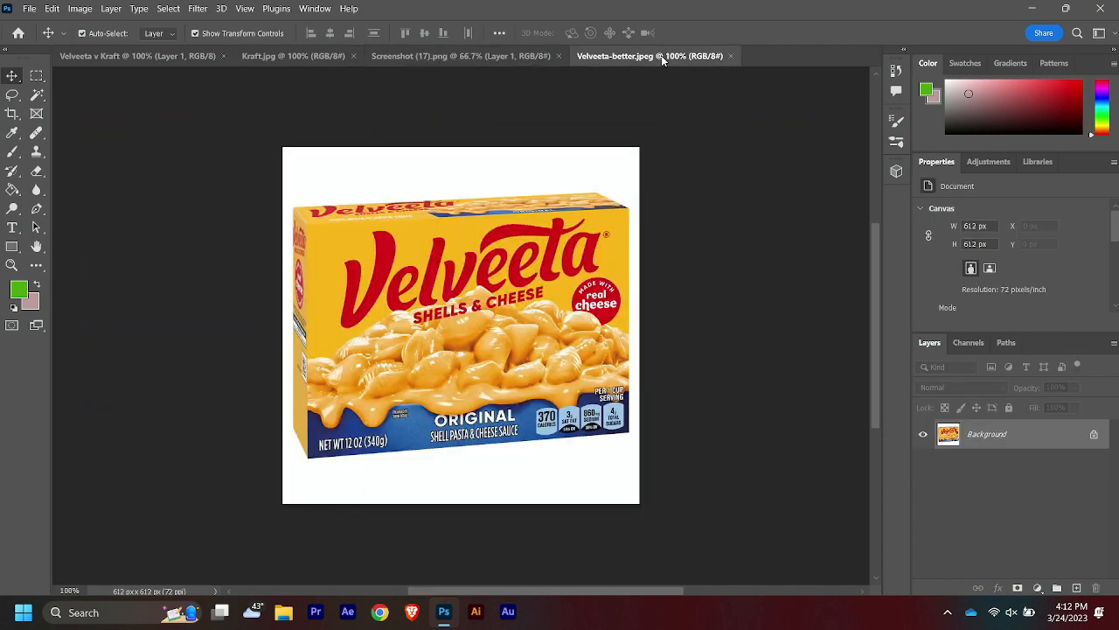
In the Screenshot (17) document, toggle Layer 1's lock on and off, and remove the layer's background.
click(469, 58)
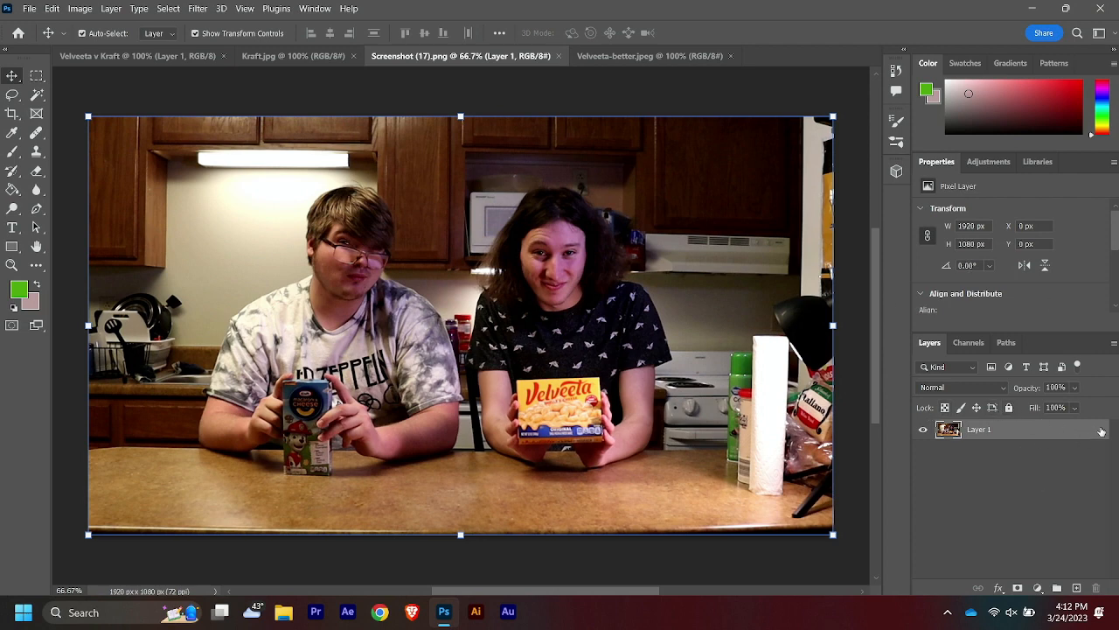
click(1009, 408)
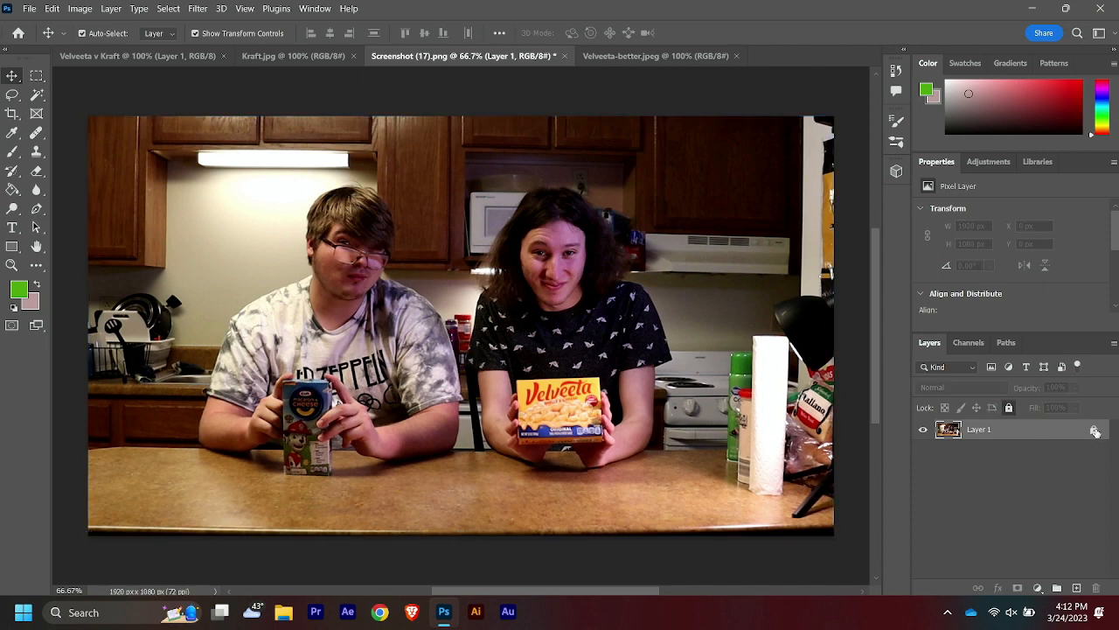
click(1094, 431)
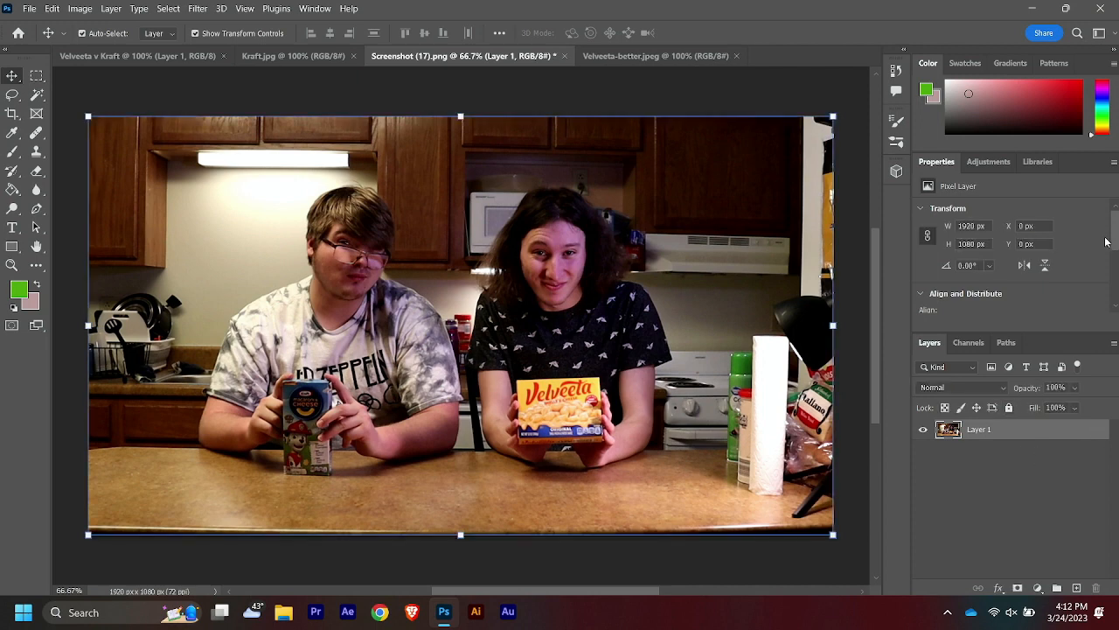
drag(1116, 237, 1098, 279)
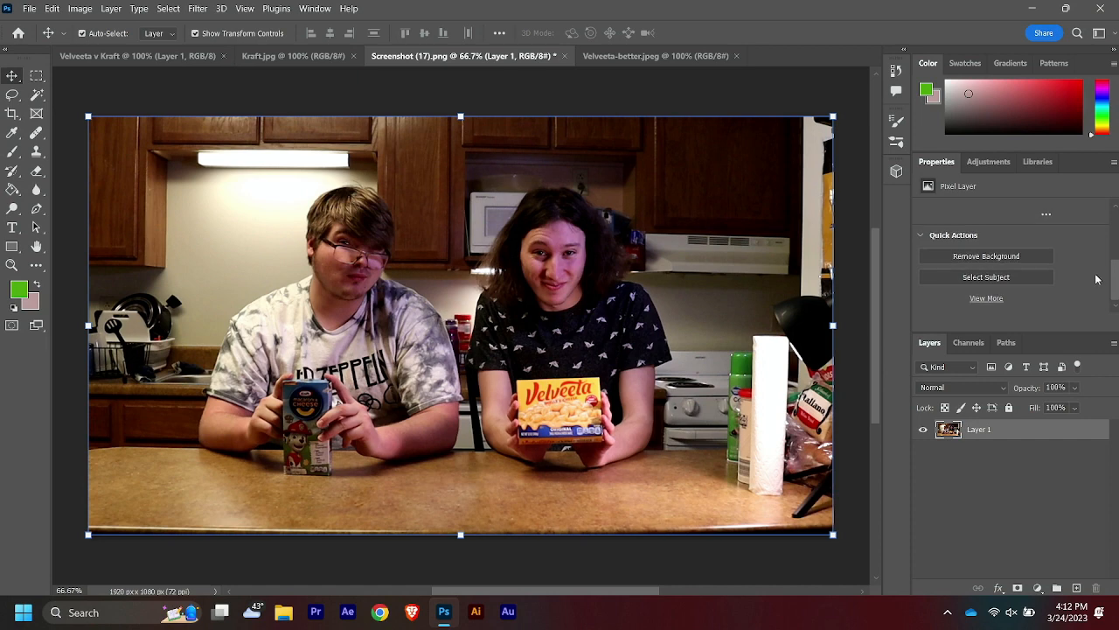
click(995, 256)
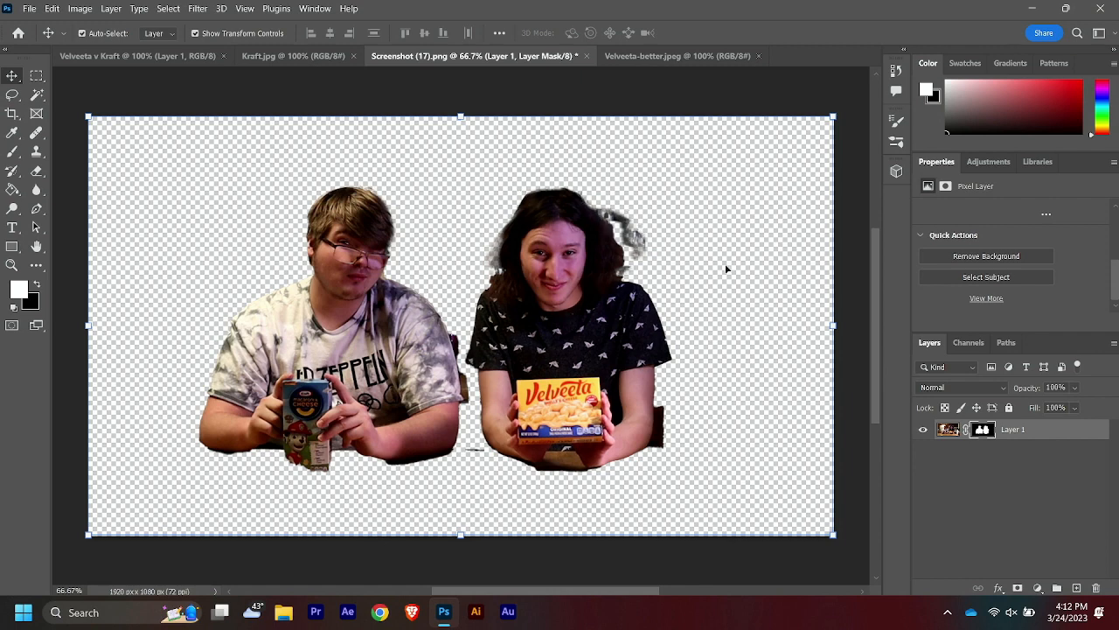
Erase the leftover background patches beside the right side of the long-haired person's hair with a 36 px hard round eraser.
click(13, 265)
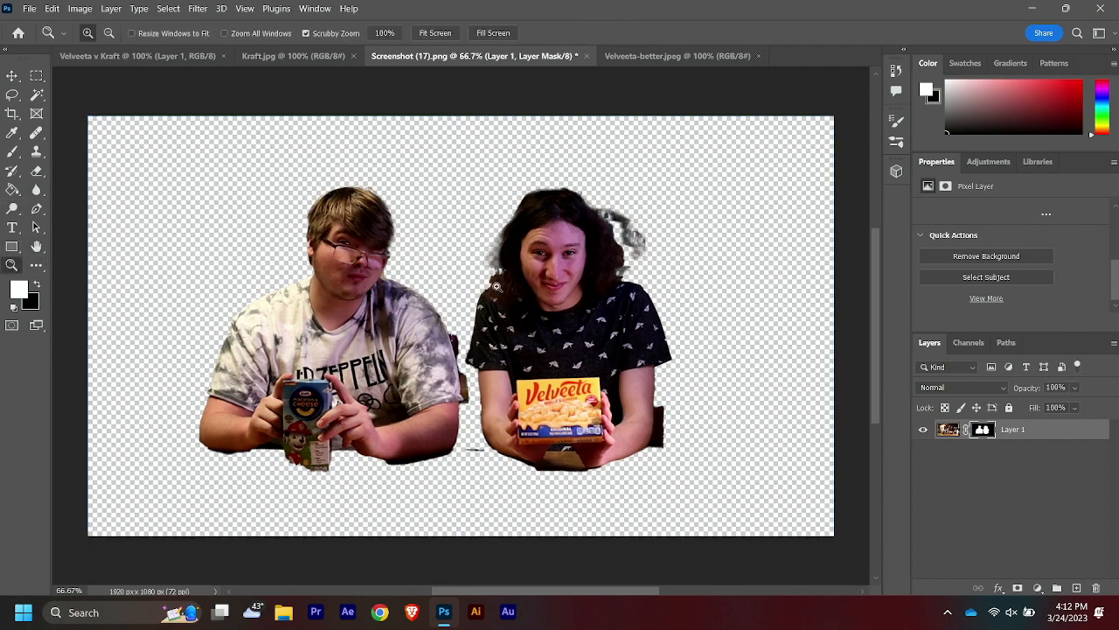
drag(591, 244, 612, 256)
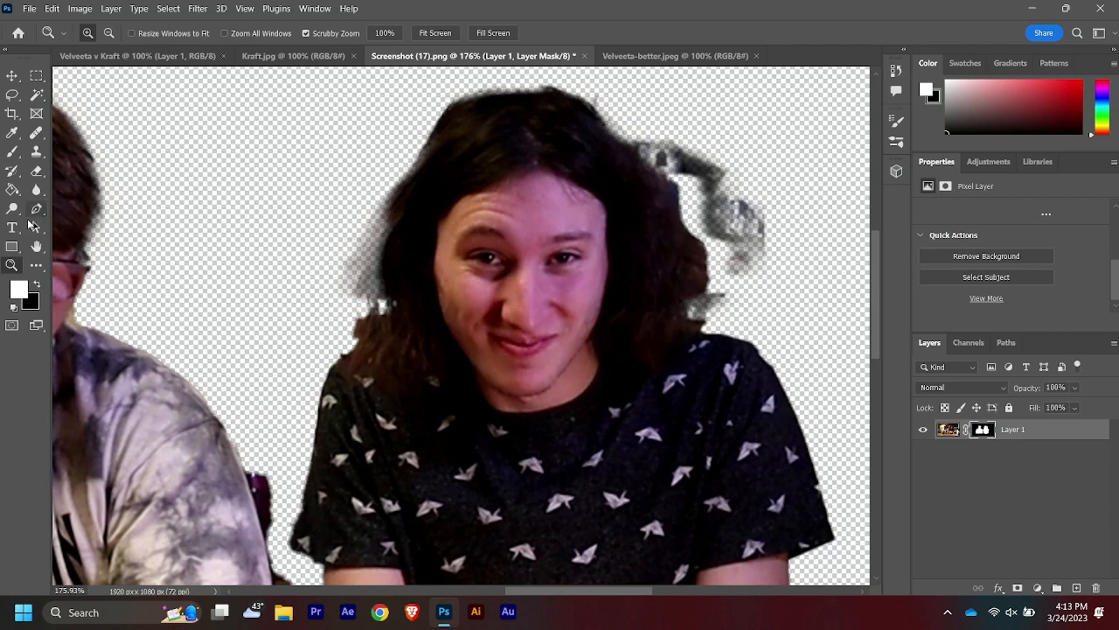
click(35, 171)
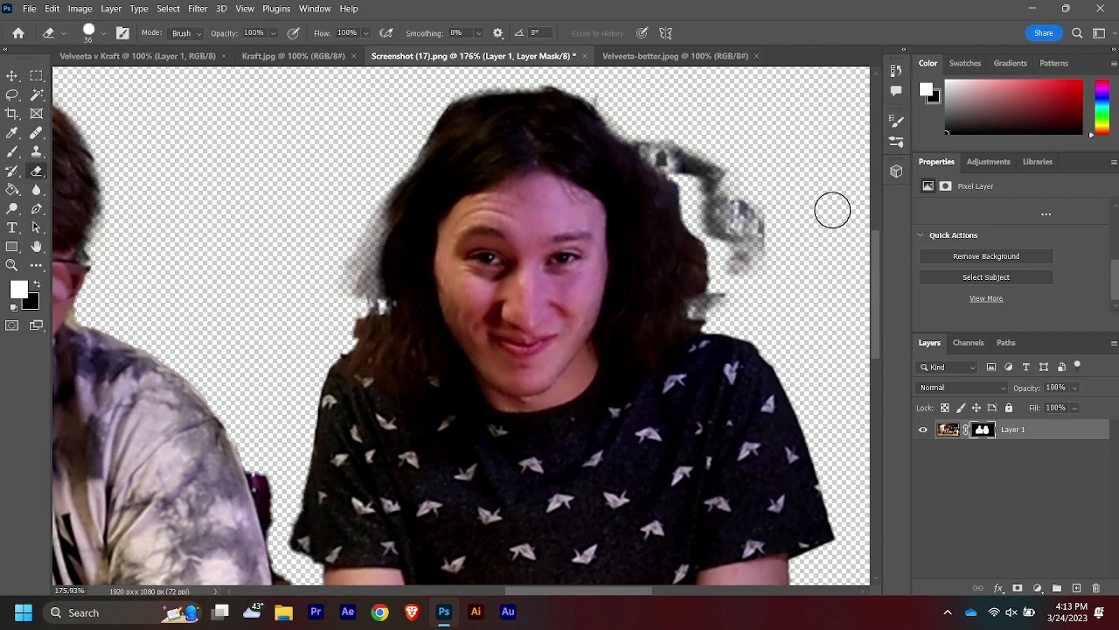
mouse_move(605, 94)
mouse_down()
mouse_move(685, 149)
mouse_move(650, 129)
mouse_up()
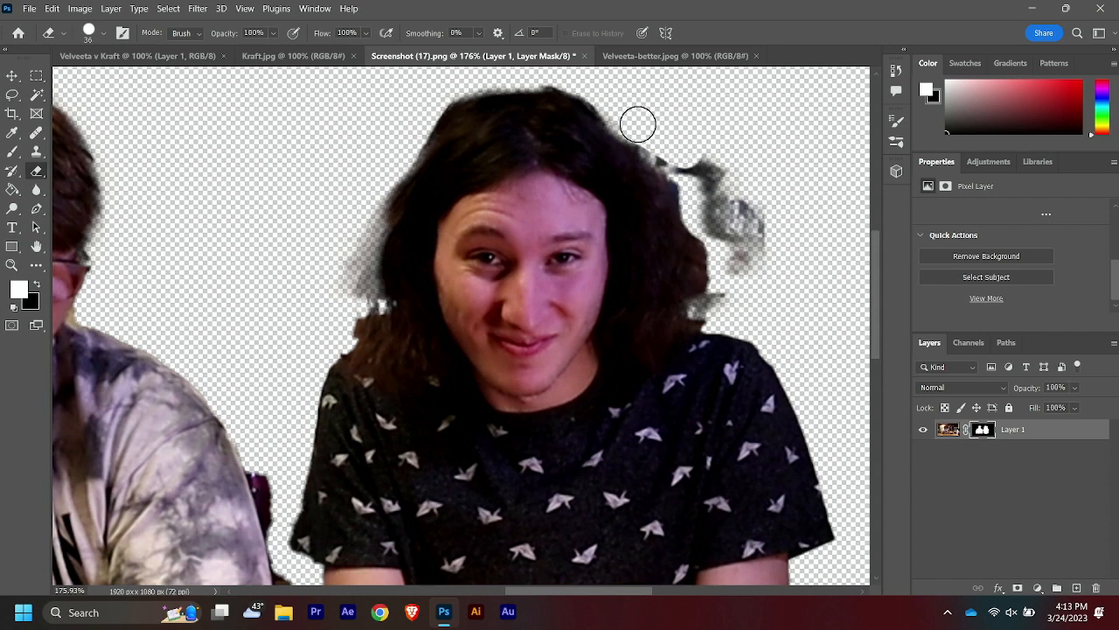
click(105, 33)
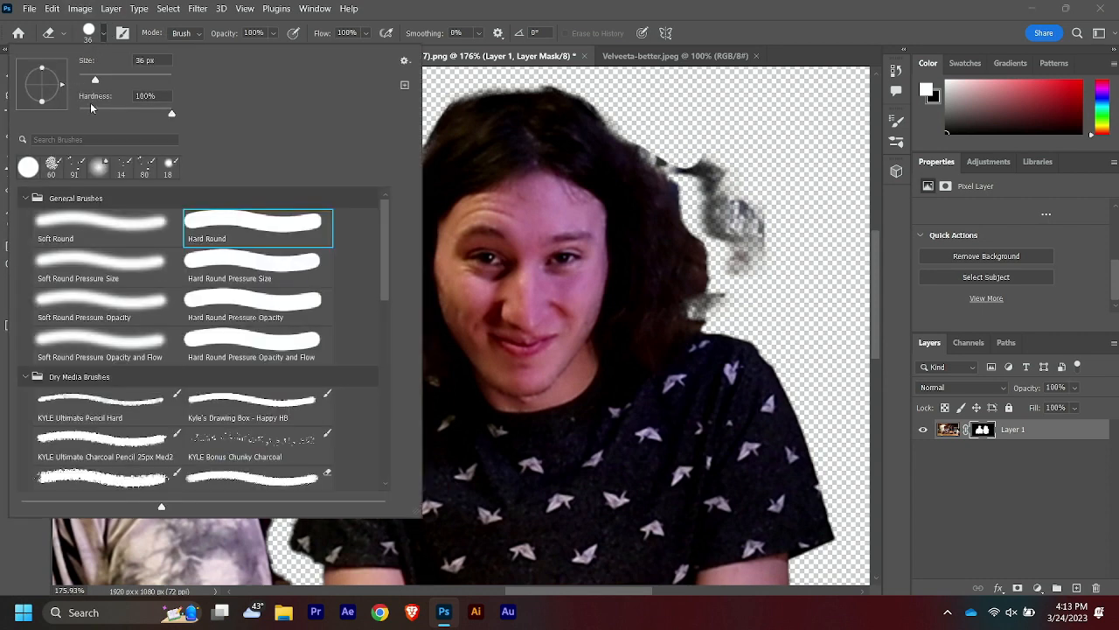
drag(172, 113, 207, 126)
click(762, 115)
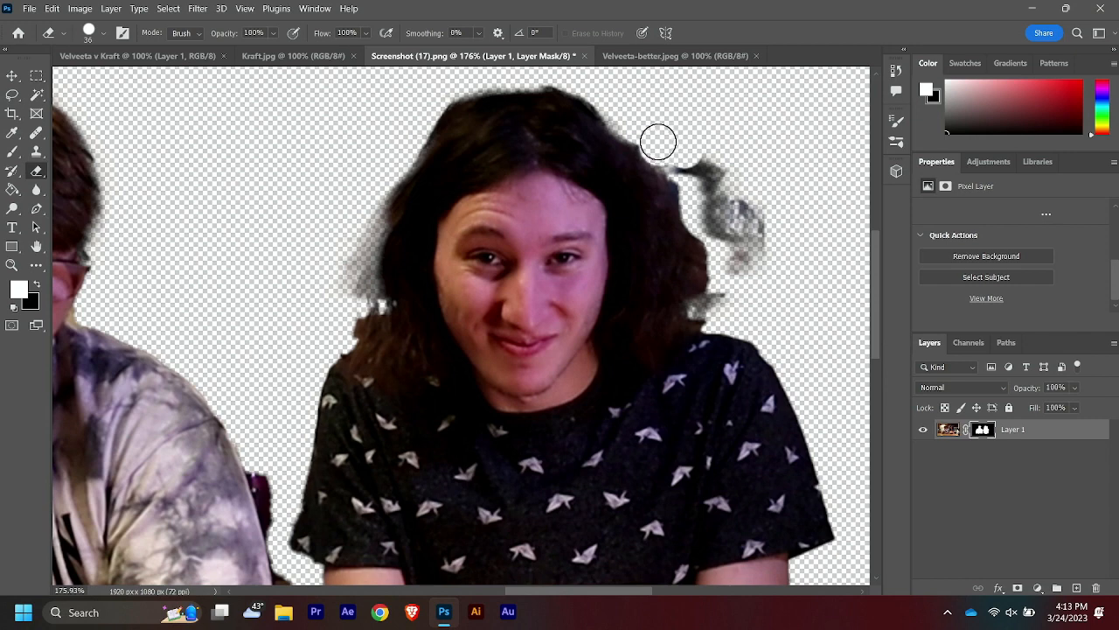
mouse_move(665, 135)
mouse_down()
mouse_move(707, 190)
mouse_move(715, 179)
mouse_move(756, 237)
mouse_move(757, 258)
mouse_move(712, 222)
mouse_move(739, 255)
mouse_move(735, 301)
mouse_move(708, 313)
mouse_move(739, 296)
mouse_up()
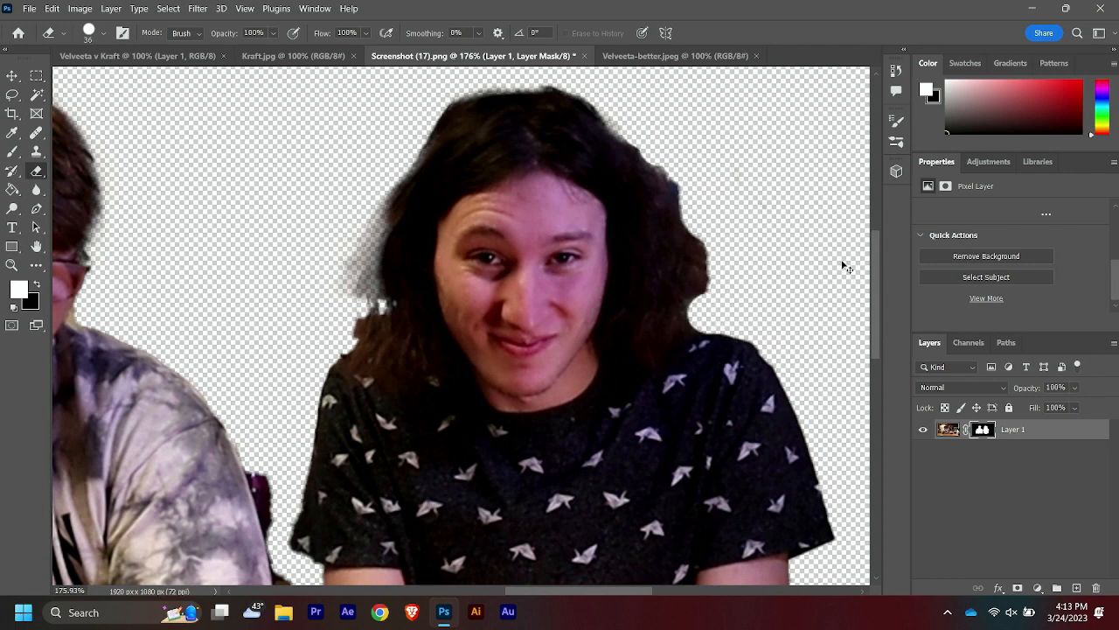
key(ctrl+z)
Set the eraser size to 18 px and clean up the stray edge along the left side of the long-haired person's hair.
click(104, 34)
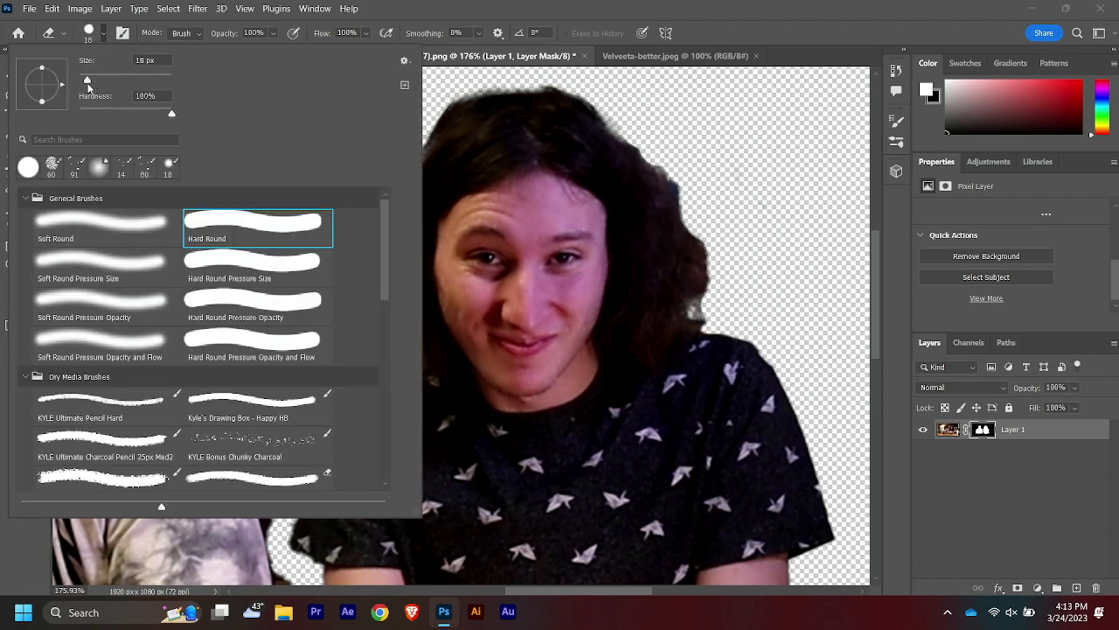
click(756, 295)
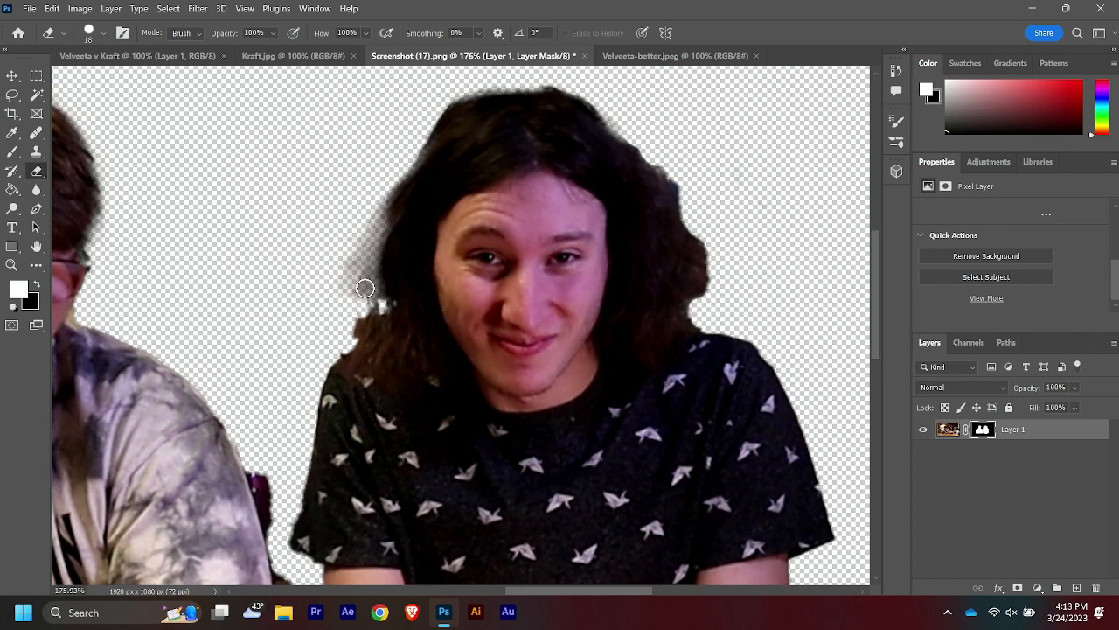
mouse_move(366, 288)
mouse_down()
mouse_move(378, 196)
mouse_move(353, 293)
mouse_move(347, 244)
mouse_move(350, 295)
mouse_move(370, 305)
mouse_move(345, 329)
mouse_move(370, 310)
mouse_move(330, 354)
mouse_up()
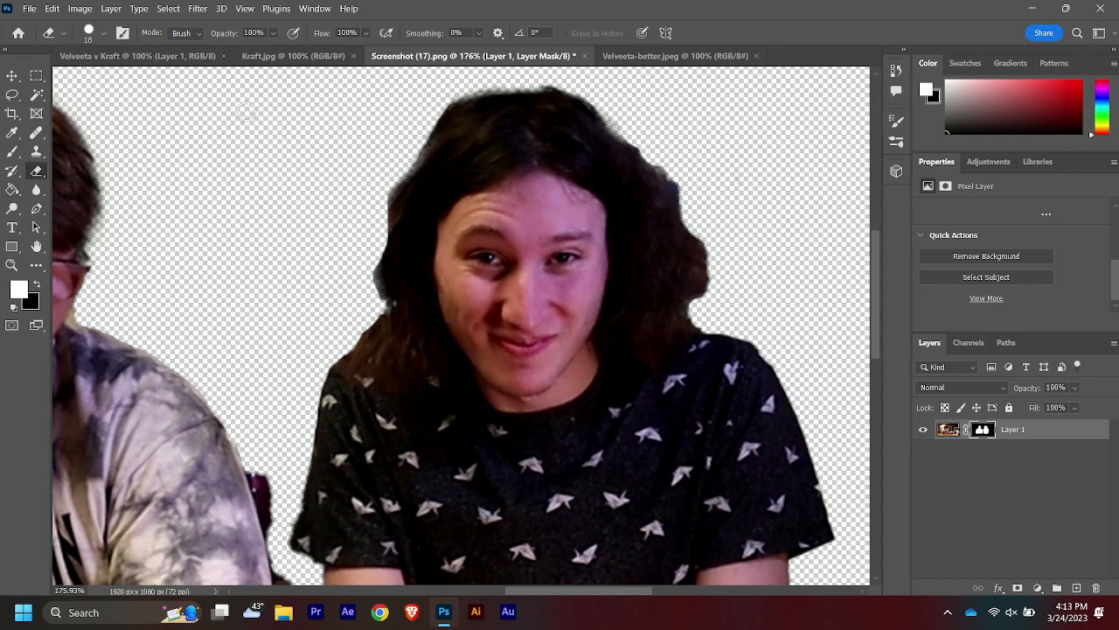
Erase the leftover chair pieces beside the two people's elbows with the 18 px eraser.
click(13, 265)
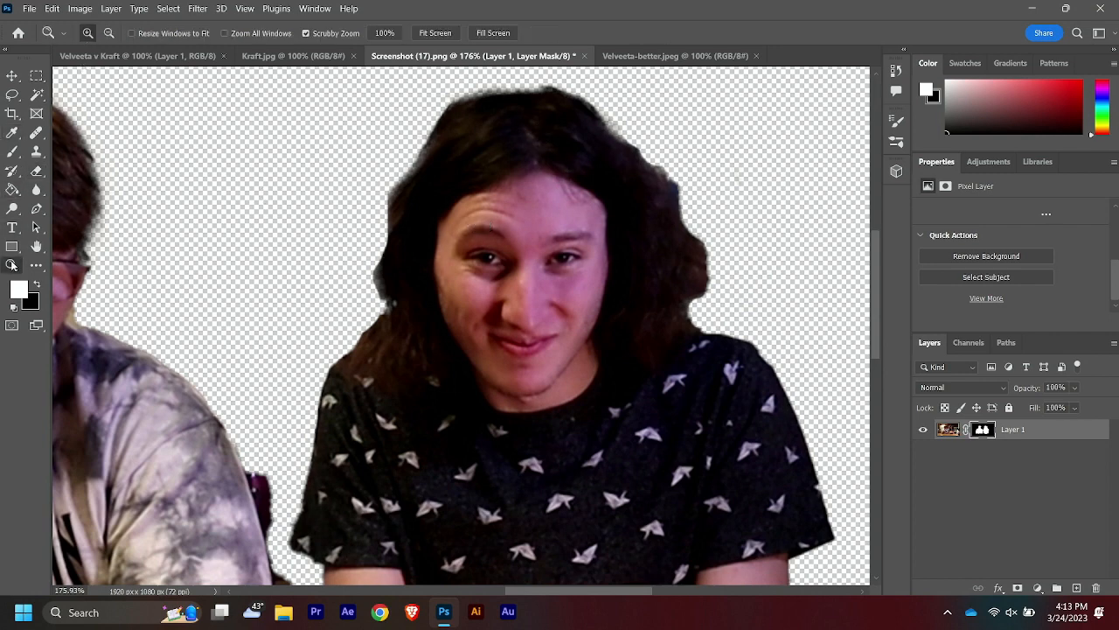
alt+click(569, 266)
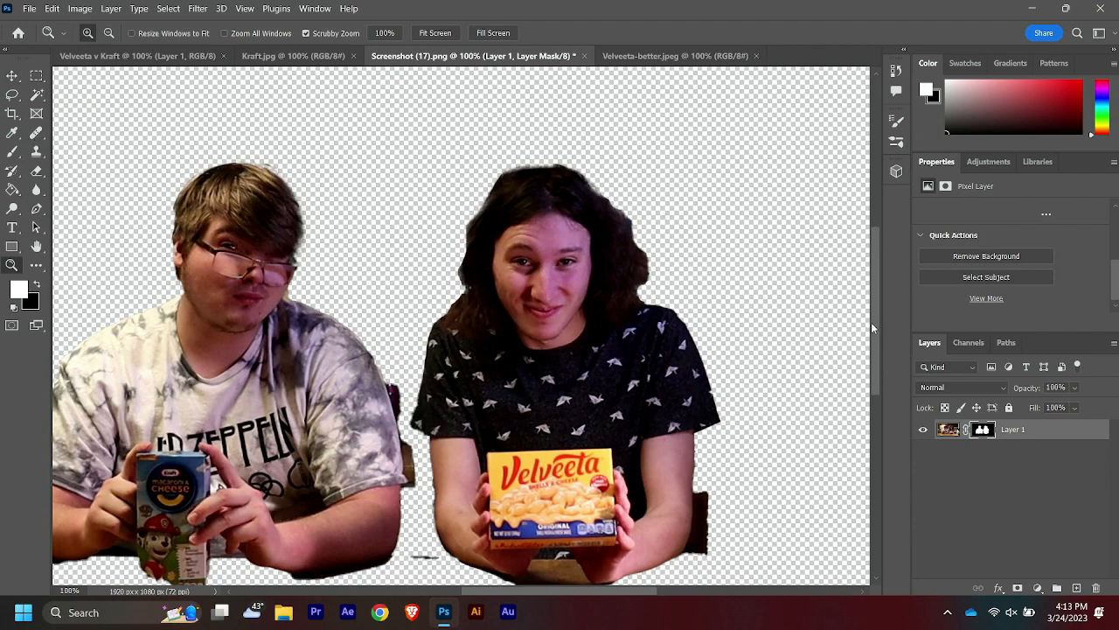
scroll(875, 325, down, 2)
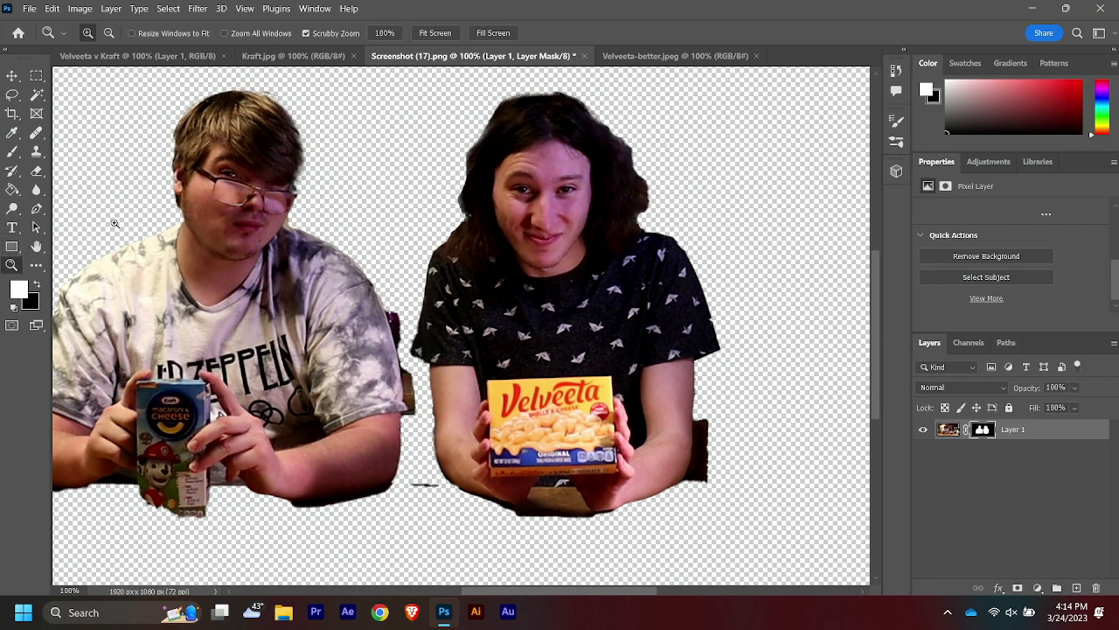
click(36, 171)
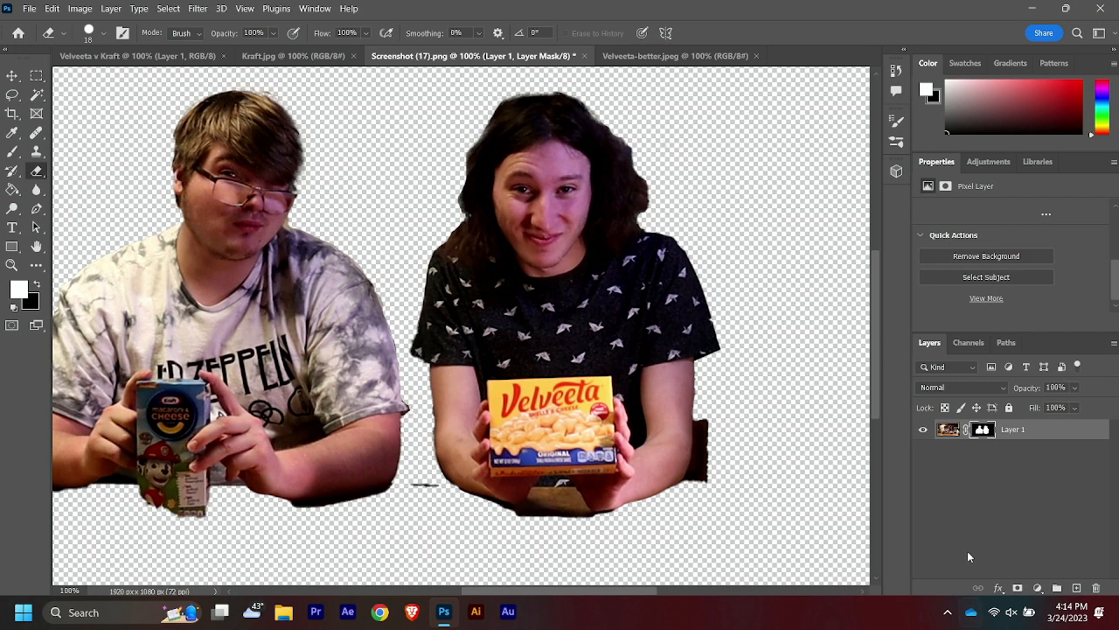
mouse_move(699, 416)
mouse_down()
mouse_move(705, 455)
mouse_move(706, 444)
mouse_up()
Copy the cut-out Layer 1 of the two people and paste it as a second layer in the same document.
click(17, 80)
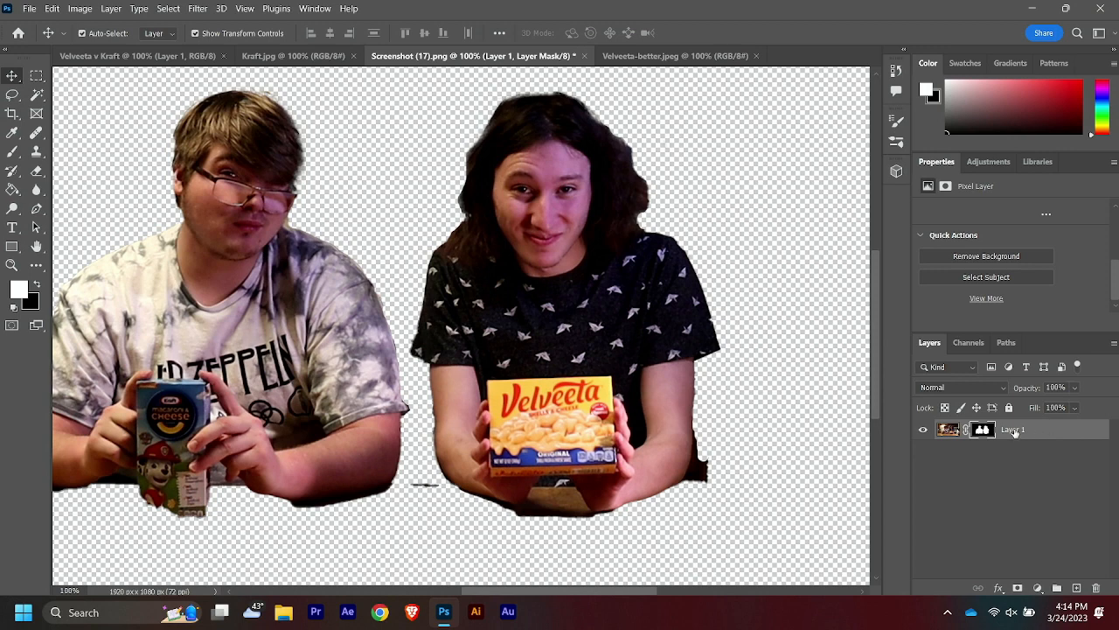
click(1014, 431)
key(ctrl)
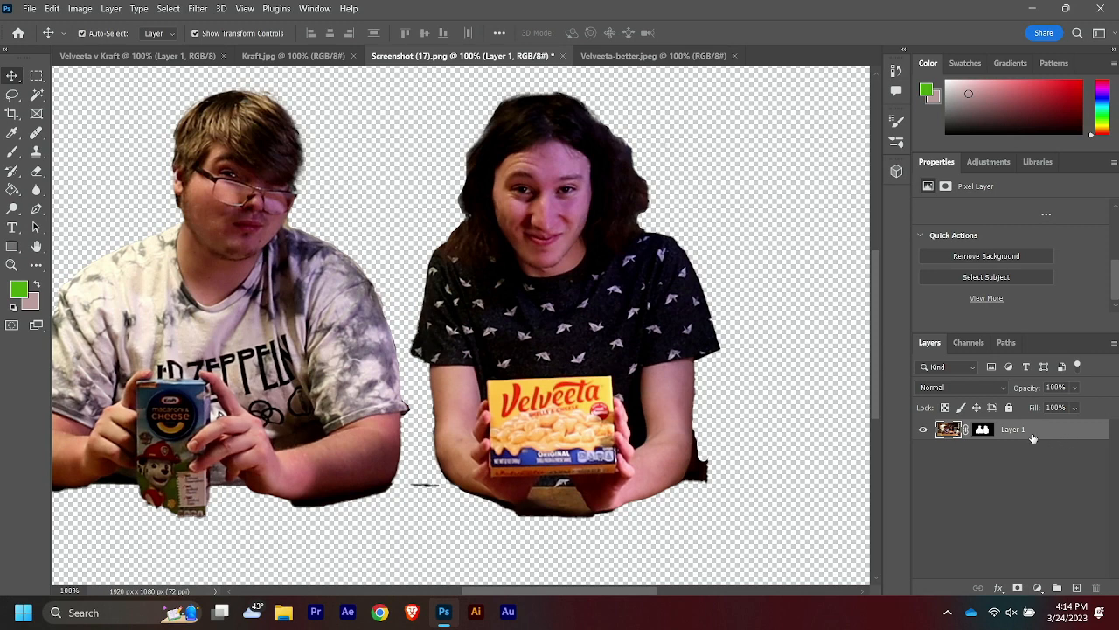
key(ctrl+v)
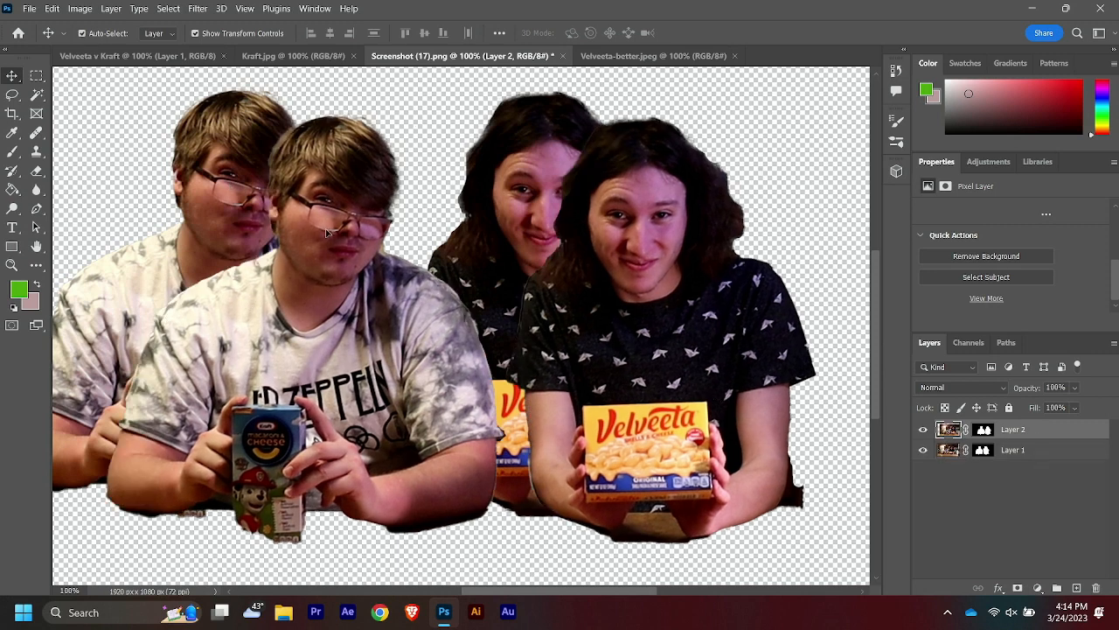
Lock Layer 1 and make the duplicate Layer 2 the active layer for erasing.
click(11, 265)
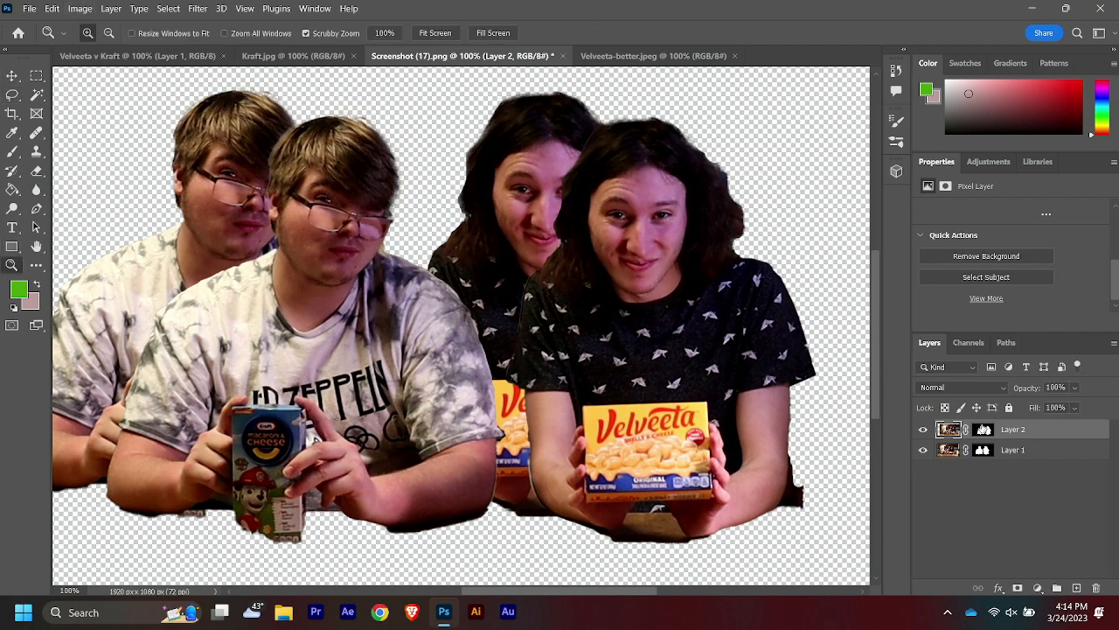
click(1036, 454)
click(1009, 407)
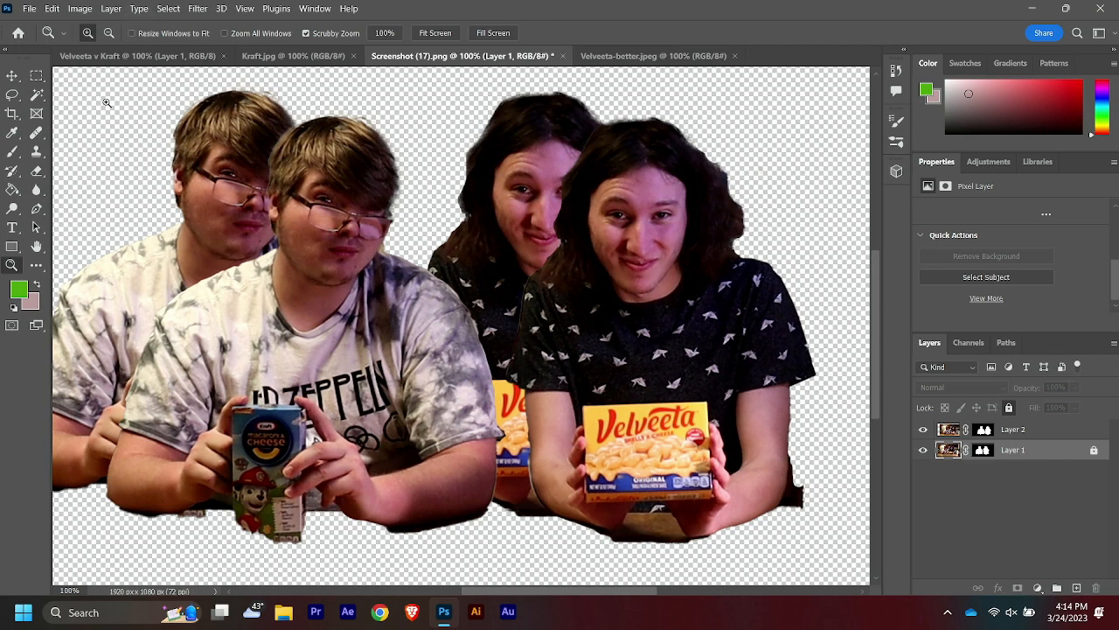
click(36, 170)
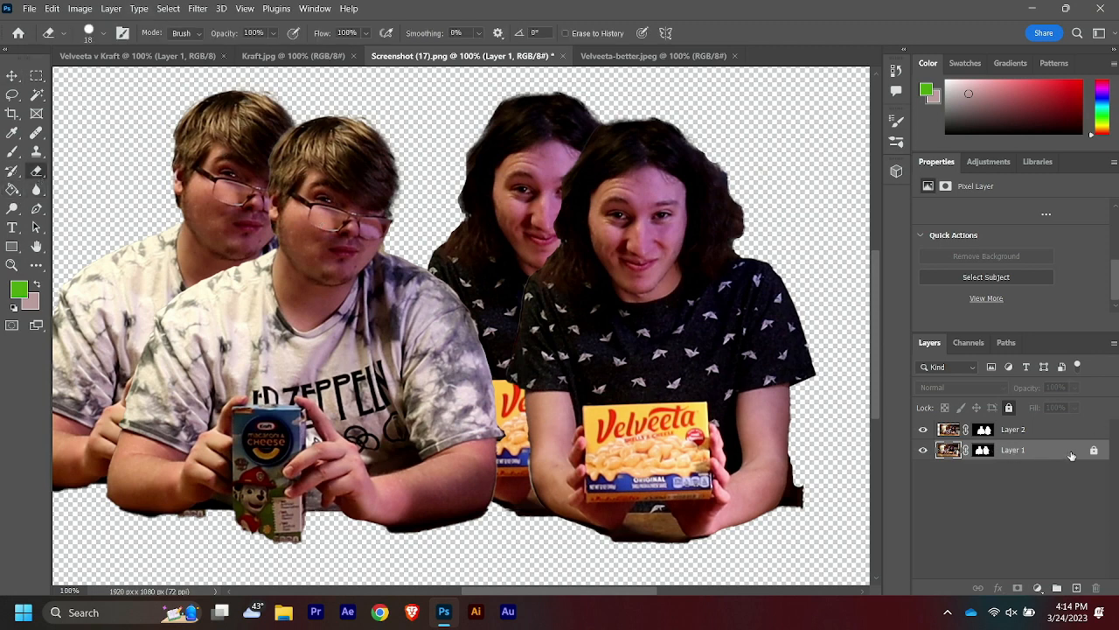
click(1007, 434)
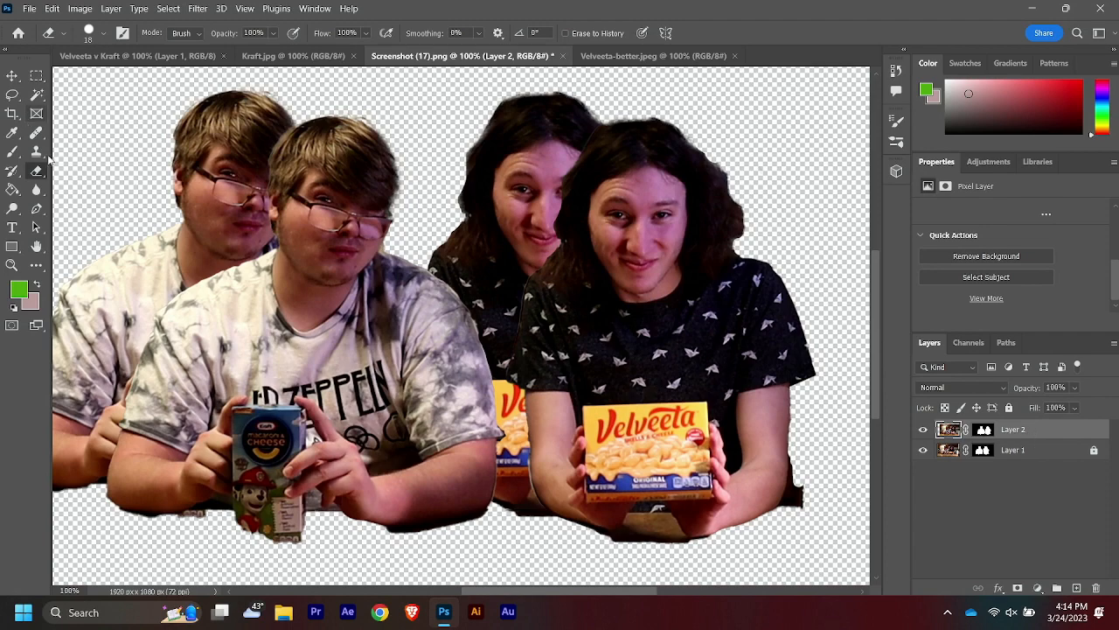
Set the eraser size to 120 px and erase the long-haired person holding the Velveeta box from Layer 2.
click(12, 265)
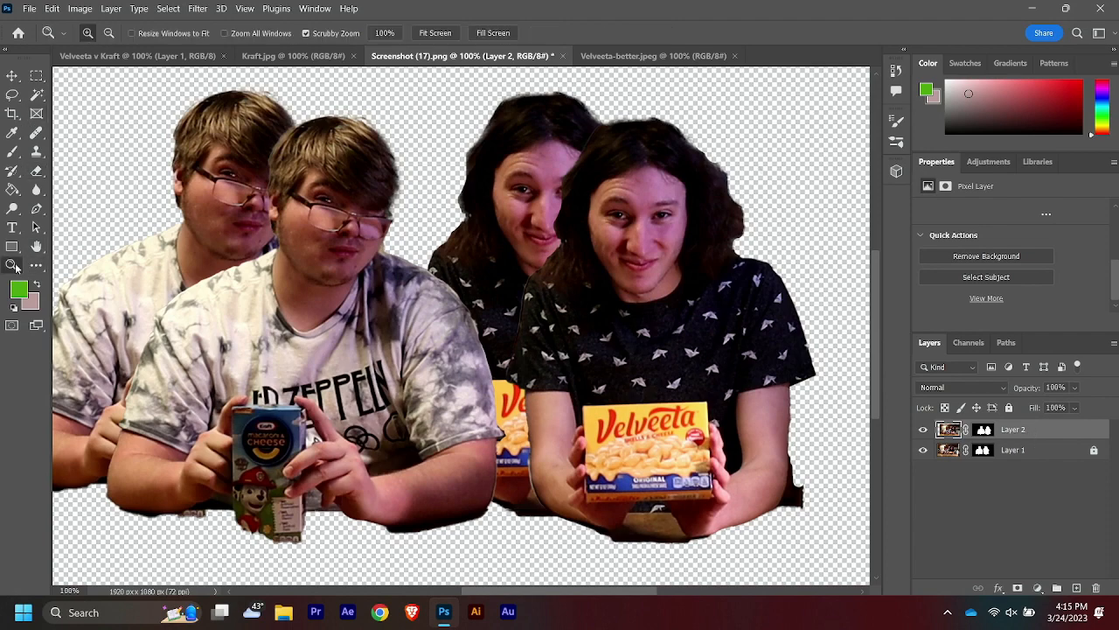
click(37, 171)
click(104, 34)
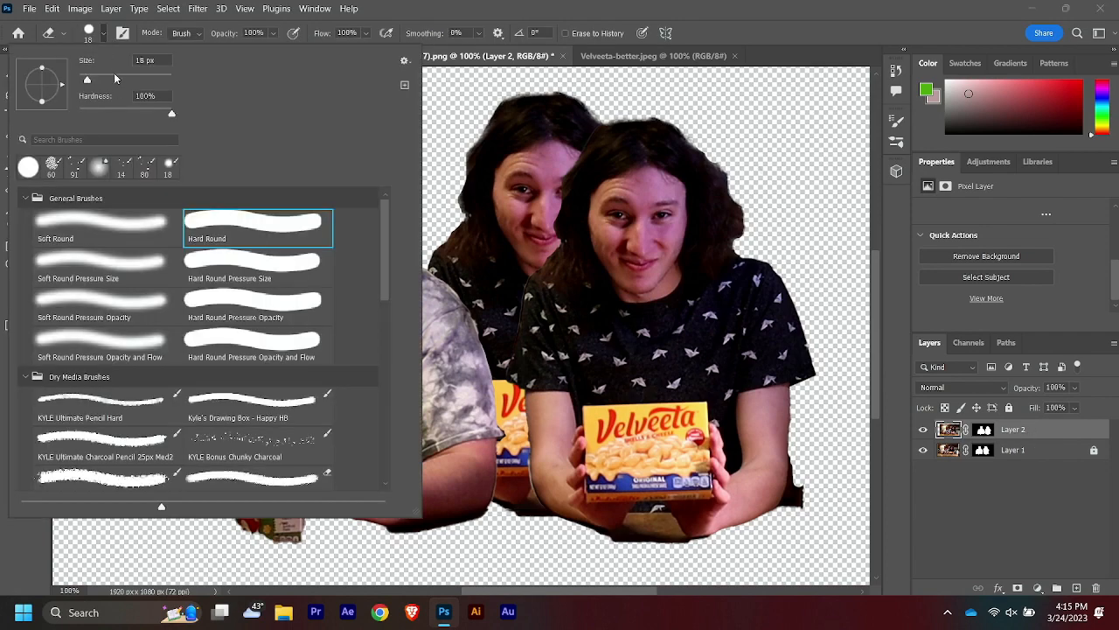
drag(114, 79, 131, 79)
mouse_move(757, 201)
mouse_down()
mouse_move(603, 155)
mouse_move(643, 222)
mouse_move(616, 200)
mouse_move(578, 198)
mouse_move(532, 344)
mouse_move(558, 495)
mouse_move(590, 467)
mouse_move(608, 216)
mouse_move(668, 595)
mouse_move(640, 337)
mouse_move(626, 557)
mouse_move(647, 313)
mouse_move(707, 251)
mouse_move(711, 599)
mouse_move(684, 334)
mouse_move(695, 529)
mouse_move(736, 157)
mouse_move(789, 549)
mouse_up()
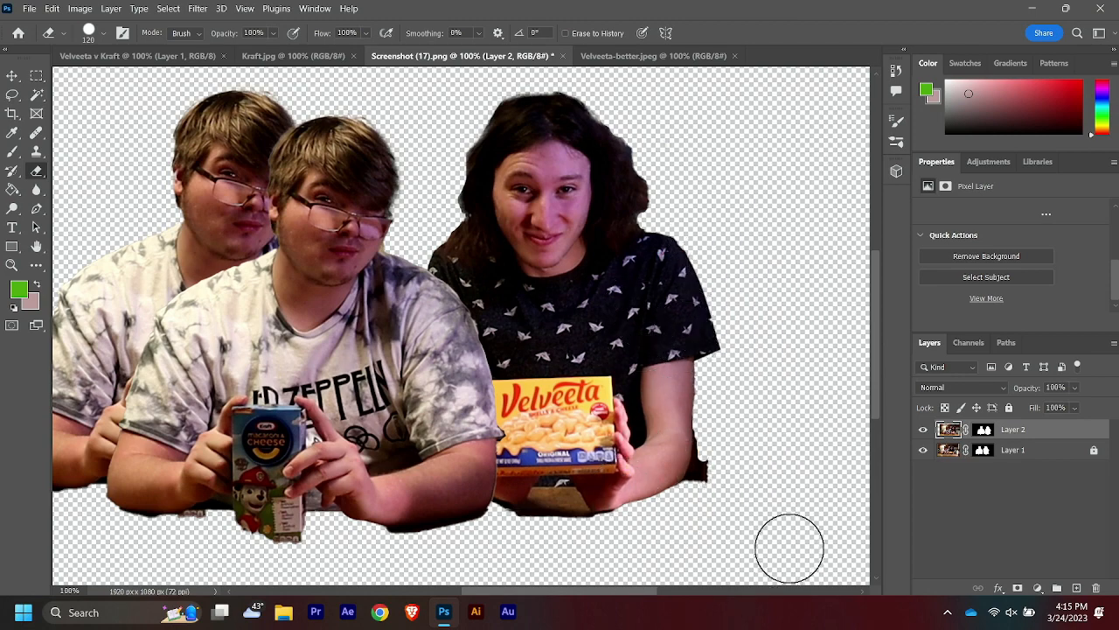
Move Layer 2 aside to expose the leftover specks, erase them, and shift the layer toward the canvas's upper right.
click(12, 76)
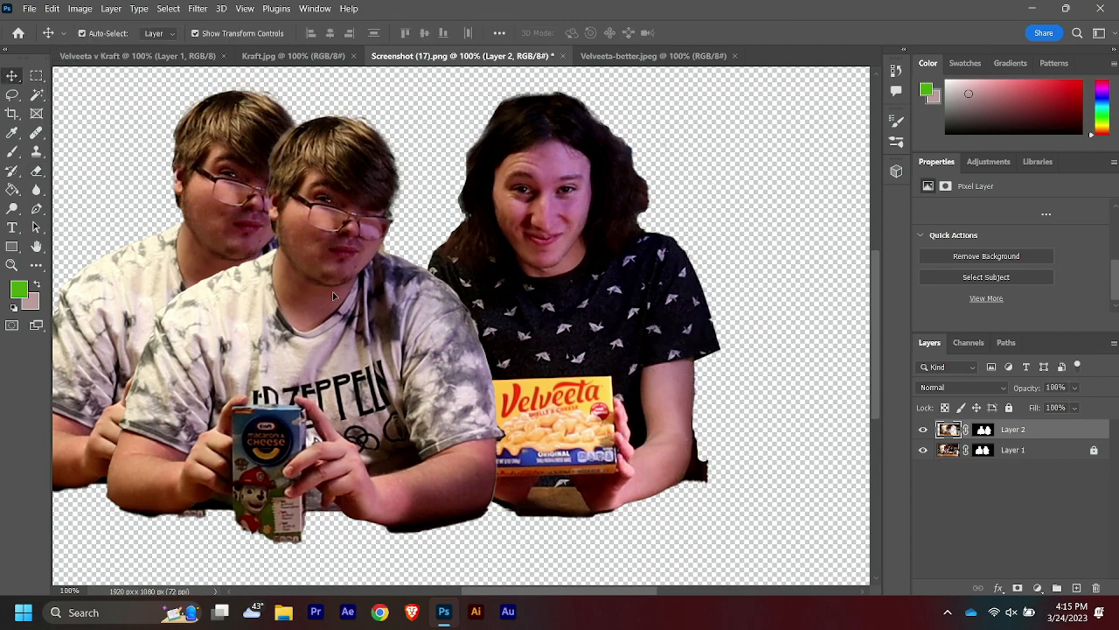
drag(334, 296, 569, 369)
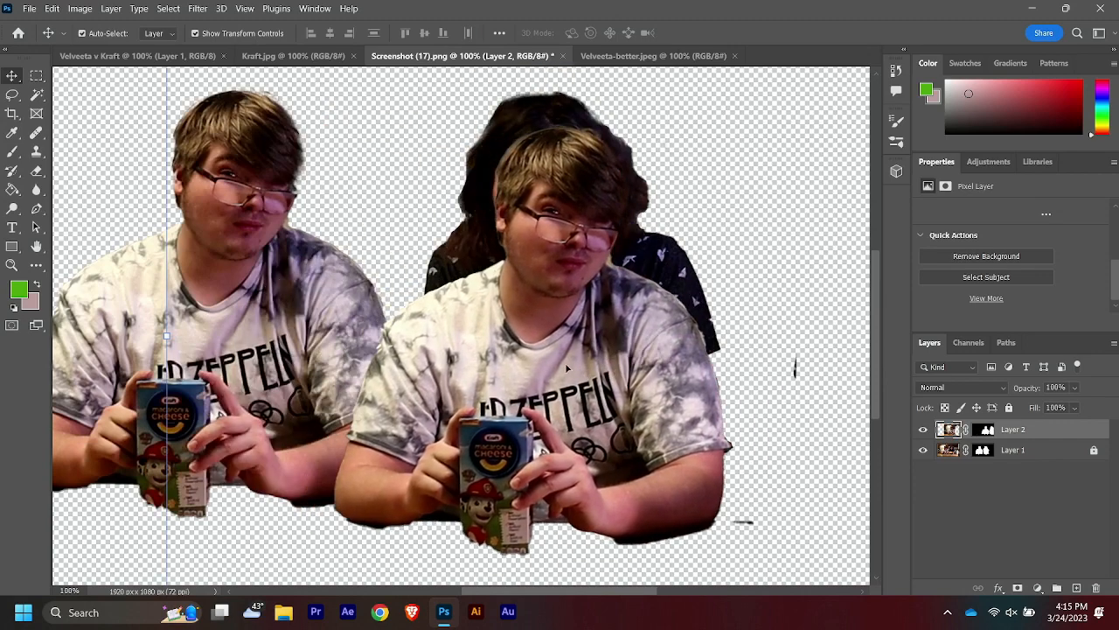
click(34, 173)
drag(810, 367, 766, 524)
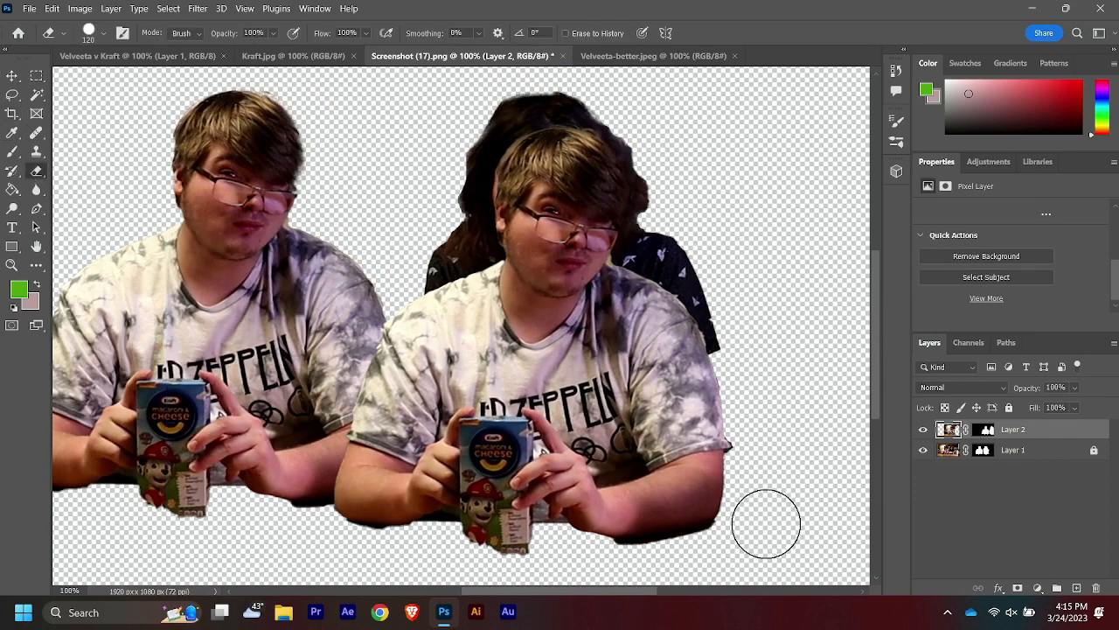
click(13, 76)
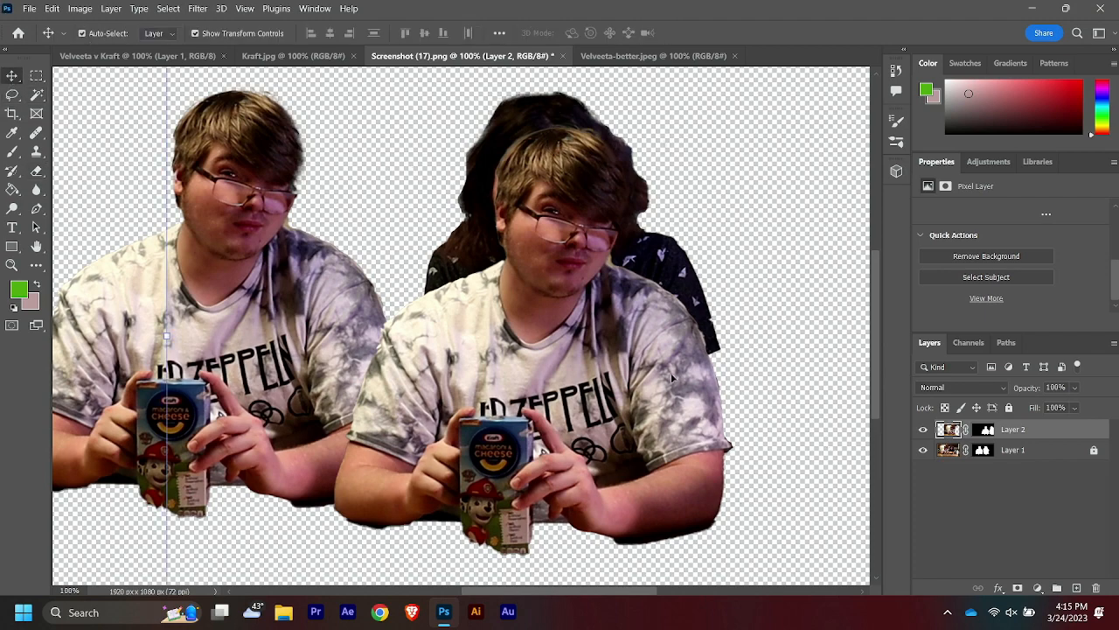
drag(670, 373, 783, 264)
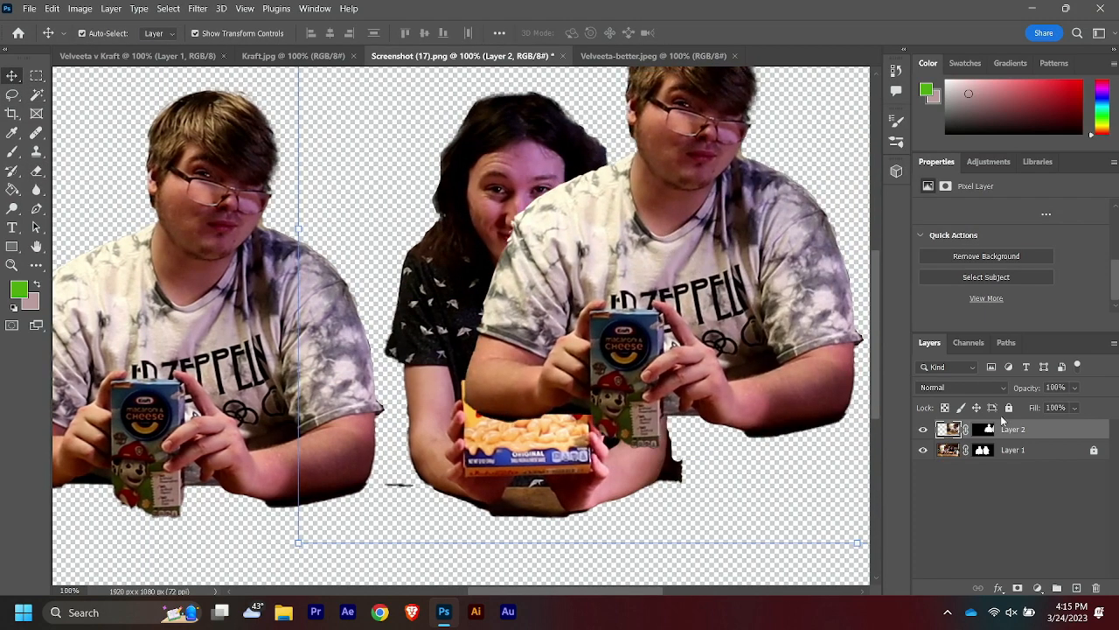
Unlock Layer 1, lock Layer 2, and erase the person with glasses and any remnants from Layer 1 with the 120 px eraser.
click(1094, 450)
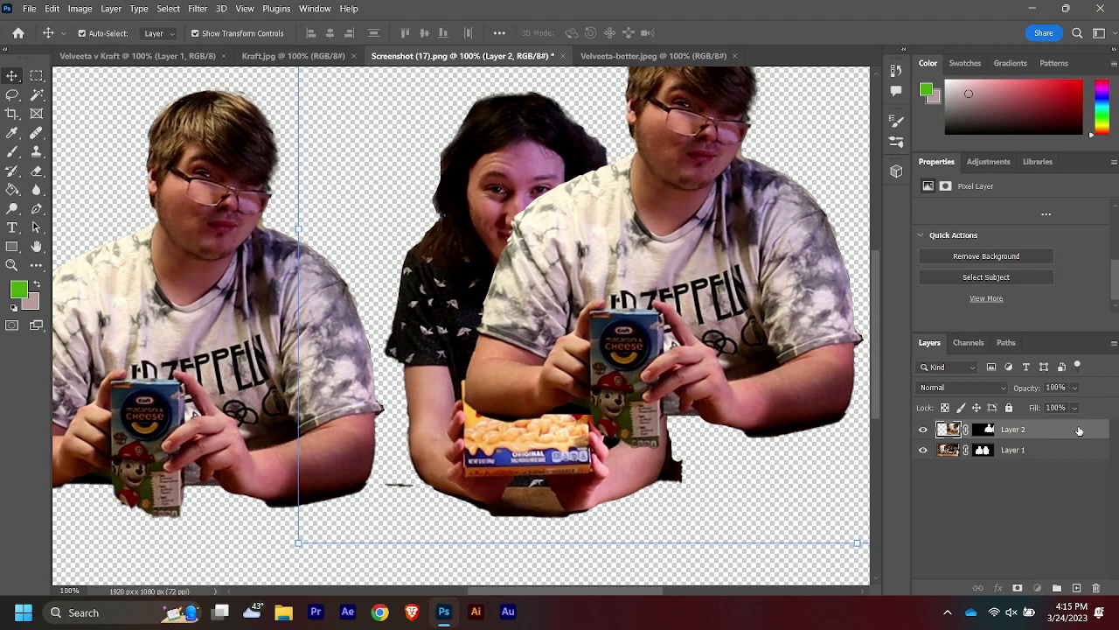
click(1009, 408)
click(1041, 453)
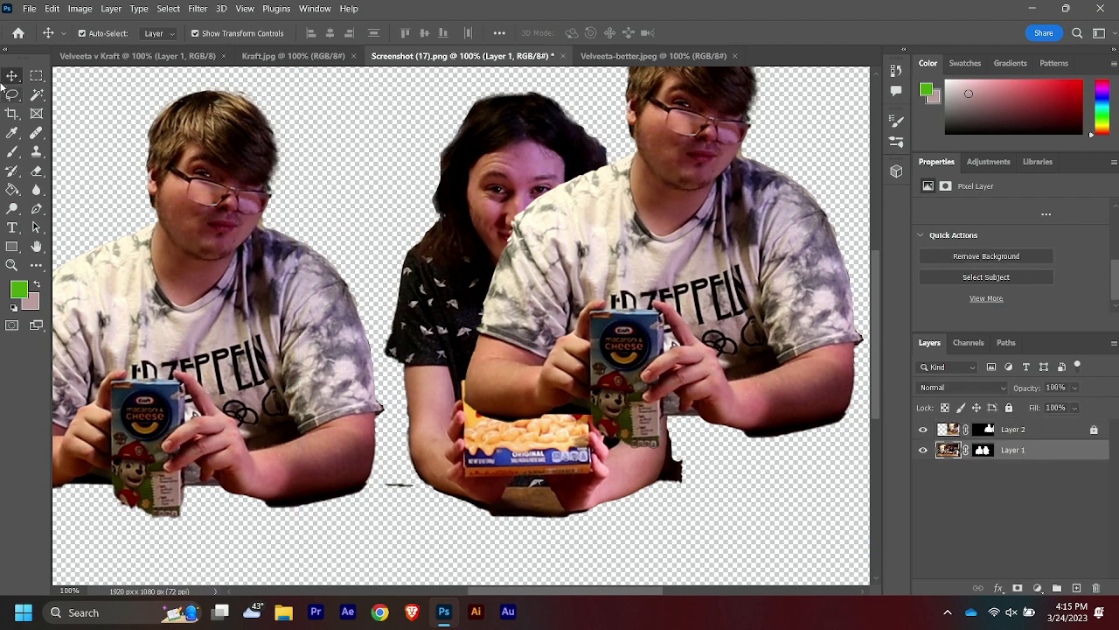
click(38, 175)
mouse_move(162, 110)
mouse_down()
mouse_move(245, 131)
mouse_move(184, 201)
mouse_move(266, 185)
mouse_move(319, 288)
mouse_move(344, 425)
mouse_move(348, 404)
mouse_move(393, 472)
mouse_move(376, 507)
mouse_move(271, 486)
mouse_move(256, 181)
mouse_move(262, 455)
mouse_move(245, 175)
mouse_move(257, 512)
mouse_move(183, 422)
mouse_move(140, 228)
mouse_move(113, 437)
mouse_move(105, 262)
mouse_move(81, 472)
mouse_move(63, 280)
mouse_up()
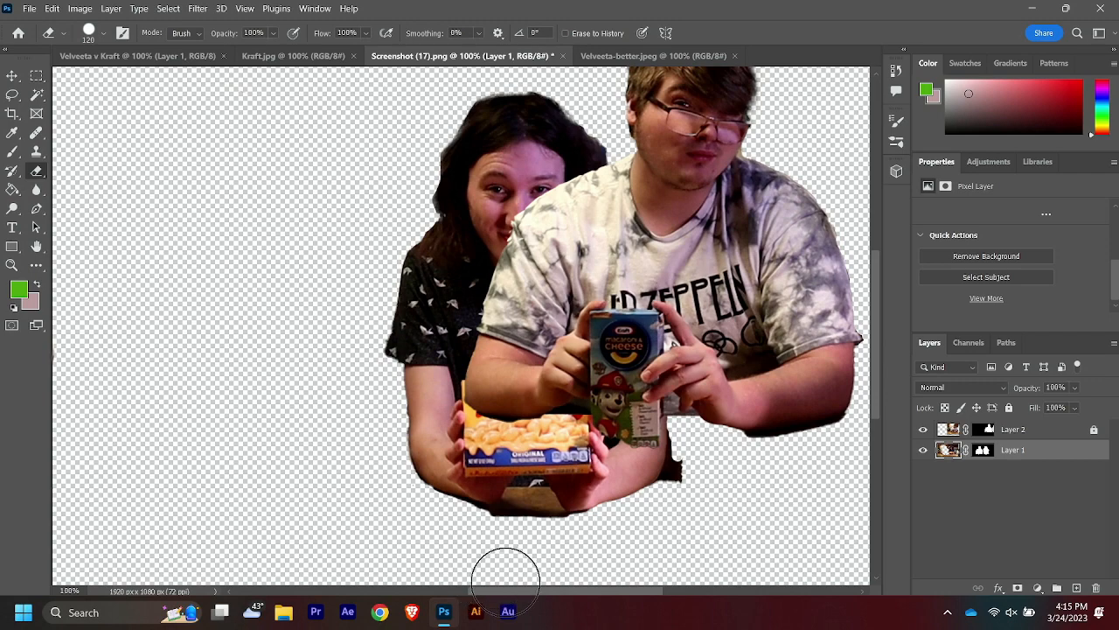
drag(564, 591, 460, 587)
mouse_move(432, 516)
mouse_down()
mouse_move(461, 508)
mouse_move(480, 272)
mouse_move(459, 499)
mouse_move(414, 307)
mouse_up()
Unlock Layer 2 and move the person with glasses to the left of the long-haired person, clear of any overlap.
click(12, 76)
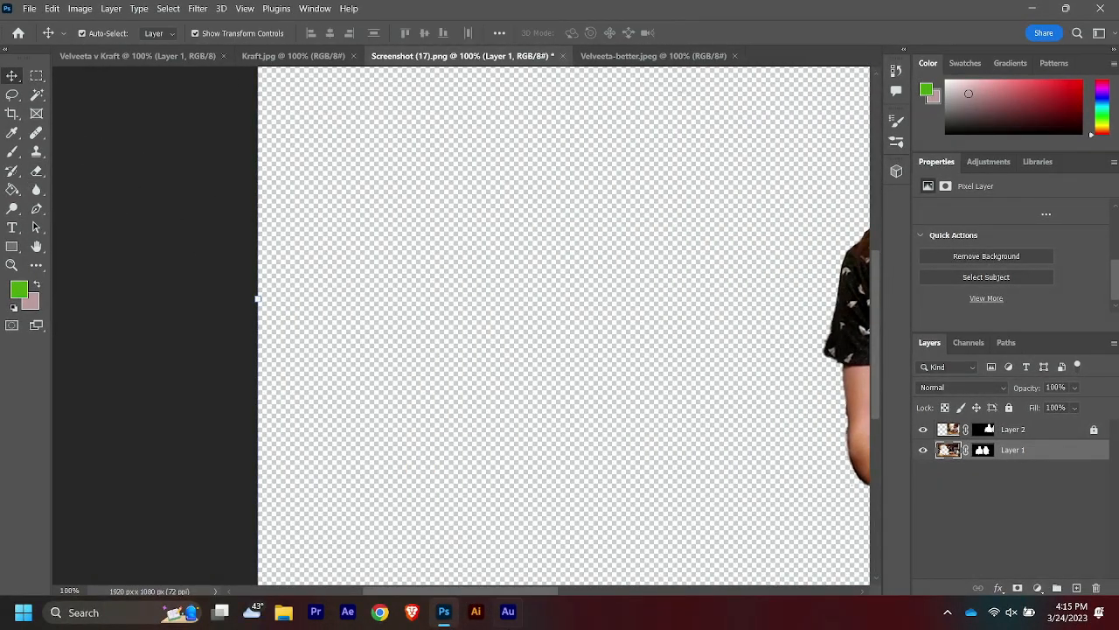
drag(519, 588, 668, 592)
drag(734, 259, 320, 287)
click(1094, 429)
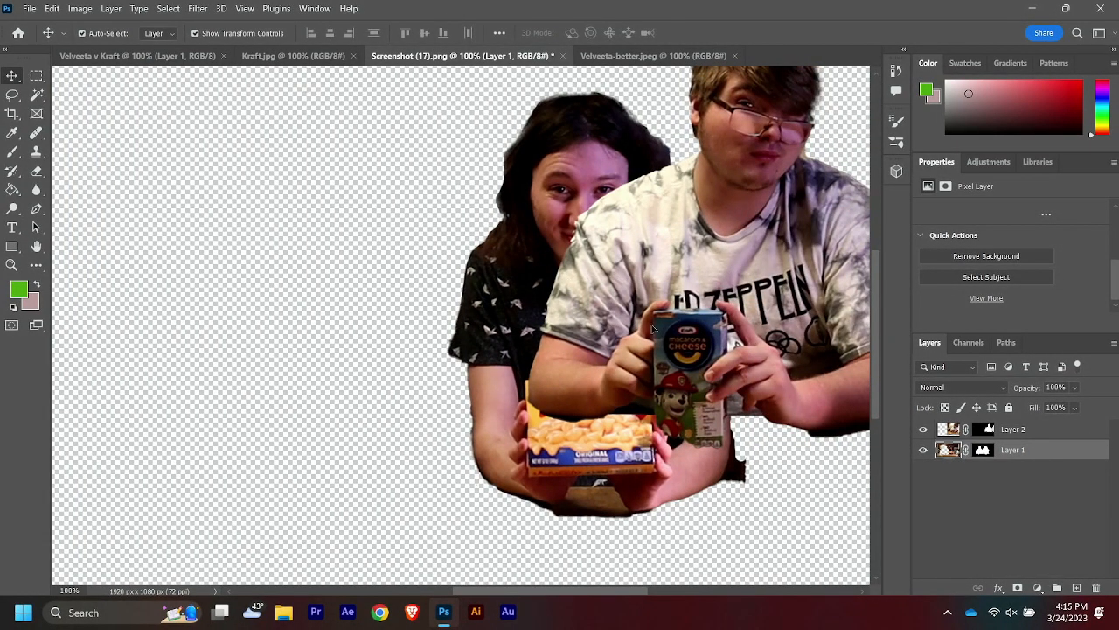
drag(749, 266, 184, 297)
Copy both cut-out layers into the Velveeta v Kraft document and position them so both people fit on the canvas.
click(1027, 447)
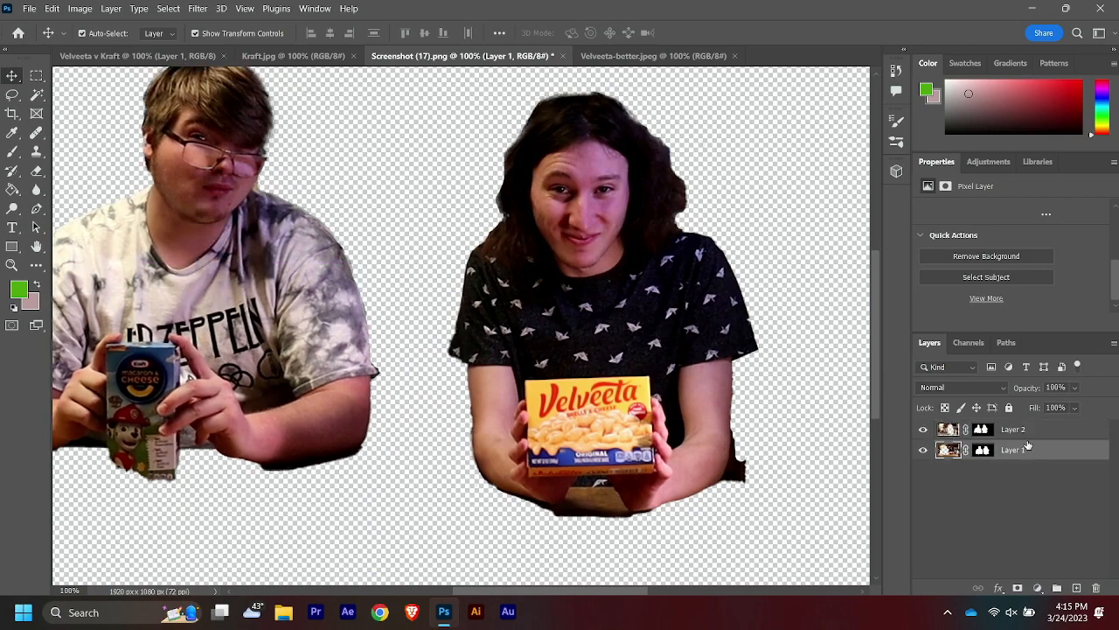
shift+click(1030, 432)
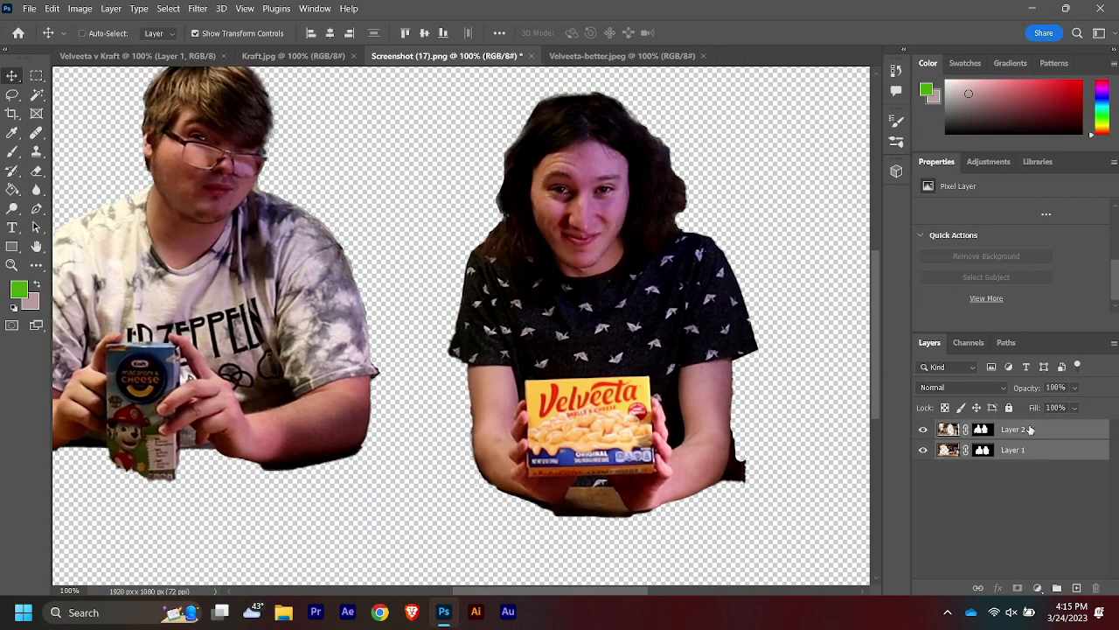
click(135, 56)
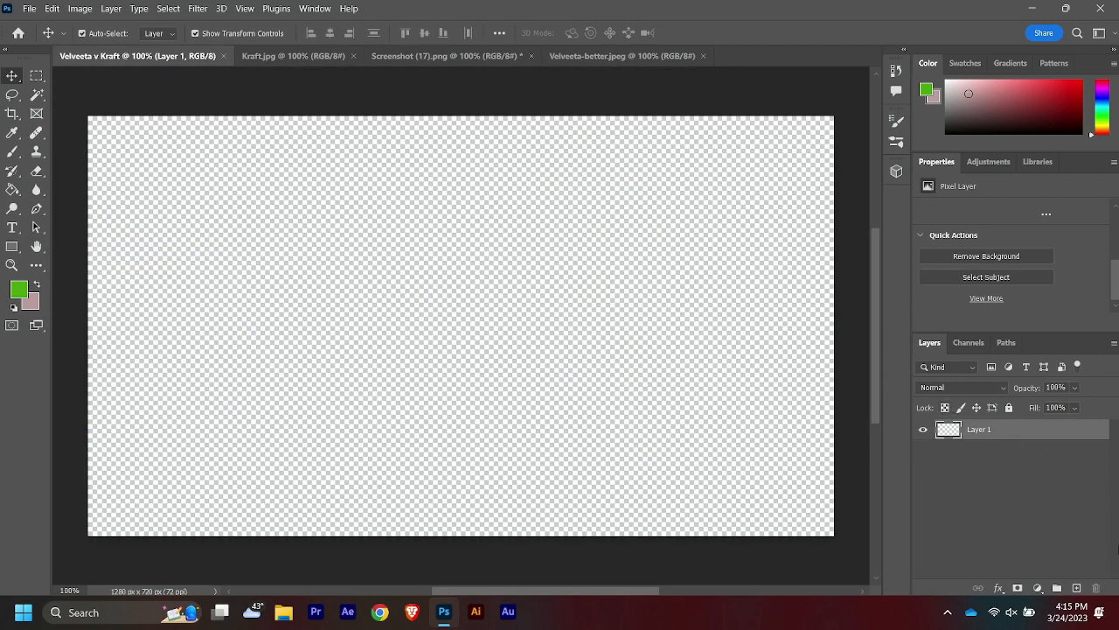
key(ctrl+v)
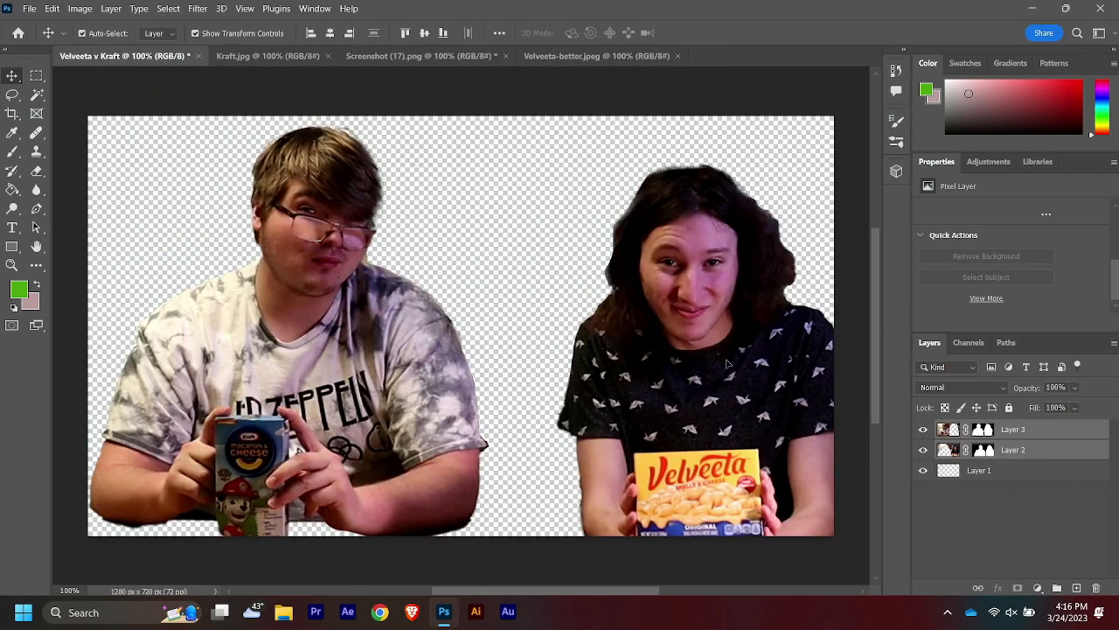
click(1019, 483)
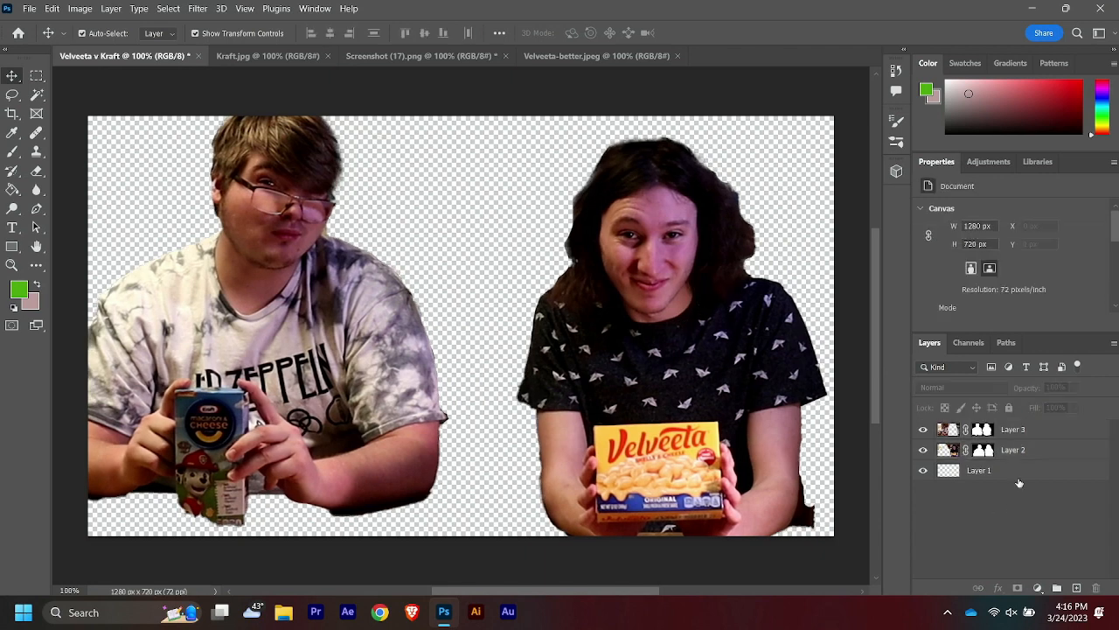
Scale the long-haired person's Layer 2 to 112.26% and place the figure against the canvas's right edge with the Velveeta box at the bottom.
click(1023, 451)
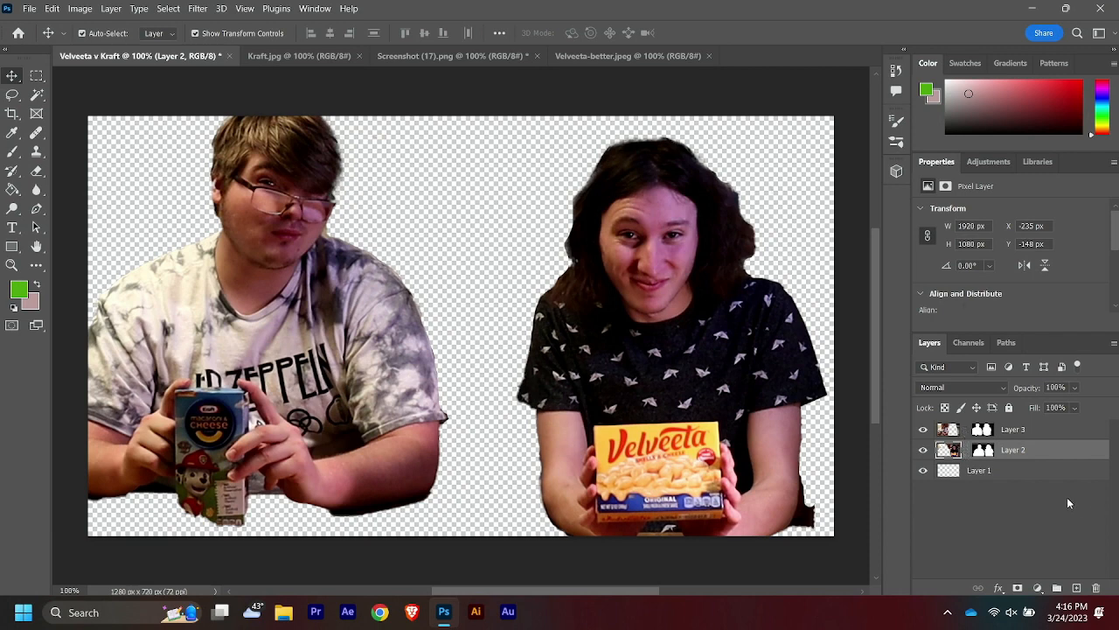
drag(734, 390, 776, 315)
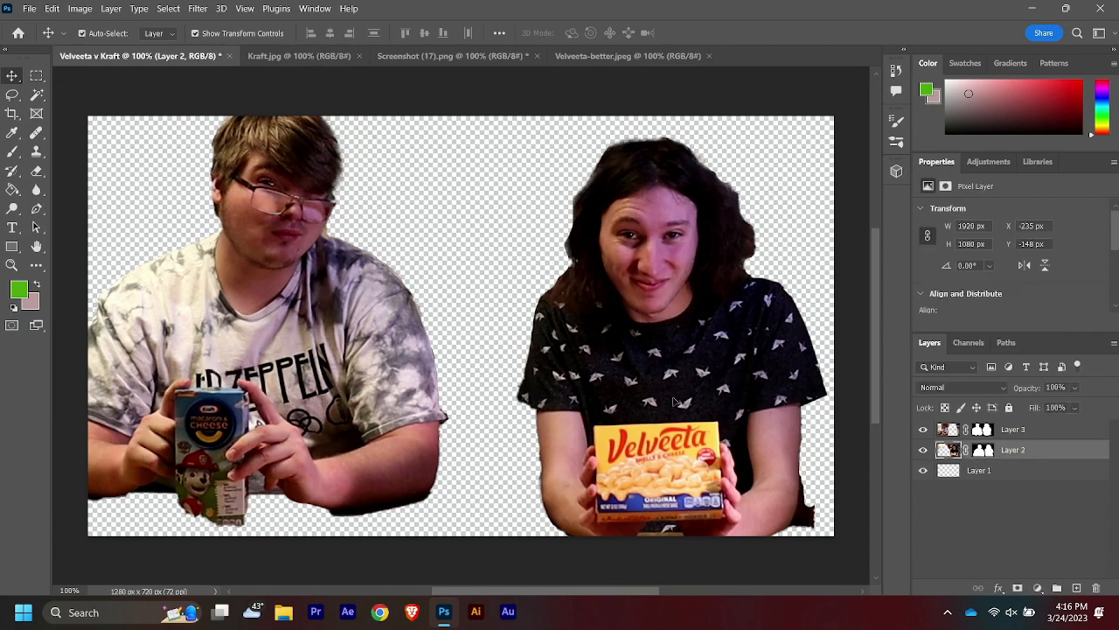
drag(675, 402, 701, 398)
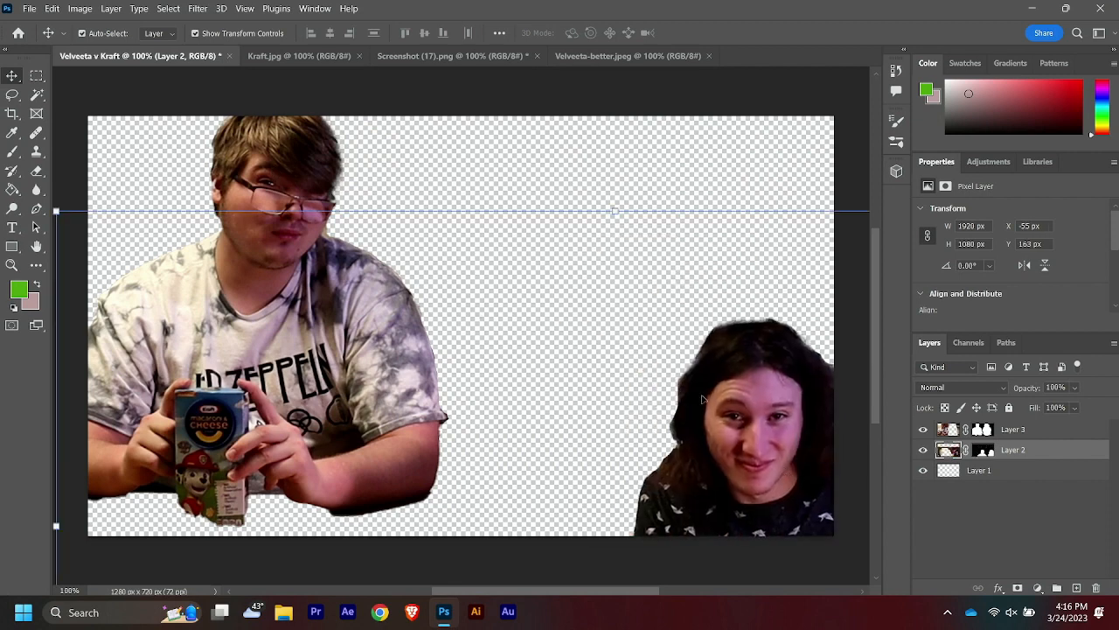
drag(60, 212, 107, 133)
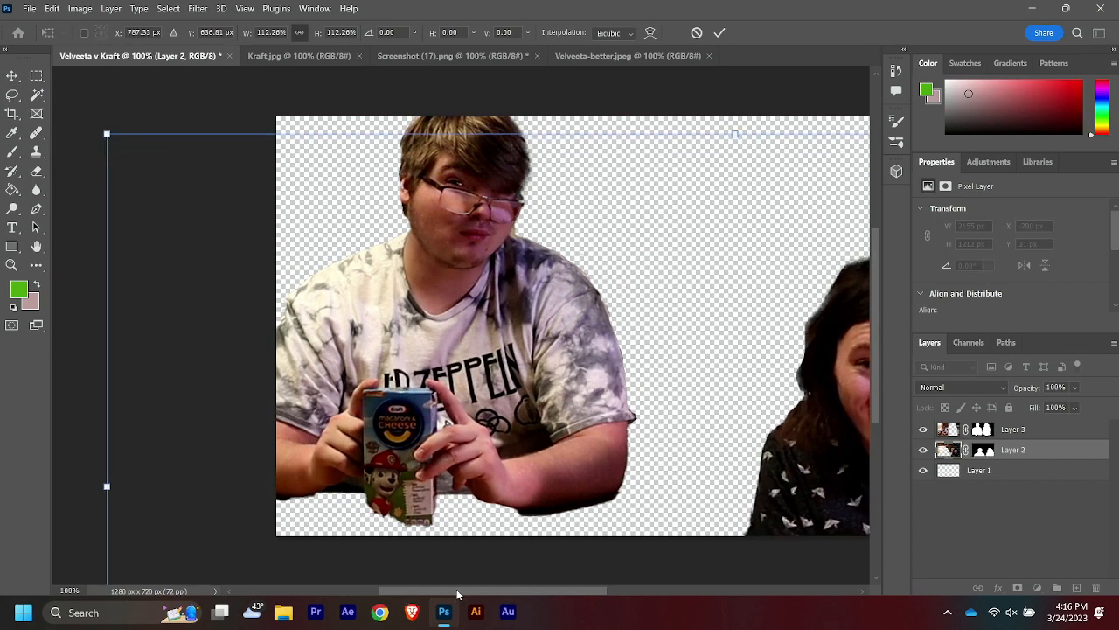
drag(456, 595, 543, 587)
drag(639, 411, 561, 258)
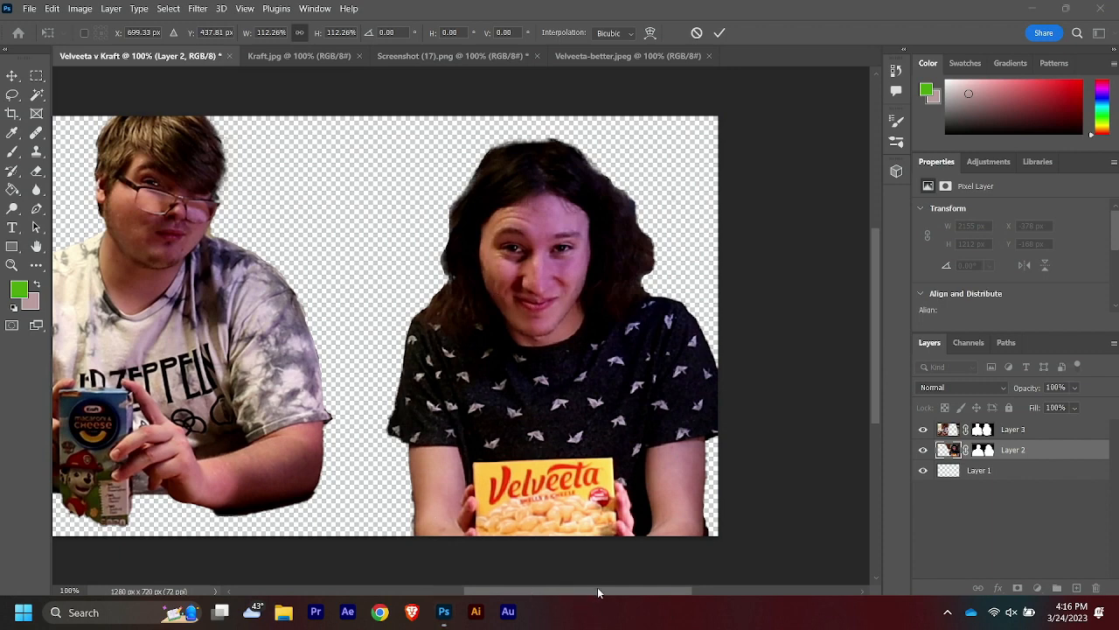
drag(604, 593, 577, 600)
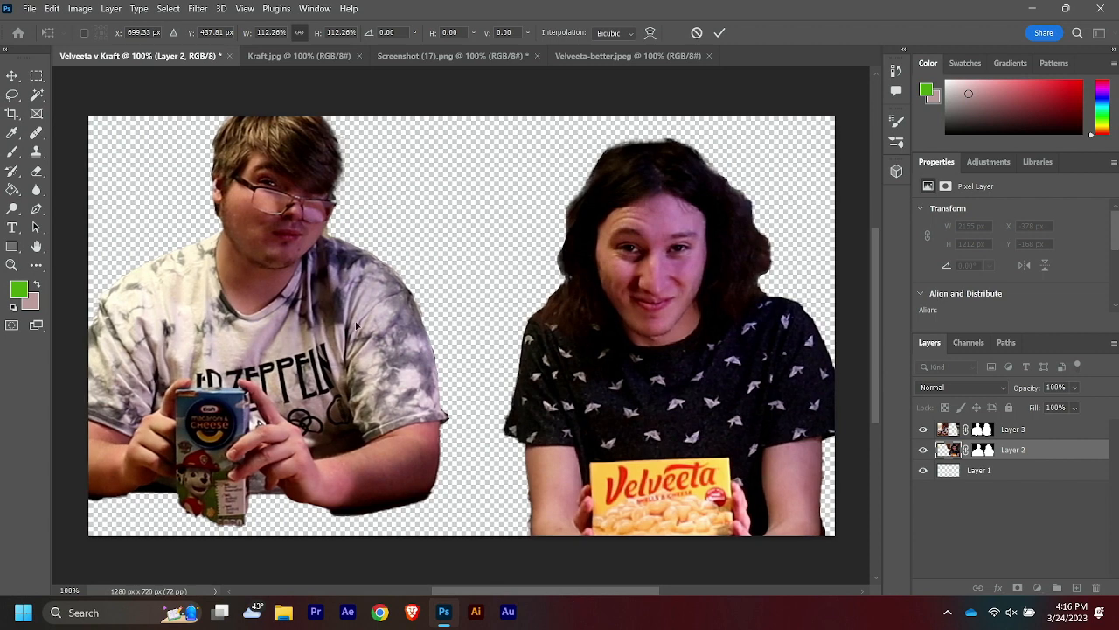
Move the person with glasses on Layer 3 down until the arms reach the canvas's bottom edge.
click(1037, 434)
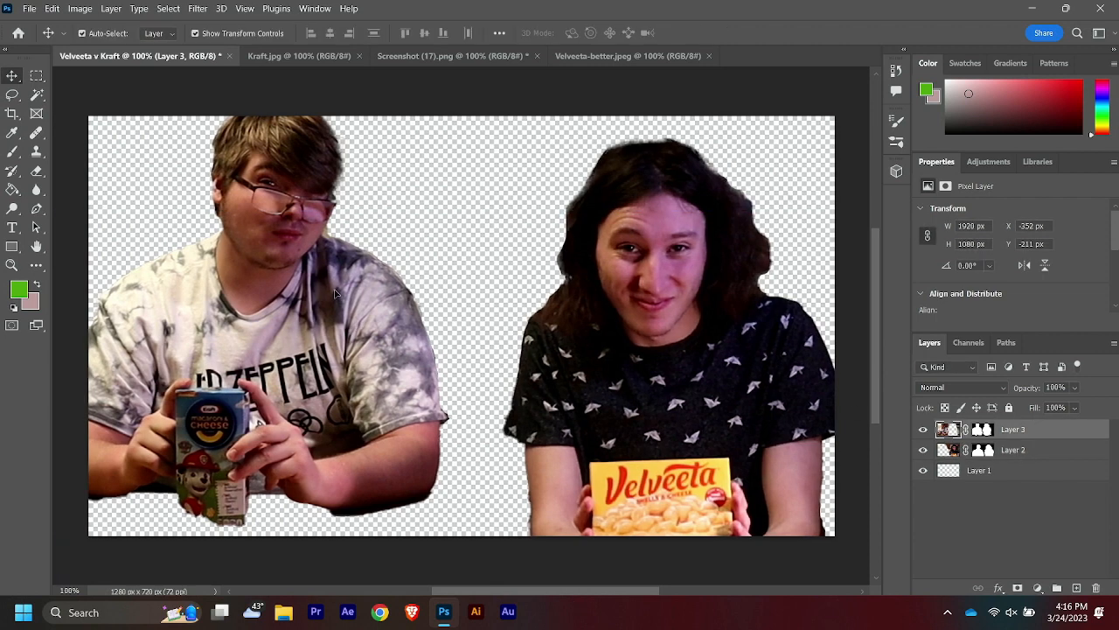
drag(335, 293, 329, 335)
click(739, 361)
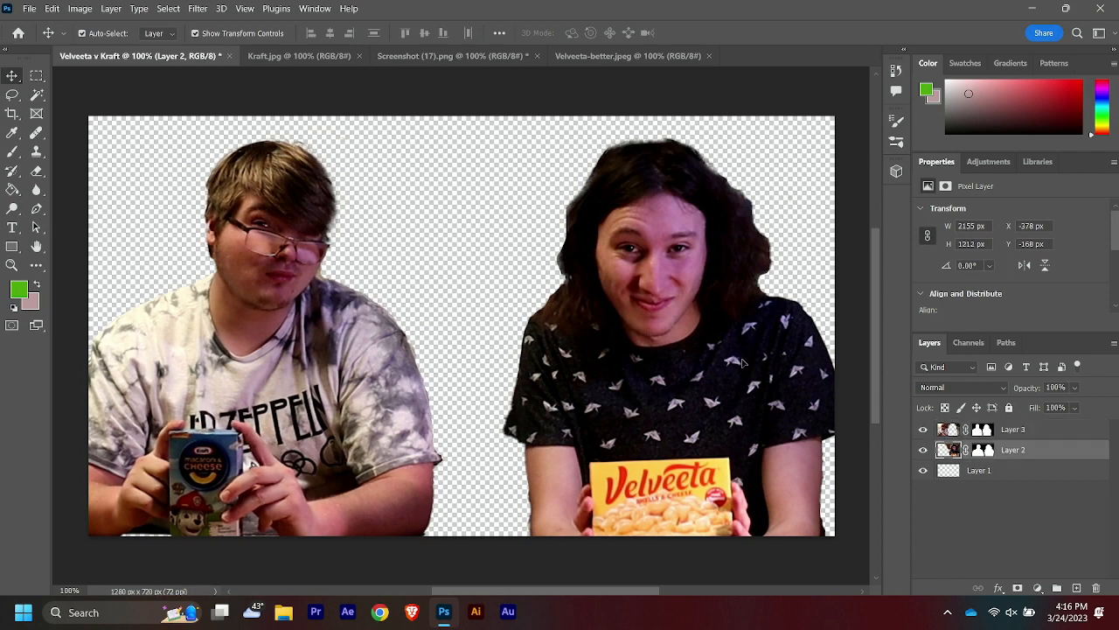
shift+click(1030, 430)
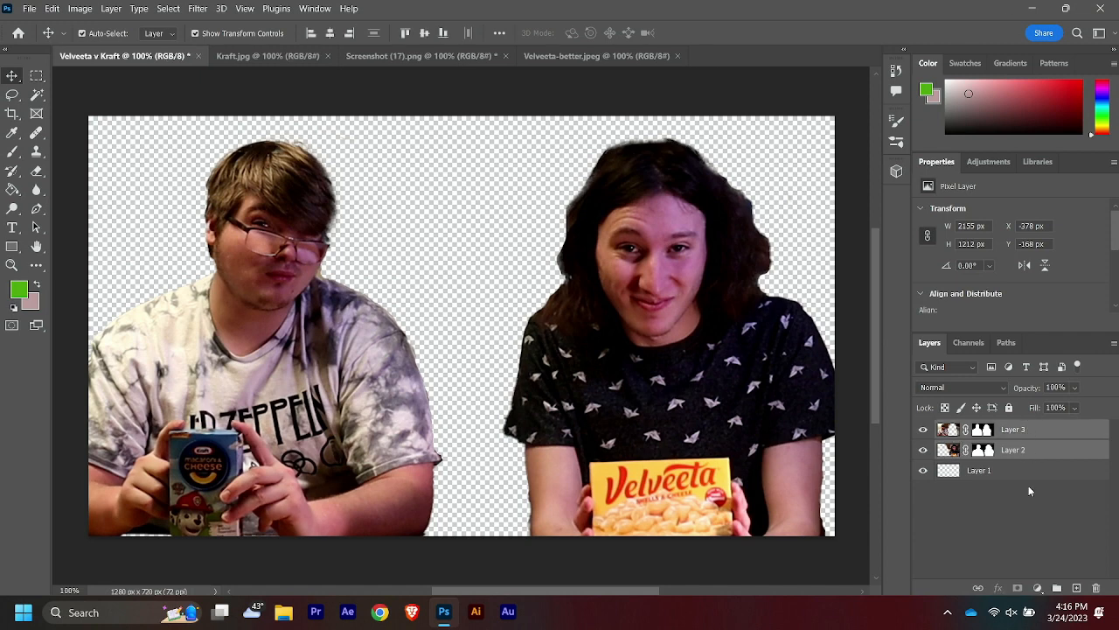
click(1077, 589)
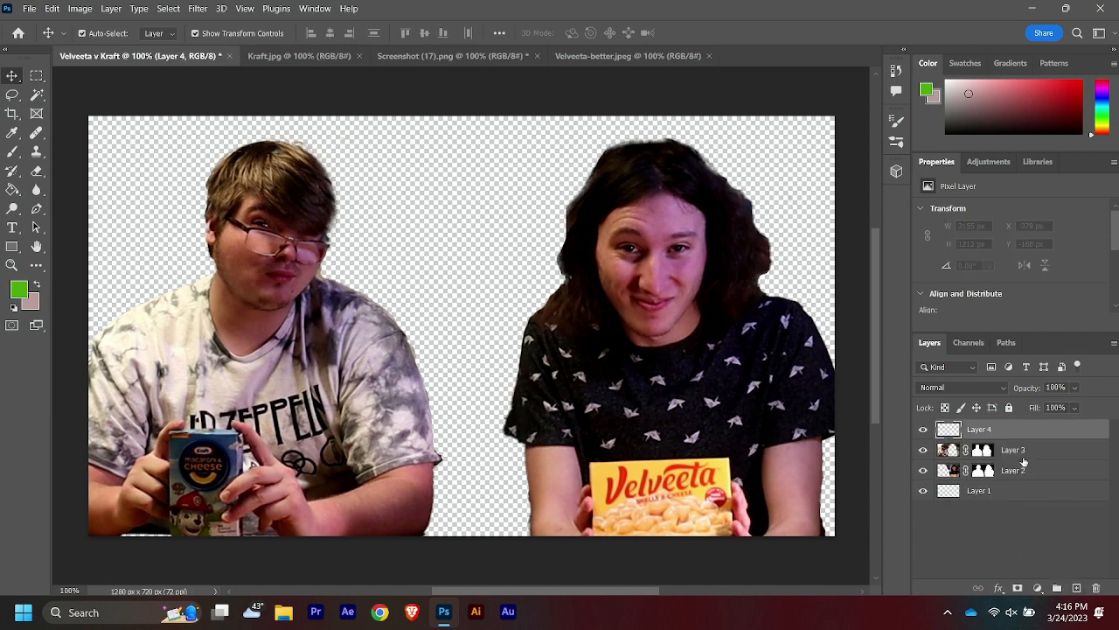
key(Delete)
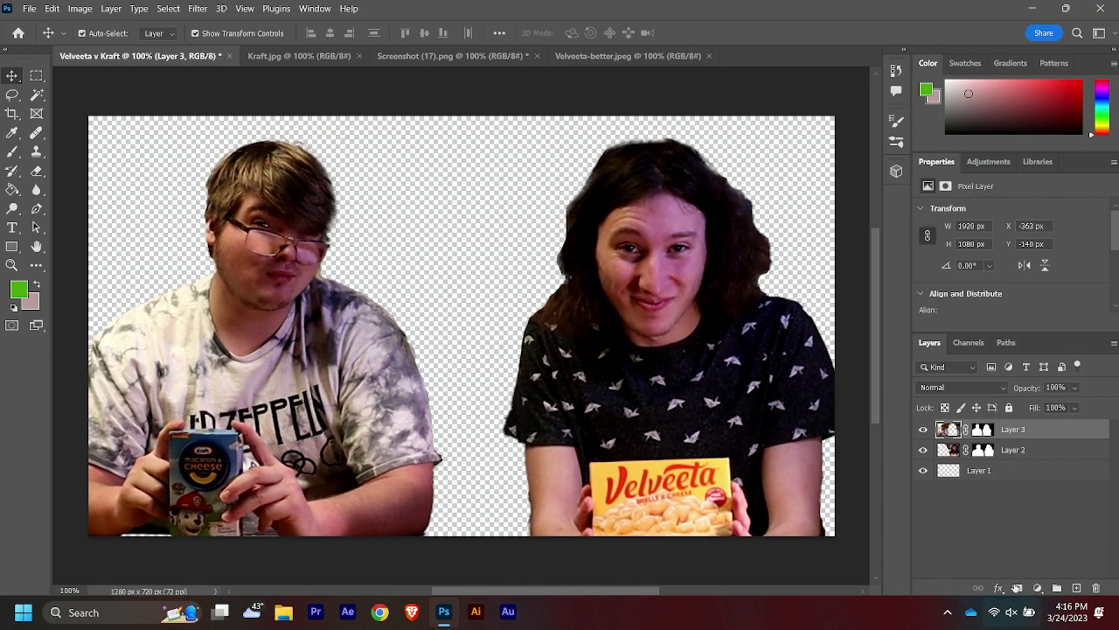
Apply a drop shadow to Layer 3 with 70% opacity, 13 px distance, 36% spread and 57 px size.
click(999, 589)
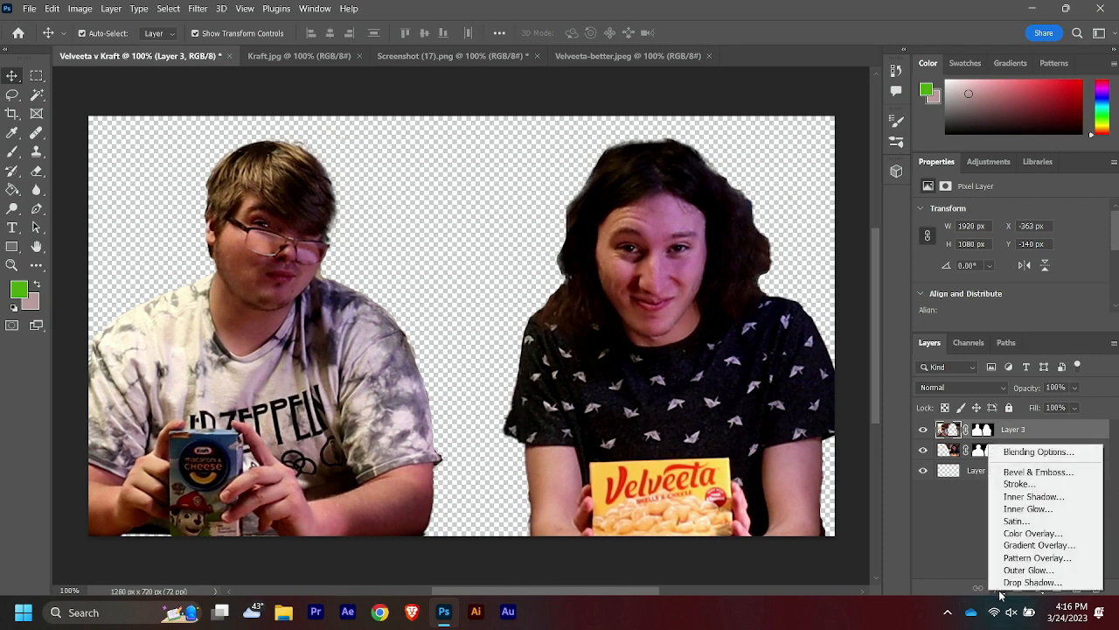
click(1055, 582)
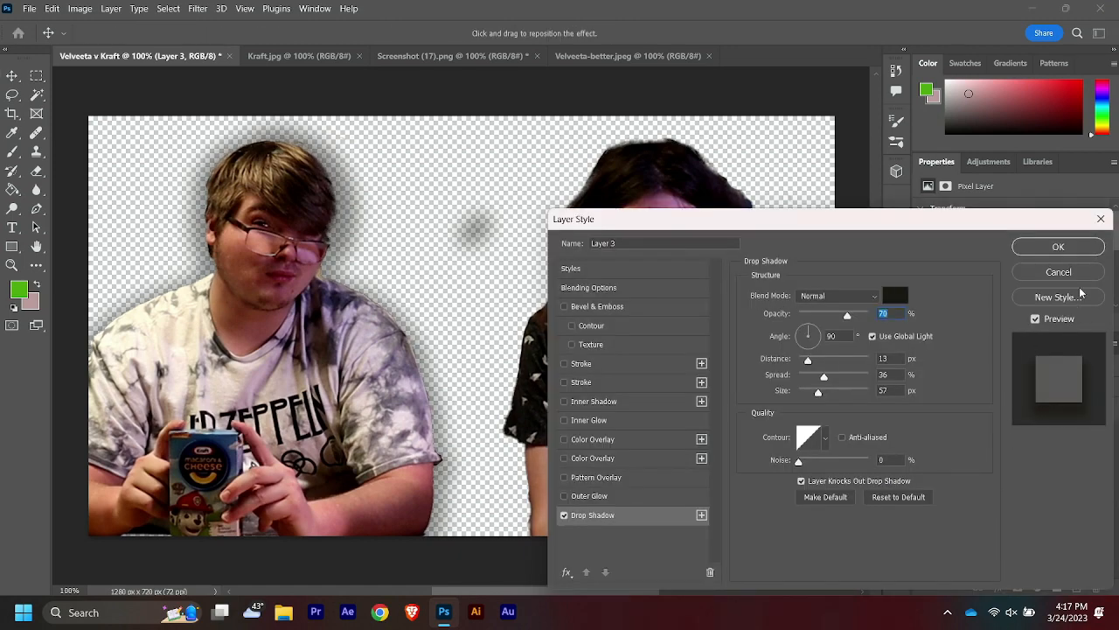
click(1058, 247)
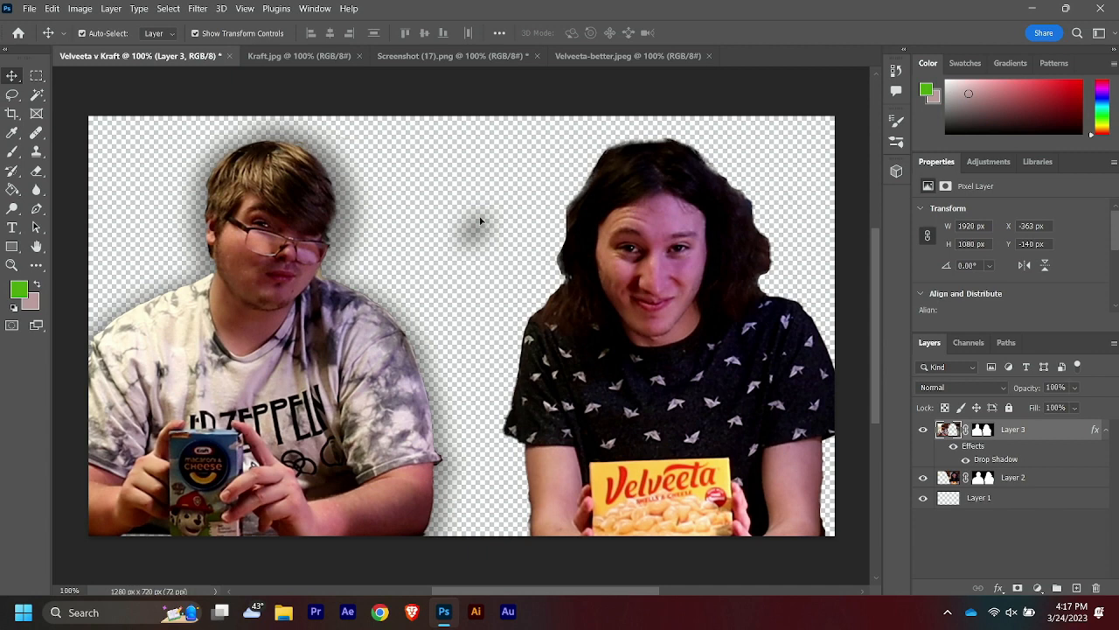
Erase the stray shadow spot between the two people on Layer 3.
click(36, 170)
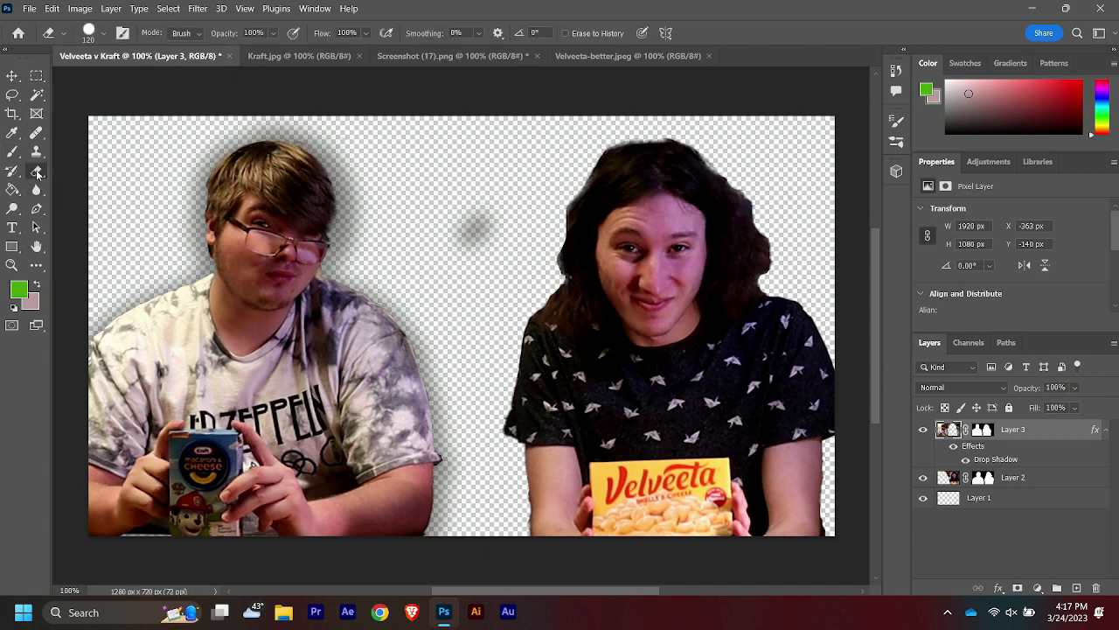
click(476, 213)
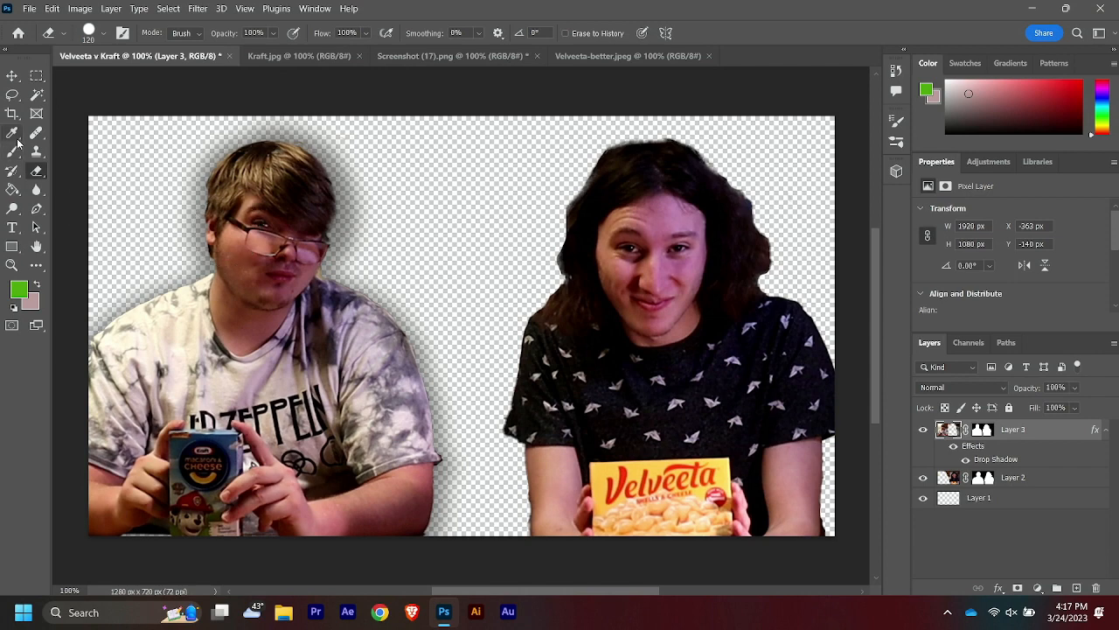
click(13, 77)
Unlock the background layer of Kraft.jpg and remove the white background around the macaroni box.
click(297, 56)
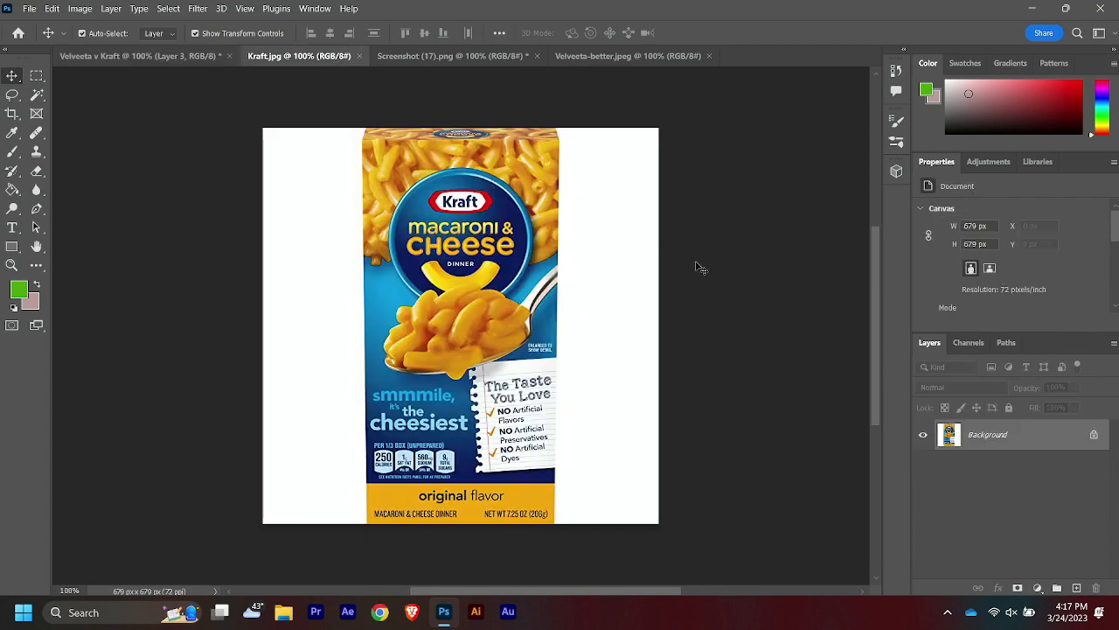
click(1095, 434)
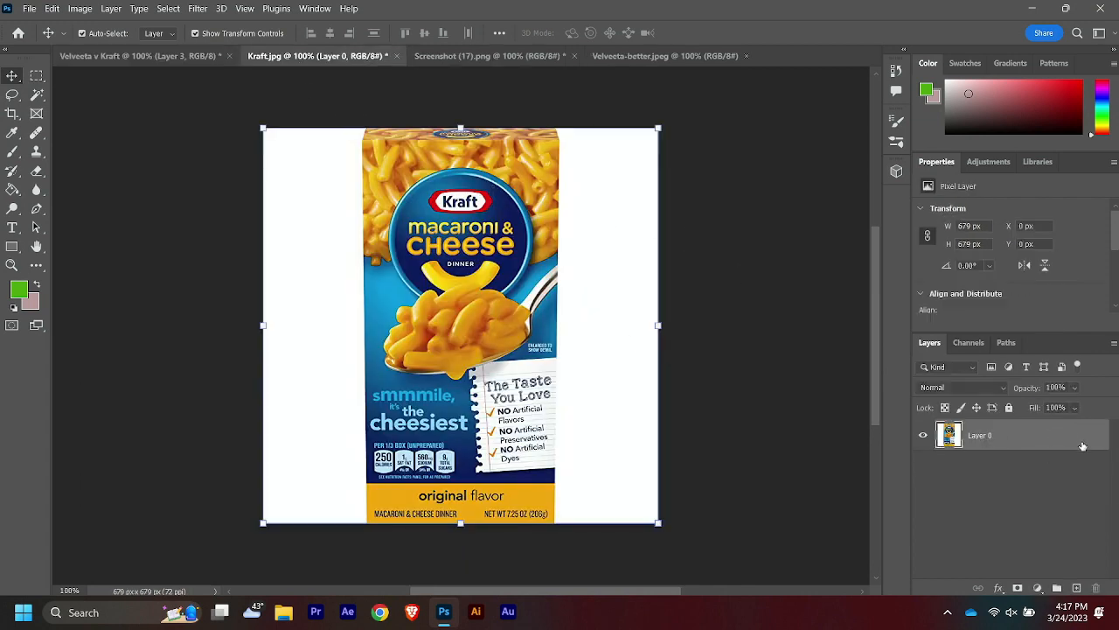
scroll(997, 267, down, 3)
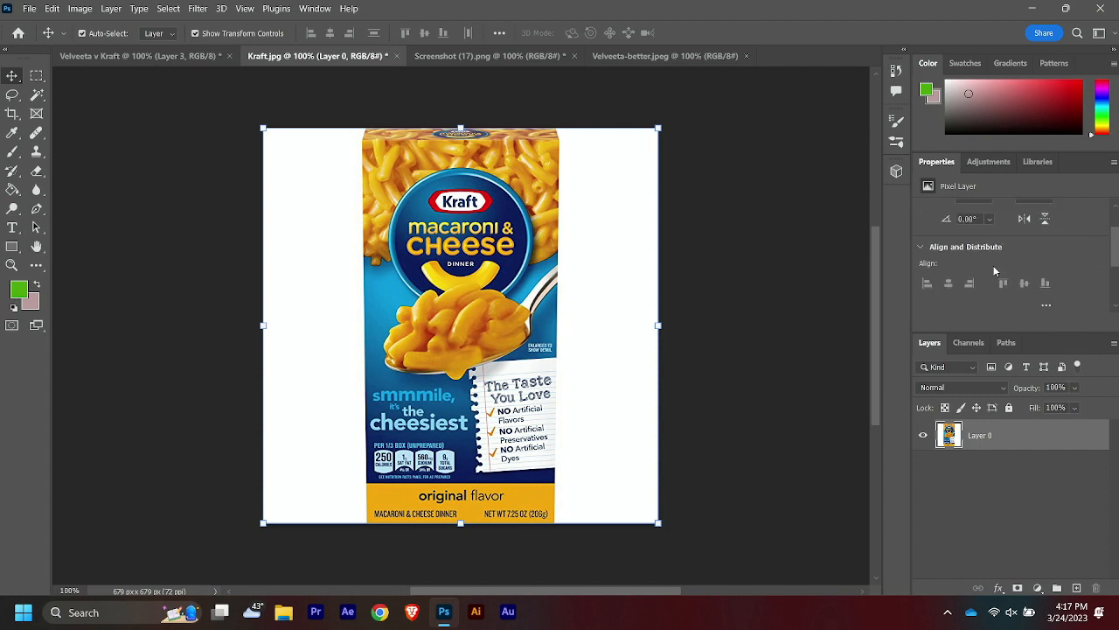
click(992, 292)
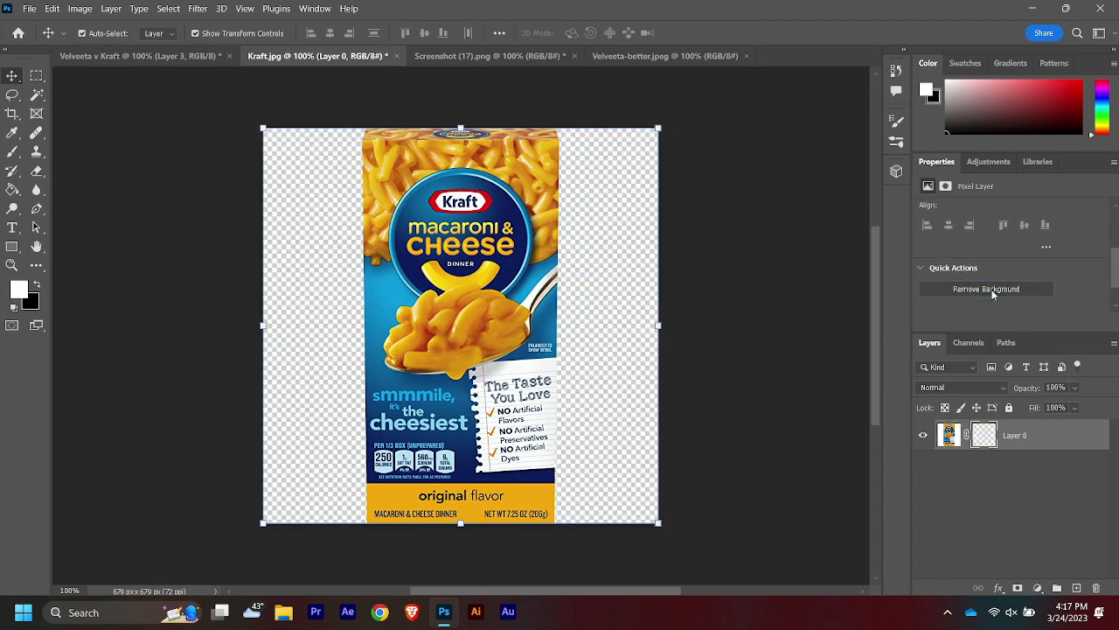
click(1090, 441)
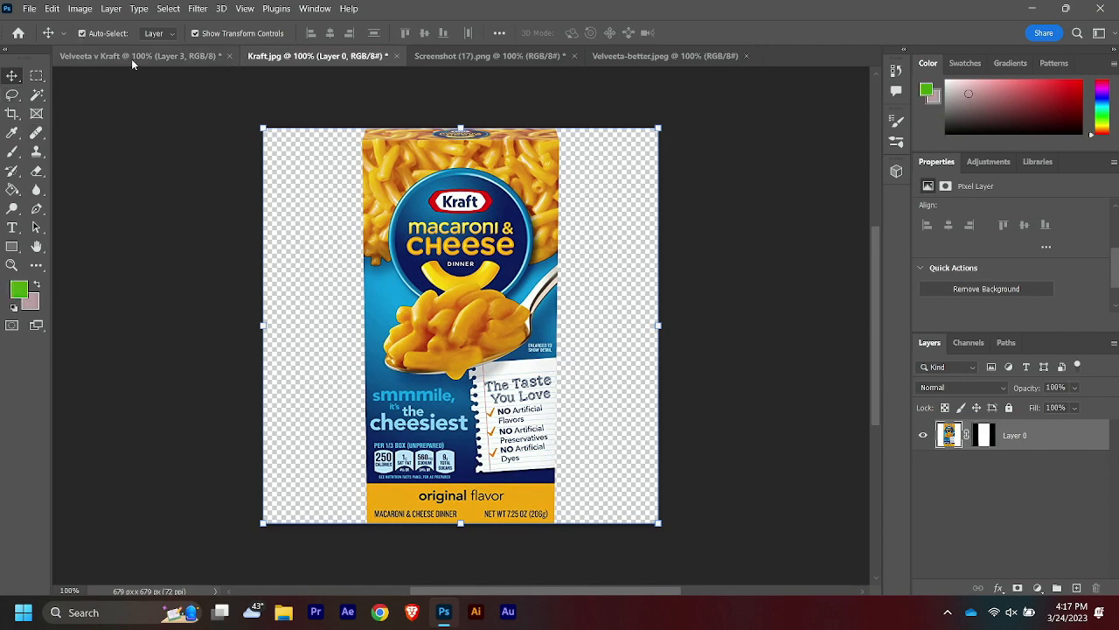
Copy the Kraft box cut-out into the Velveeta v Kraft document and bring its layer above both people.
click(132, 62)
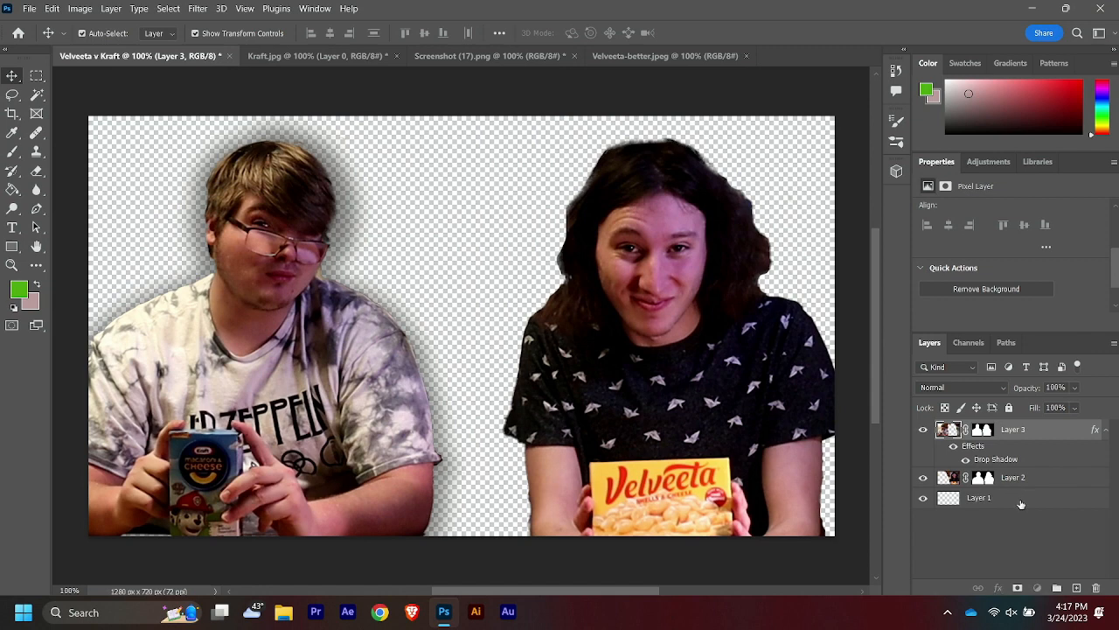
click(1016, 500)
key(ctrl+v)
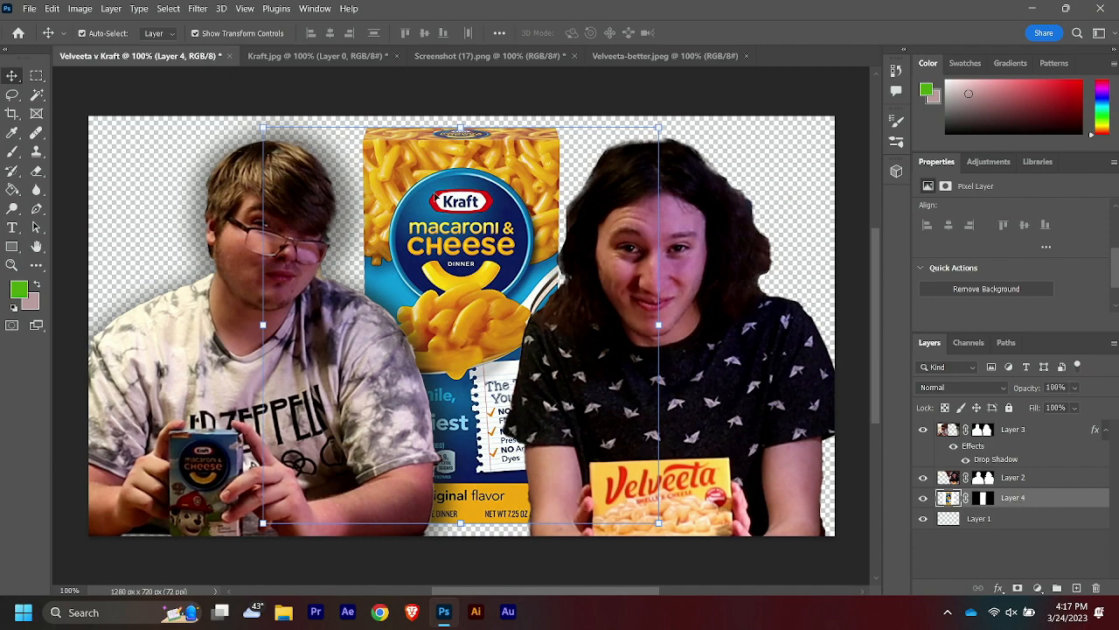
drag(474, 222, 475, 204)
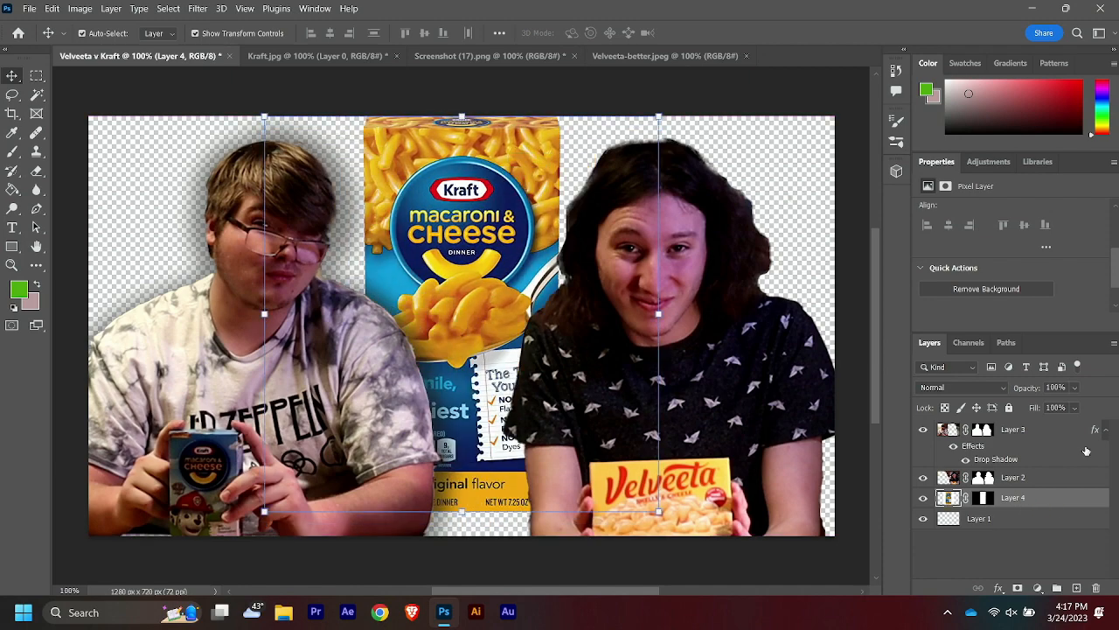
drag(1025, 500, 1018, 427)
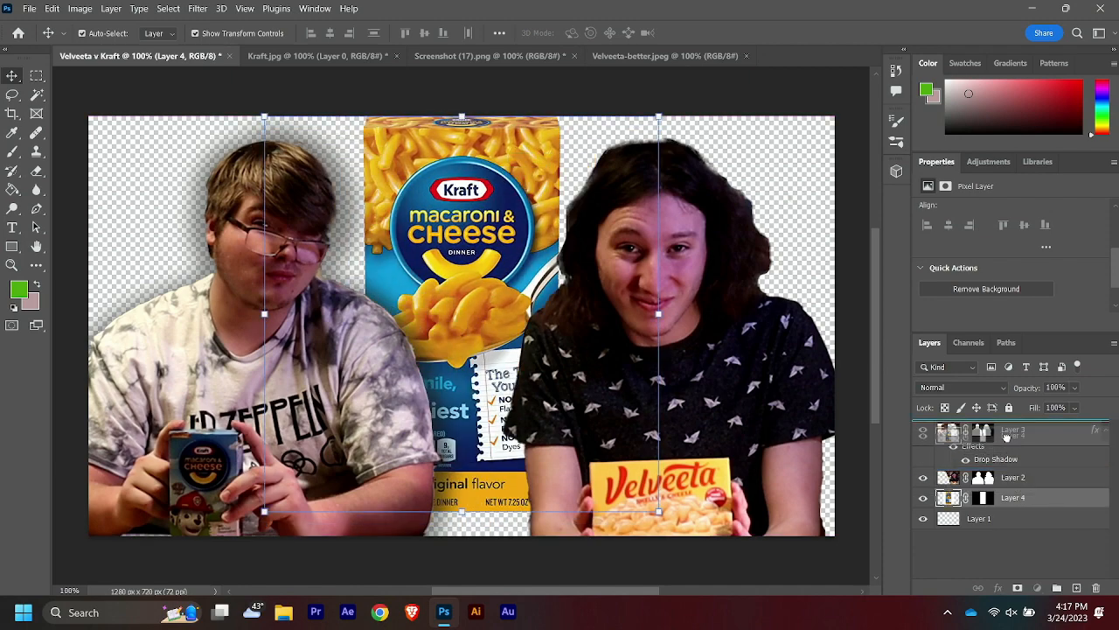
Rotate the person with glasses on Layer 3 to -5.07° and place the figure against the canvas's left edge behind the Kraft box.
drag(160, 158, 157, 161)
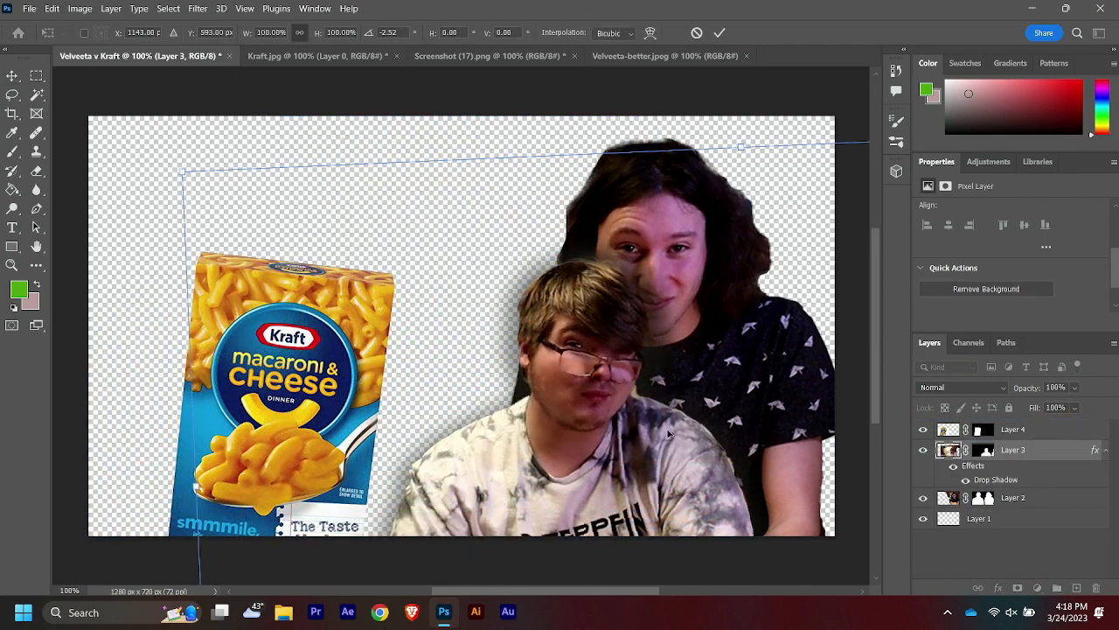
drag(649, 434, 578, 414)
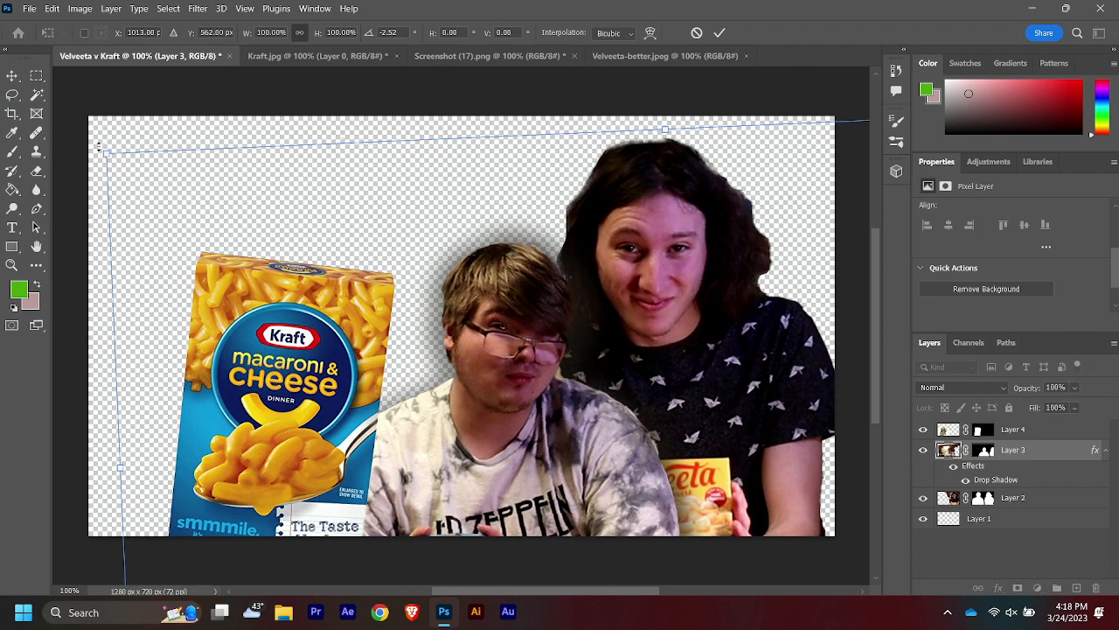
drag(93, 142, 92, 175)
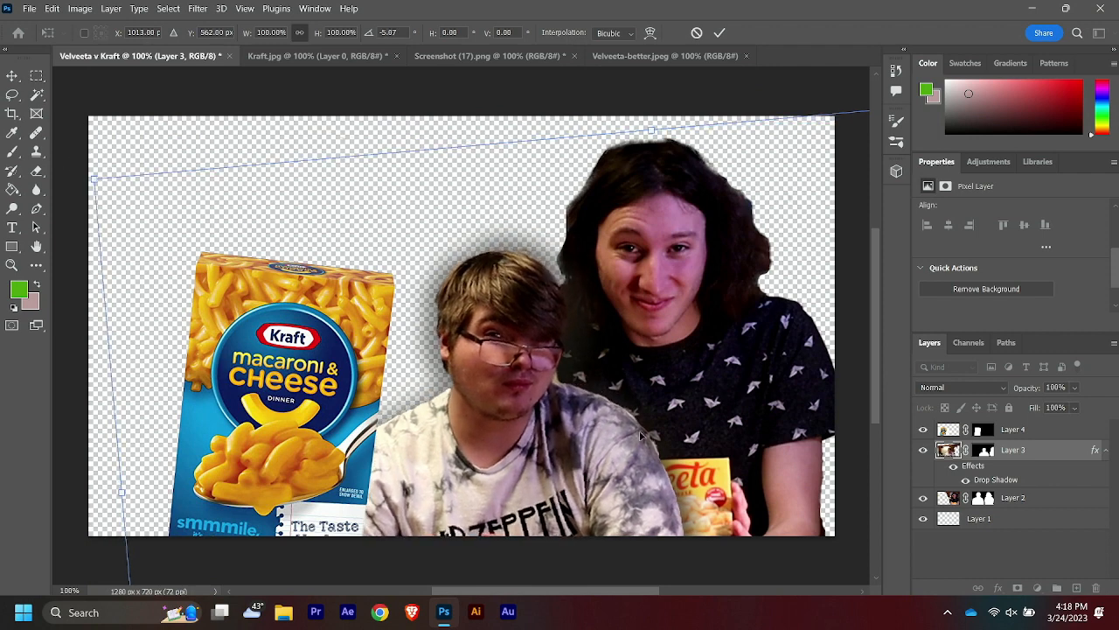
drag(567, 448, 307, 328)
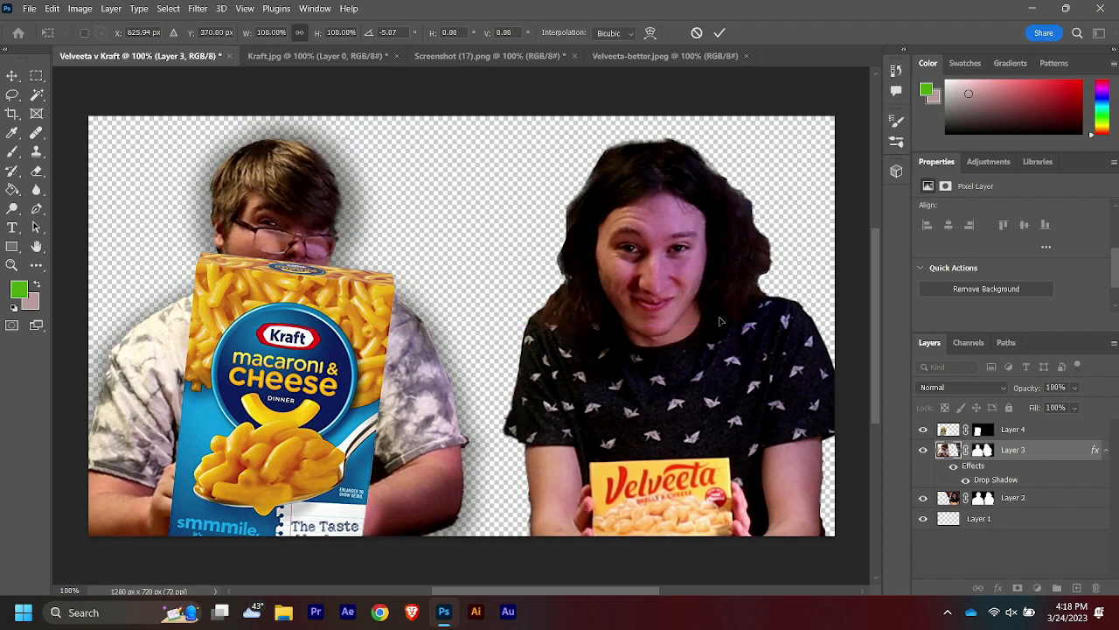
drag(716, 332, 676, 320)
Move the long-haired person on Layer 2 to the right until the arm runs past the canvas's right edge.
click(1029, 434)
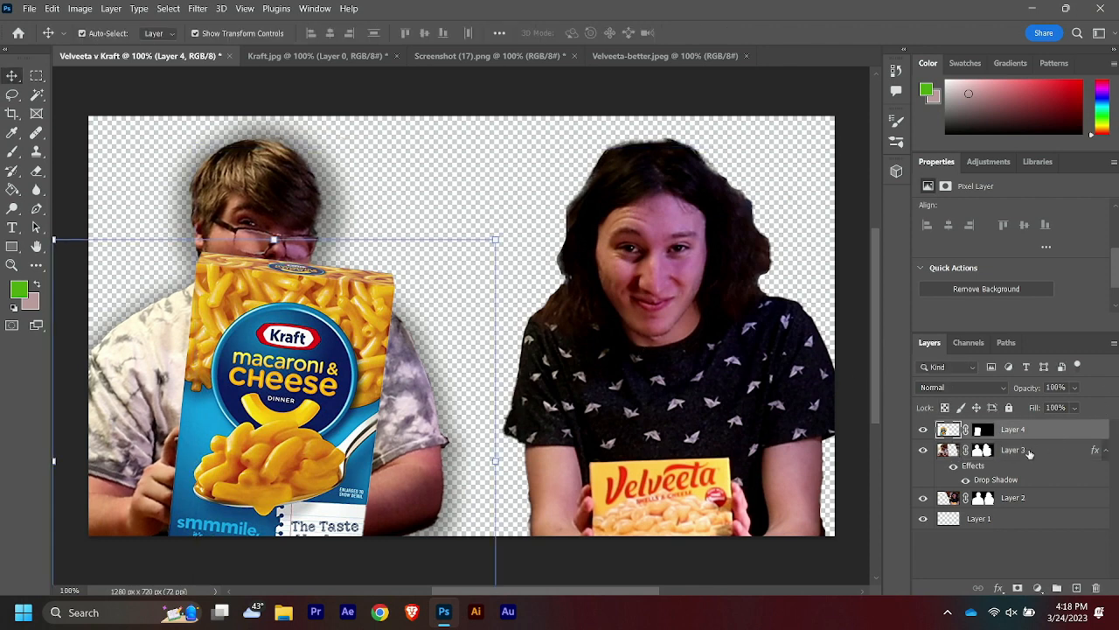
click(1029, 450)
drag(638, 344, 681, 344)
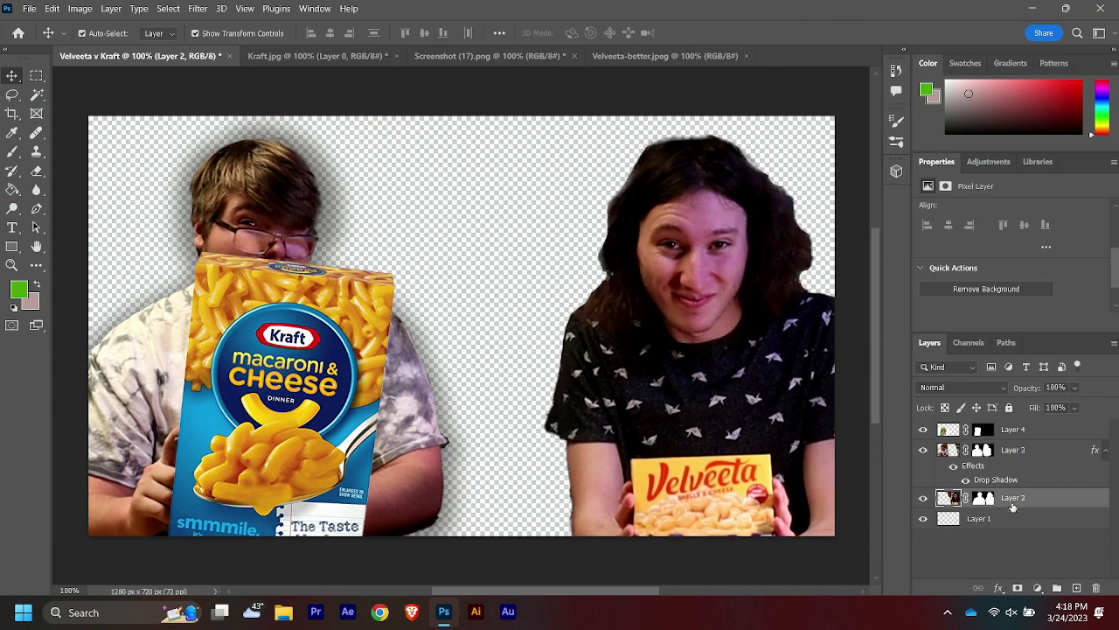
Rename Layer 2 with the long-haired person's first name, Layer 3 as D and Layer 4 as Kraft.
double_click(1012, 499)
text(Zack)
double_click(1015, 450)
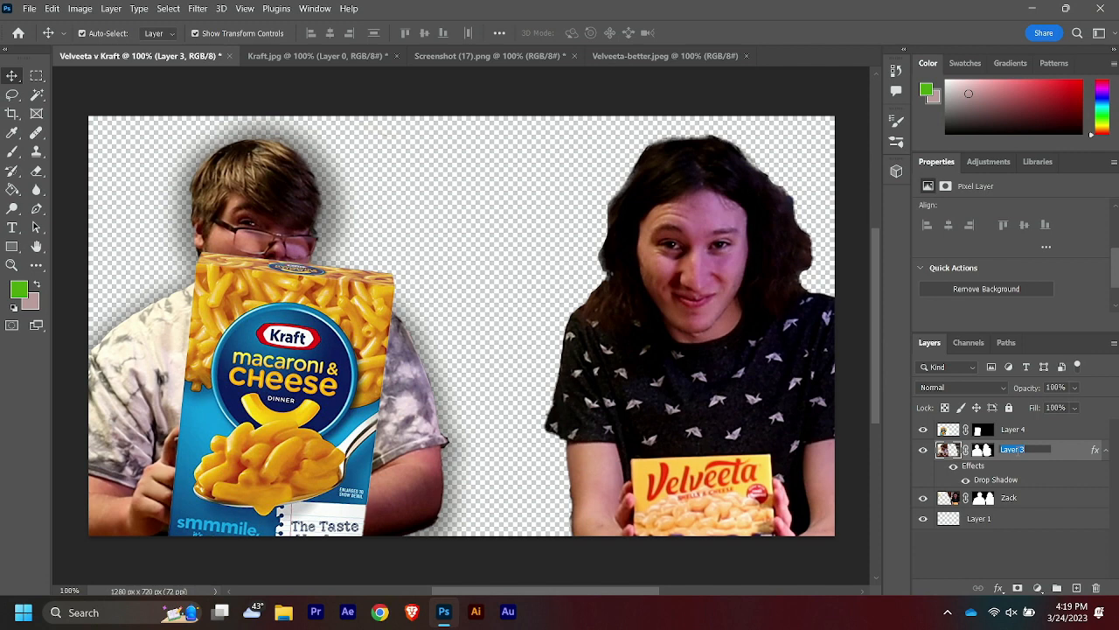
text(D)
double_click(1011, 429)
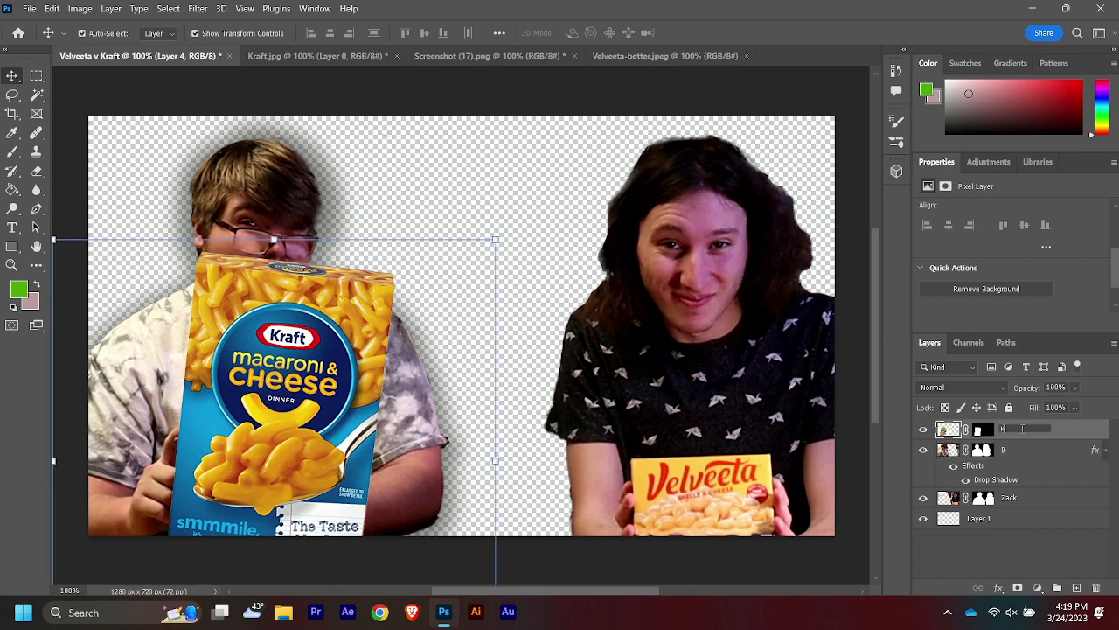
click(991, 572)
Rotate the Kraft box to -23.26°, scale it to 97.39% and place it over the person with glasses.
drag(232, 363, 247, 393)
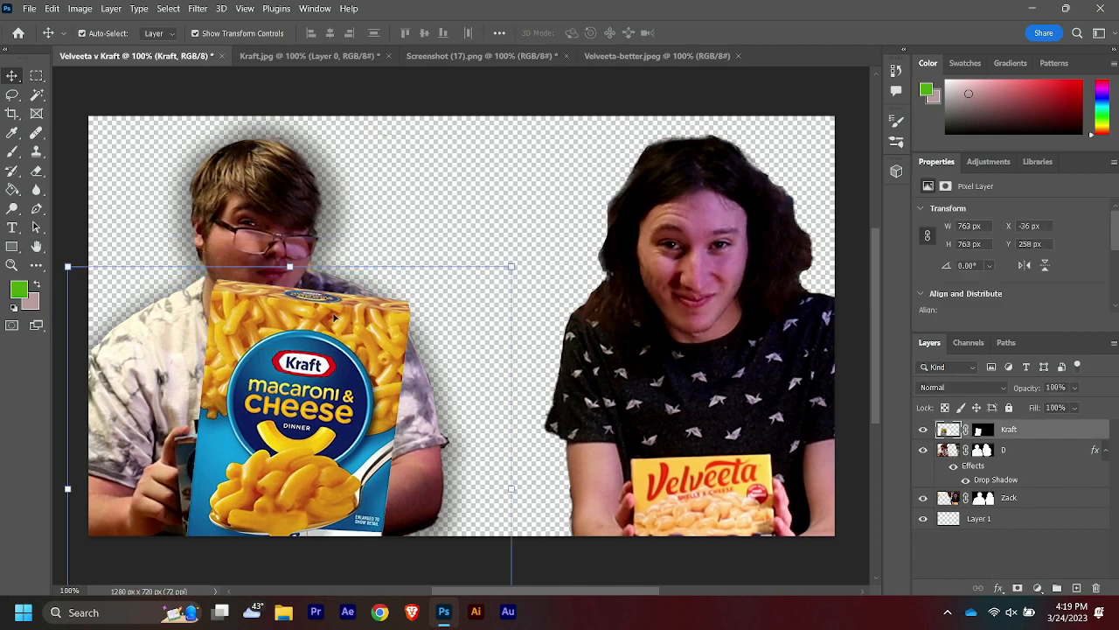
drag(520, 264, 378, 219)
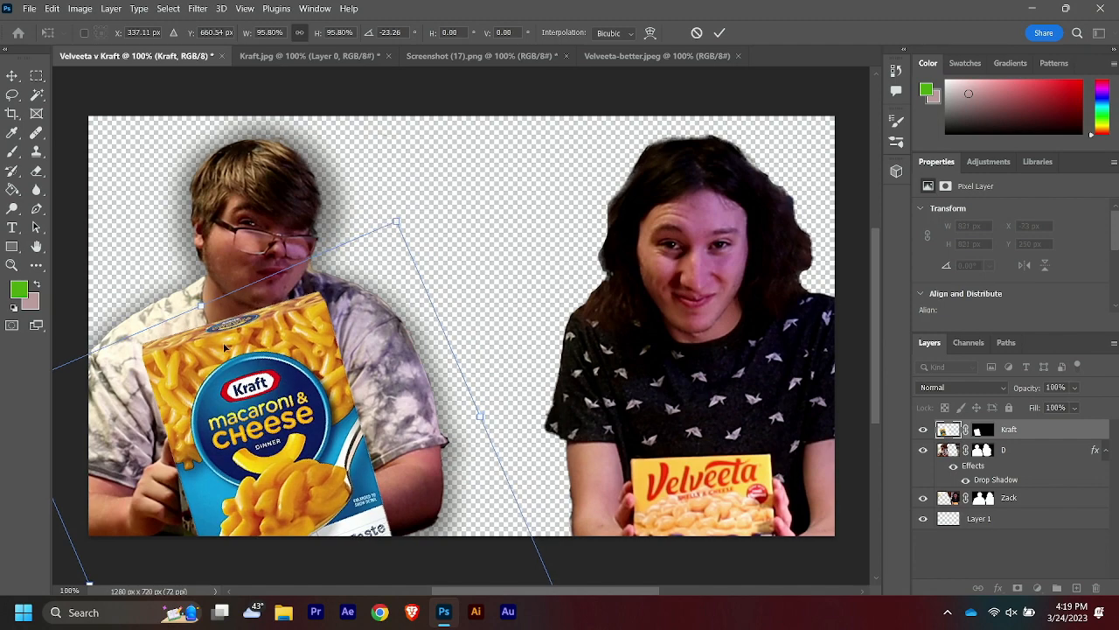
drag(220, 342, 300, 201)
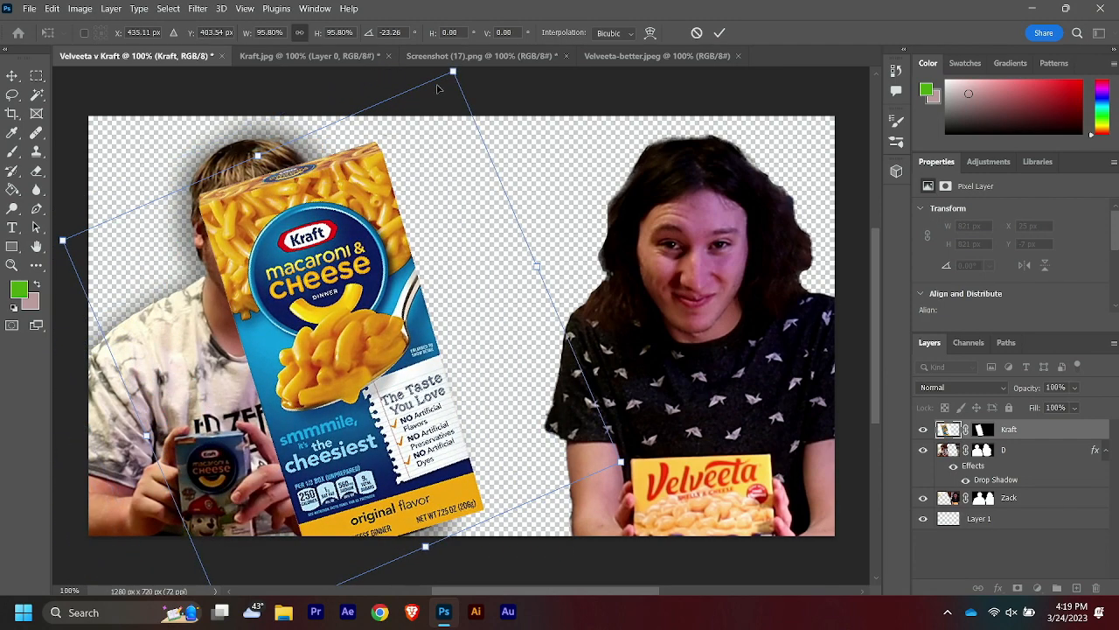
mouse_move(454, 73)
mouse_down()
mouse_move(405, 148)
mouse_move(456, 149)
mouse_move(457, 64)
mouse_up()
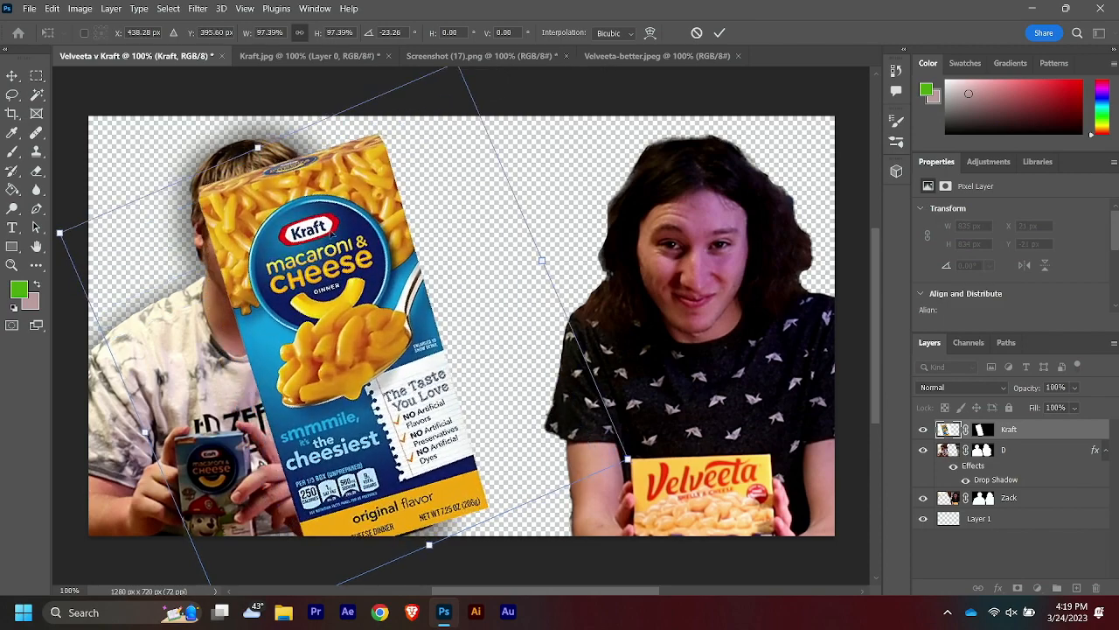
drag(306, 319, 280, 315)
Send the Kraft layer behind both people, scale the box to 115.93% and center it between them.
drag(1032, 437, 1018, 508)
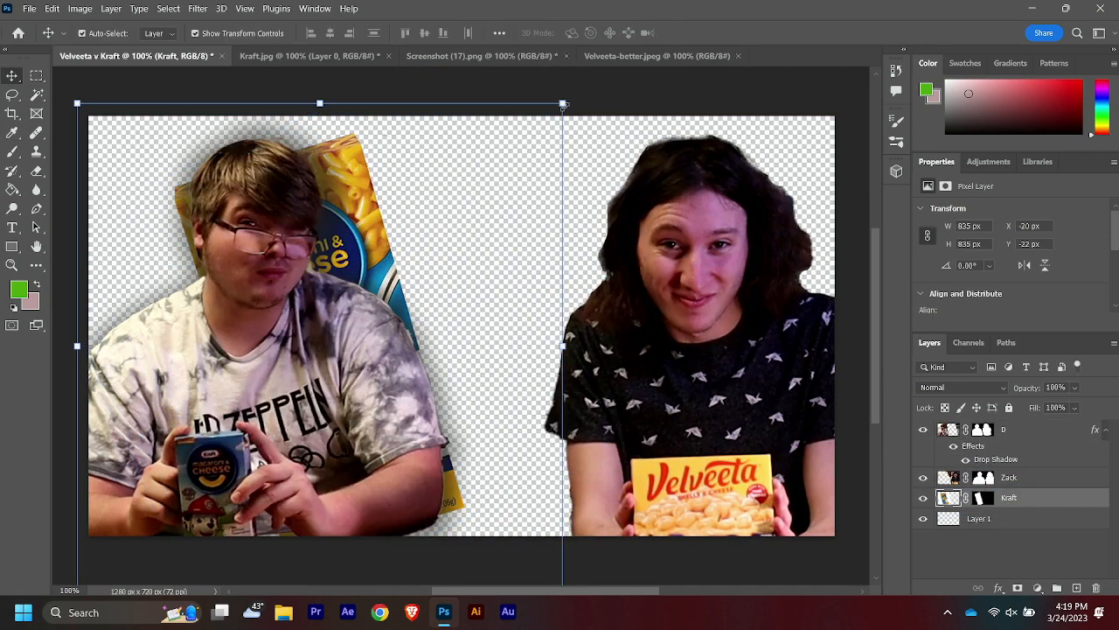
drag(562, 104, 696, 82)
drag(340, 183, 394, 245)
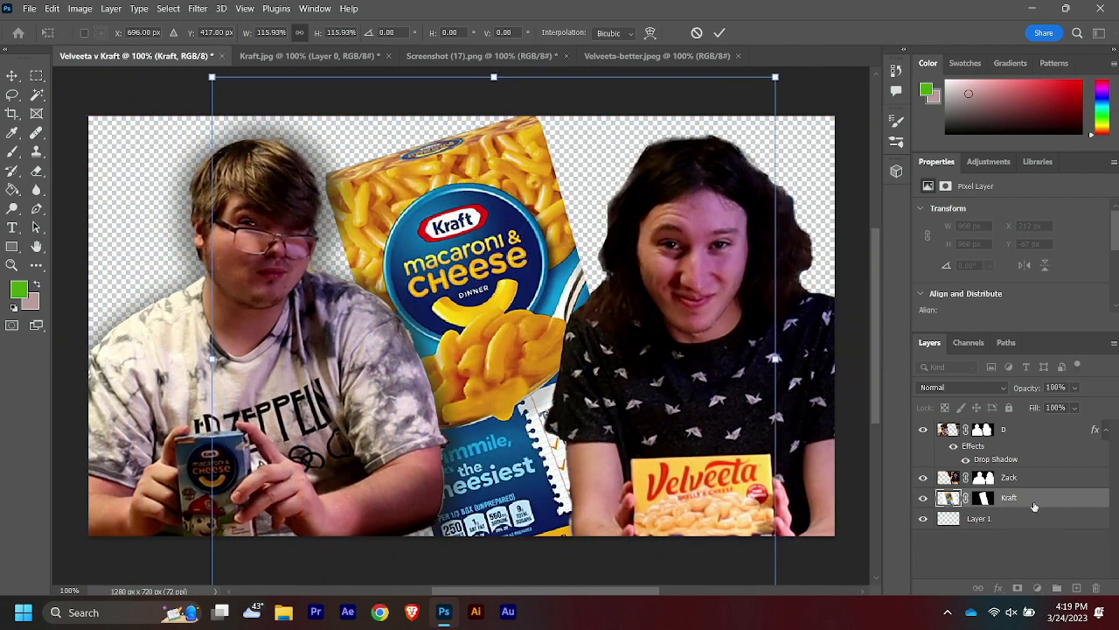
click(1034, 506)
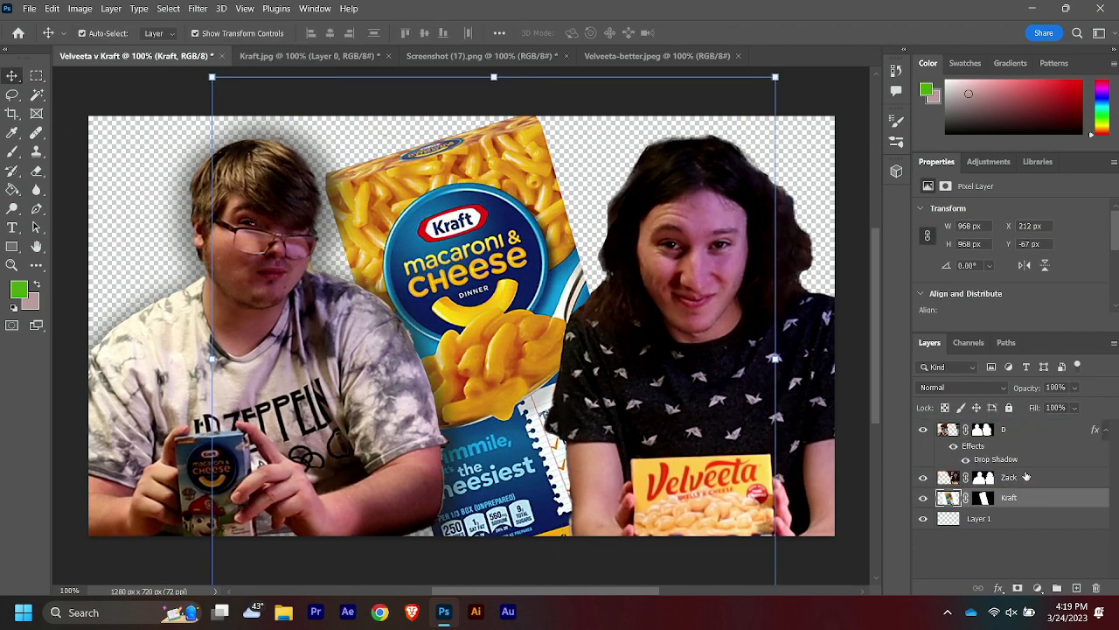
Bring the Kraft layer to the front and move the box to the canvas's lower-left corner.
drag(1014, 500, 1016, 425)
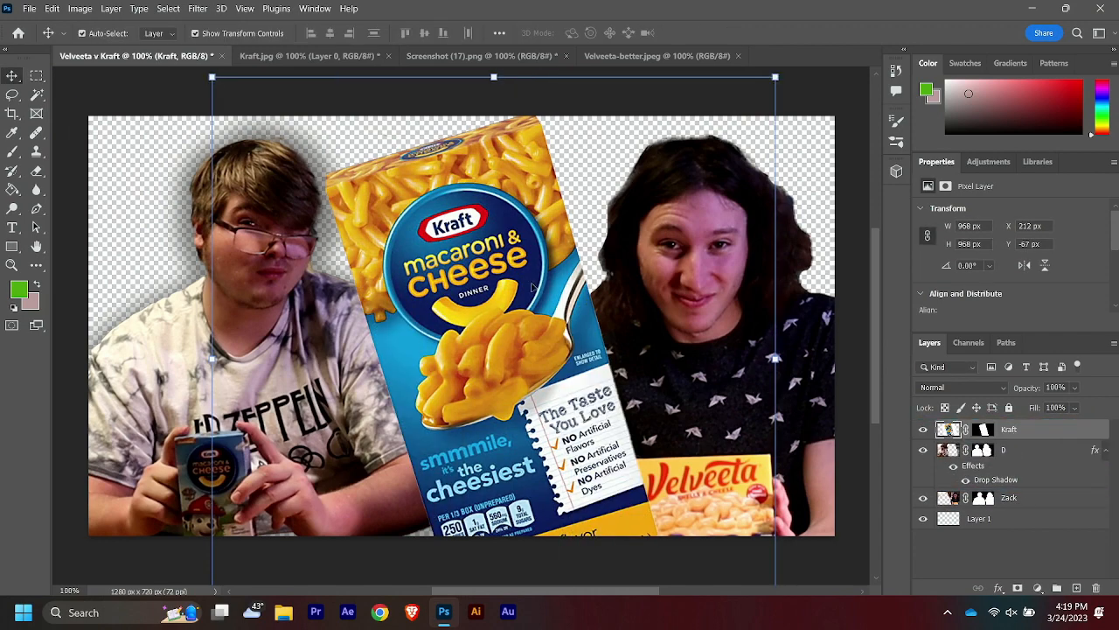
drag(457, 260, 159, 417)
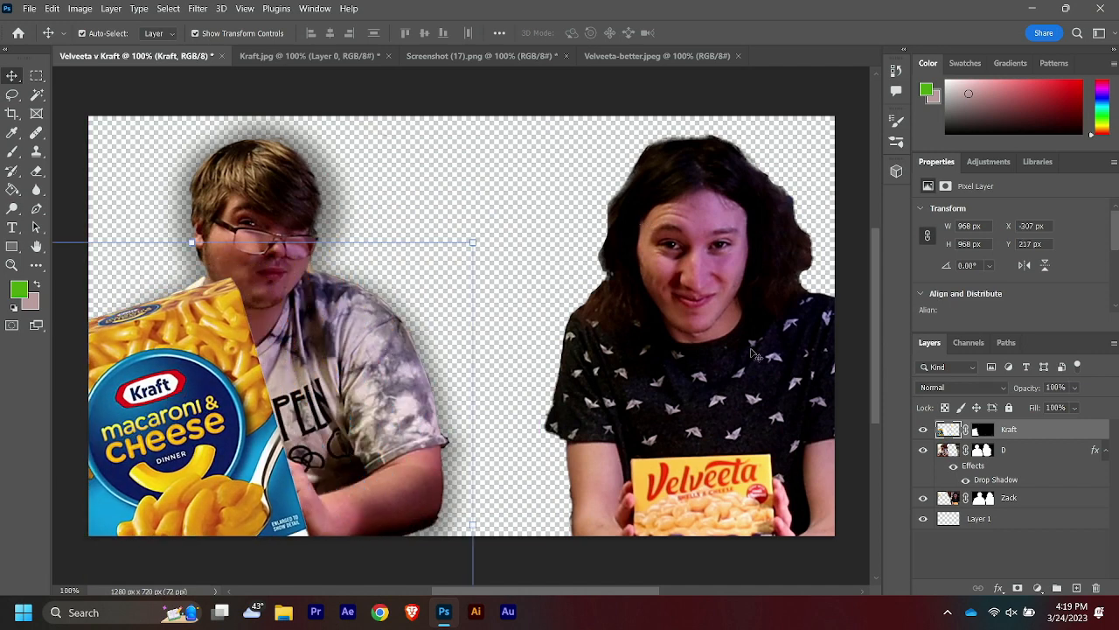
Move the long-haired person left toward the canvas center and the person with glasses about 90 px right, closer together.
click(1011, 499)
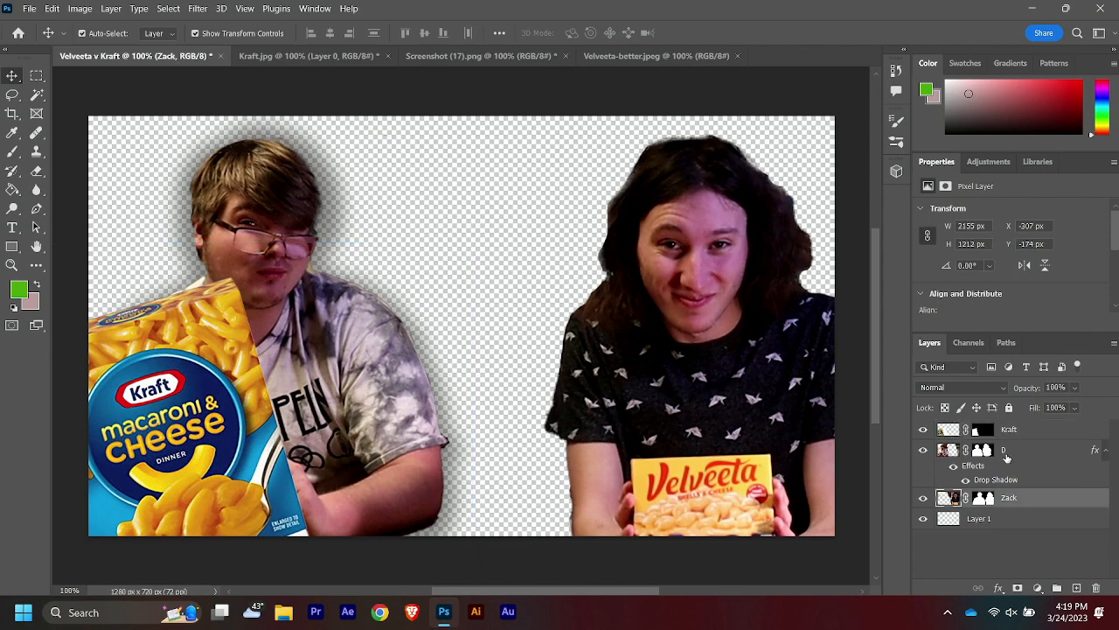
ctrl+click(1016, 449)
click(1014, 519)
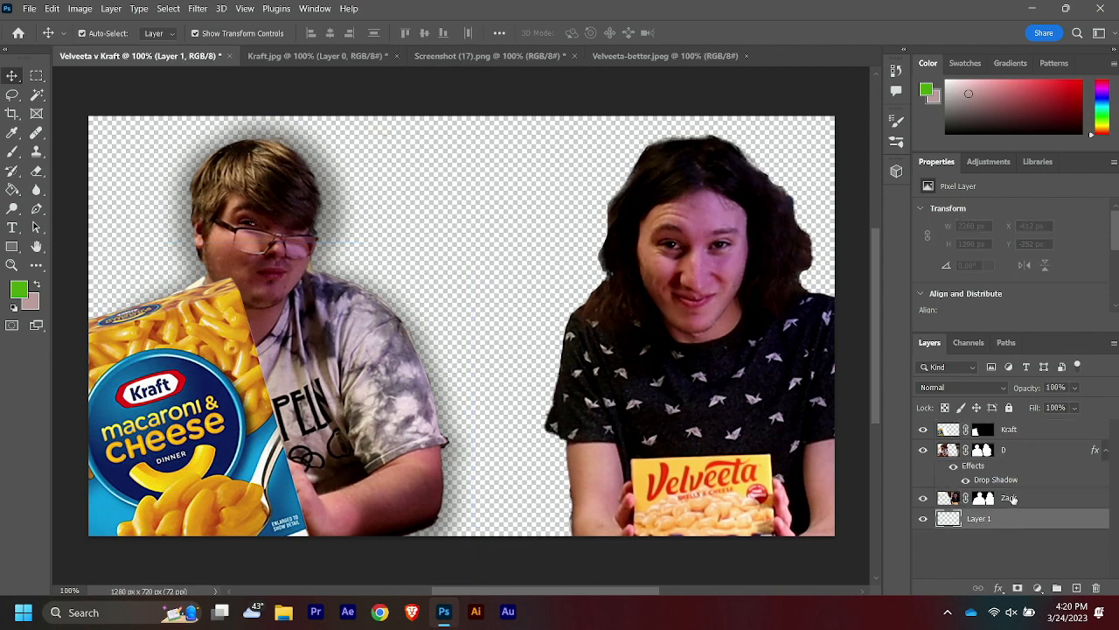
click(1010, 498)
drag(706, 332, 613, 334)
click(1025, 453)
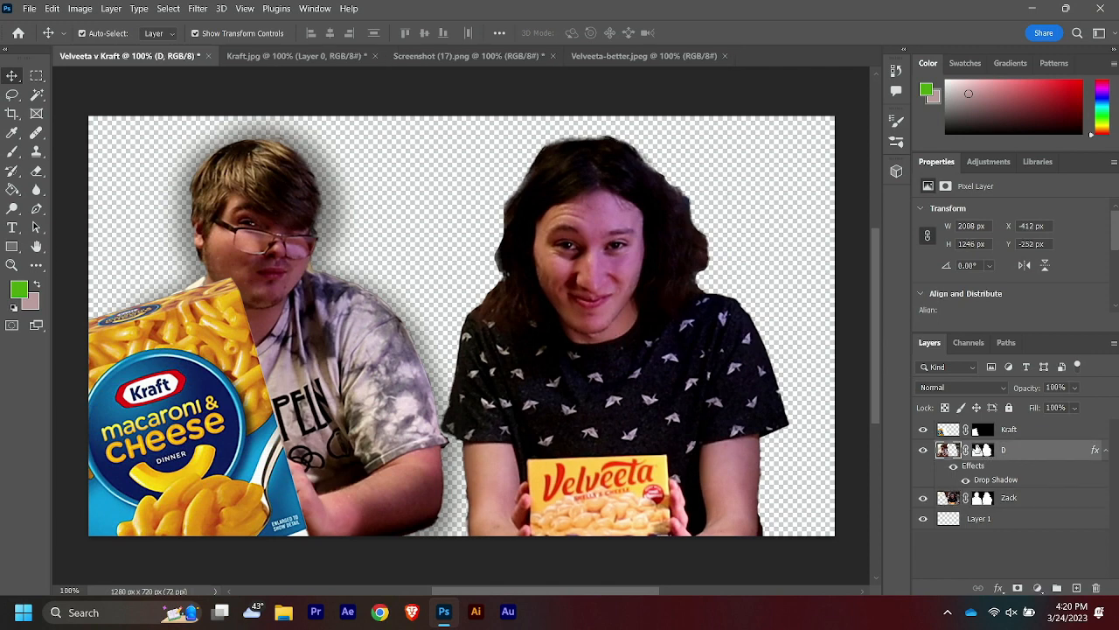
drag(389, 363, 428, 366)
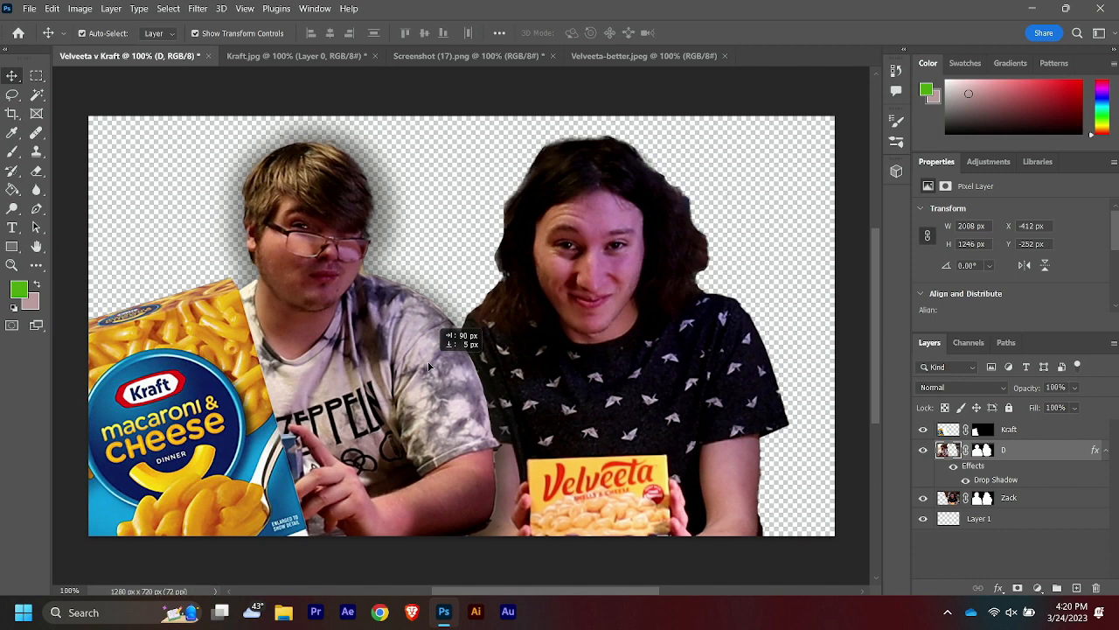
Scale the Kraft box to 85.90% and place it in front of the person with glasses, below the face.
drag(213, 406, 323, 392)
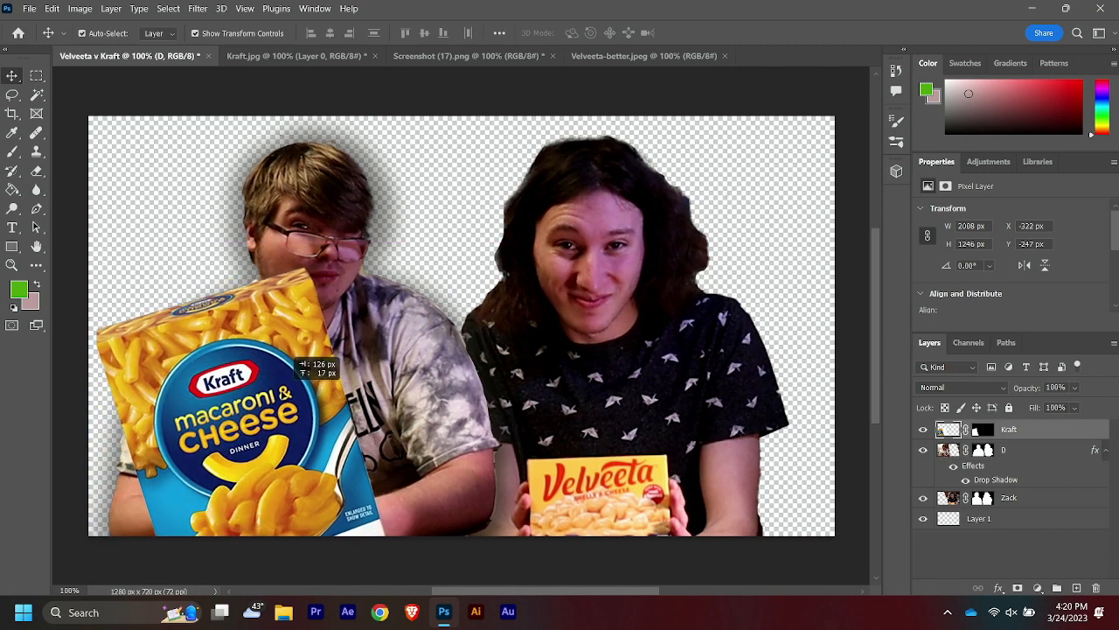
drag(291, 353, 289, 345)
click(407, 333)
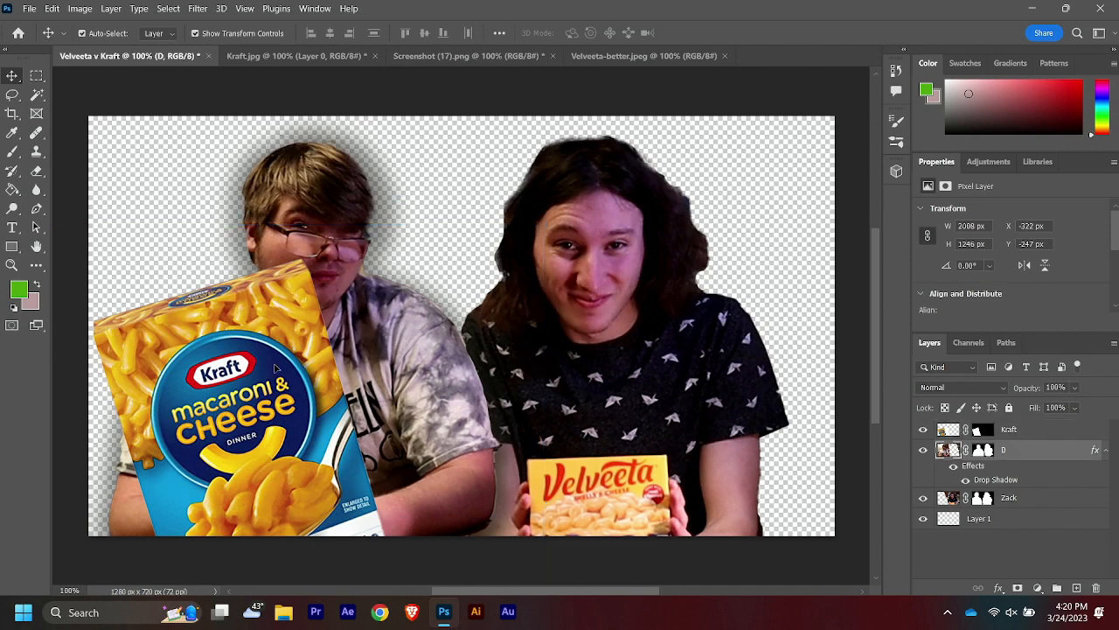
drag(276, 367, 267, 396)
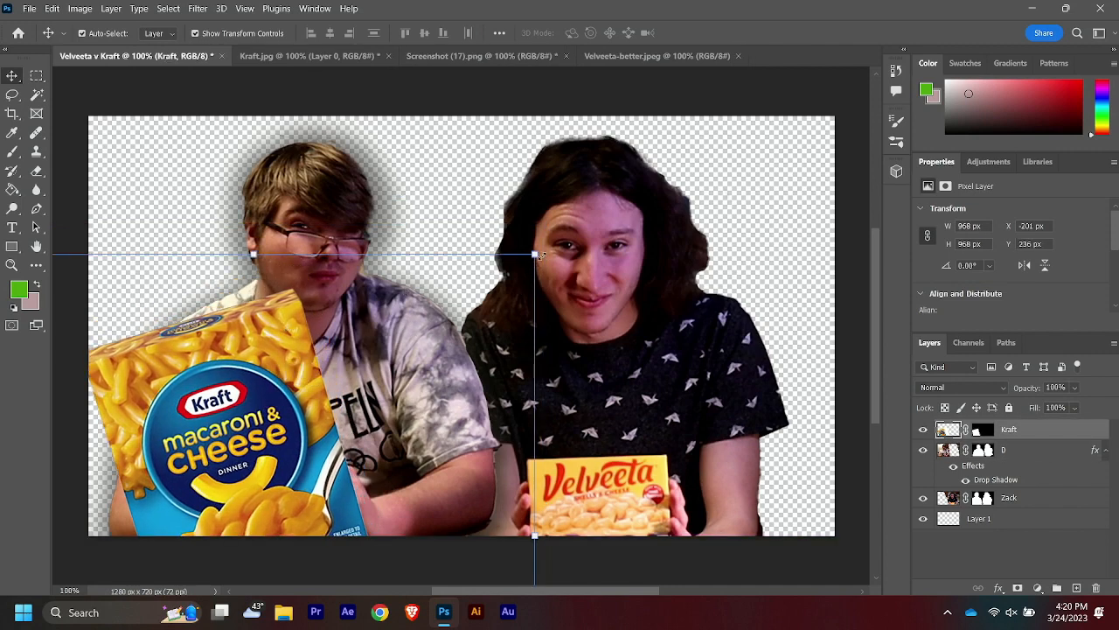
drag(536, 256, 455, 333)
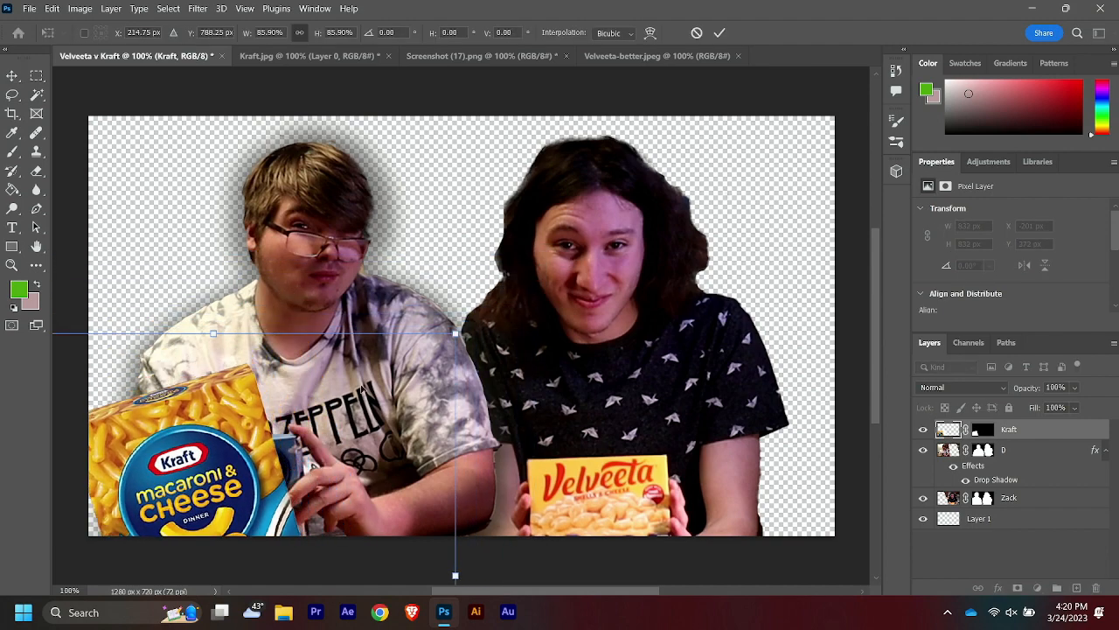
drag(209, 492, 294, 409)
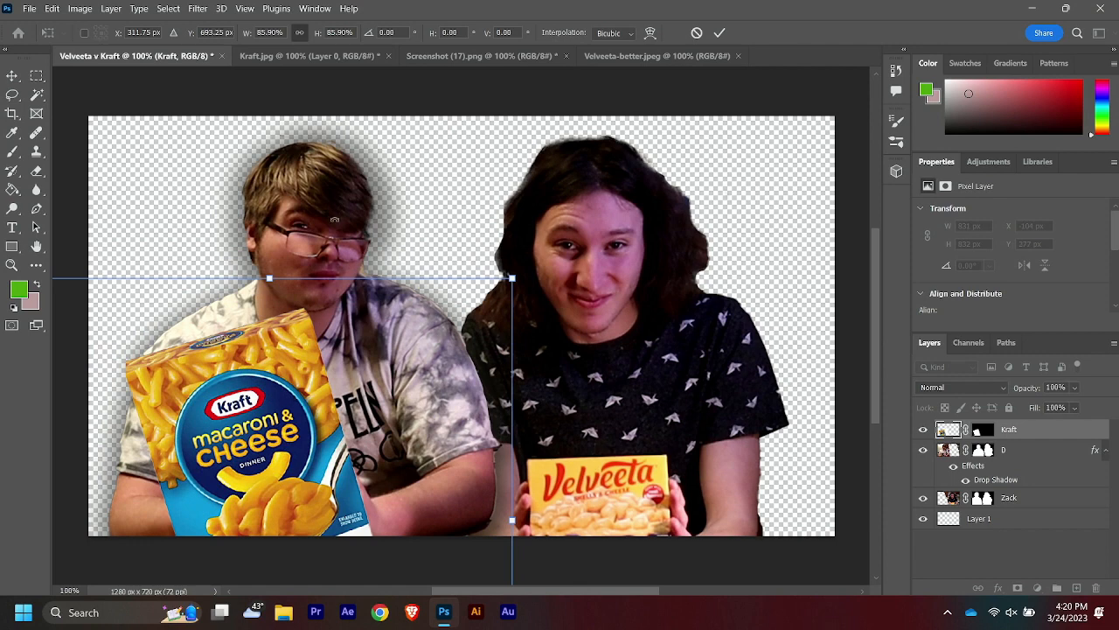
drag(335, 219, 337, 219)
Move both people together about 18 px right and 20 px up, and shift the Kraft box about 36 px right.
click(1017, 497)
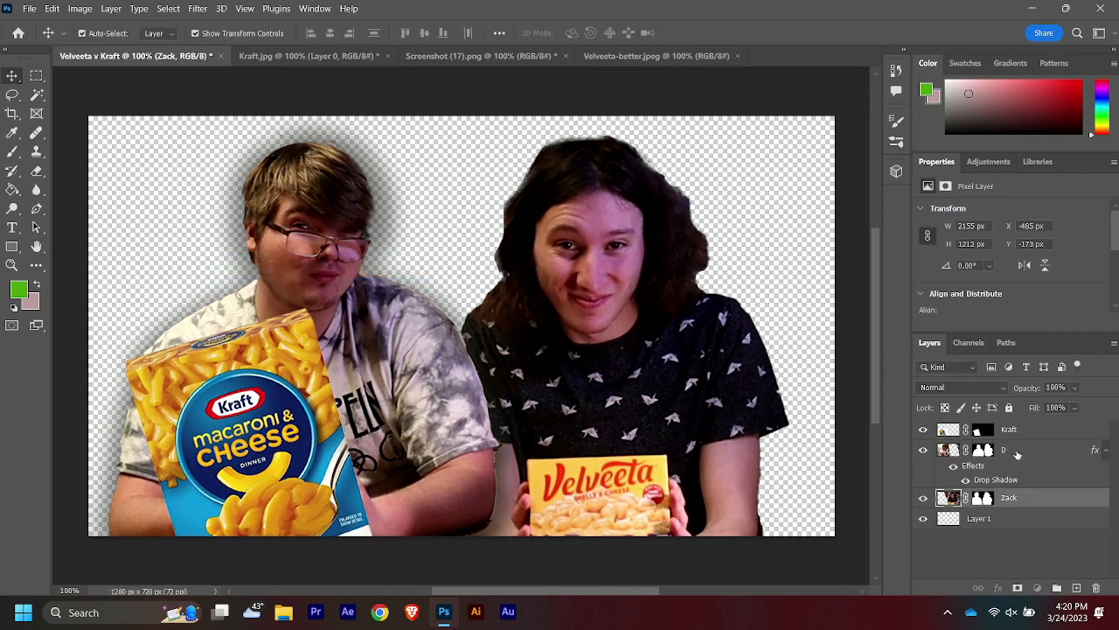
drag(329, 242, 331, 226)
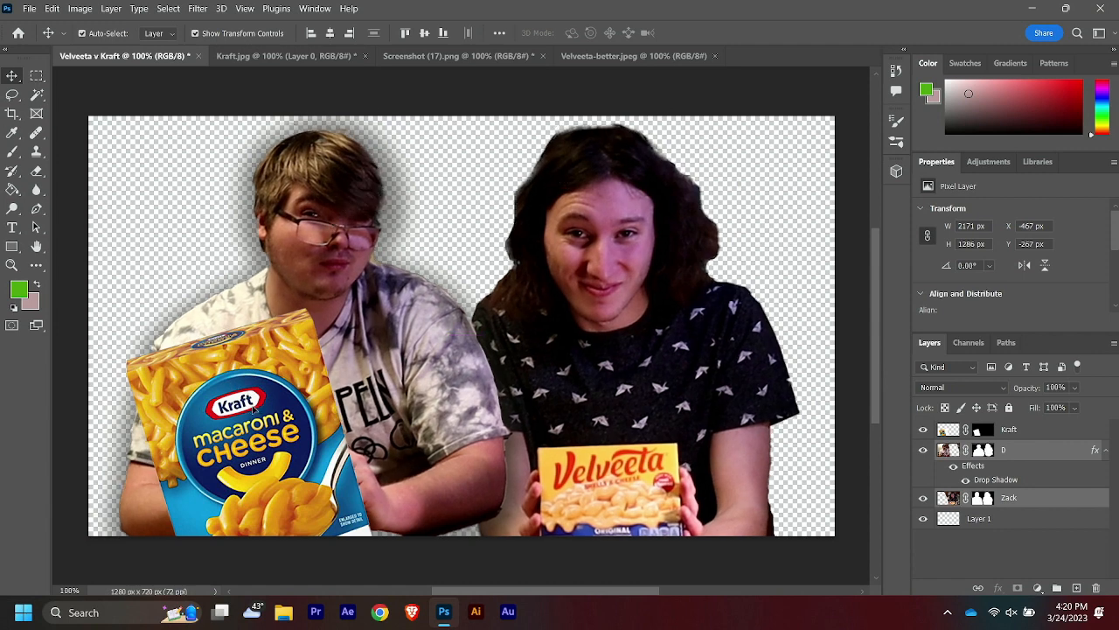
drag(254, 409, 274, 411)
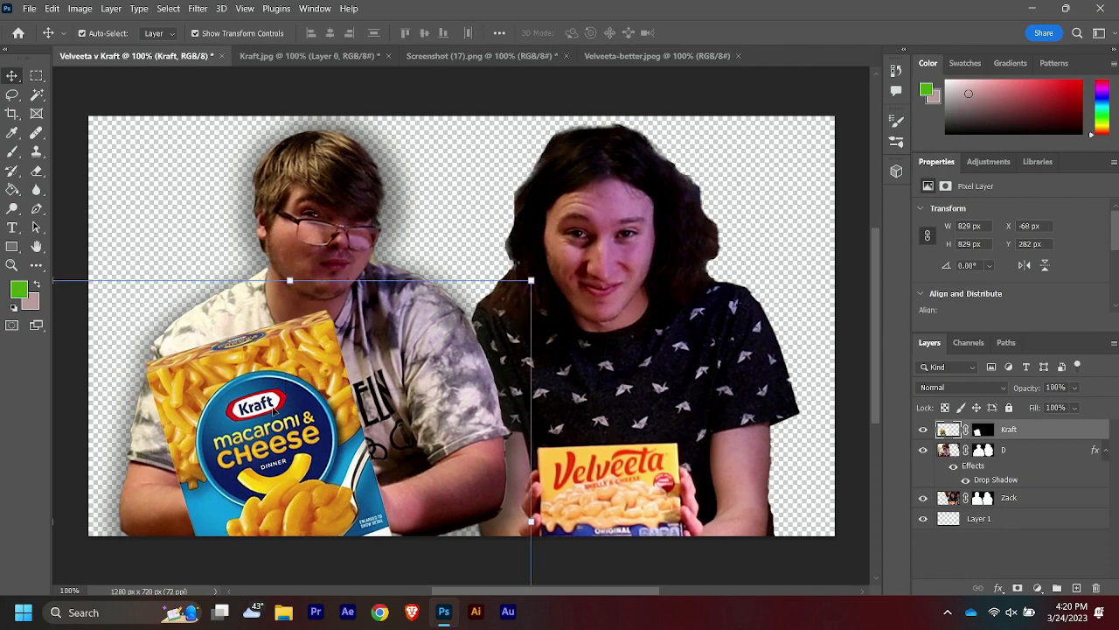
Unlock the background layer of Velveeta-better.jpeg and remove the white background around the box.
click(354, 56)
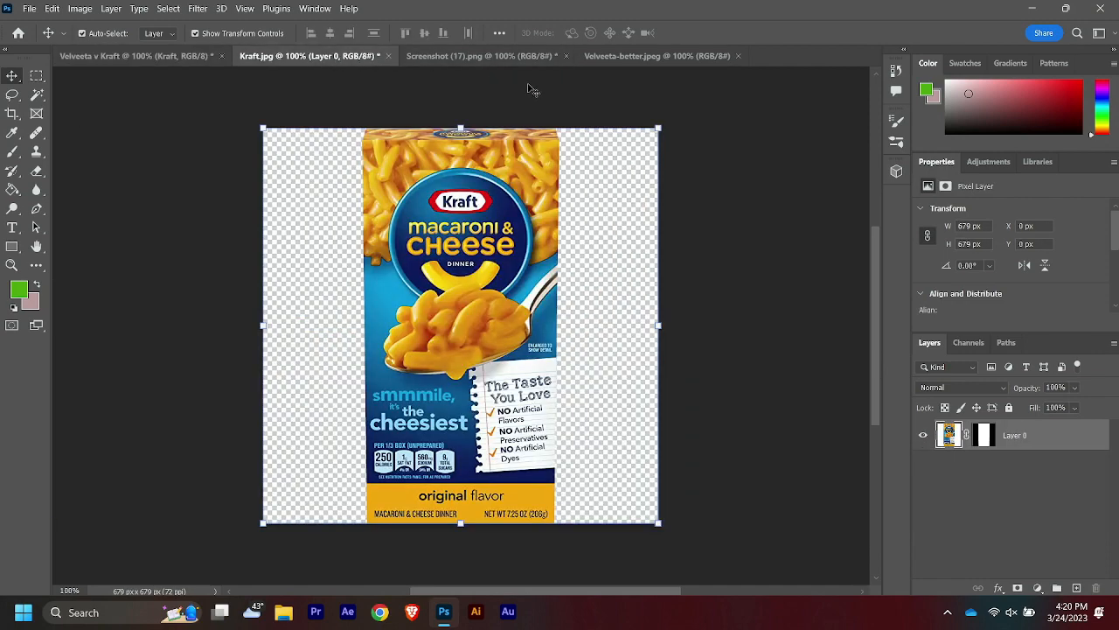
click(505, 59)
click(682, 56)
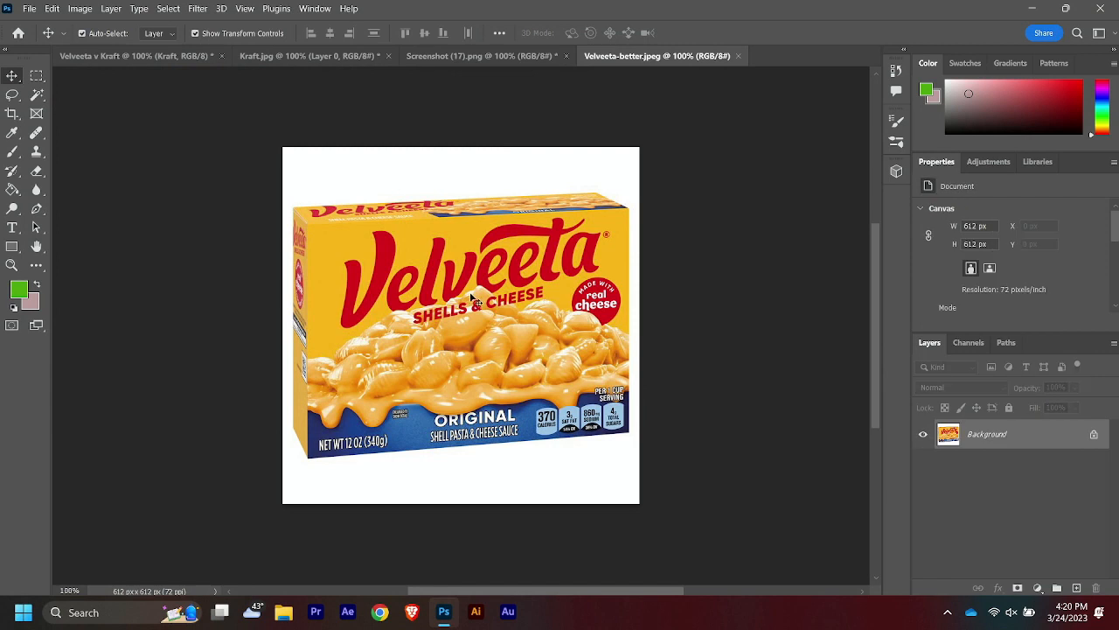
click(1095, 436)
drag(1115, 241, 1116, 289)
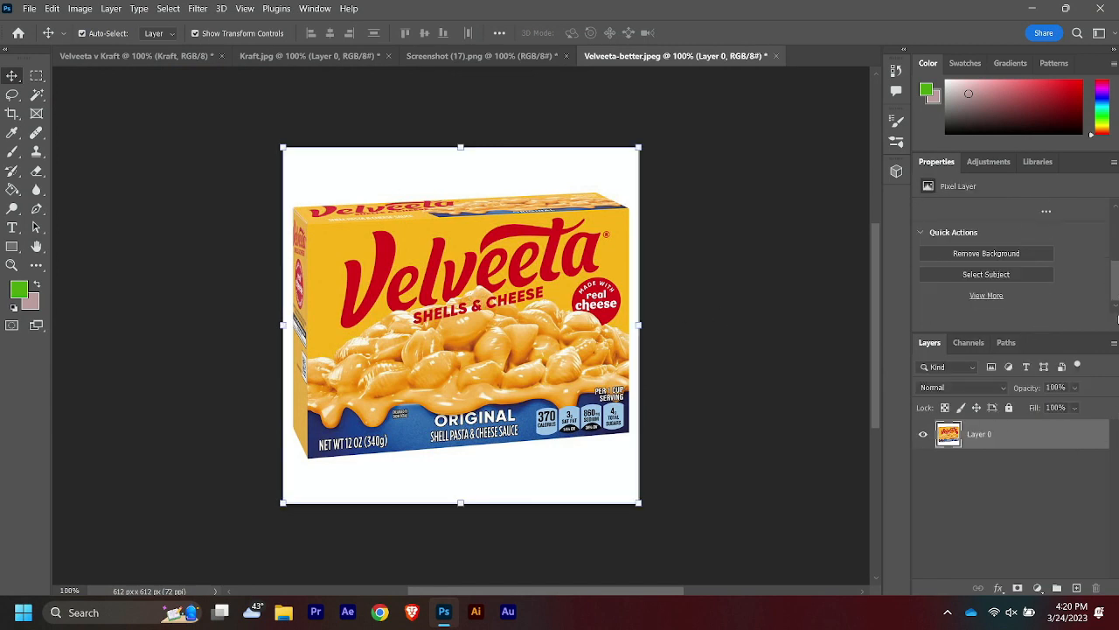
click(1025, 257)
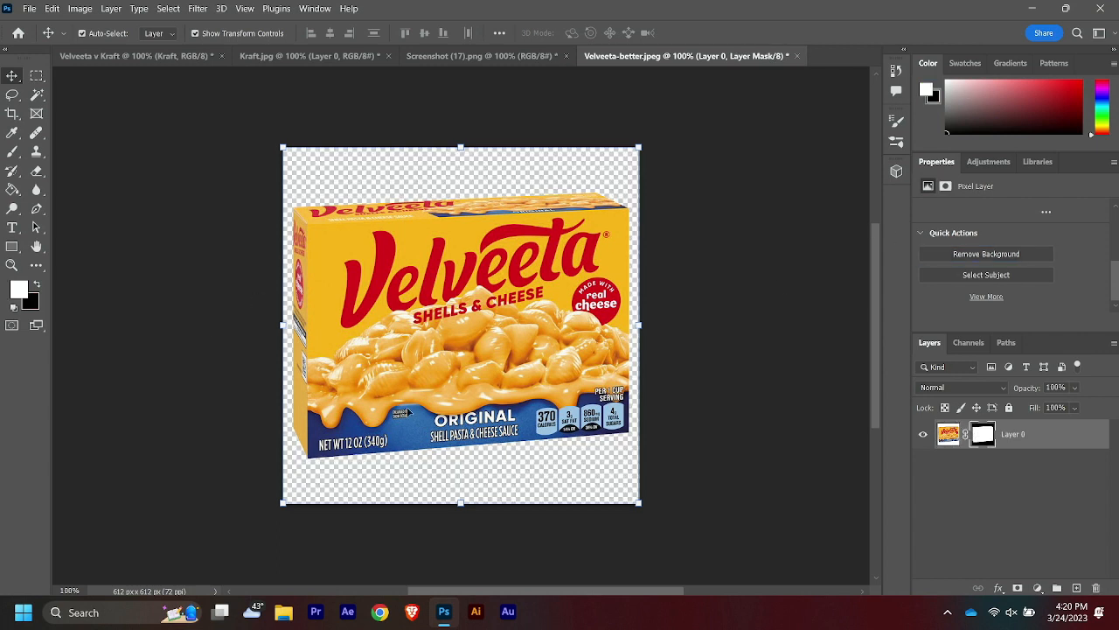
Copy the cut-out Velveeta box into the Velveeta v Kraft document as the top layer and move the Kraft box over the long-haired person.
click(1043, 441)
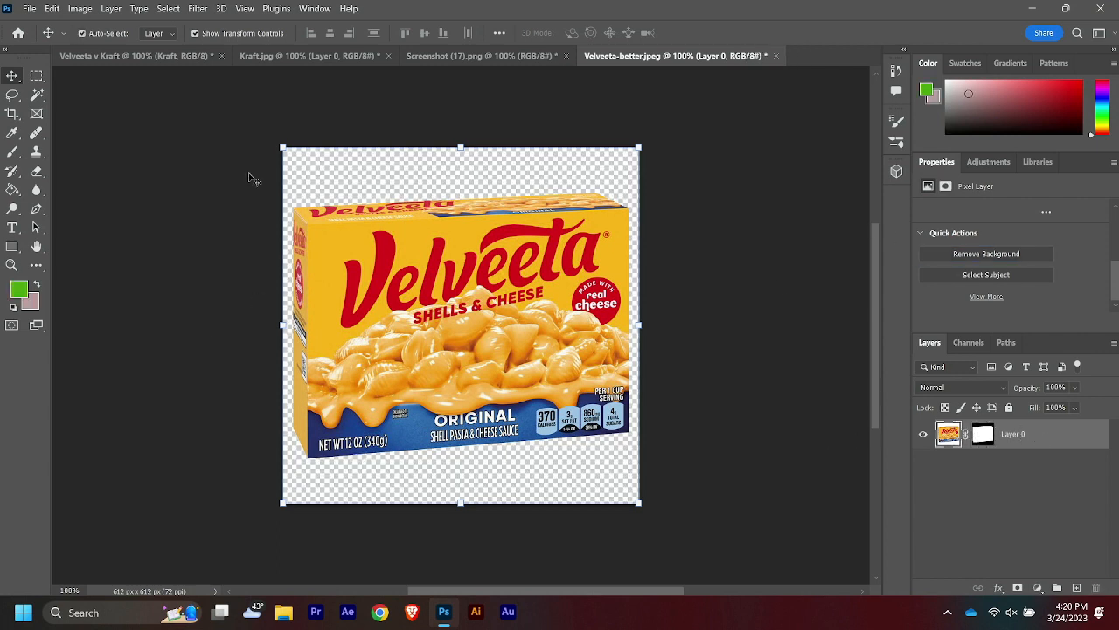
click(131, 55)
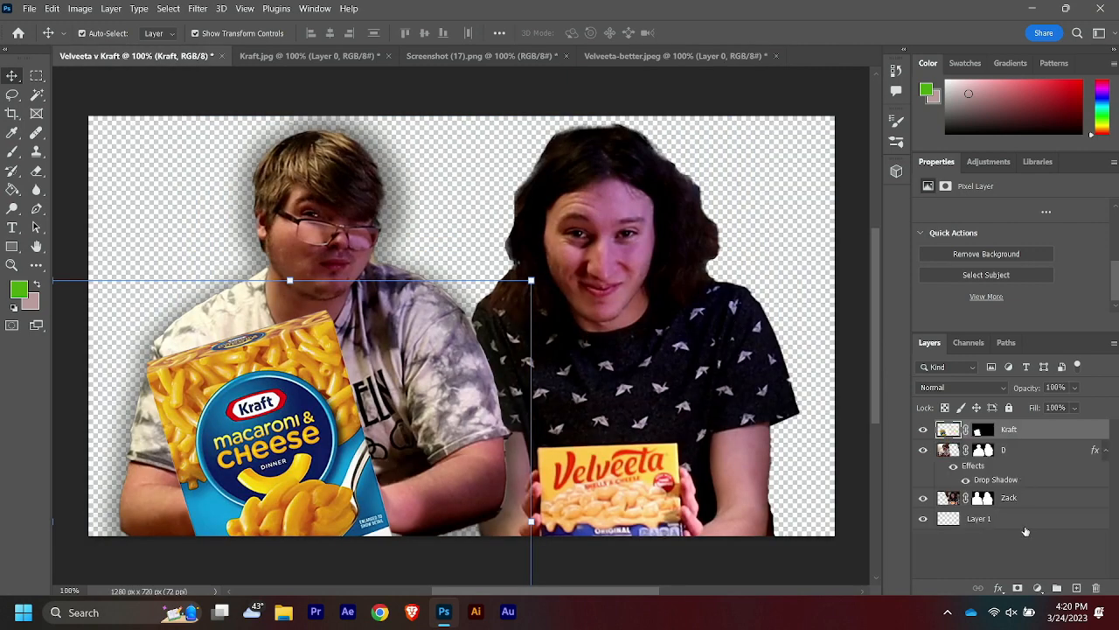
drag(1028, 521, 1015, 422)
drag(501, 285, 343, 306)
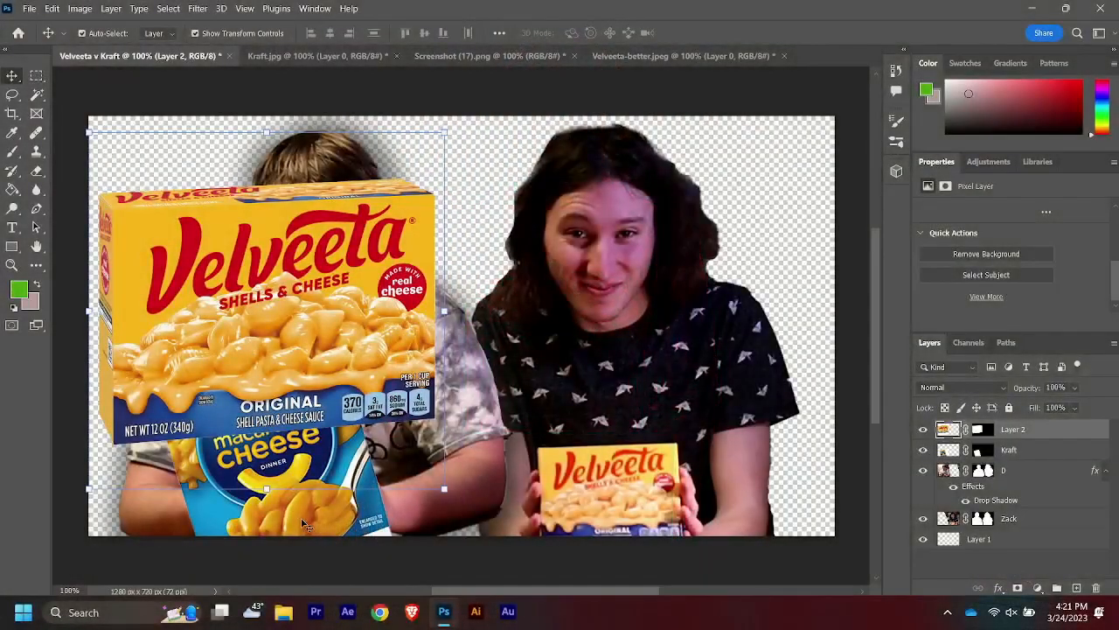
drag(303, 525, 761, 463)
Rotate the Velveeta box -12.82°, scale it to 90.67% and place it in front of the chest of the person with glasses.
drag(301, 303, 324, 400)
drag(470, 229, 353, 259)
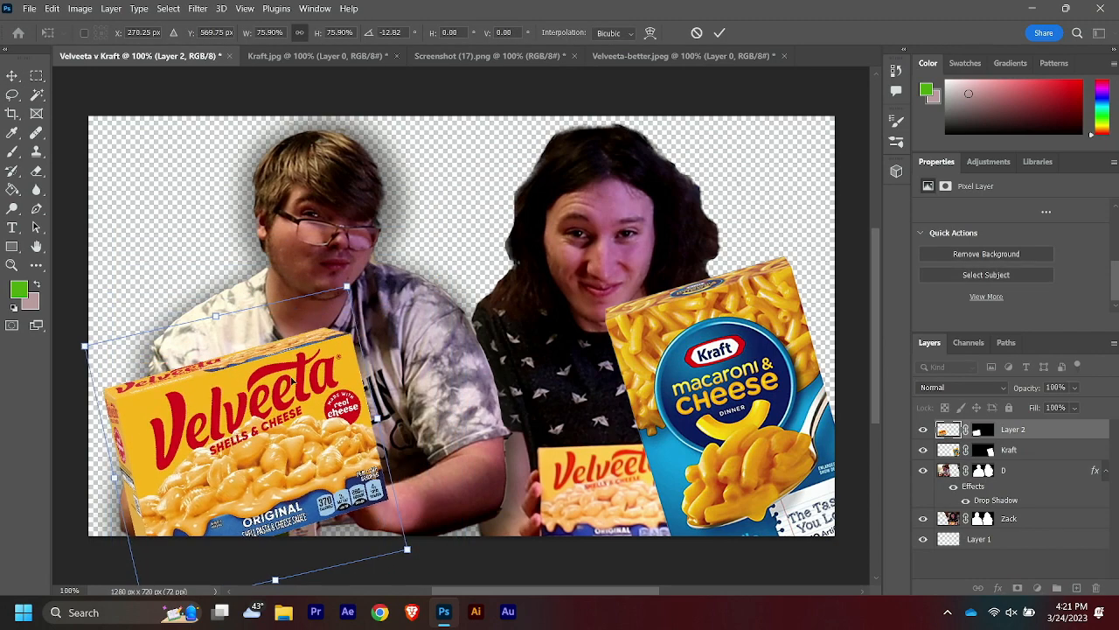
drag(279, 393, 316, 392)
drag(383, 286, 426, 222)
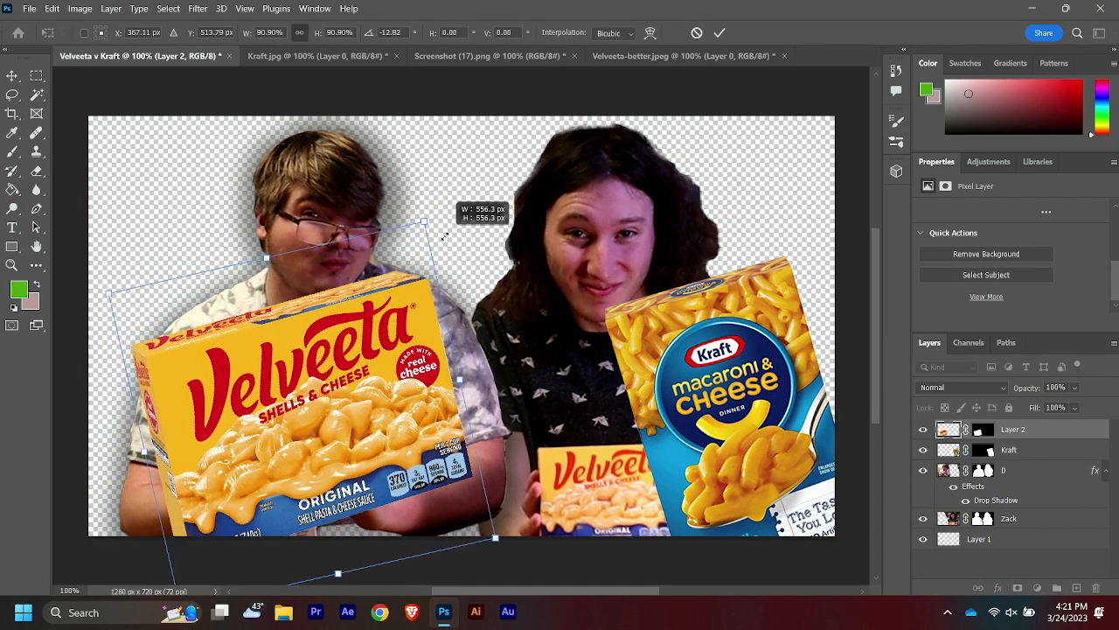
drag(386, 341, 367, 376)
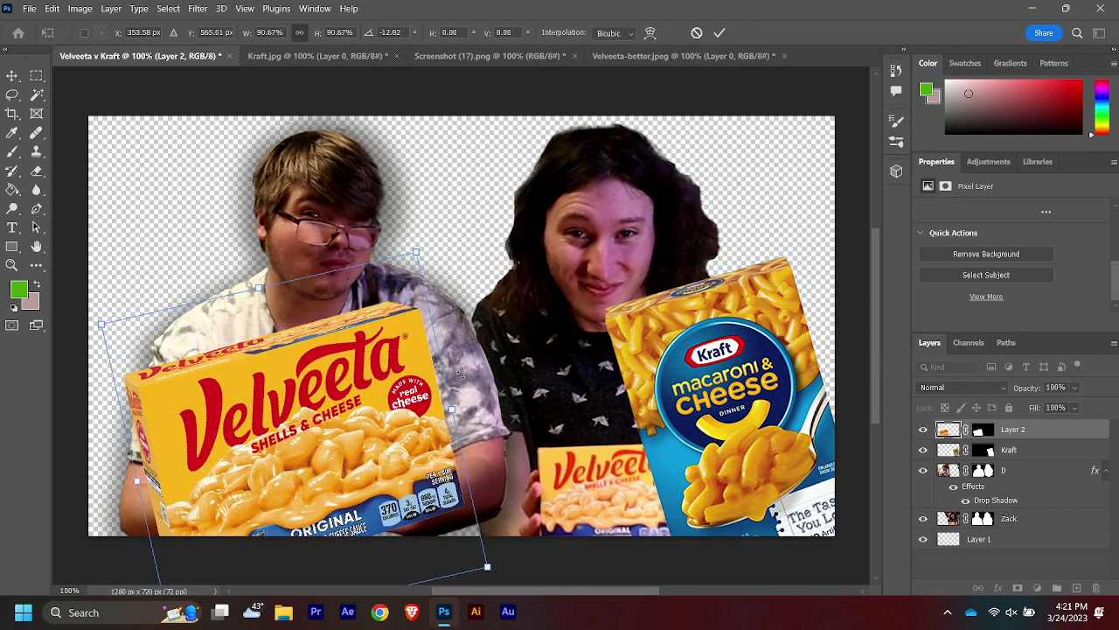
Rotate the Kraft box 31.34°, scale it to 104.10% and place it in front of the long-haired person, below the mouth.
click(754, 387)
drag(744, 385, 730, 386)
drag(786, 244, 758, 244)
drag(455, 227, 725, 207)
drag(777, 422, 682, 474)
drag(598, 169, 528, 161)
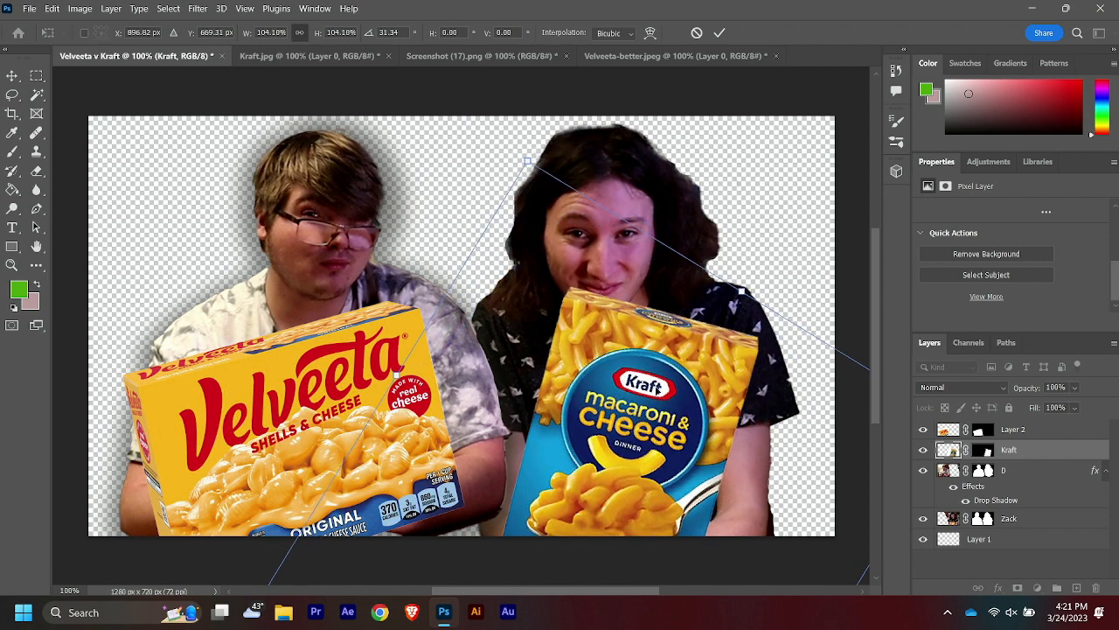
drag(659, 407, 663, 426)
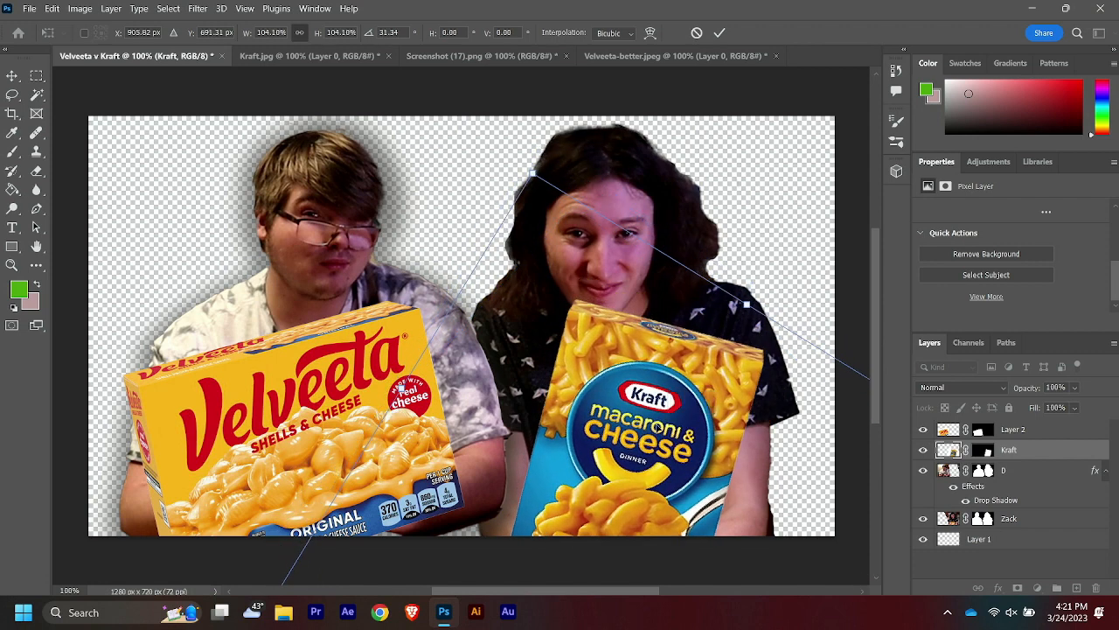
Scale the long-haired person's layer to 87.79%, keeping the figure behind the Kraft box.
click(993, 469)
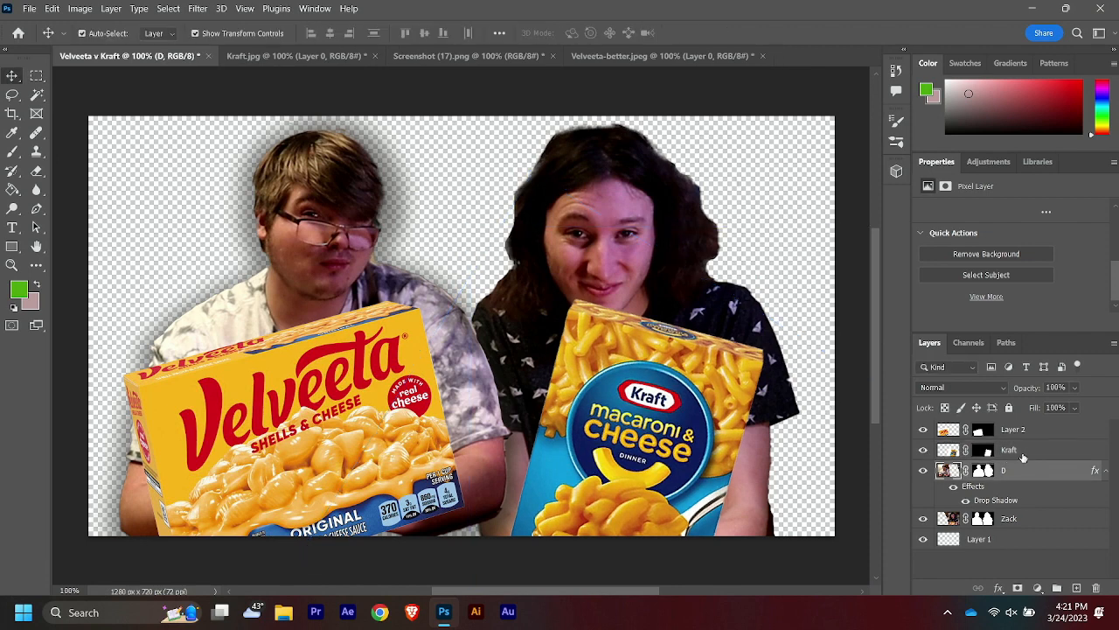
click(1030, 519)
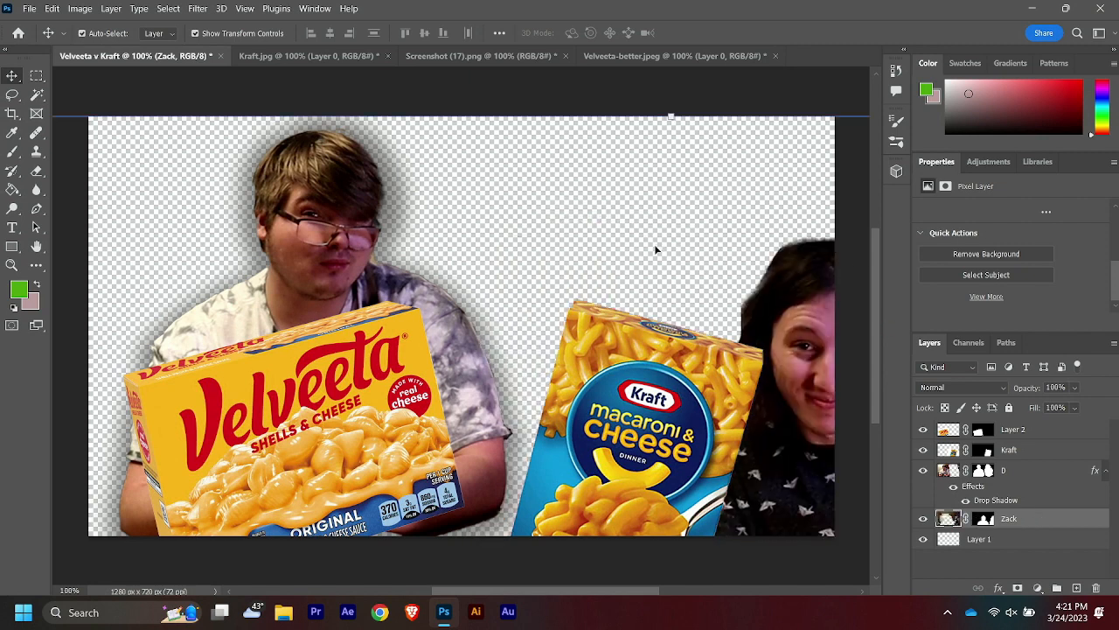
drag(671, 120, 702, 219)
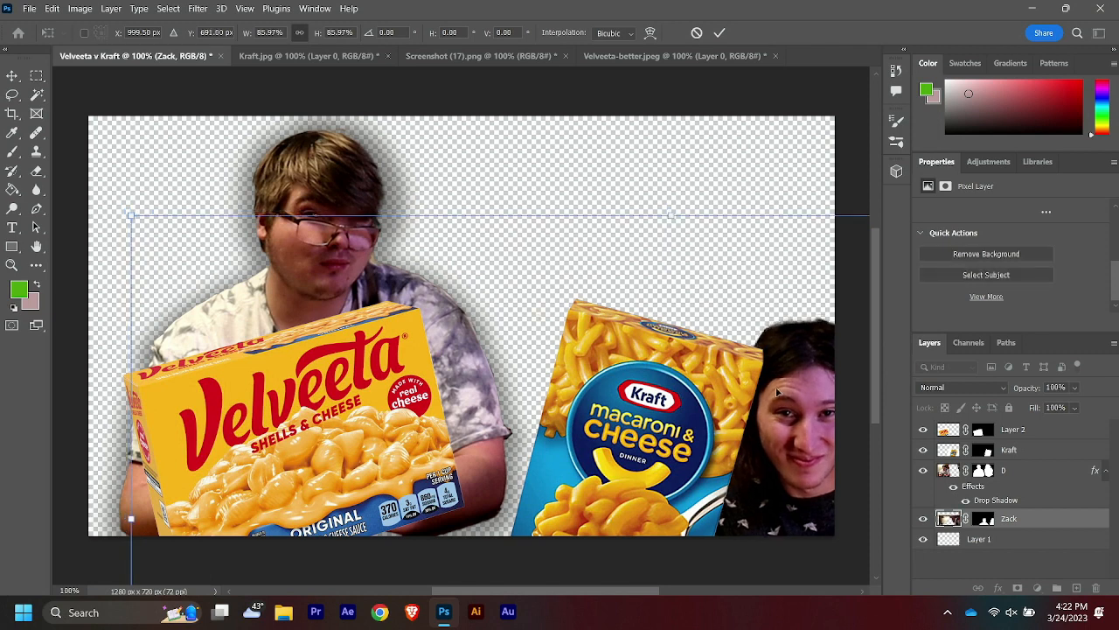
drag(801, 394, 598, 196)
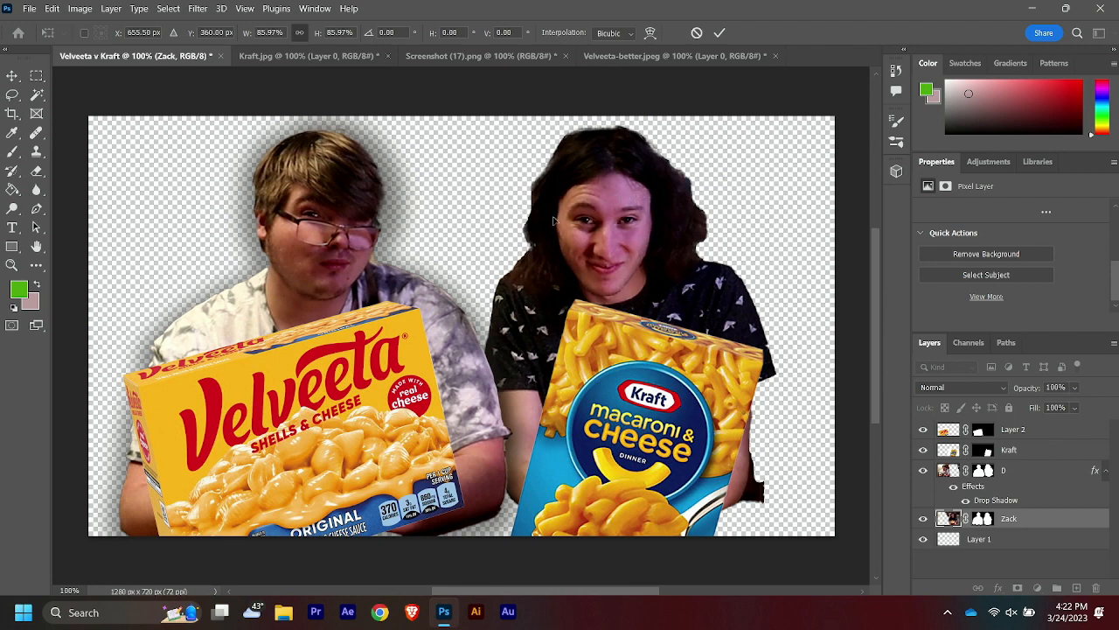
drag(588, 210, 629, 277)
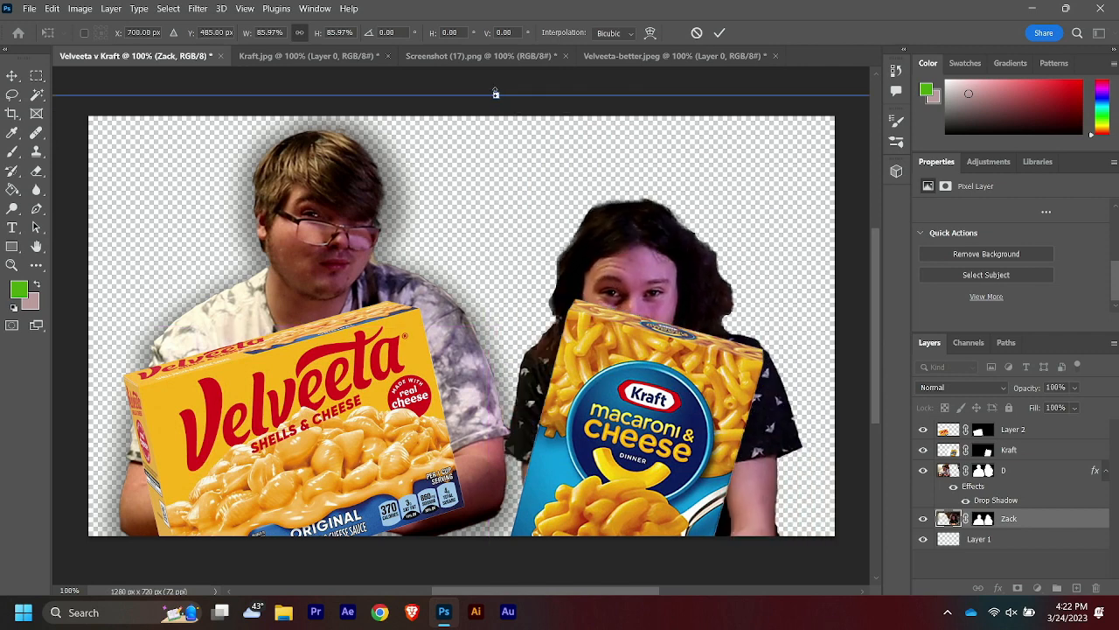
drag(495, 91, 495, 82)
Rotate the long-haired person 8.57° and reposition the figure upright behind the Kraft box with the face above it.
drag(658, 263, 821, 308)
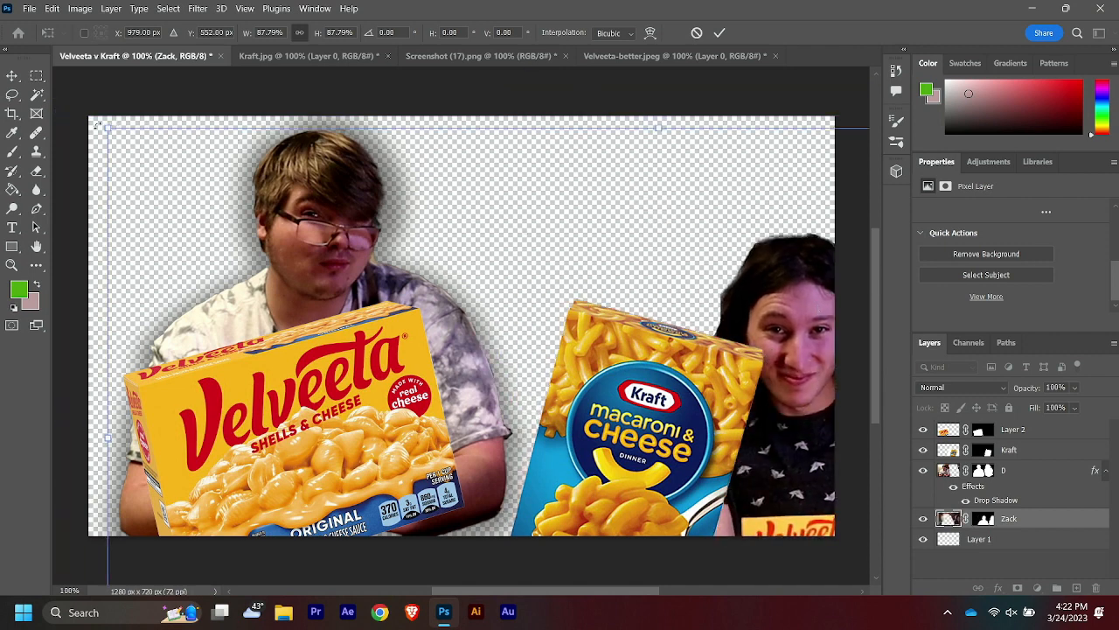
drag(97, 124, 278, 138)
drag(809, 339, 622, 218)
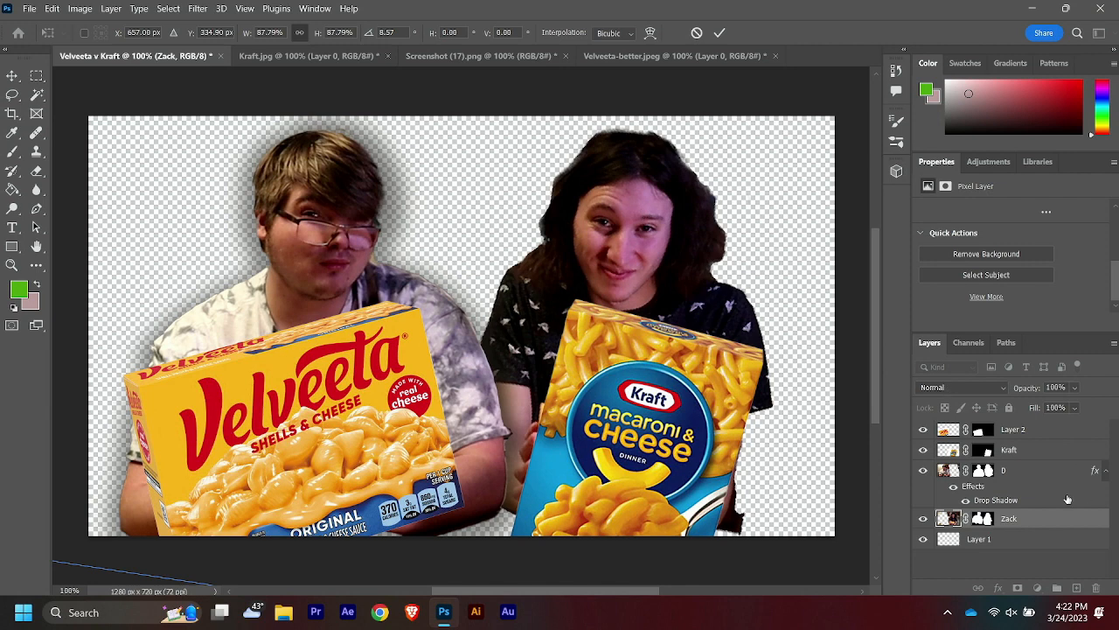
key(Return)
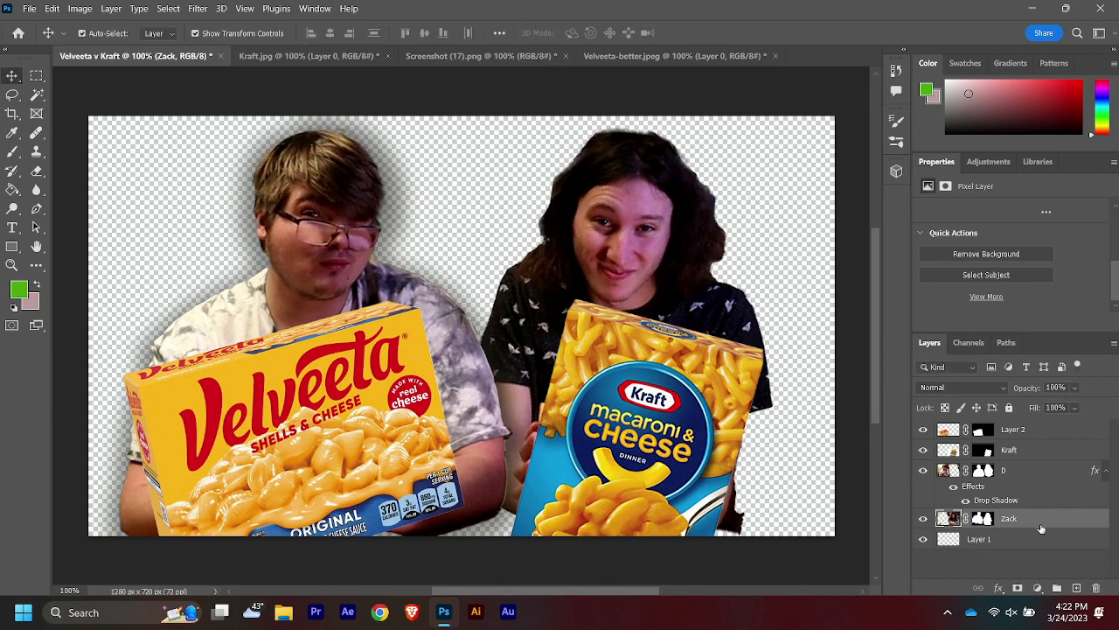
Add a drop shadow to the long-haired person with 70% opacity, 90° angle, 13 px distance, 36% spread and 57 px size.
click(1000, 589)
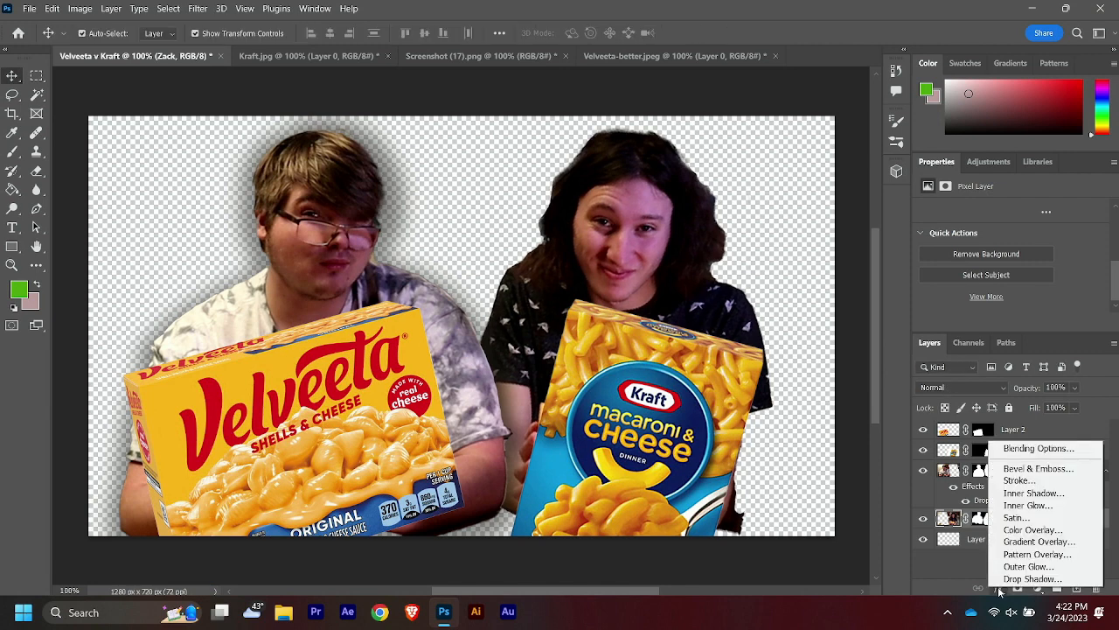
click(1049, 580)
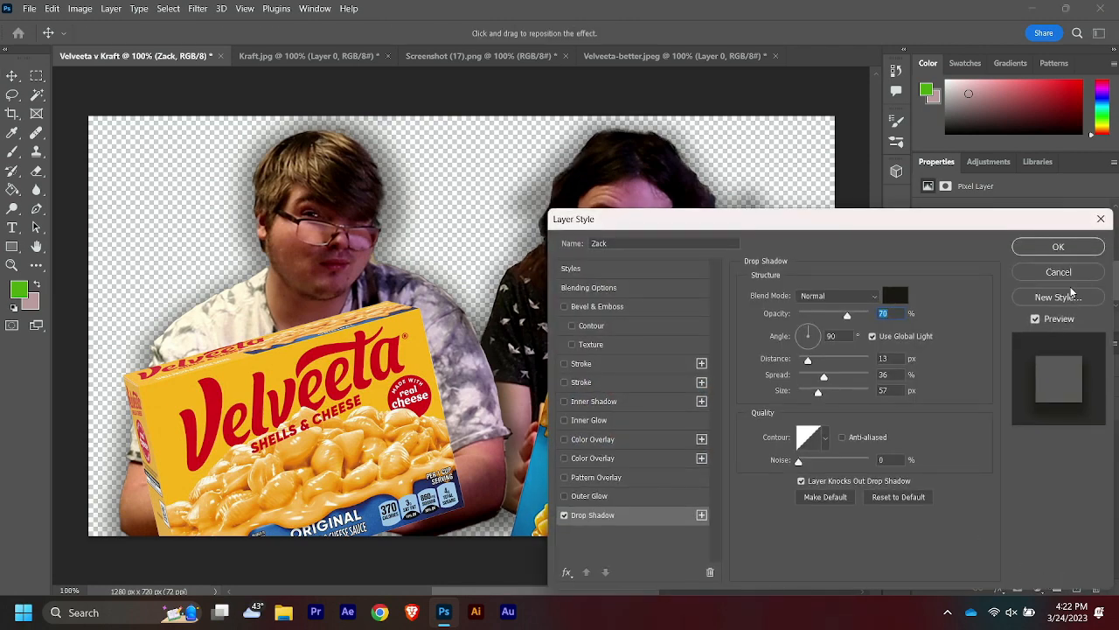
click(1068, 246)
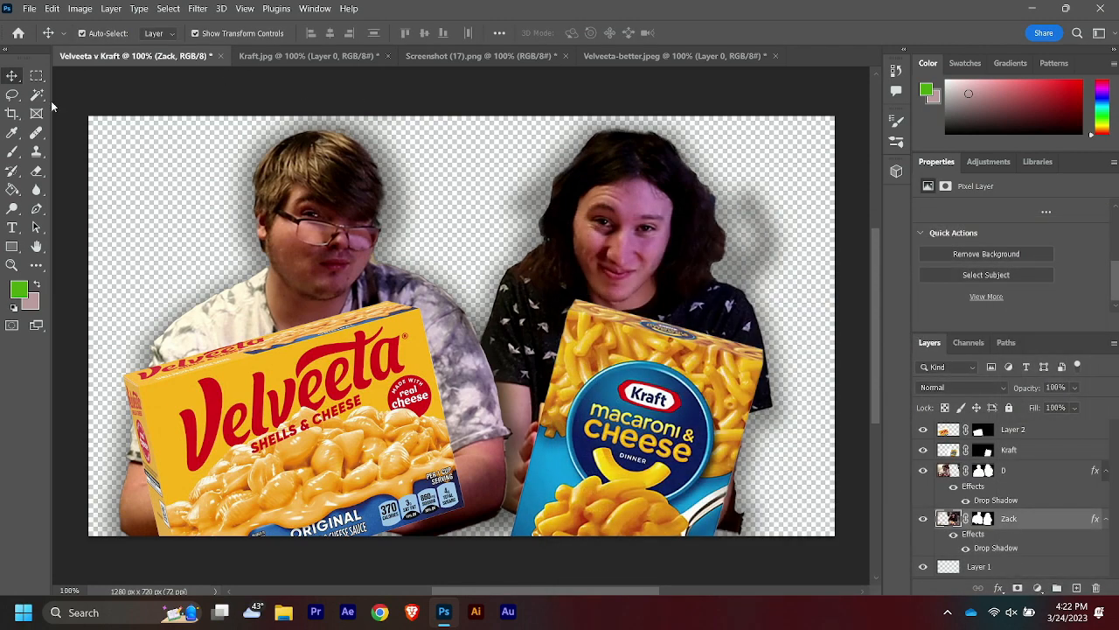
Erase the stray shadow patch beside the long-haired person's hair with the 120 px Eraser.
click(36, 171)
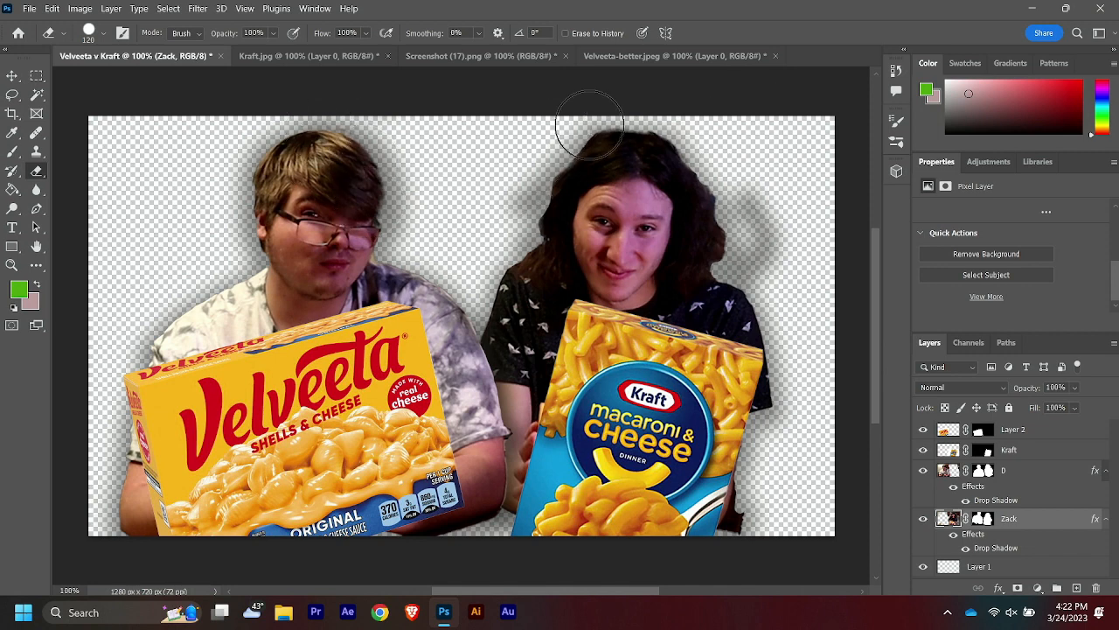
mouse_move(770, 173)
mouse_down()
mouse_move(786, 218)
mouse_move(772, 255)
mouse_move(789, 217)
mouse_move(780, 269)
mouse_move(797, 228)
mouse_move(767, 209)
mouse_move(761, 169)
mouse_move(774, 226)
mouse_move(767, 255)
mouse_move(797, 223)
mouse_up()
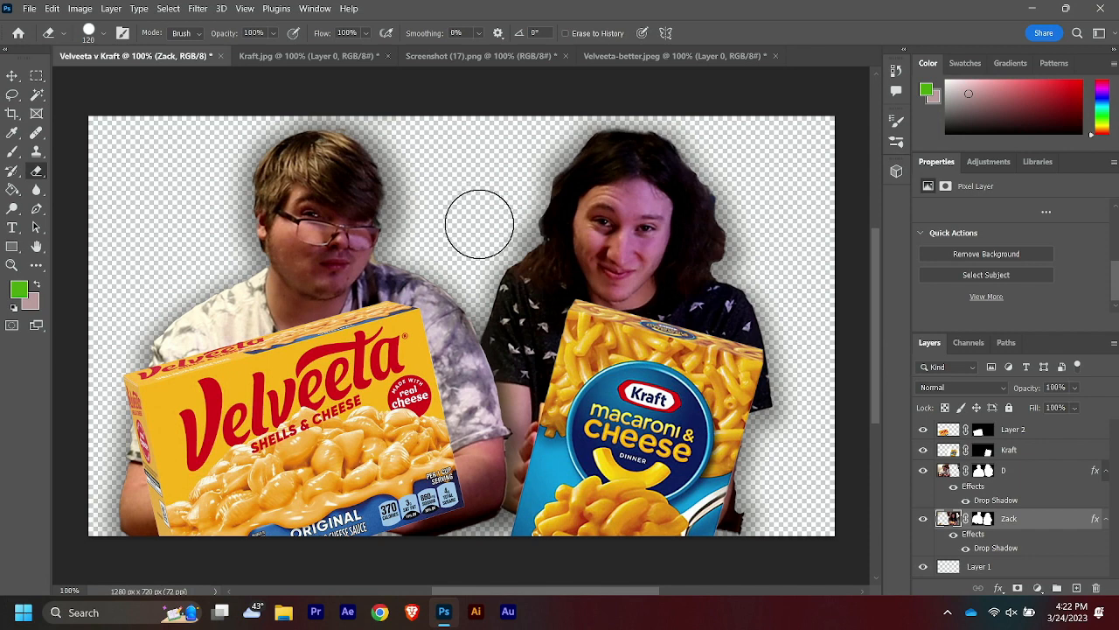
click(12, 76)
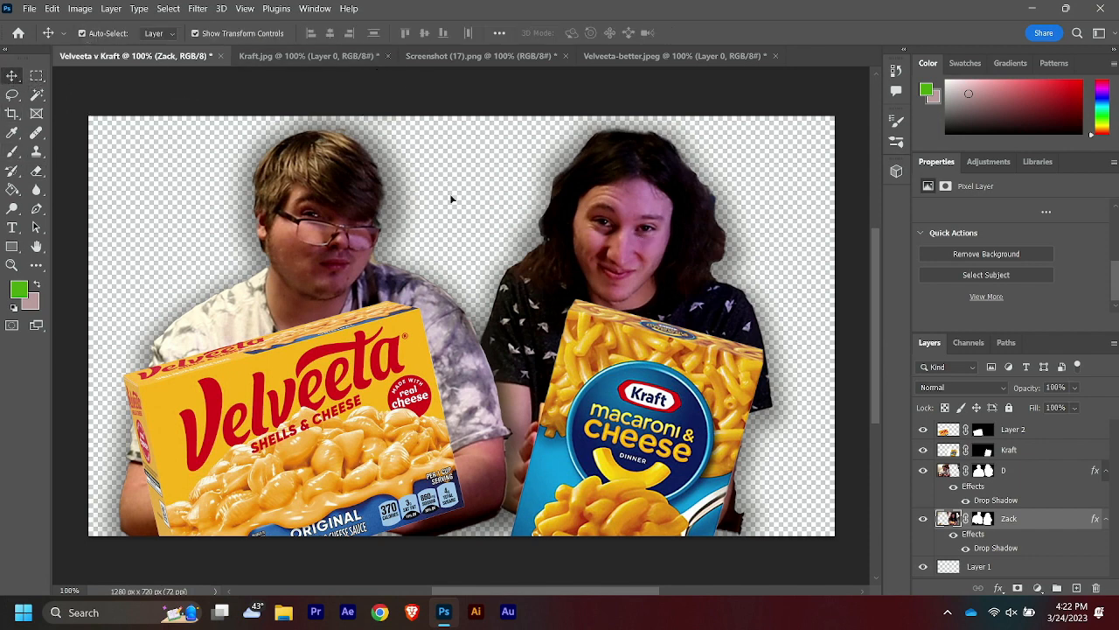
Add a white 9 px stroke positioned outside, at 100% opacity, around the Kraft box.
click(654, 401)
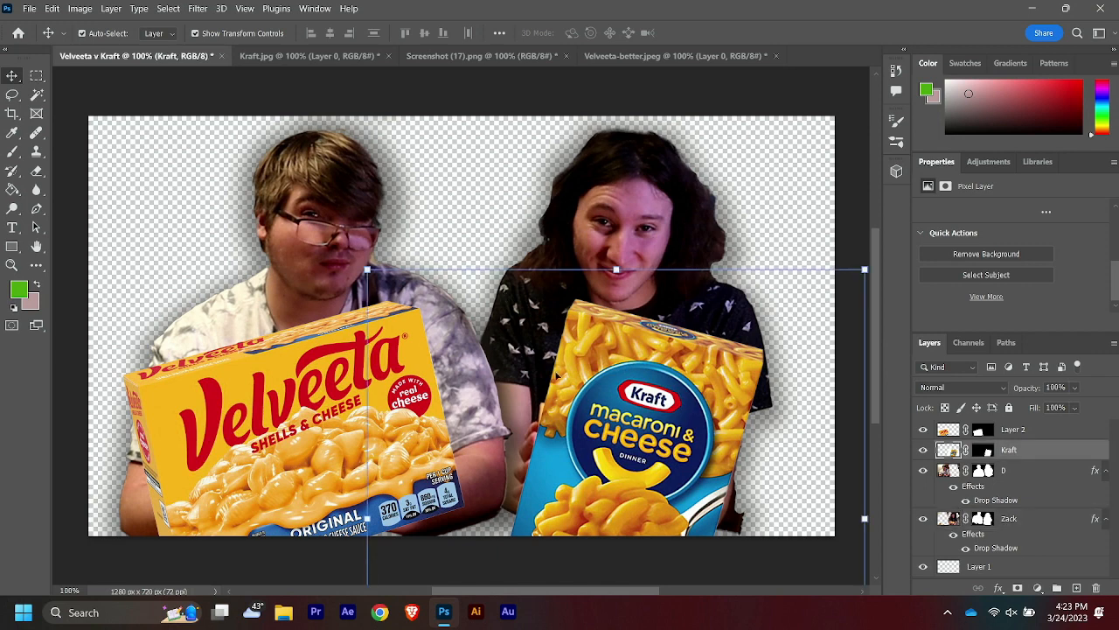
shift+click(305, 411)
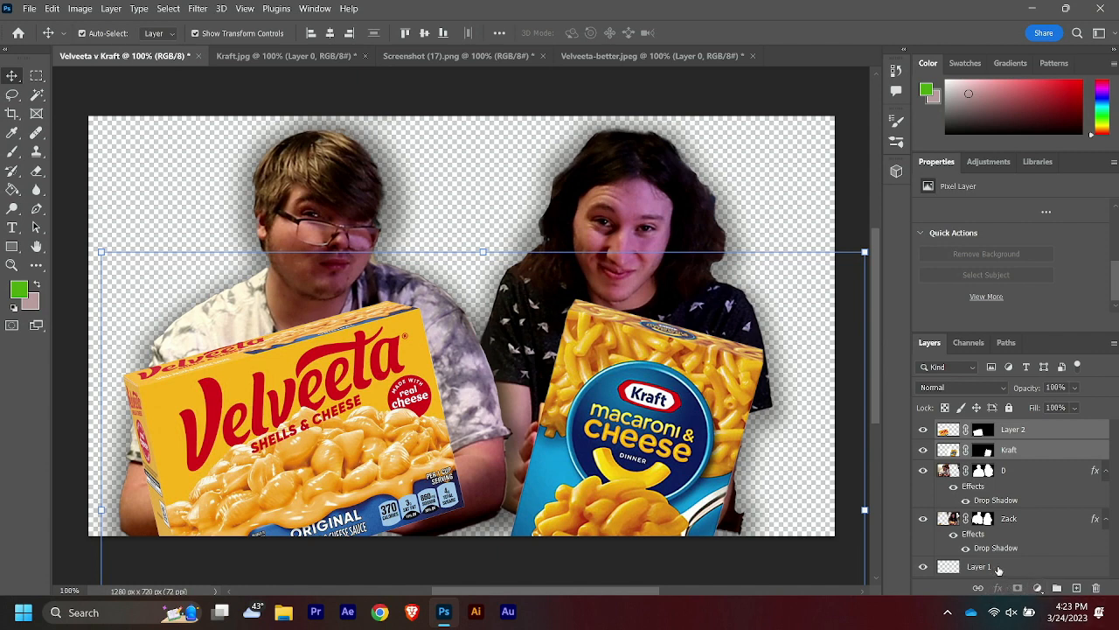
click(1040, 449)
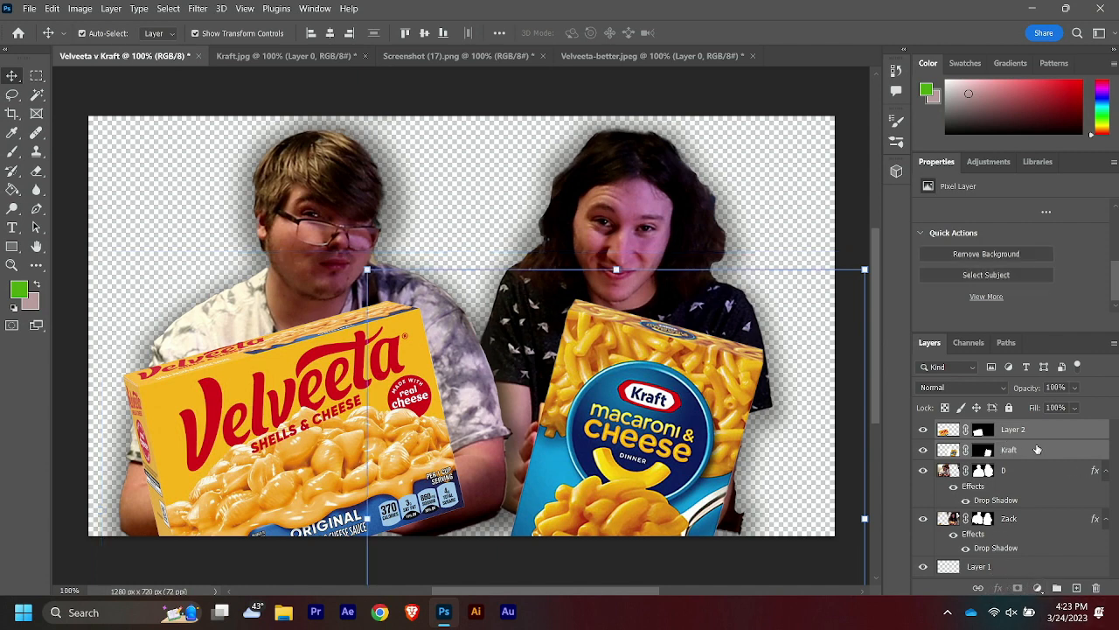
click(999, 589)
click(1019, 483)
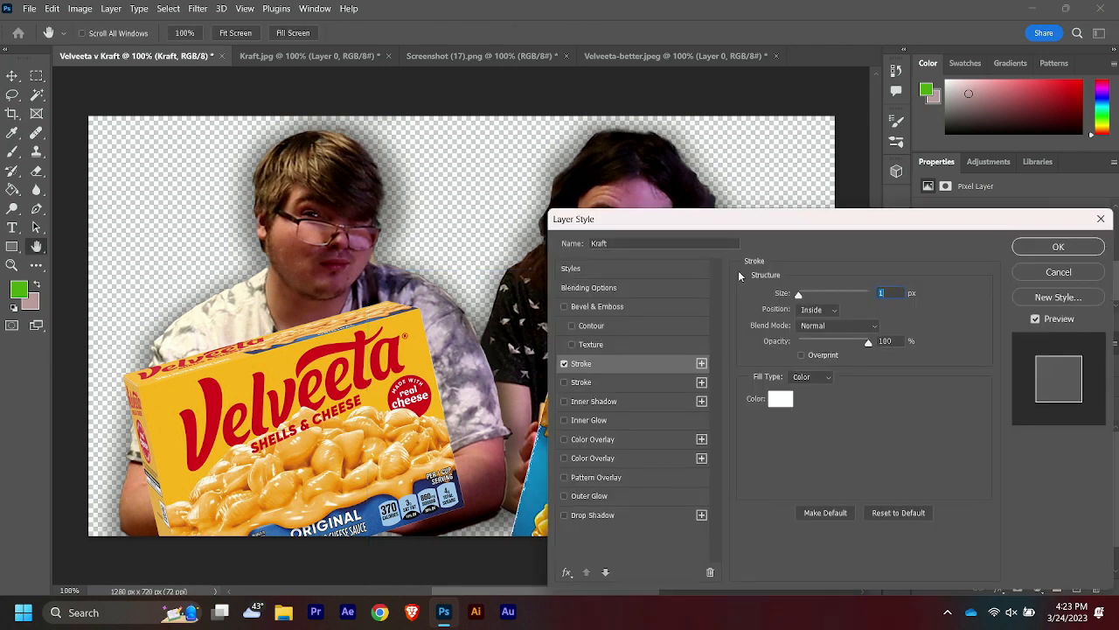
click(820, 310)
click(822, 322)
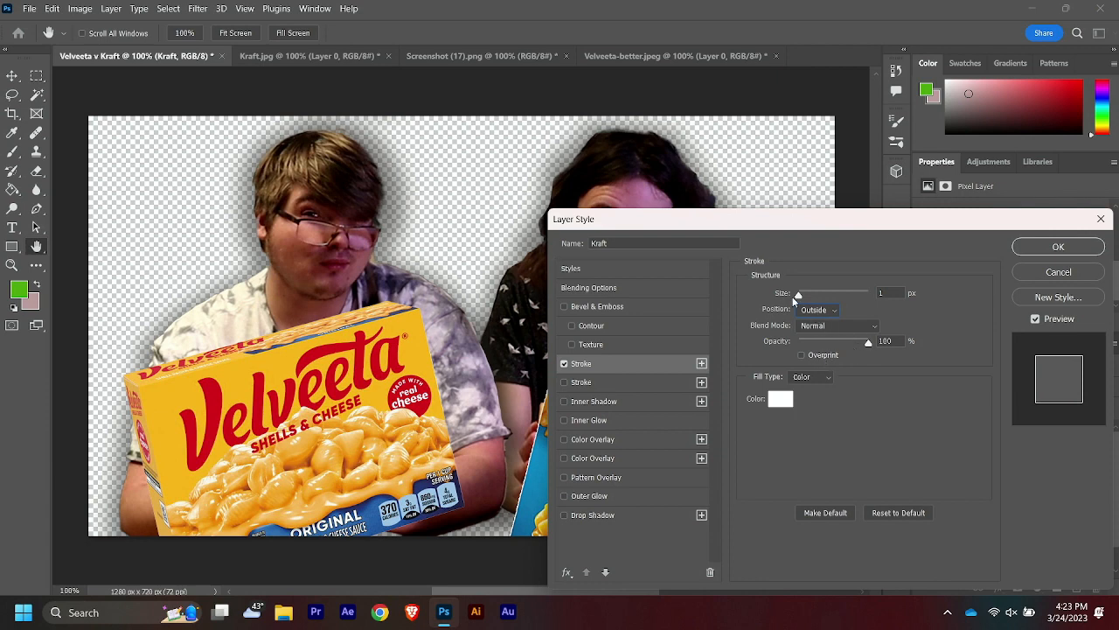
drag(799, 298, 806, 298)
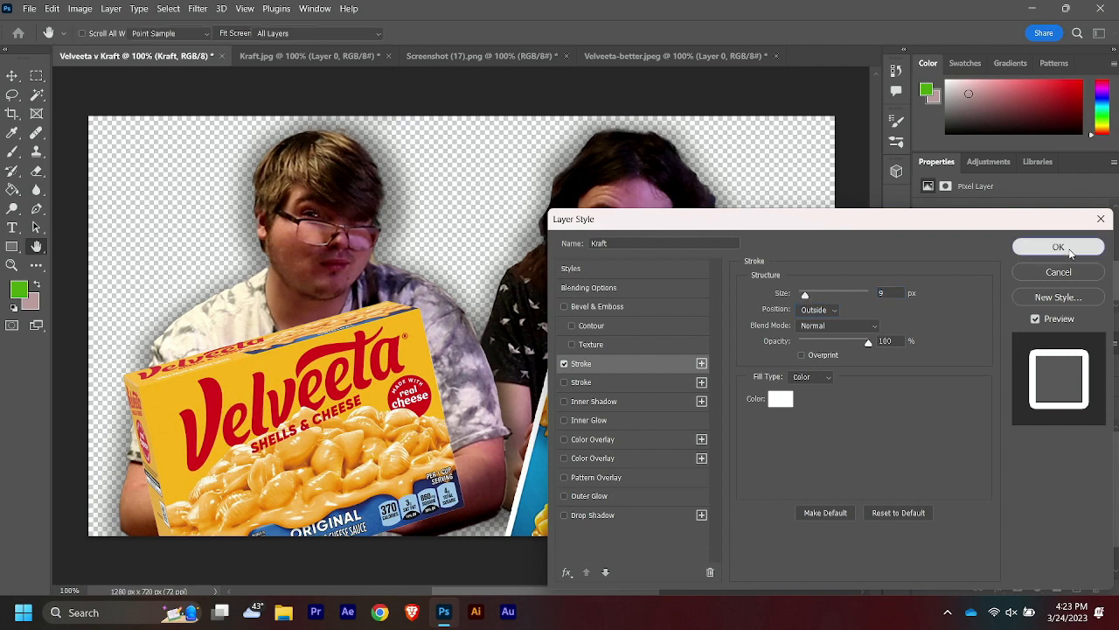
click(1068, 251)
Scale the outlined Kraft box layer down proportionally to 98.65%.
click(302, 424)
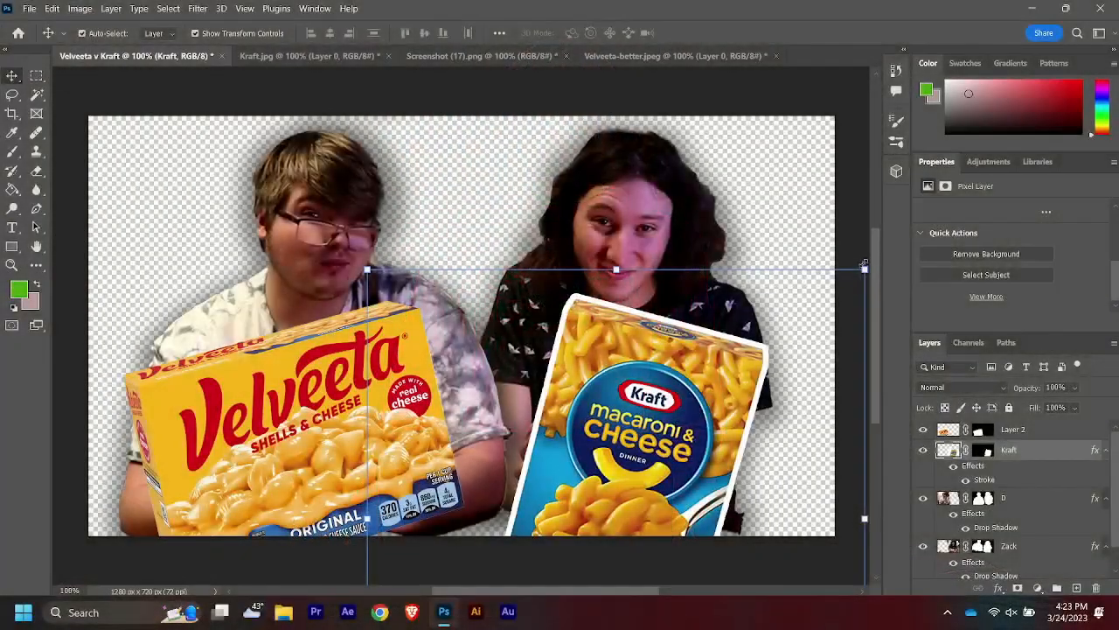
click(865, 269)
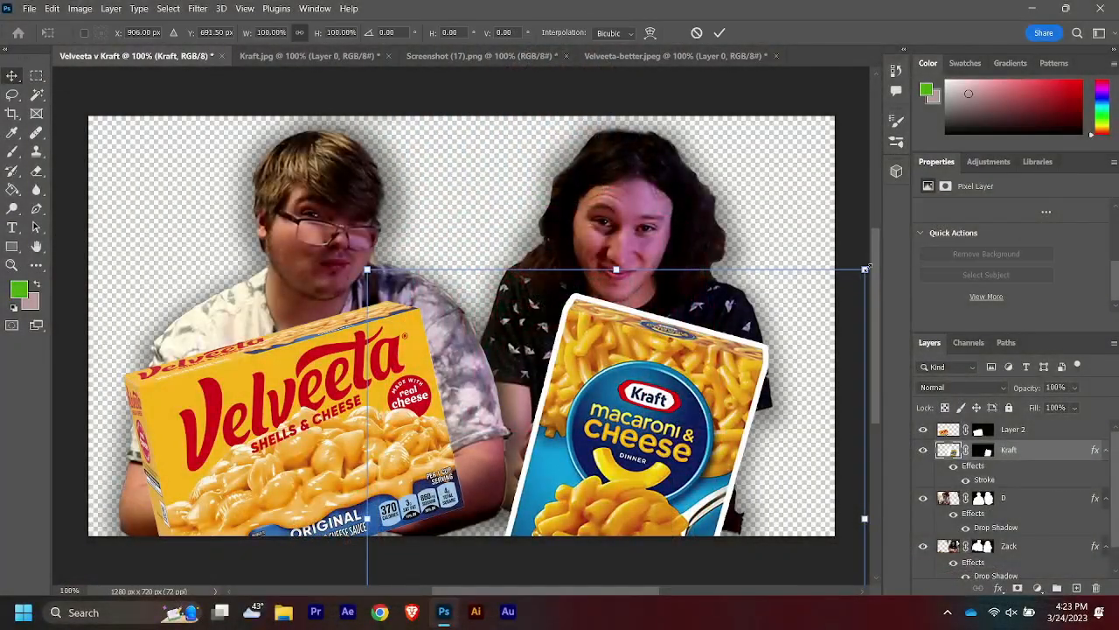
drag(865, 270, 860, 274)
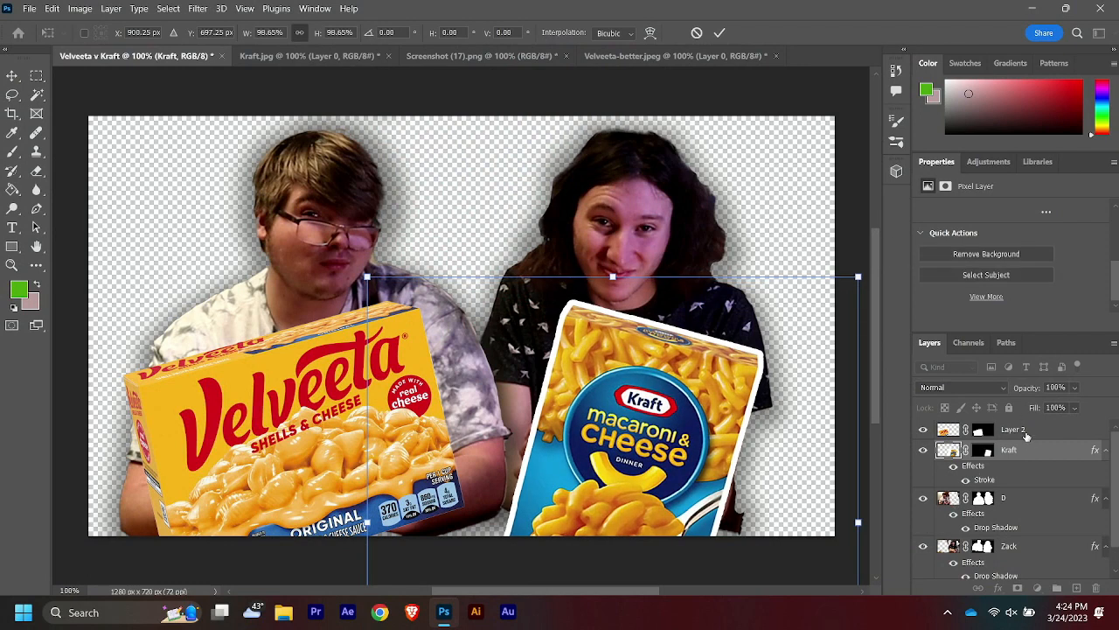
Add a matching white 9 px outside stroke to the Velveeta box layer and deselect it.
click(983, 429)
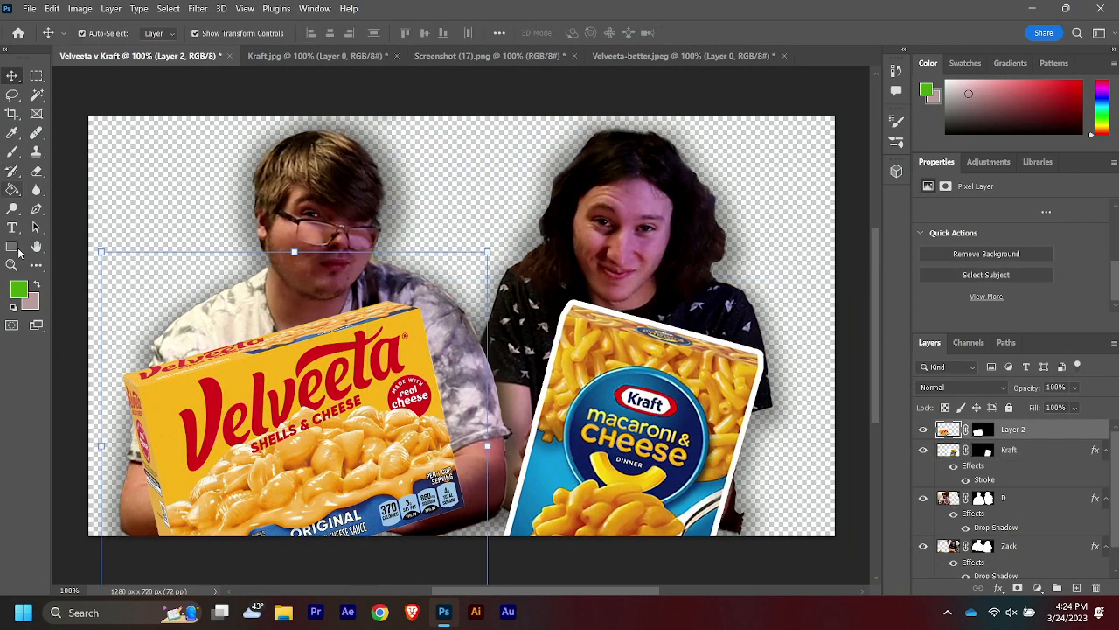
click(1004, 592)
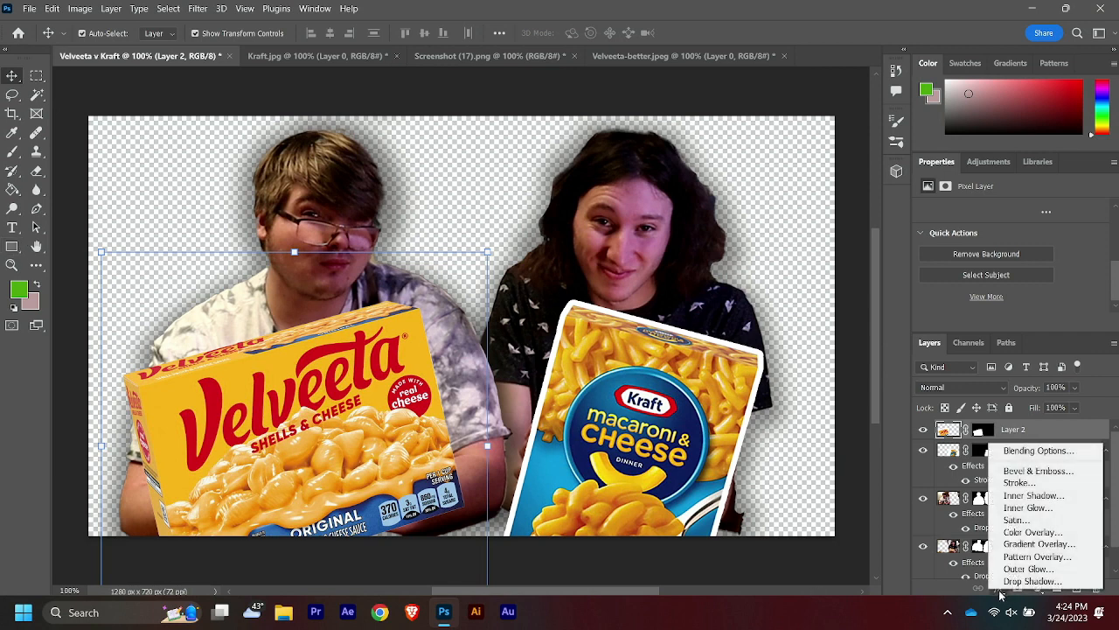
click(1027, 484)
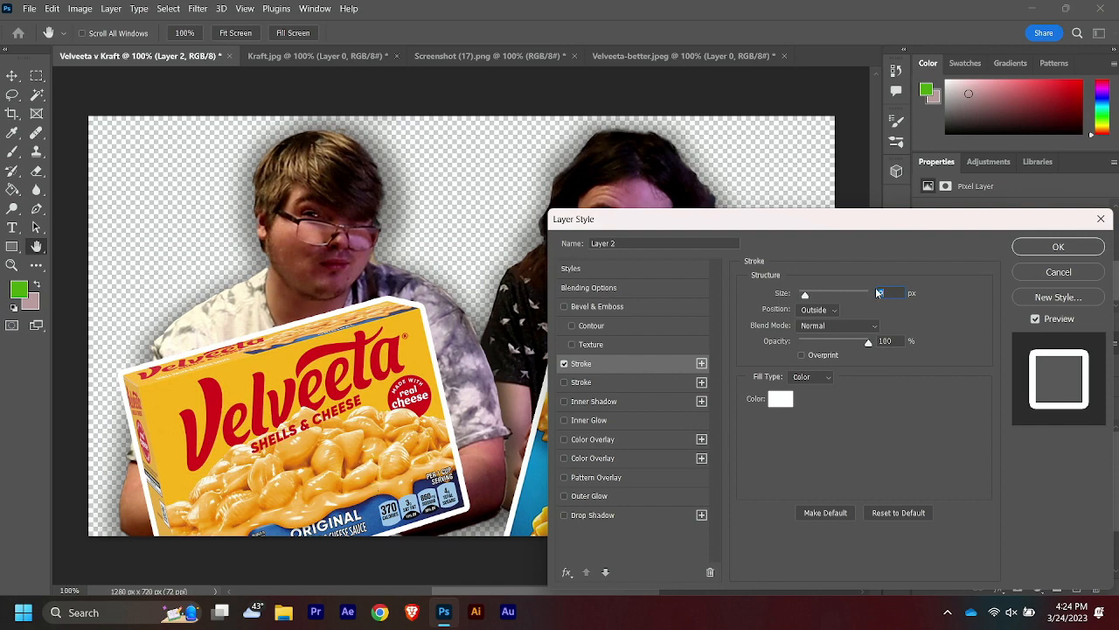
click(1067, 253)
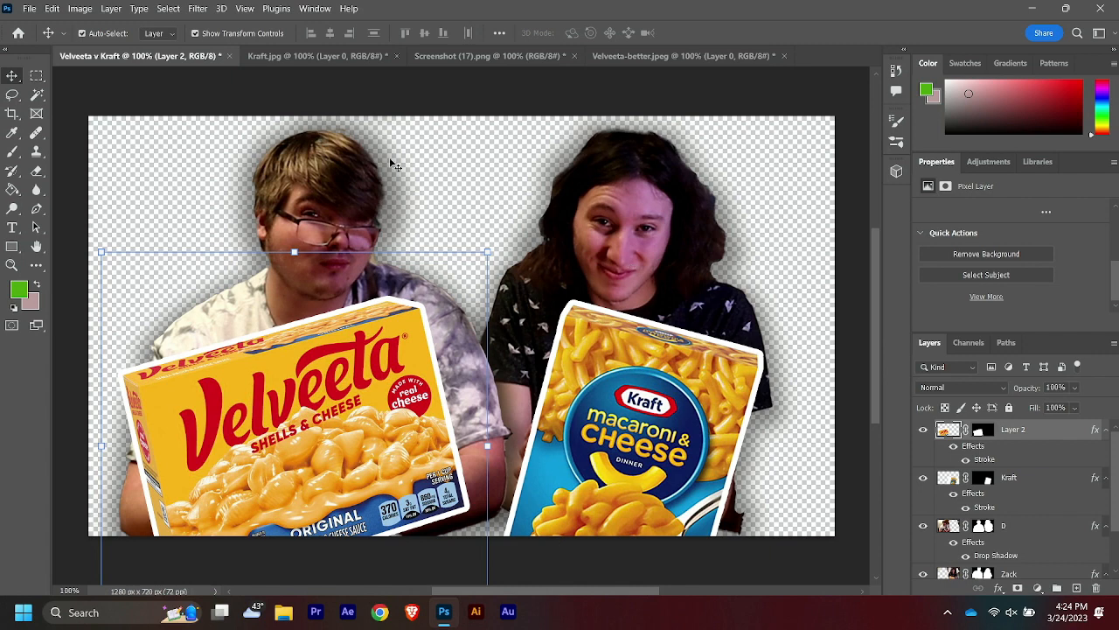
click(746, 236)
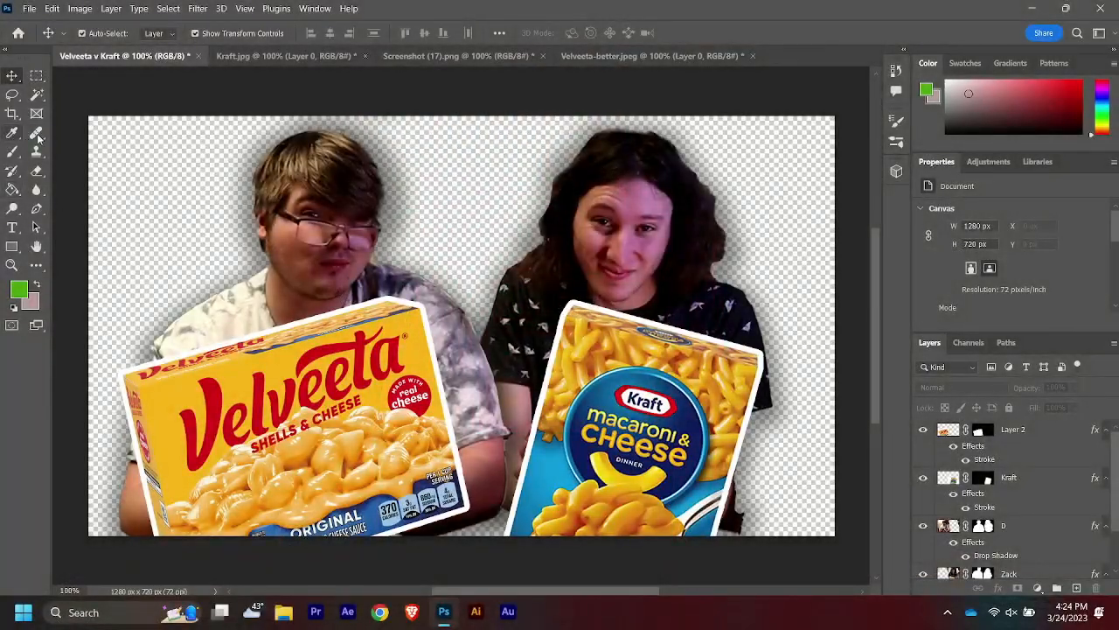
Create a centred text box across the upper canvas reading "Vs." in green 120 pt Cooper Black.
click(12, 228)
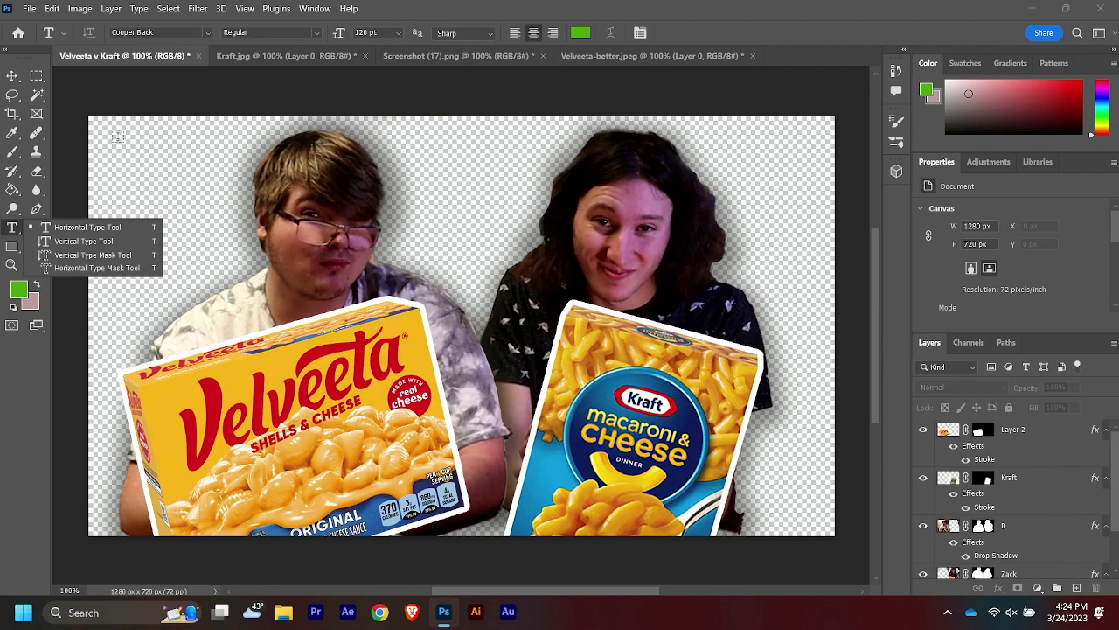
drag(117, 137, 823, 373)
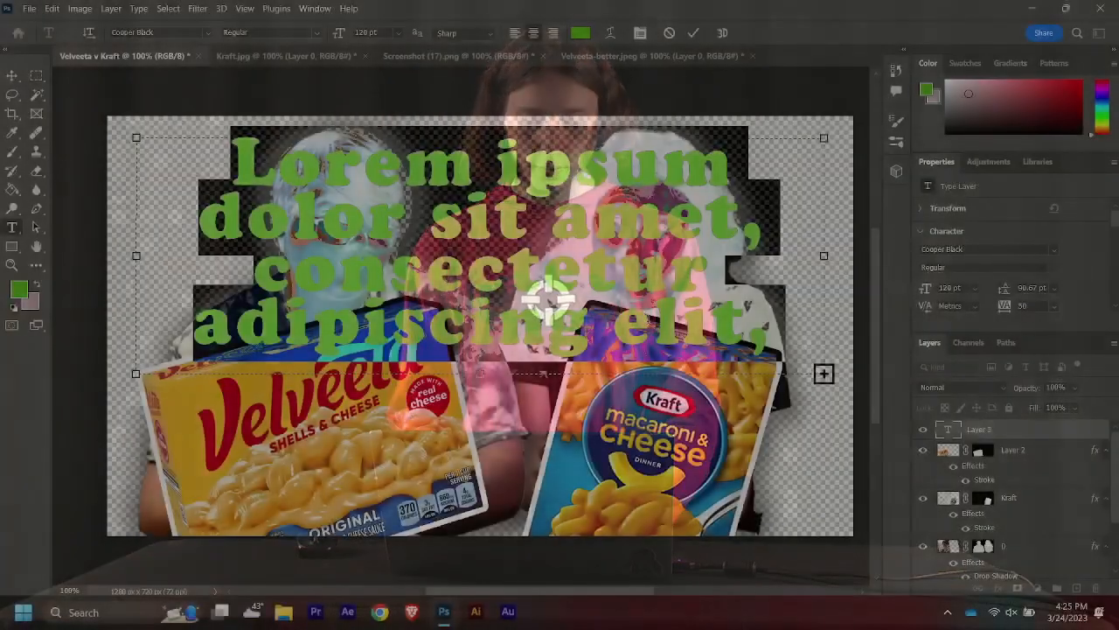
text(V)
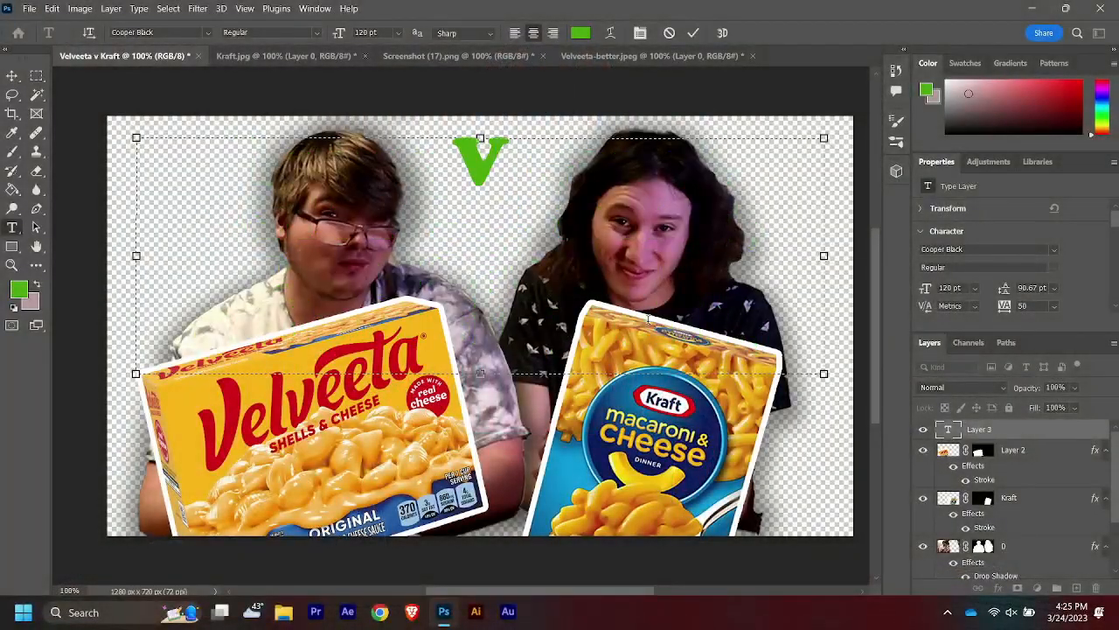
key(BackSpace)
text(v)
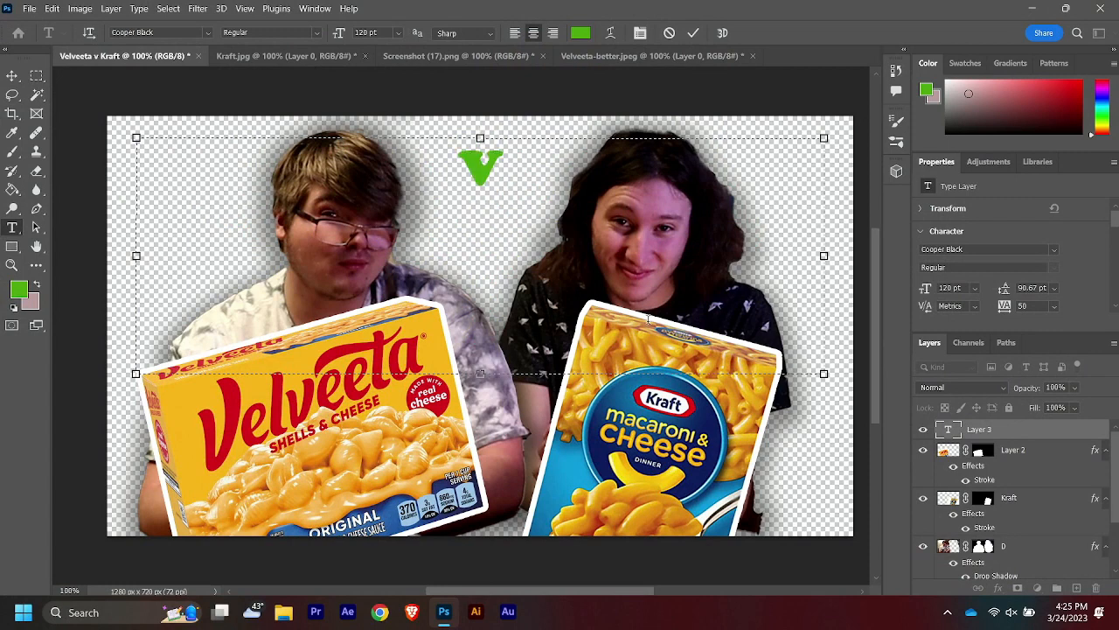
text(S)
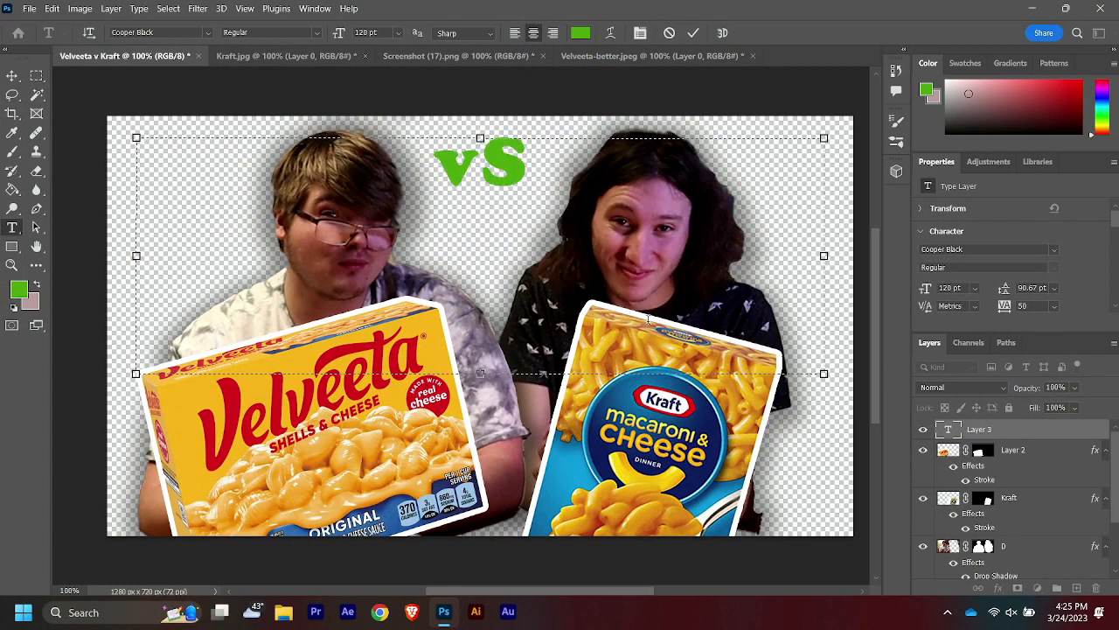
key(BackSpace)
key(BackSpace)
text(V)
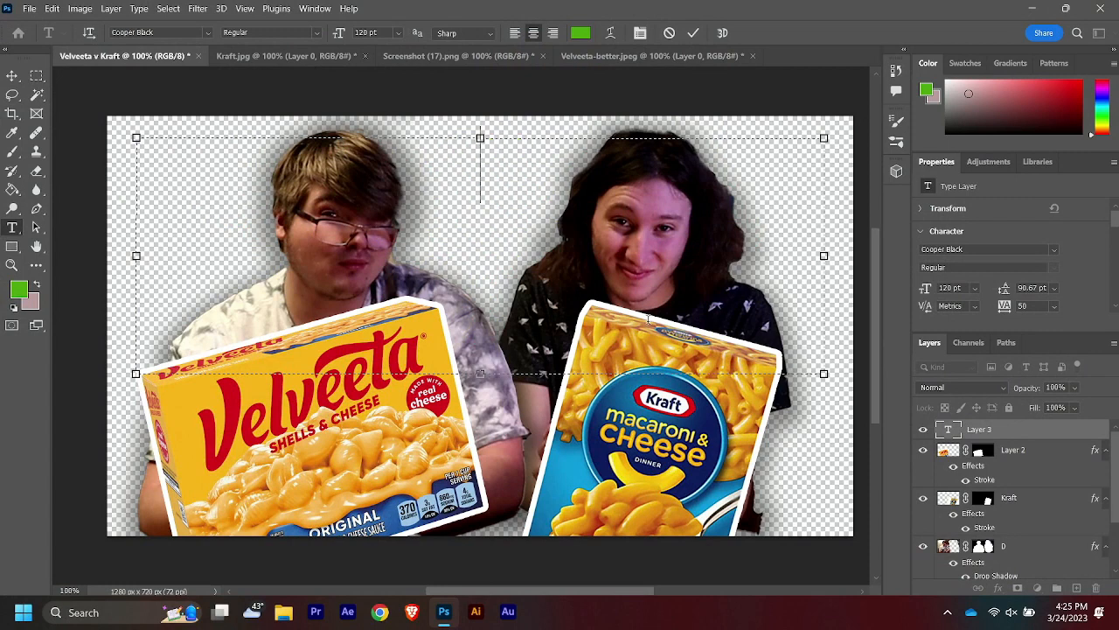
text(s.)
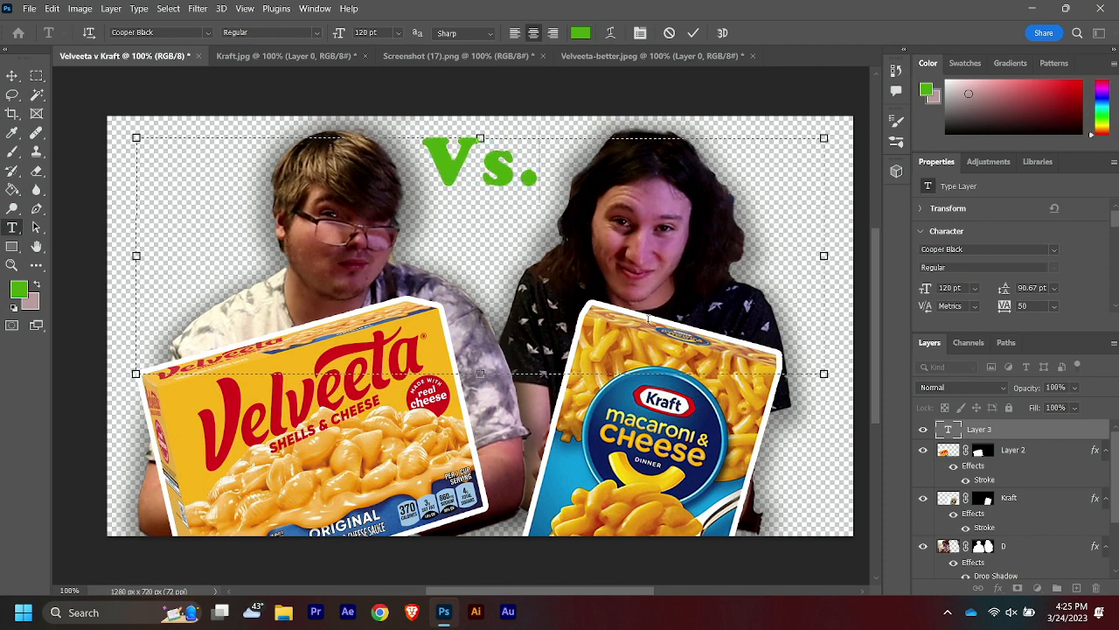
Change the font of the whole "Vs." text to FunnyKid.
key(shift+Left)
key(shift+Left)
key(shift+Left)
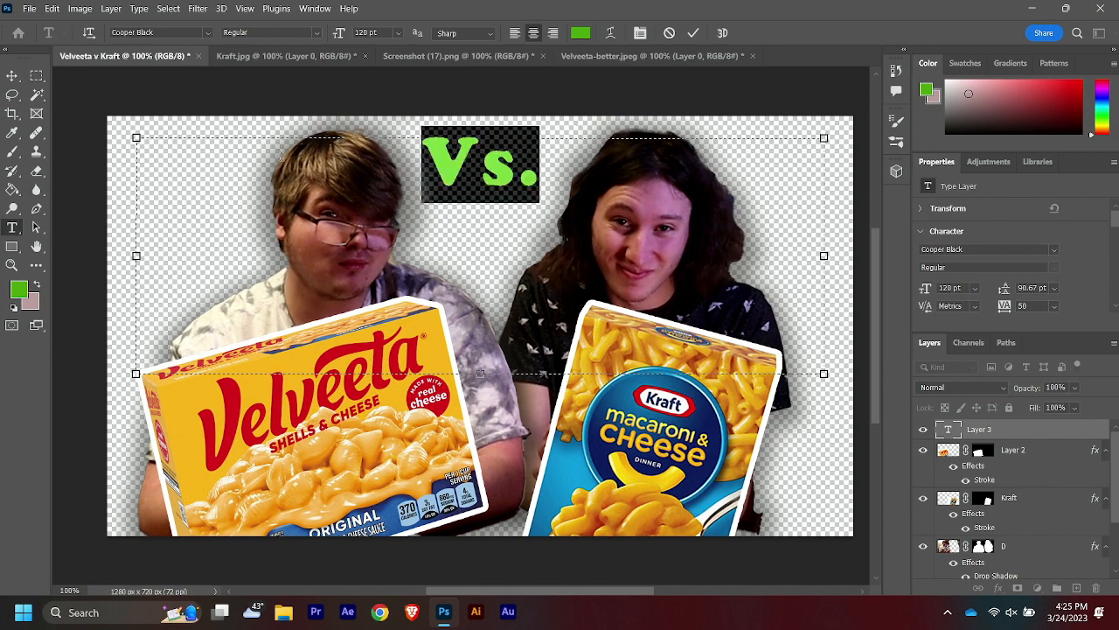
click(1057, 254)
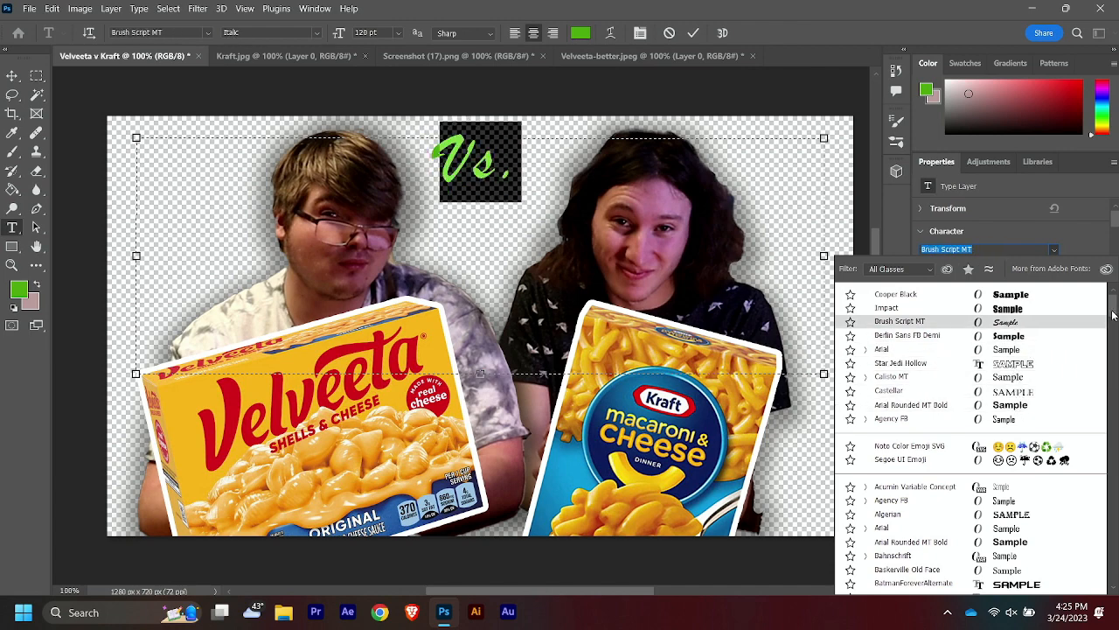
scroll(1113, 315, down, 6)
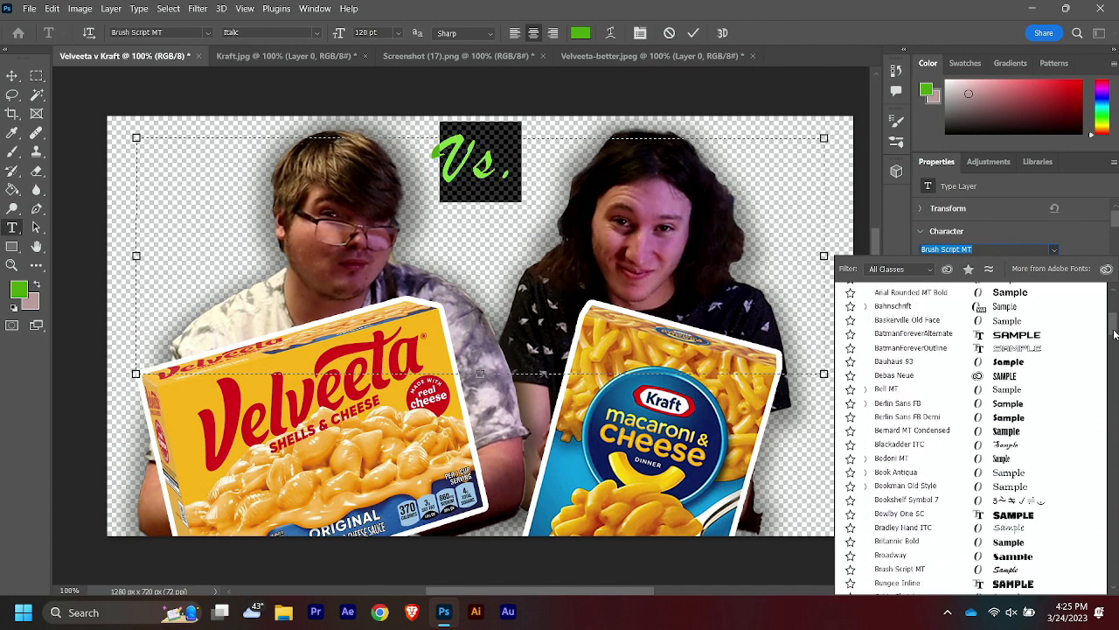
drag(1113, 335, 1116, 356)
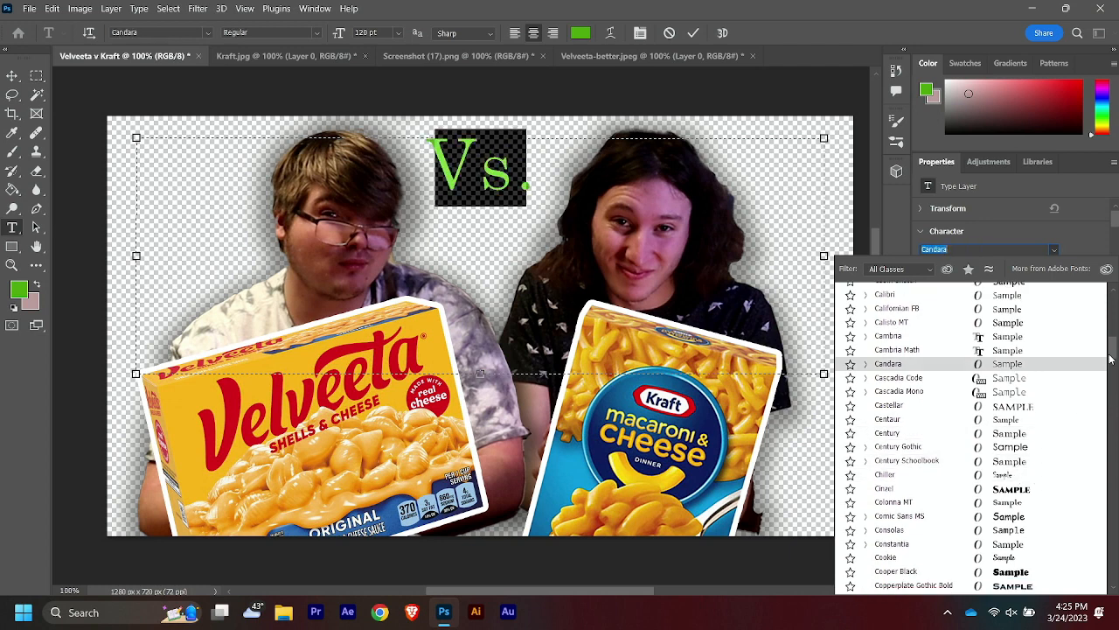
drag(1115, 358, 1117, 376)
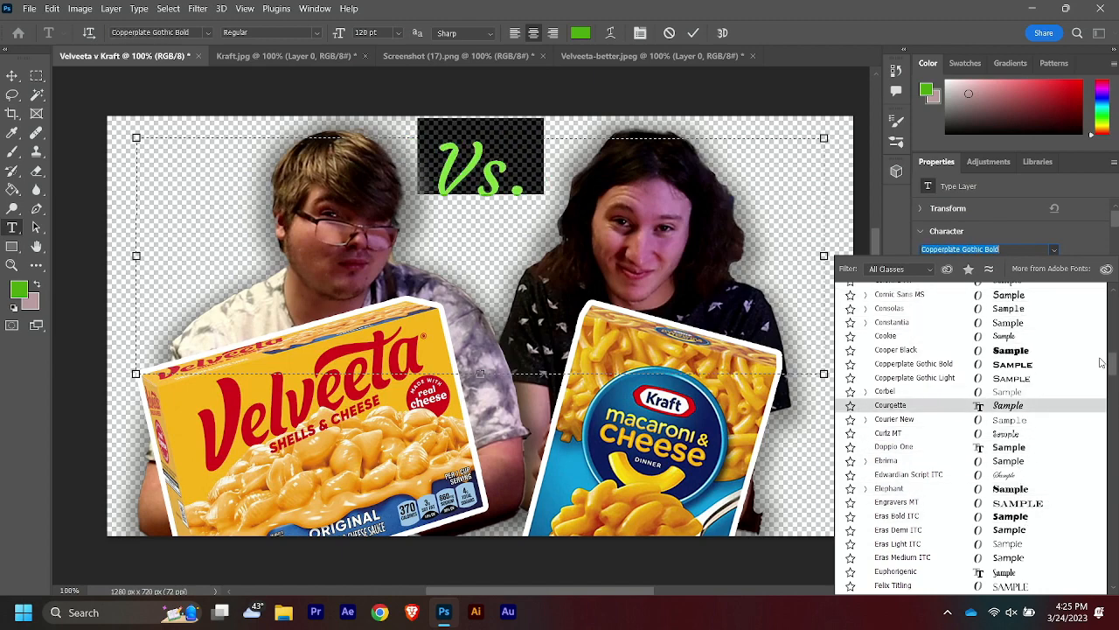
scroll(1113, 376, down, 2)
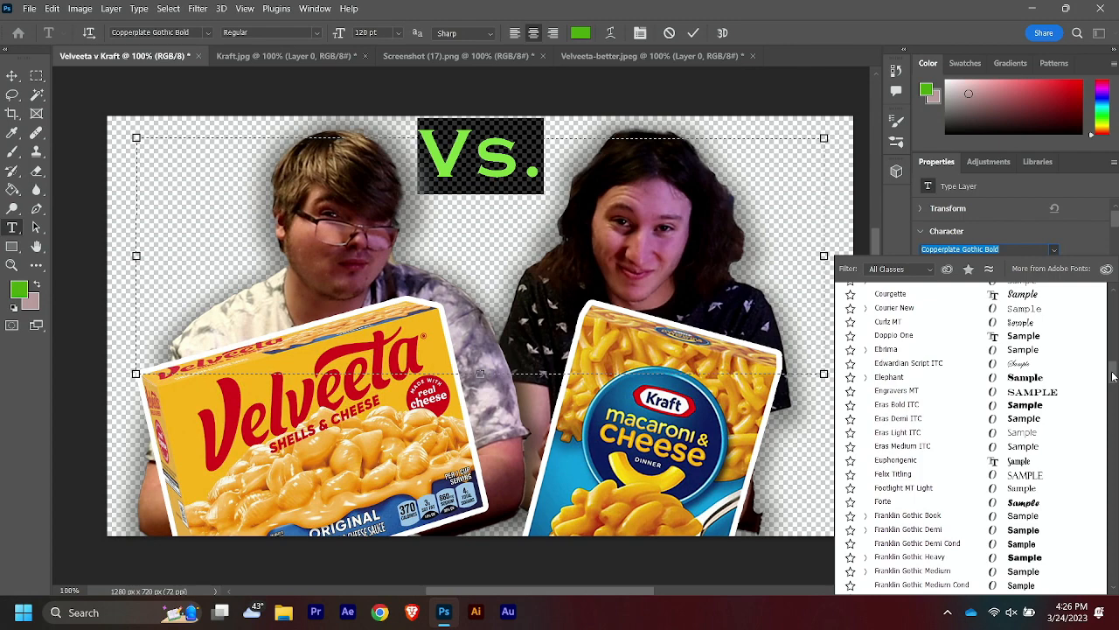
scroll(1114, 376, down, 2)
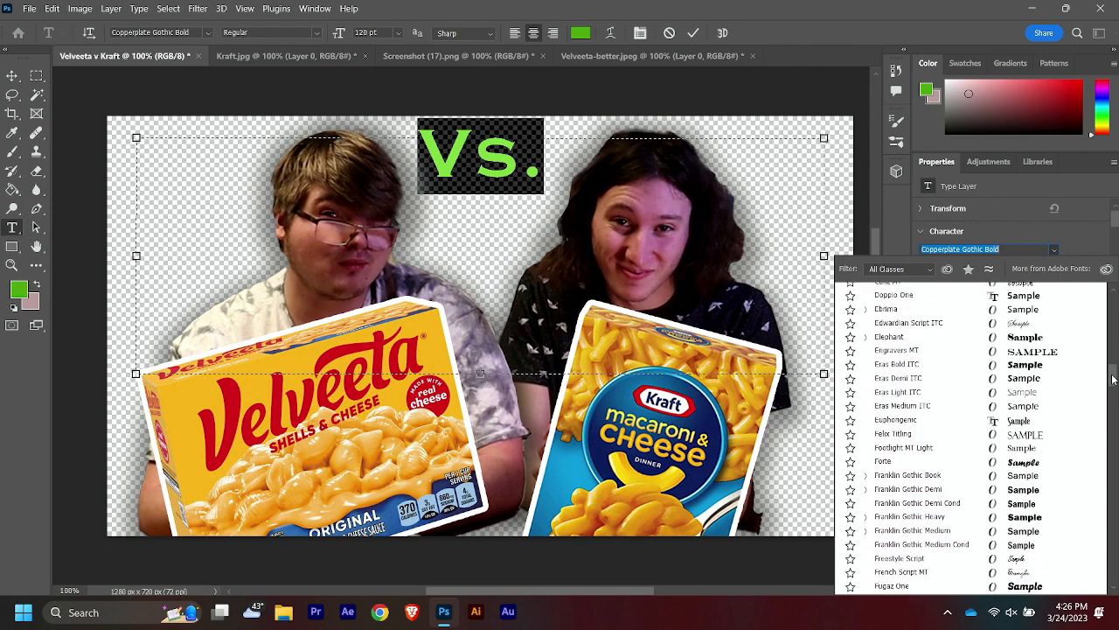
scroll(1113, 379, down, 4)
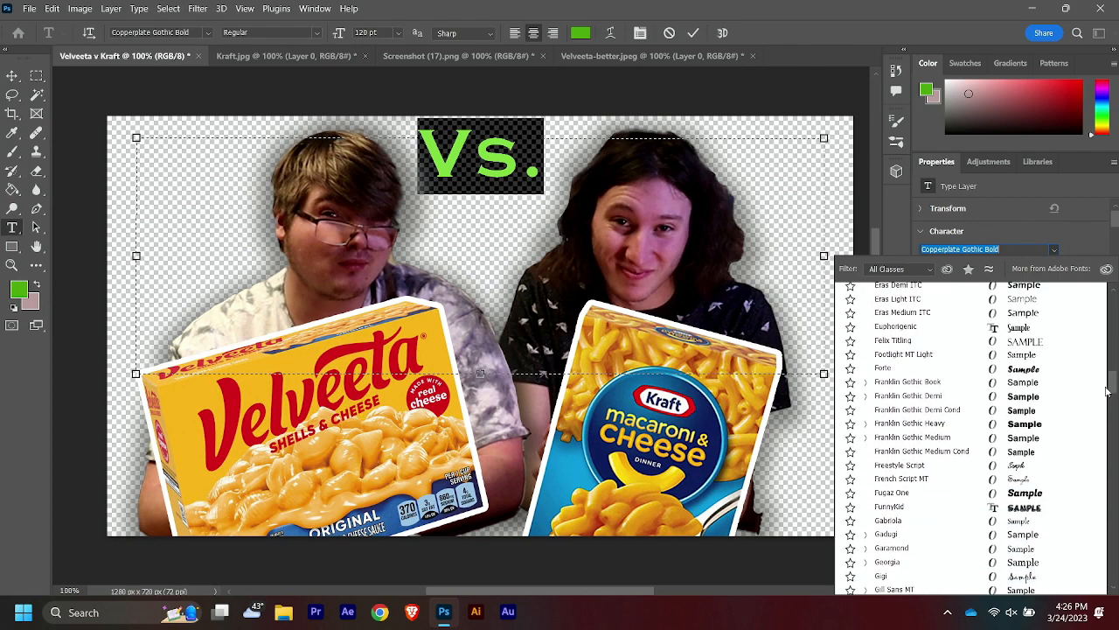
click(1036, 514)
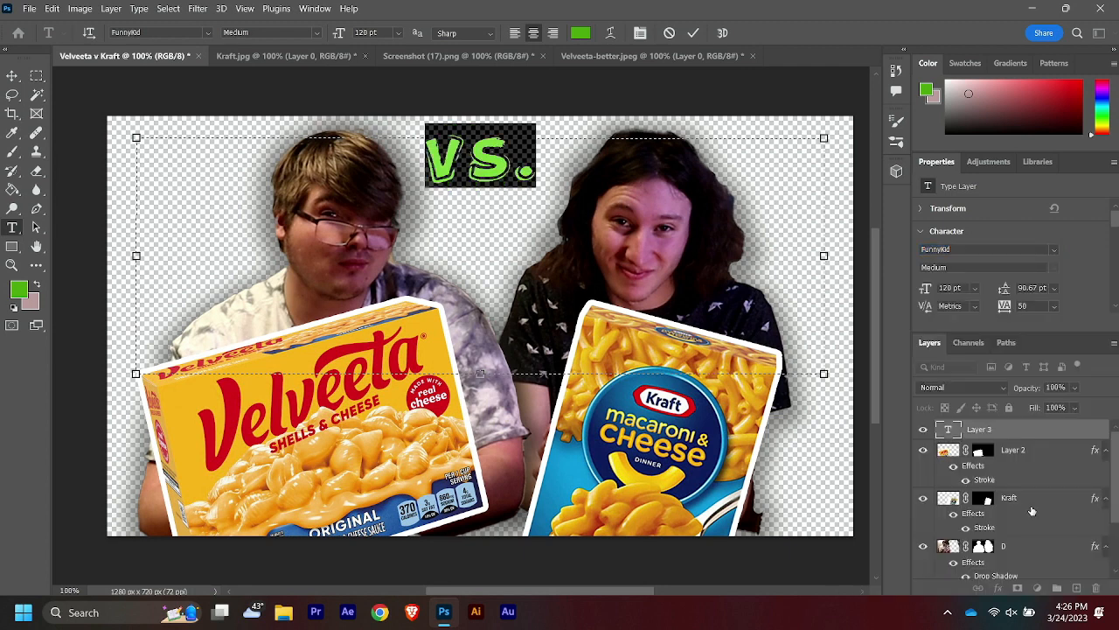
Reselect the "Vs." text, accept green 4ca70f as its colour and commit the text layer.
click(522, 178)
drag(541, 174, 400, 163)
click(546, 180)
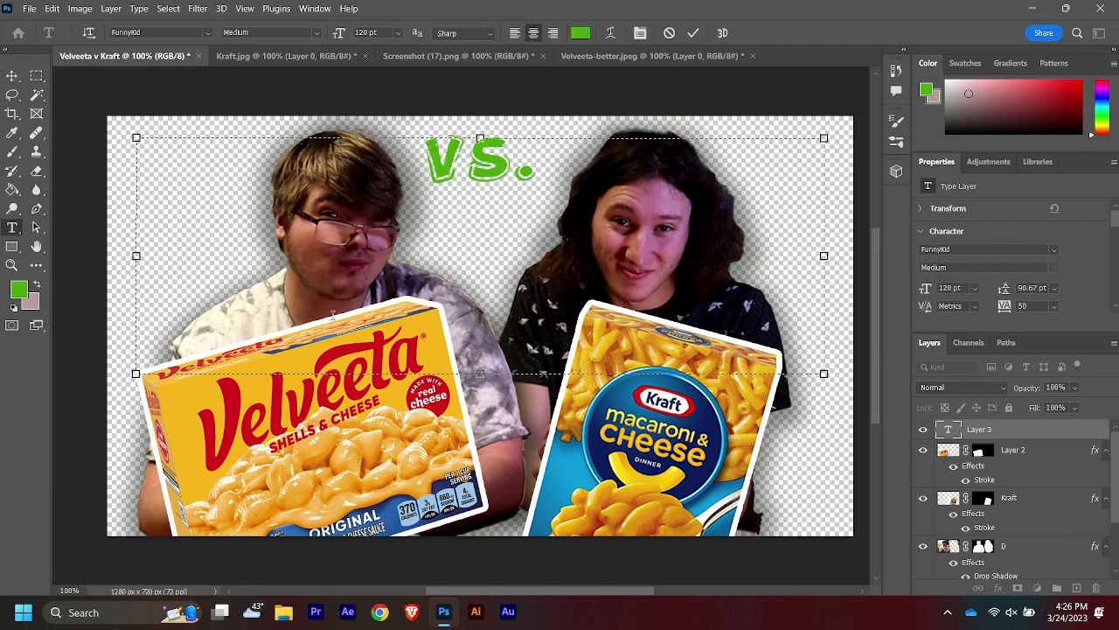
drag(561, 161, 246, 149)
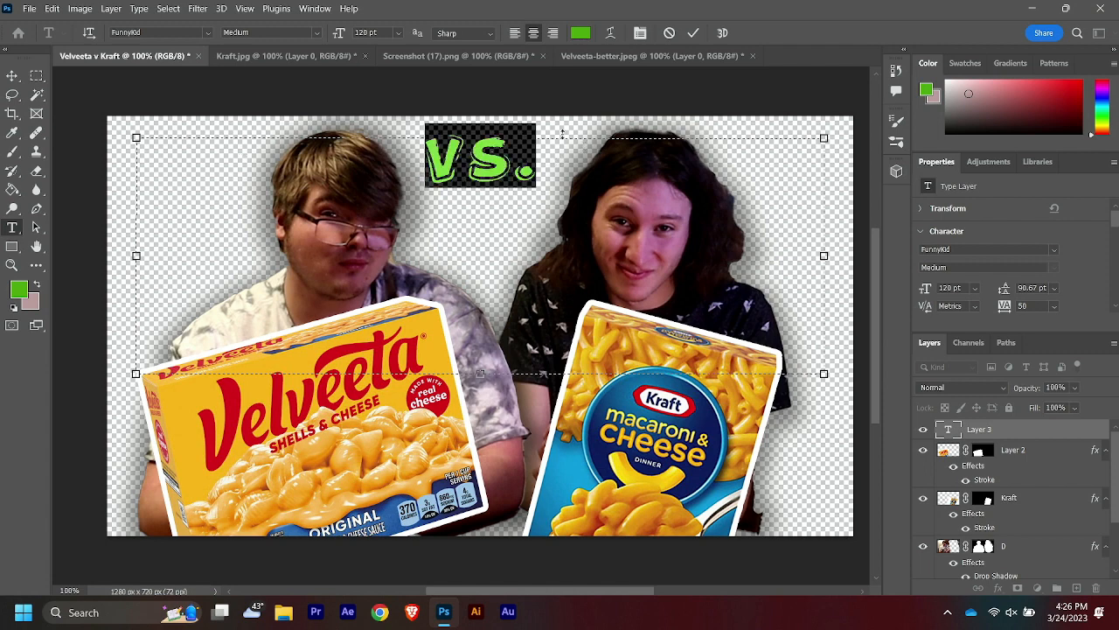
click(580, 34)
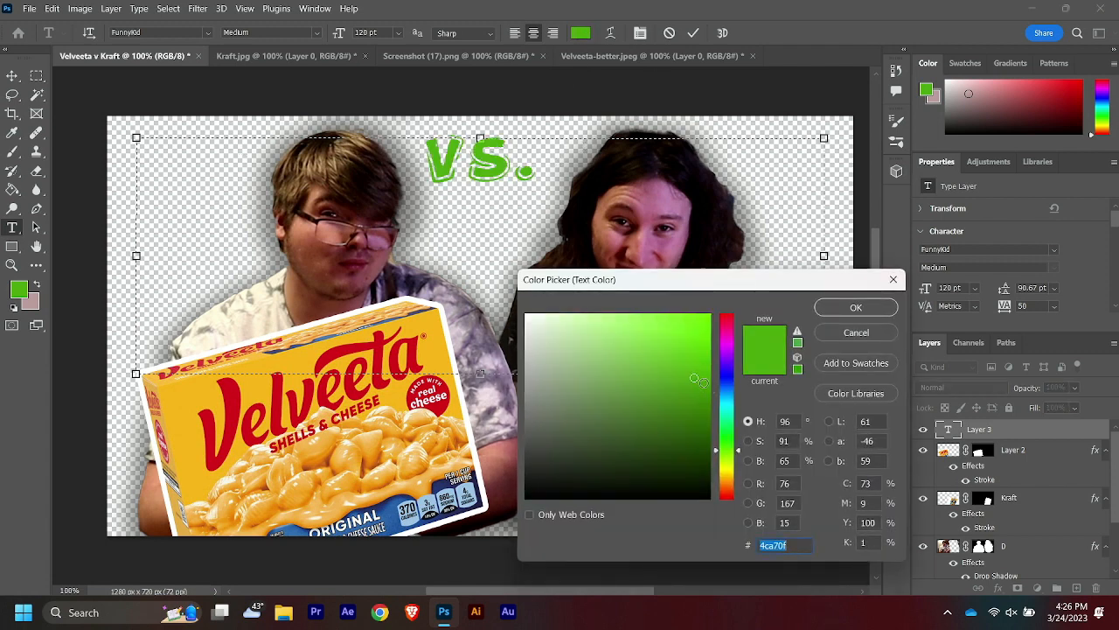
click(857, 308)
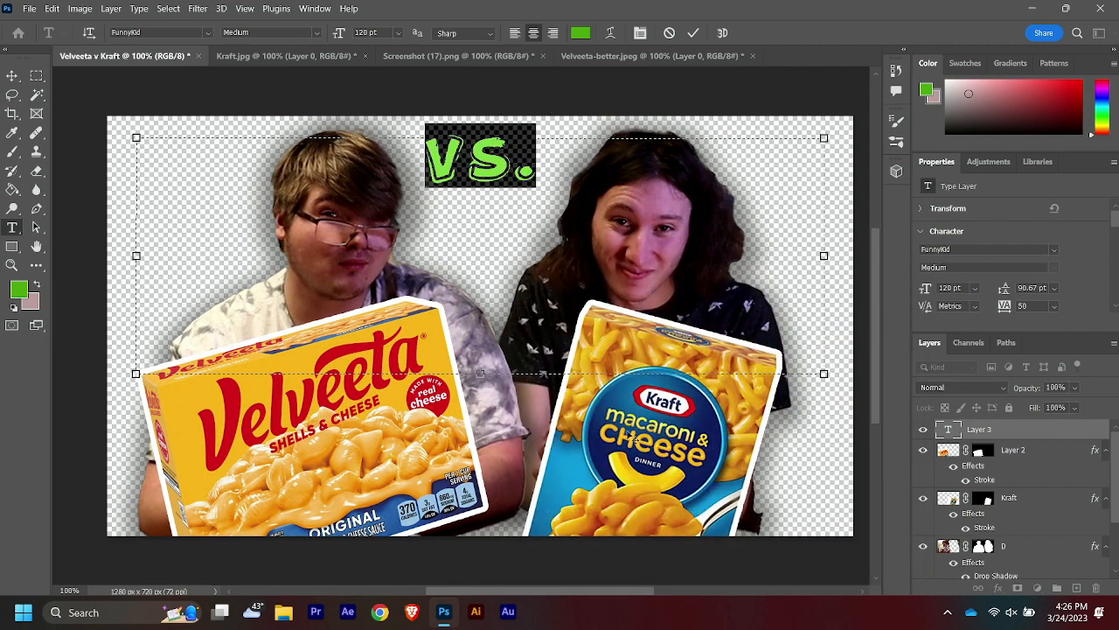
click(12, 76)
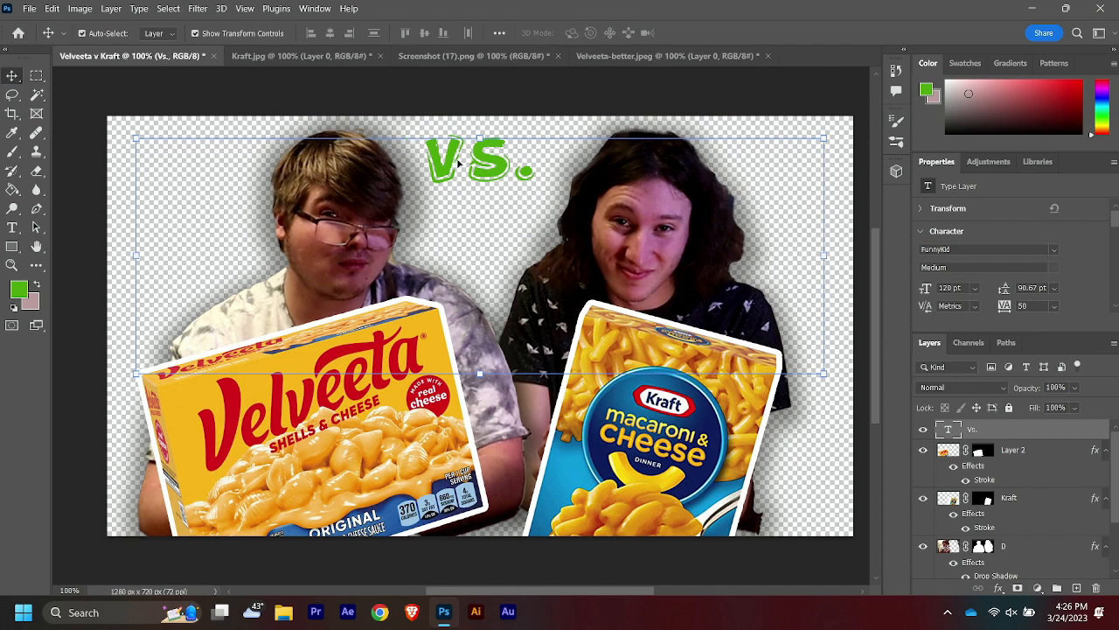
Scale the "Vs." text to about 114.61 pt, move it down between the two people, and commit the text layer.
drag(479, 138, 478, 234)
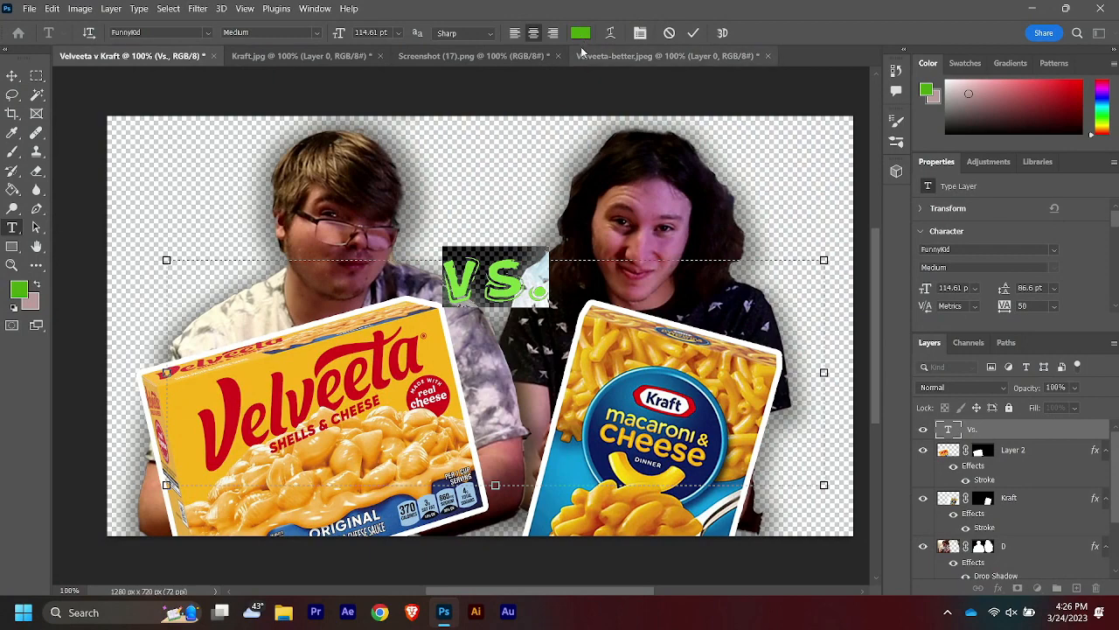
click(29, 8)
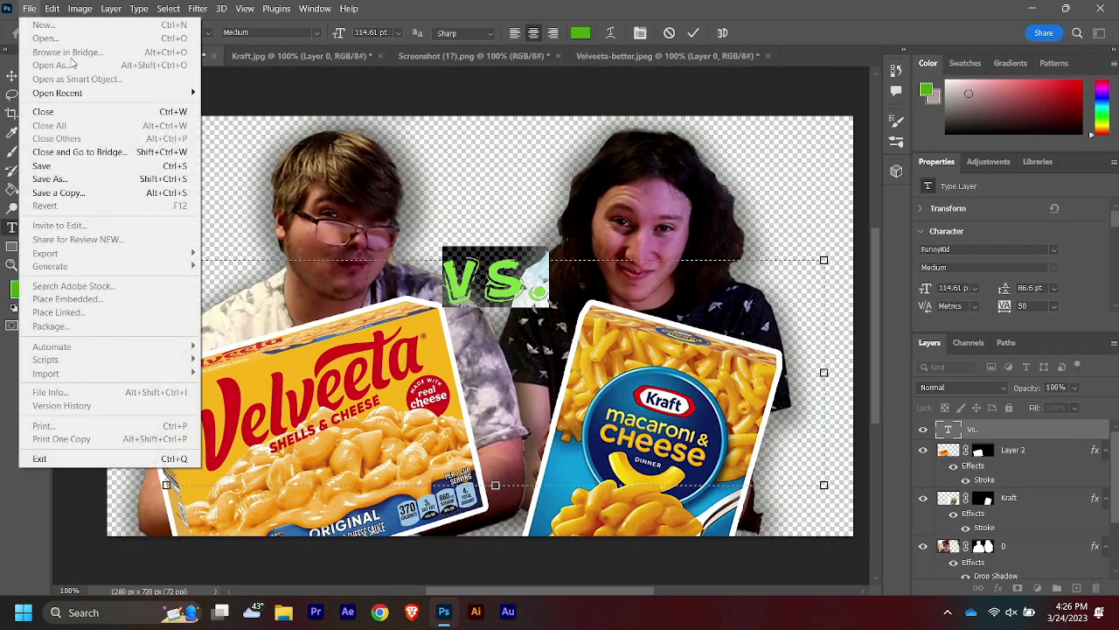
click(284, 91)
click(339, 130)
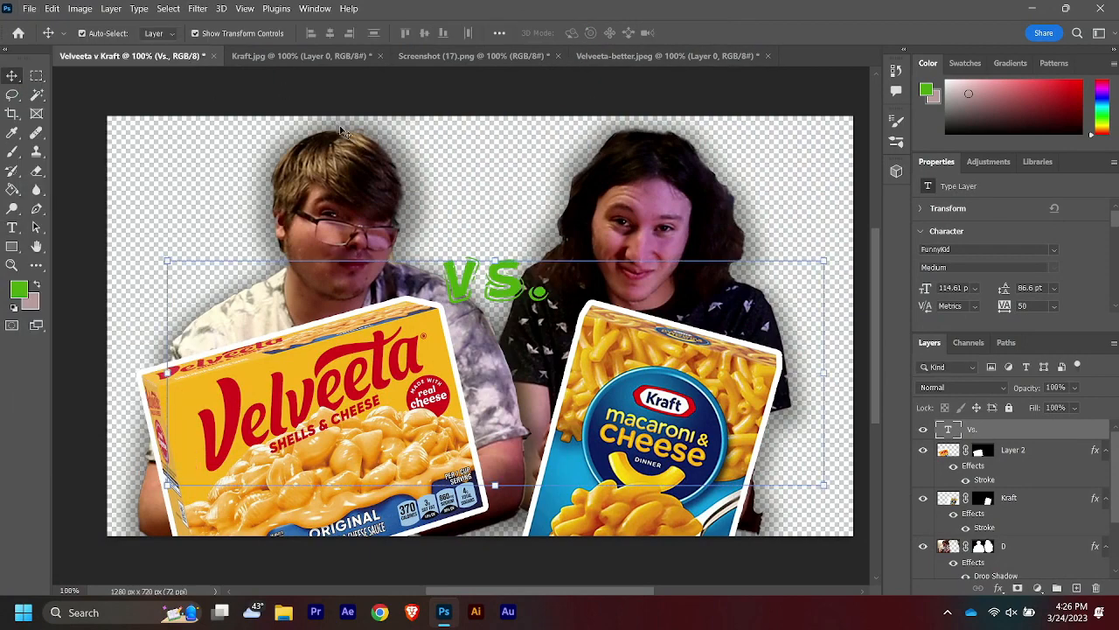
Open the Background JPG from the YouTube-Videos > Stuff > Channel Intro folder as a new document.
click(1039, 449)
click(29, 8)
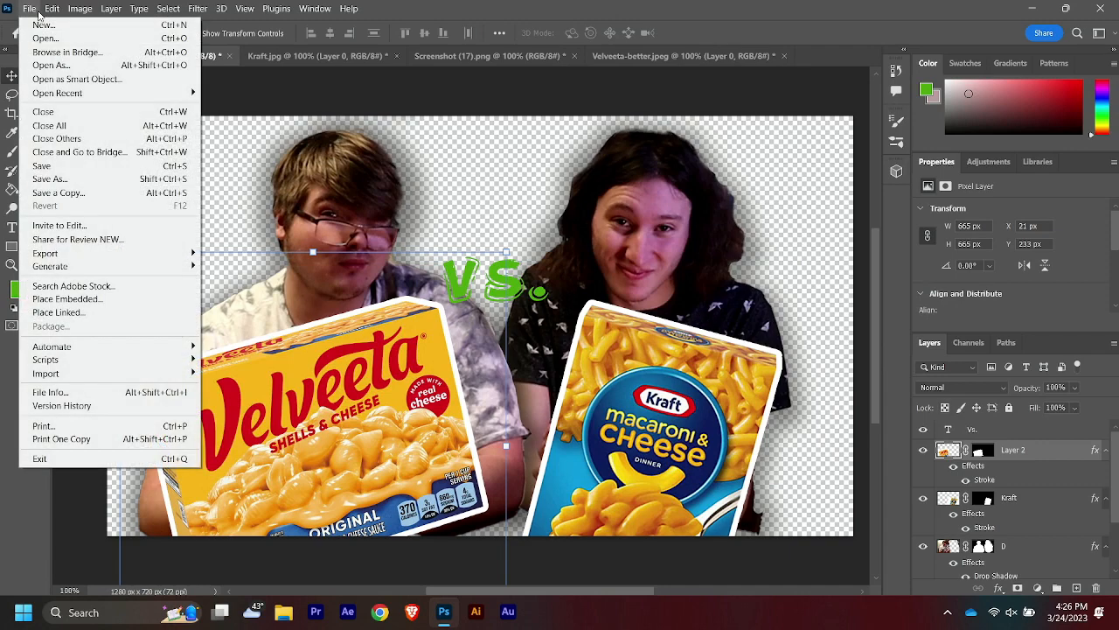
click(45, 38)
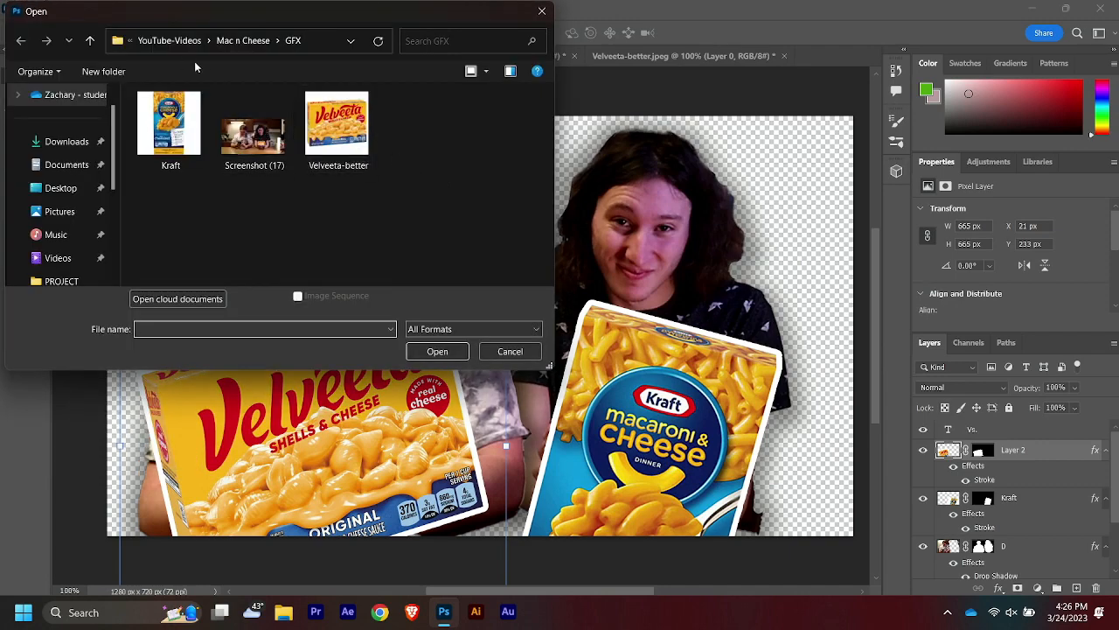
click(178, 45)
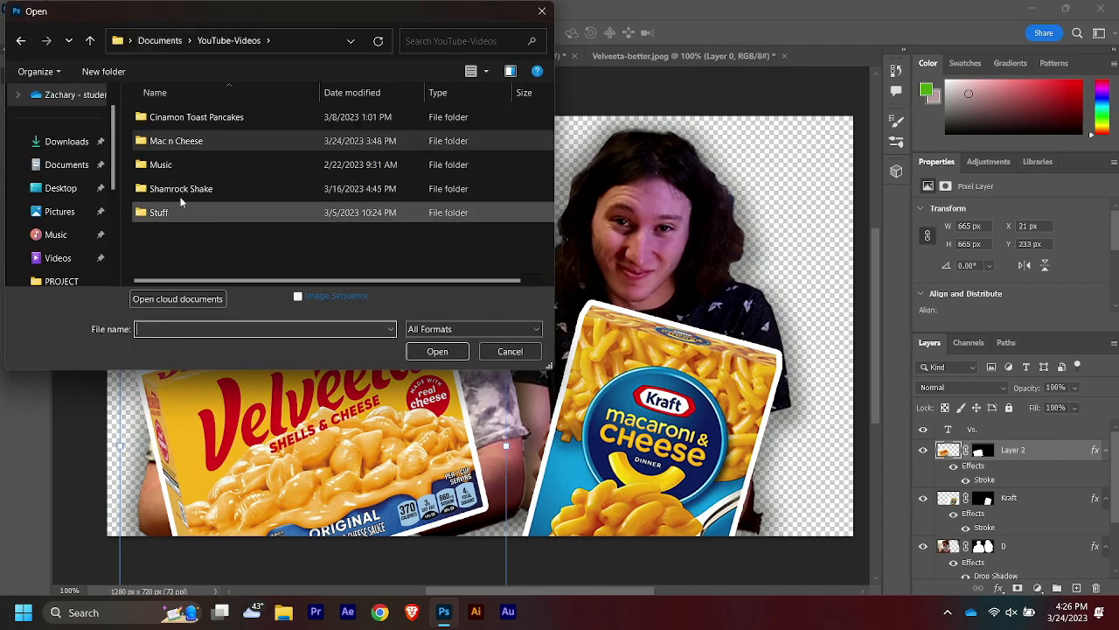
double_click(179, 211)
scroll(178, 171, down, 1)
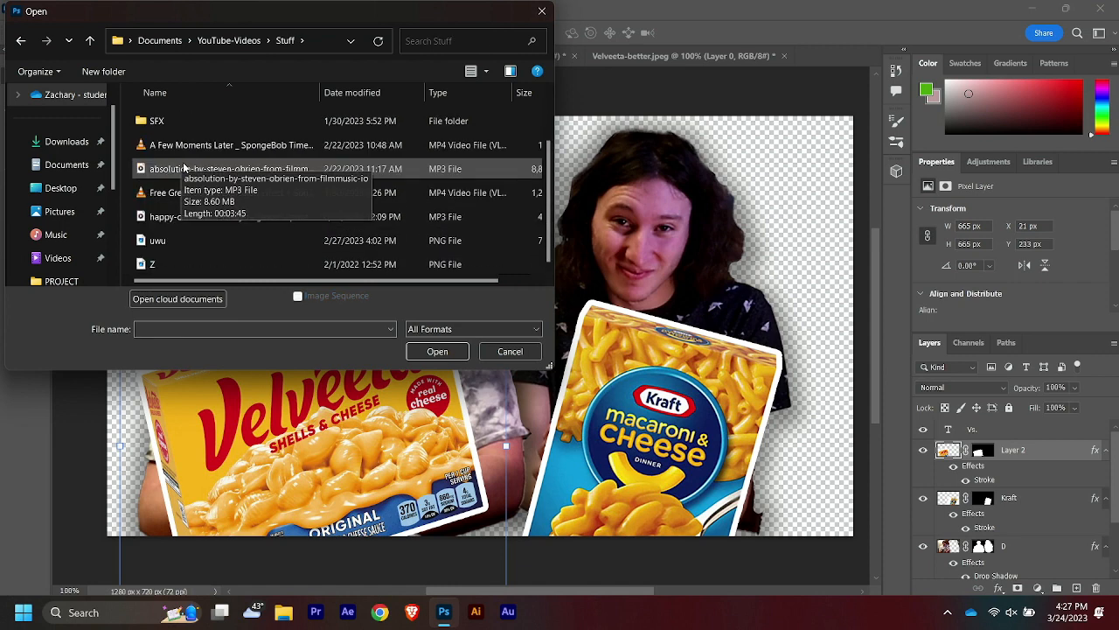
scroll(190, 214, up, 1)
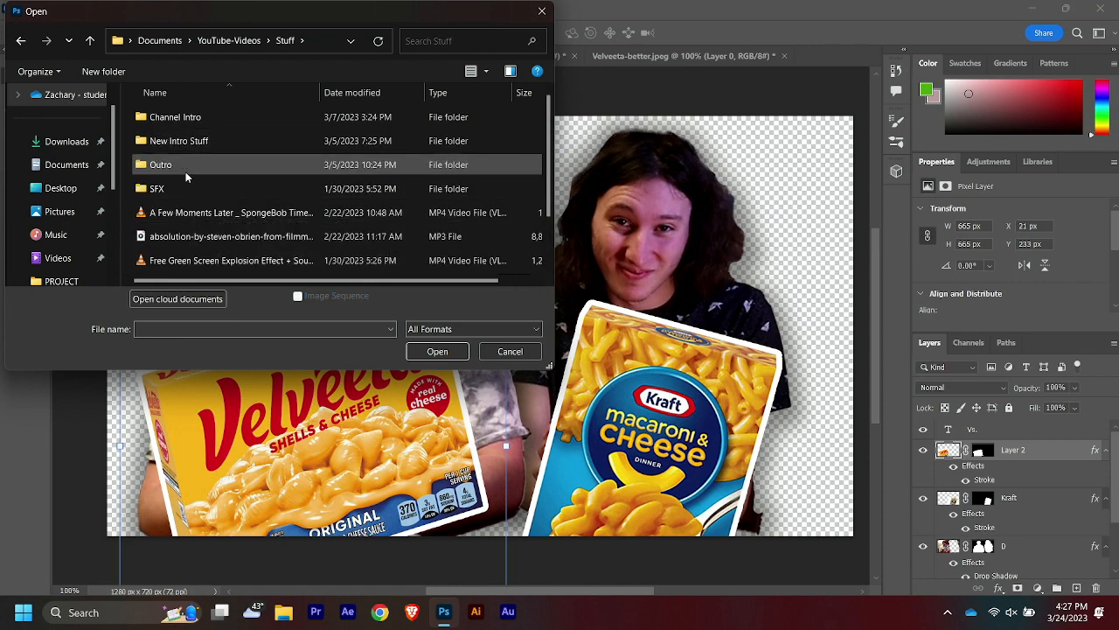
double_click(185, 172)
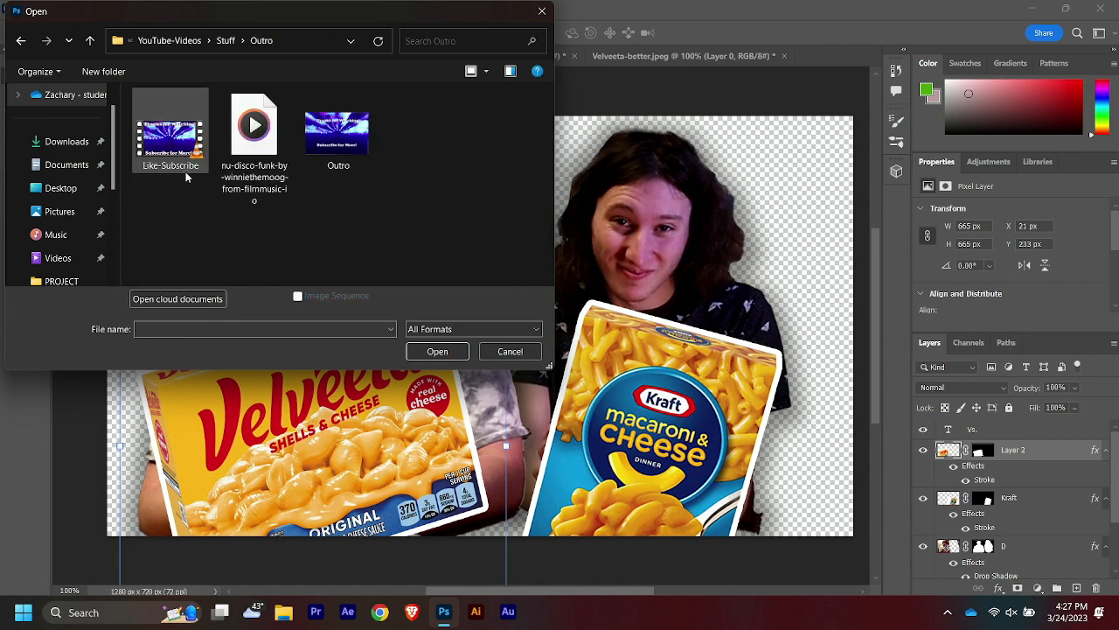
click(225, 40)
double_click(201, 117)
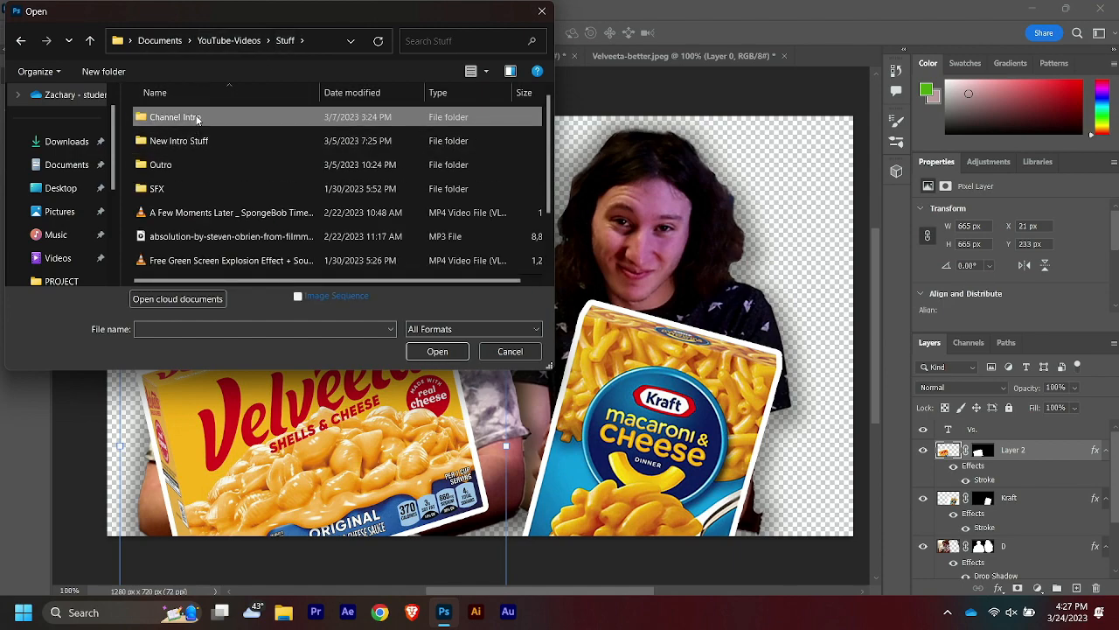
click(196, 142)
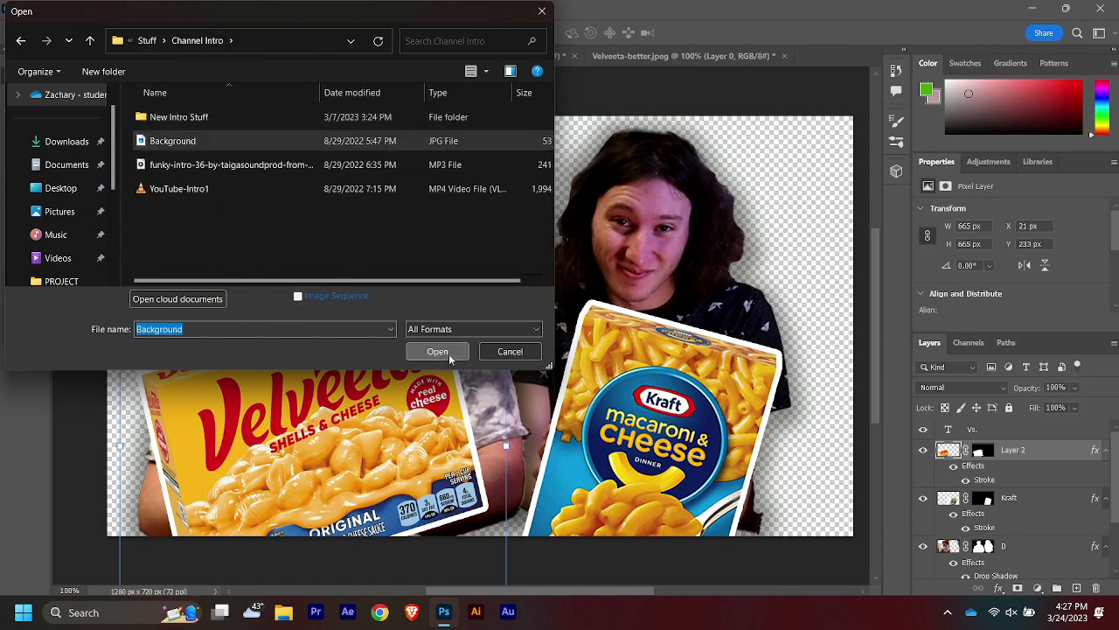
click(439, 352)
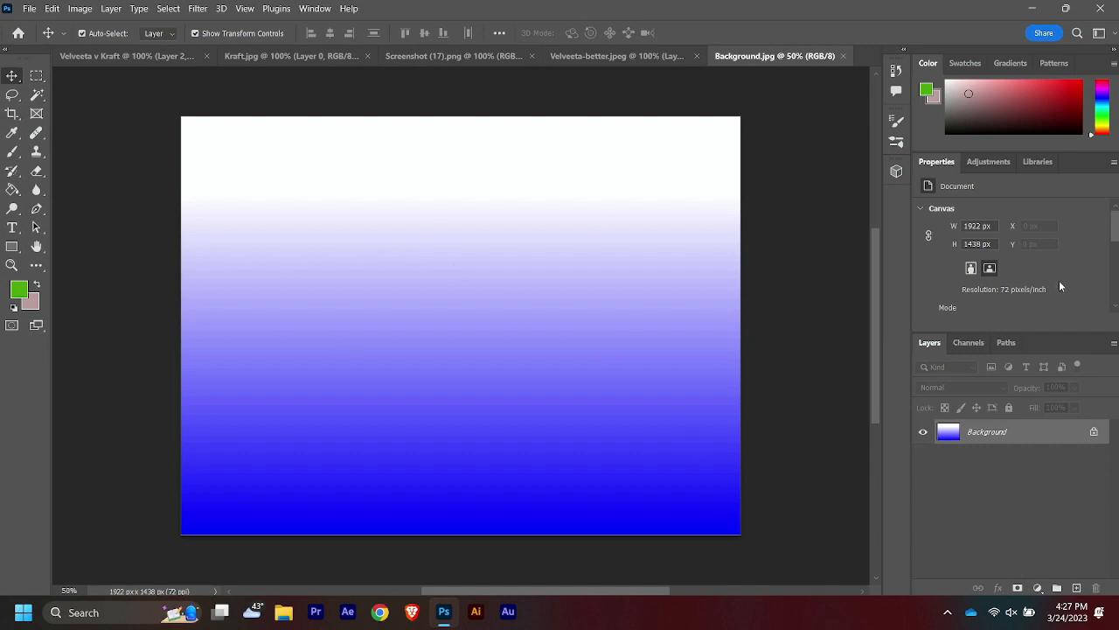
Unlock the blue gradient's layer and bring it into the Velveeta v Kraft document beneath all the other layers.
click(1094, 433)
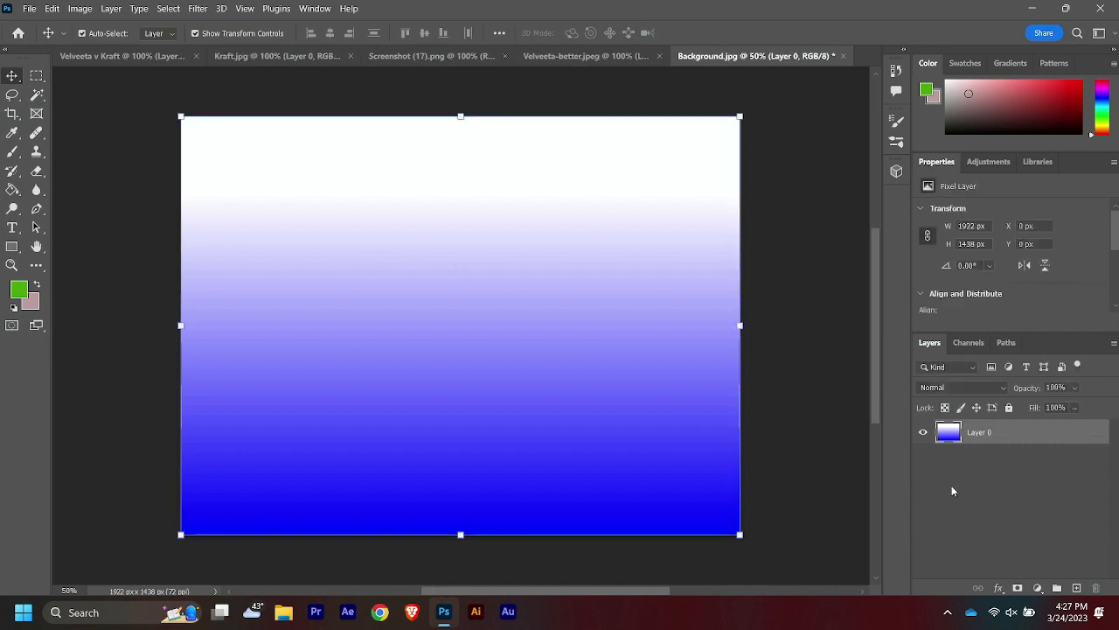
click(122, 55)
drag(1005, 570, 1007, 567)
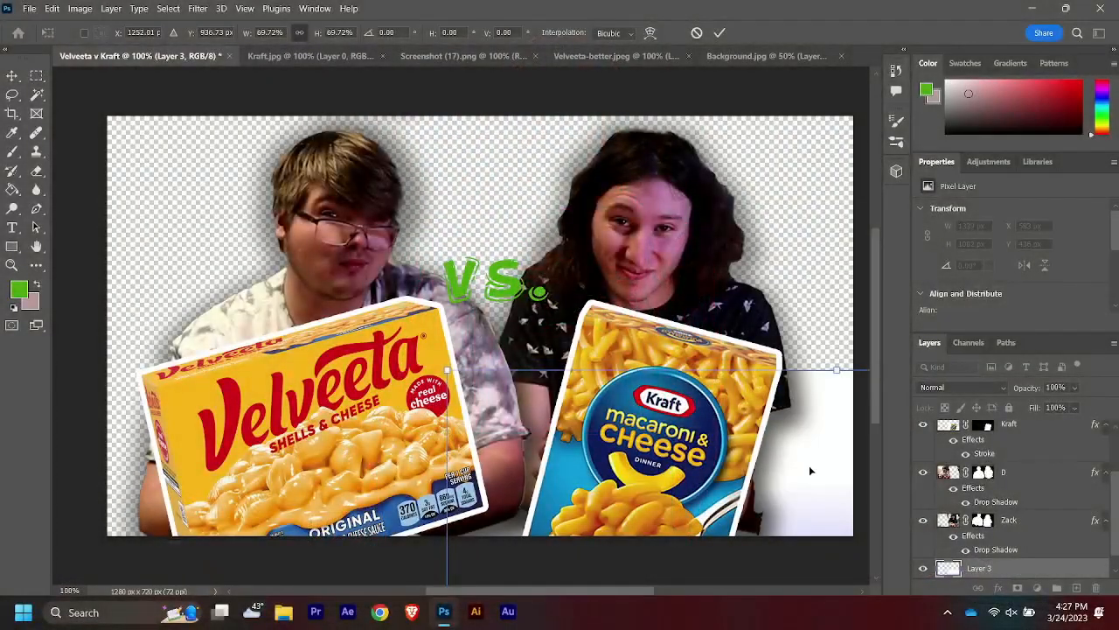
Scale the gradient layer to about 67.11%, position it to cover the whole canvas, and commit the transform.
drag(809, 471, 470, 214)
drag(102, 116, 265, 234)
drag(825, 481, 560, 299)
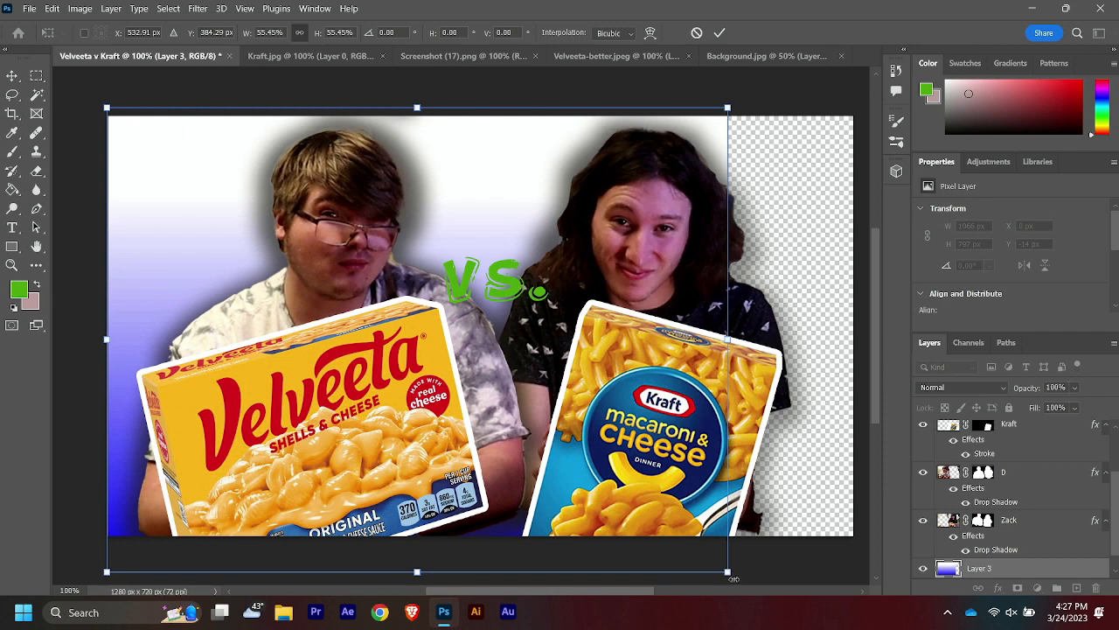
drag(732, 573, 823, 587)
scroll(737, 537, up, 3)
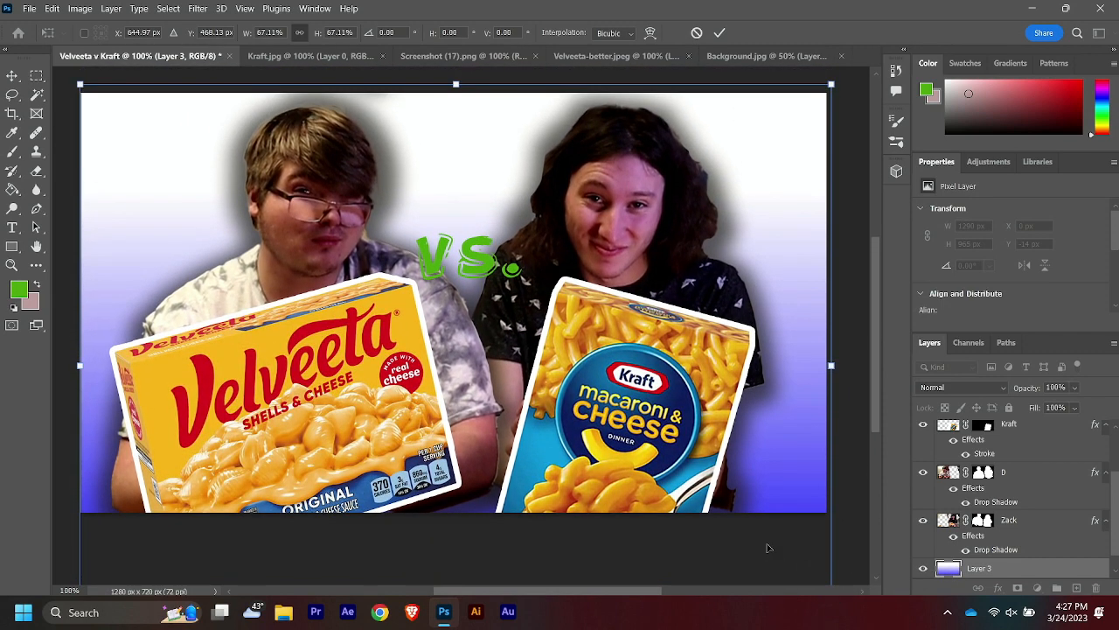
mouse_move(784, 455)
mouse_down()
mouse_move(804, 455)
mouse_move(783, 449)
mouse_up()
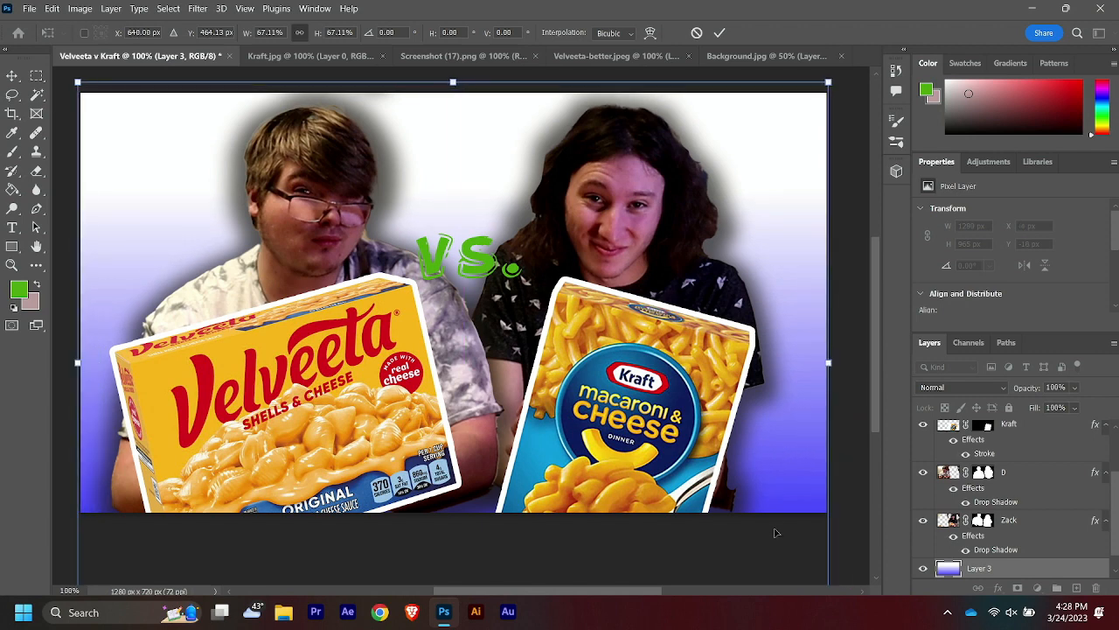
key(Return)
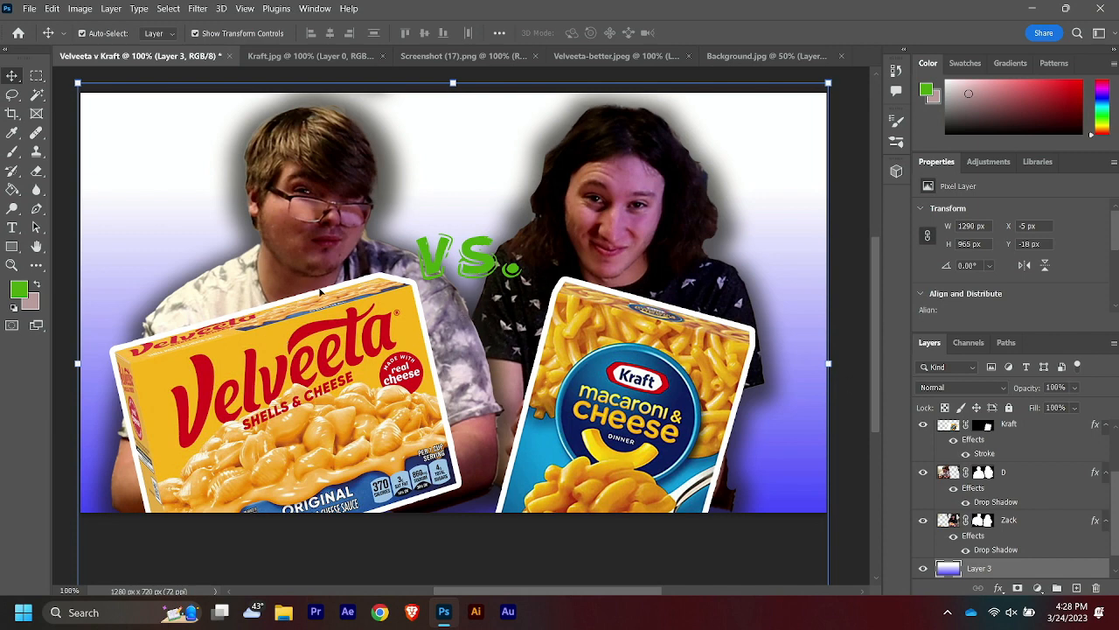
Change the colour of the whole "Vs." text to bright red fd1d1d.
click(467, 265)
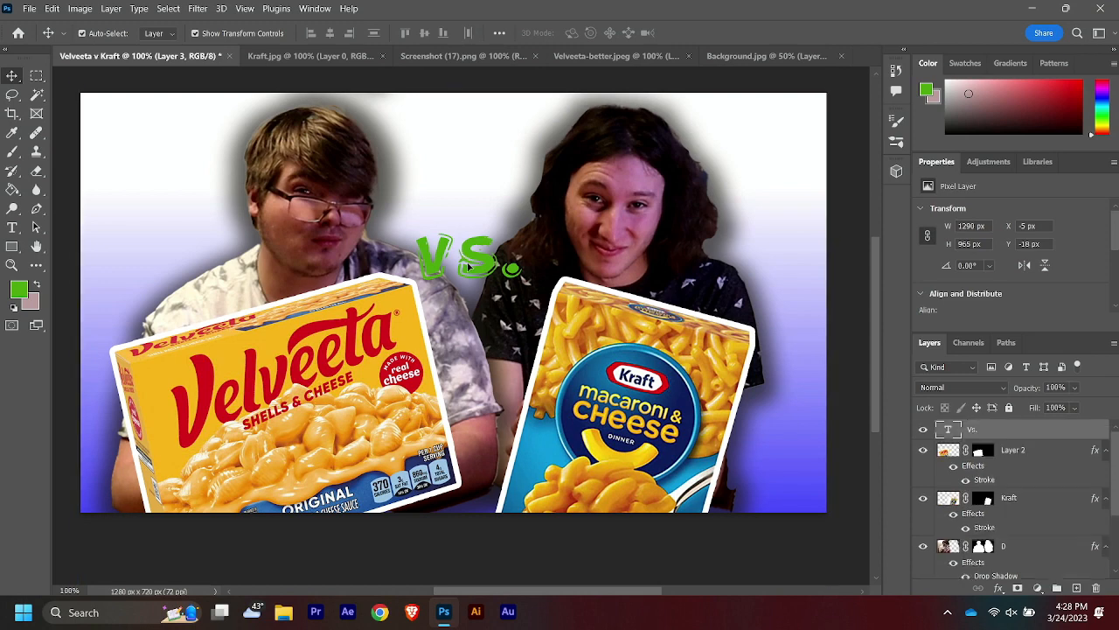
double_click(481, 276)
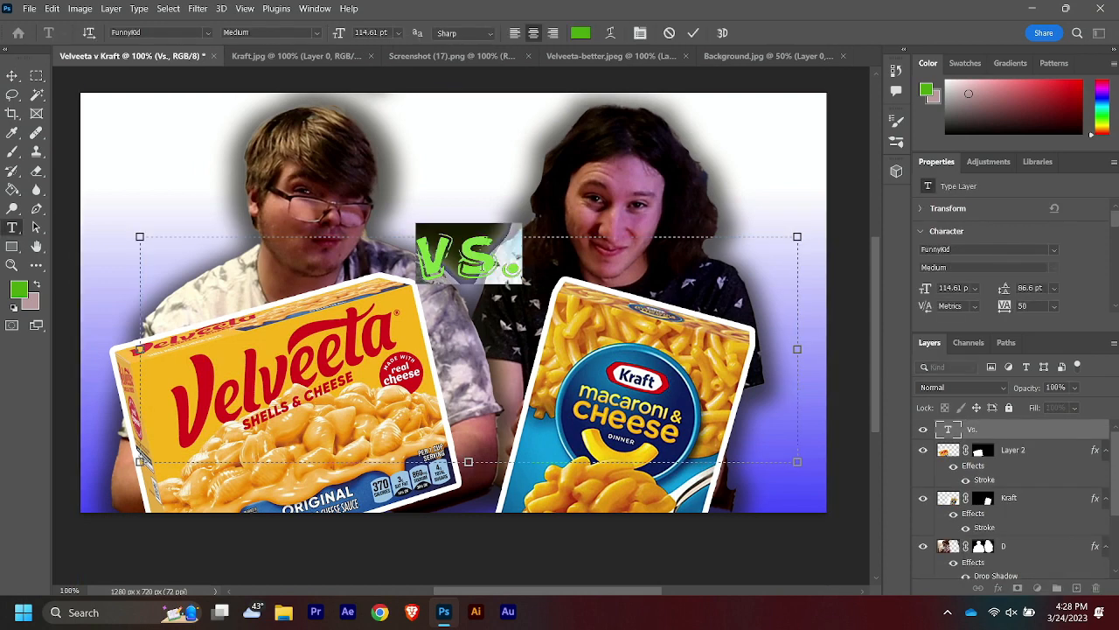
click(580, 33)
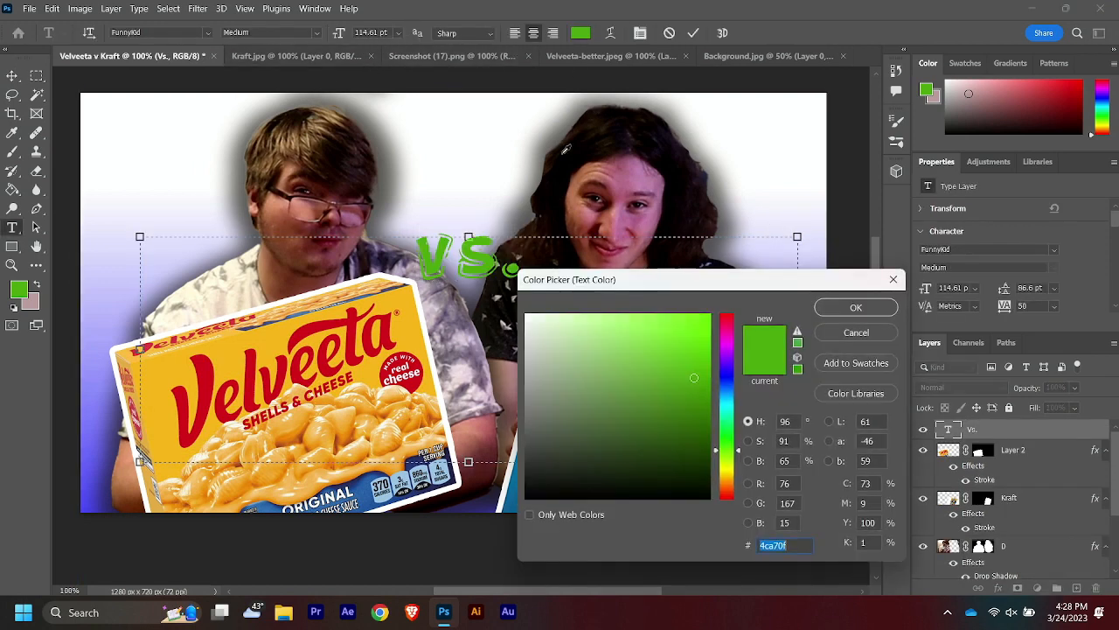
text(a70f0f)
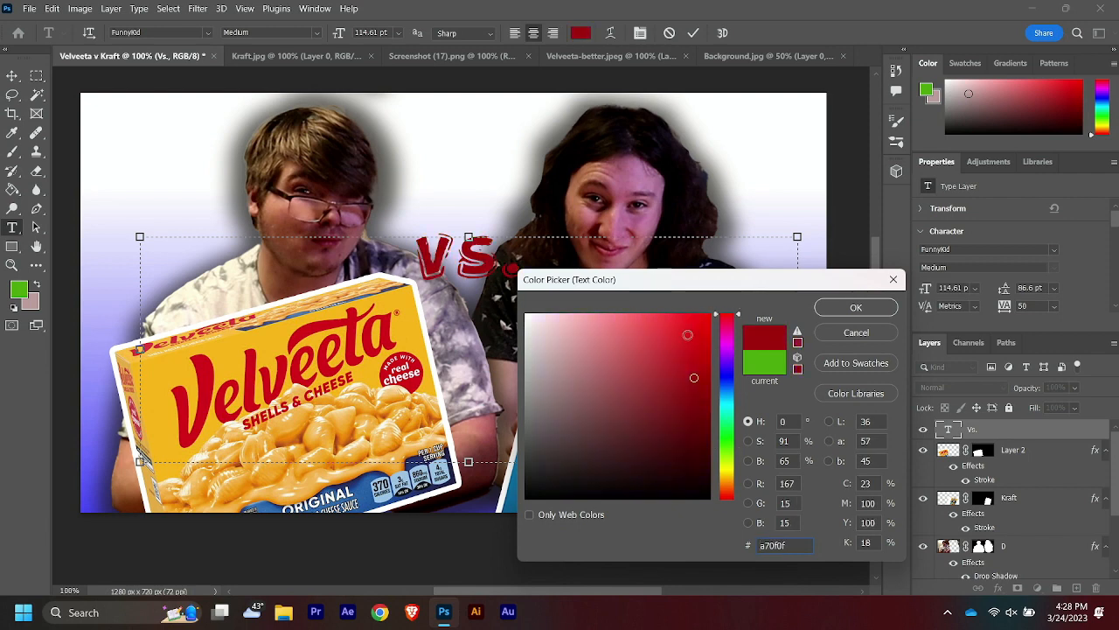
drag(687, 335, 689, 314)
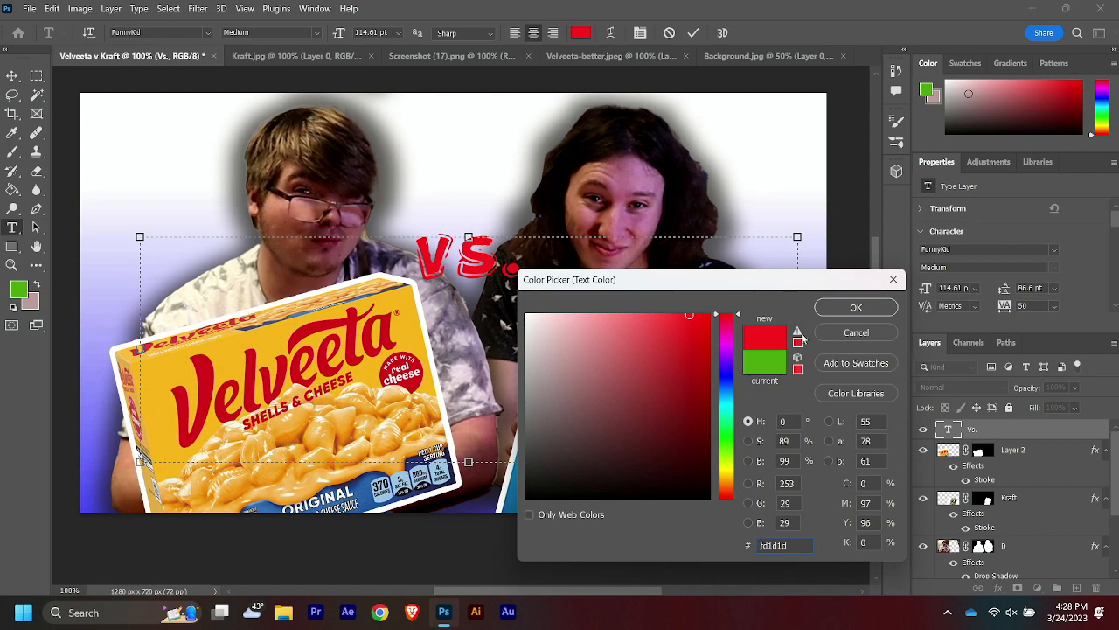
click(858, 308)
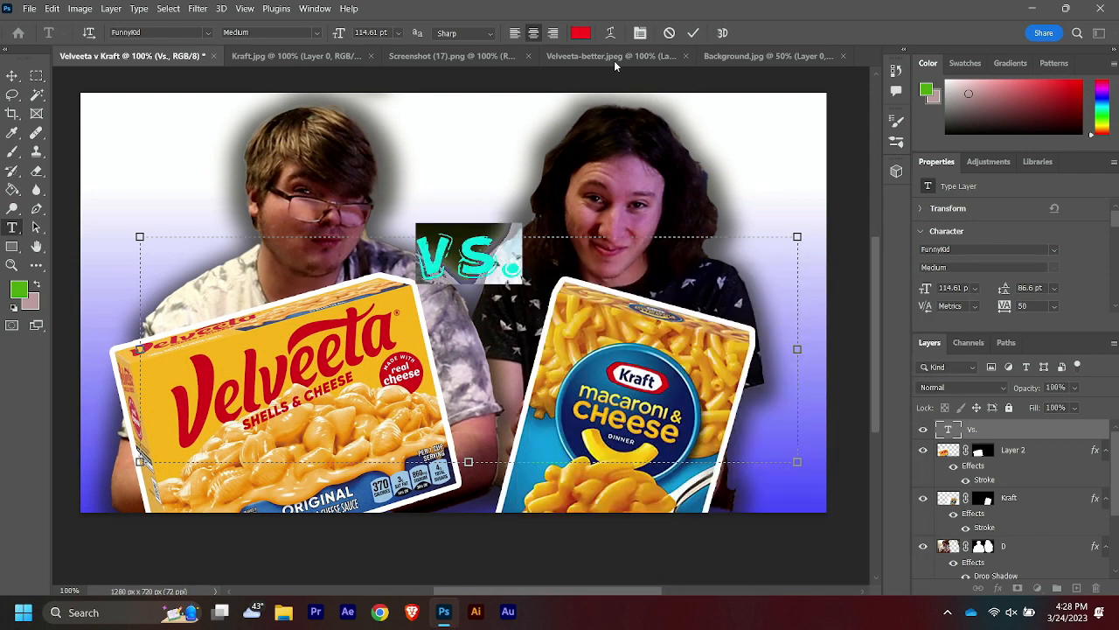
Try a 30 pt font size on the "Vs." text and return it to 114.61 pt.
click(399, 34)
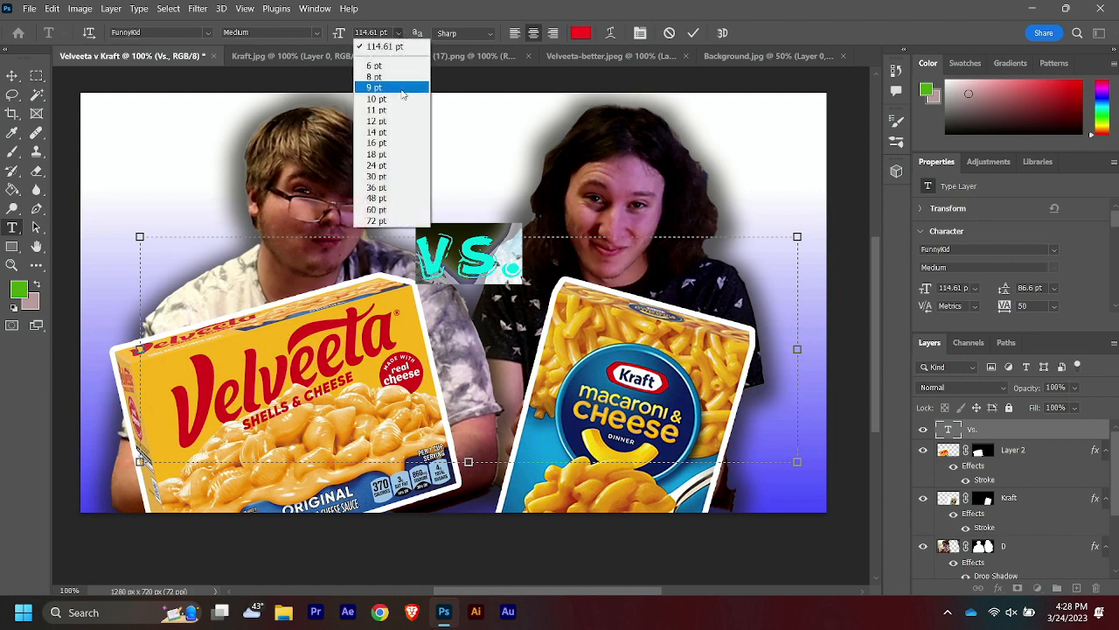
click(394, 176)
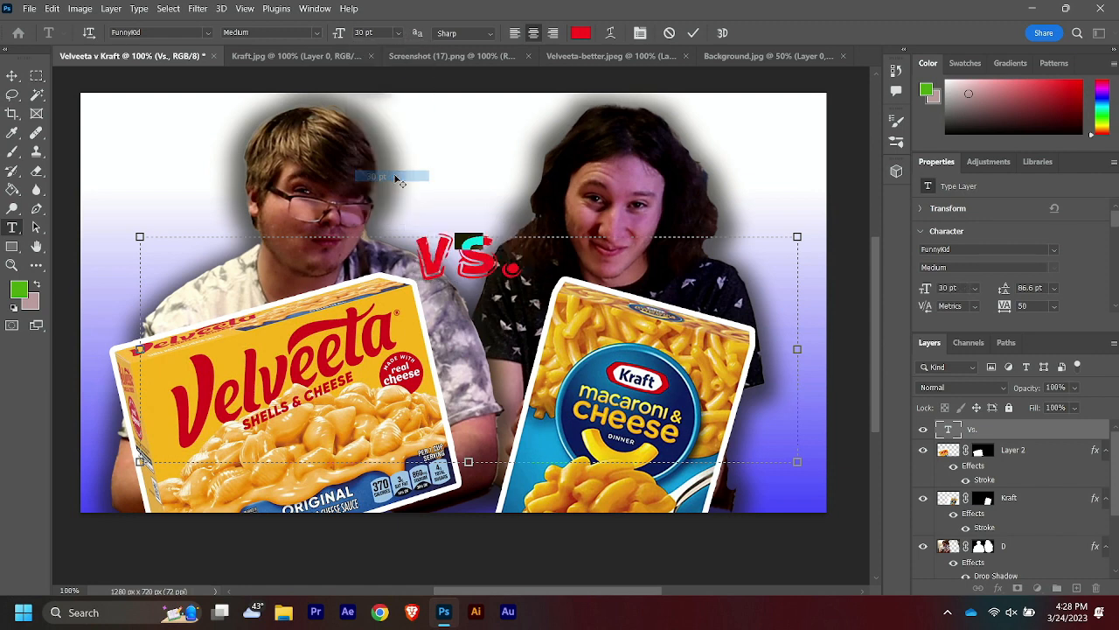
click(397, 33)
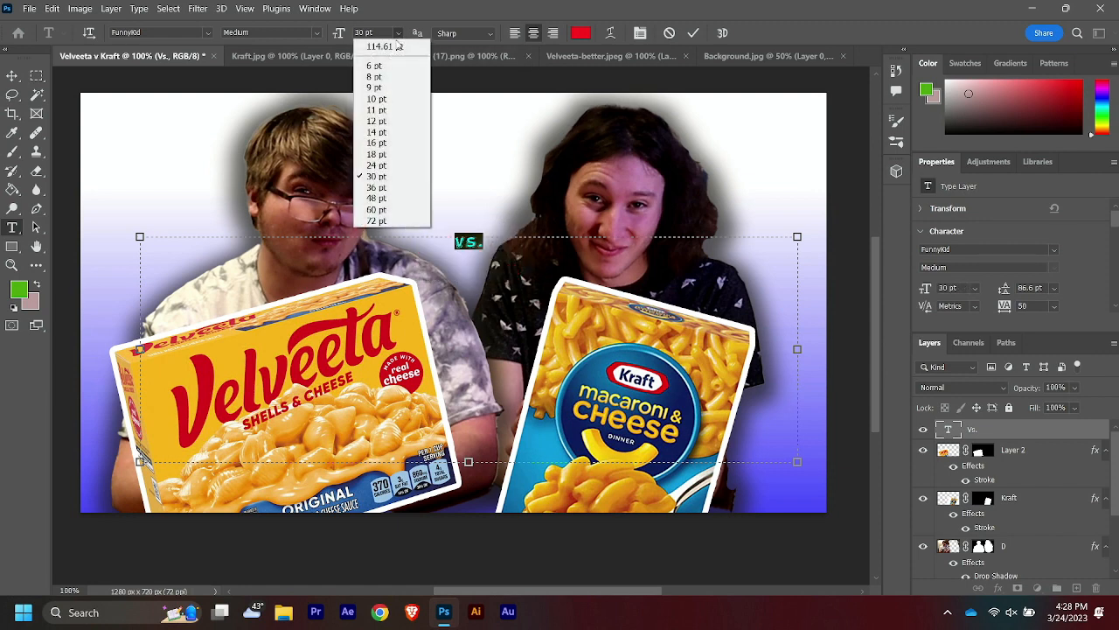
click(384, 47)
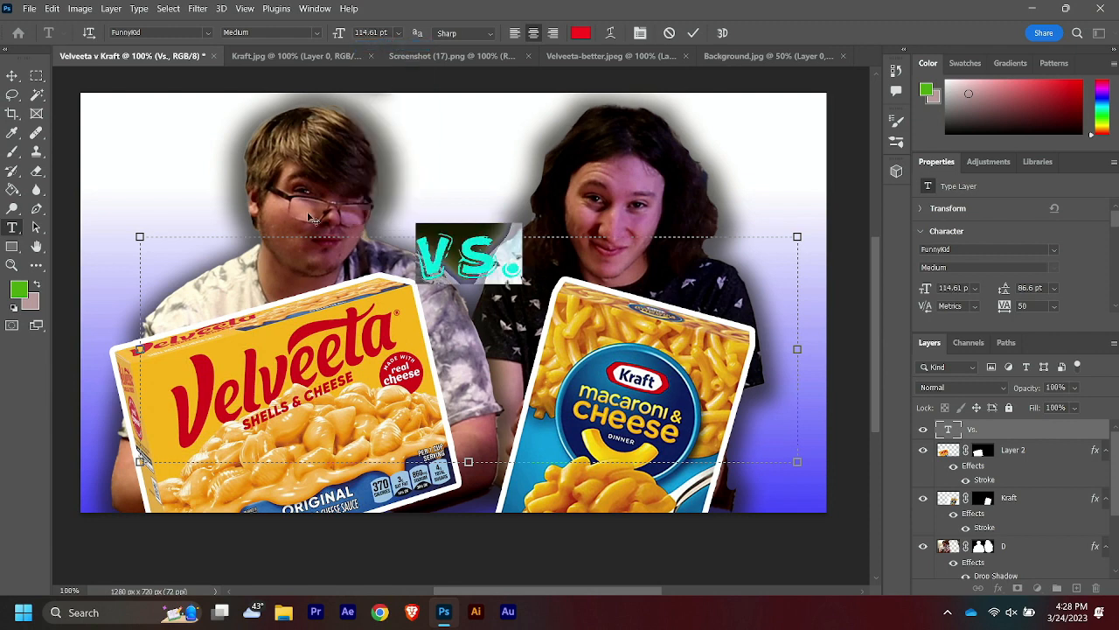
Set the "Vs." text size to 300 pt and move it down over the lower inner edges of the two boxes.
click(364, 32)
text(300)
click(12, 76)
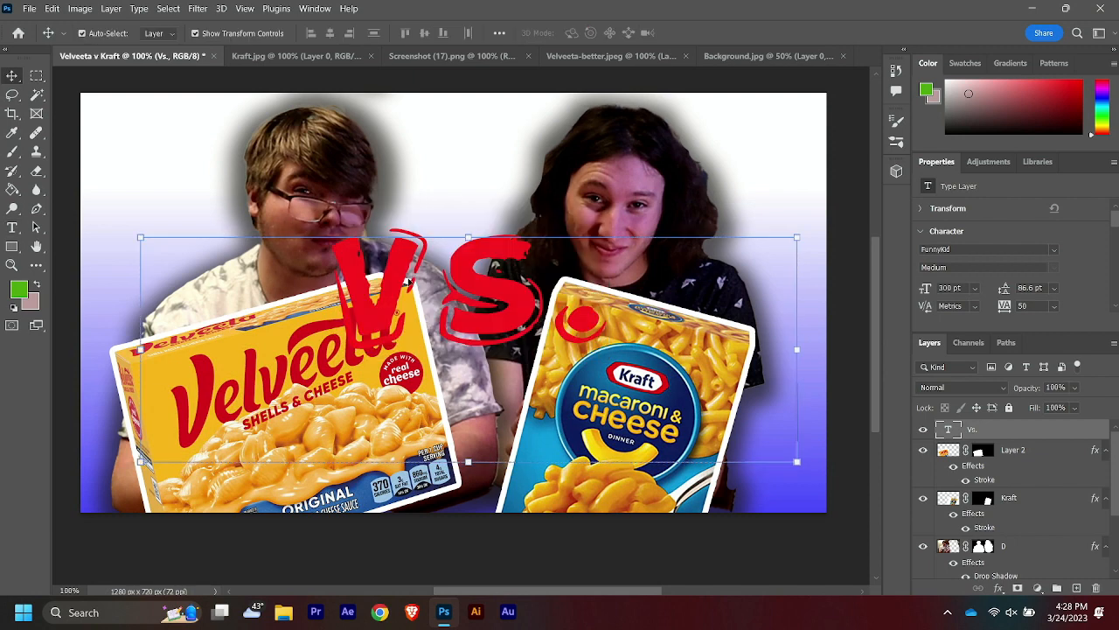
drag(504, 311, 534, 455)
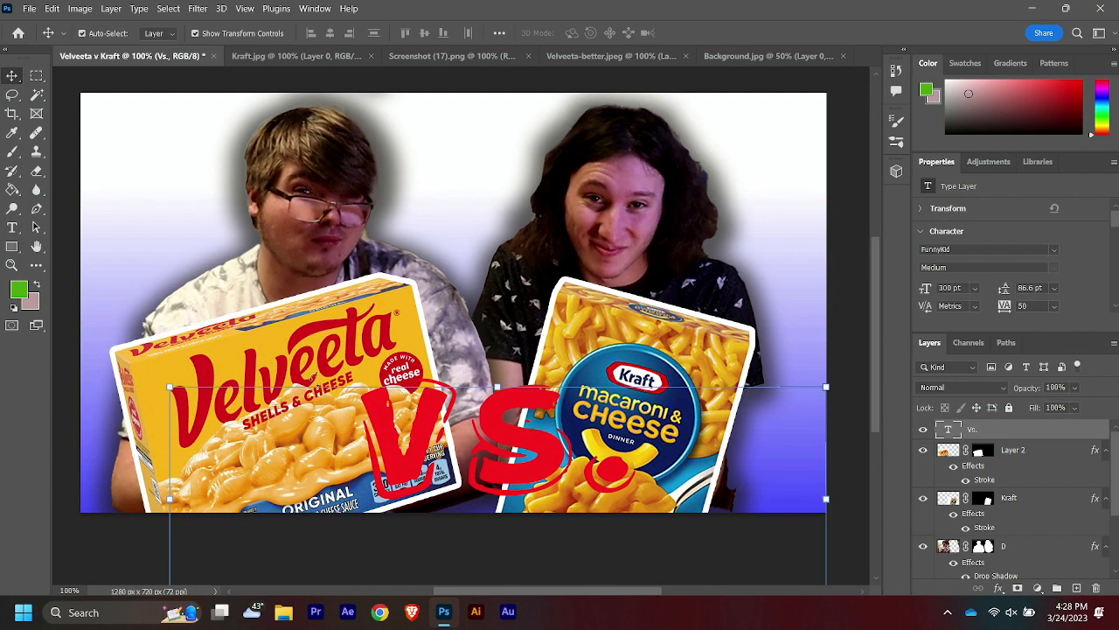
double_click(525, 435)
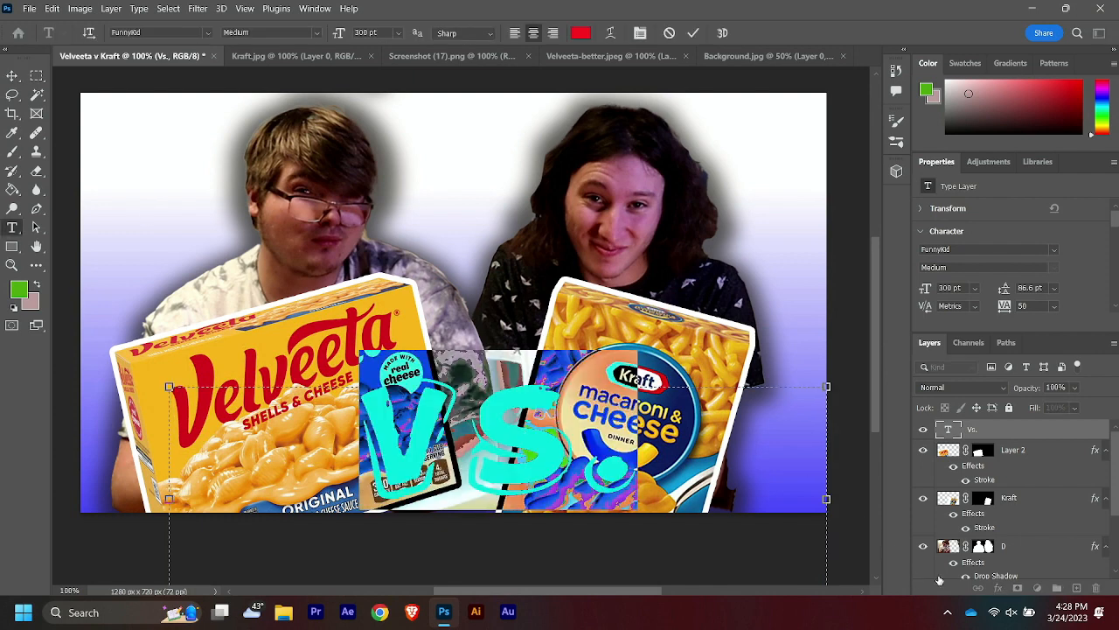
click(502, 441)
double_click(541, 441)
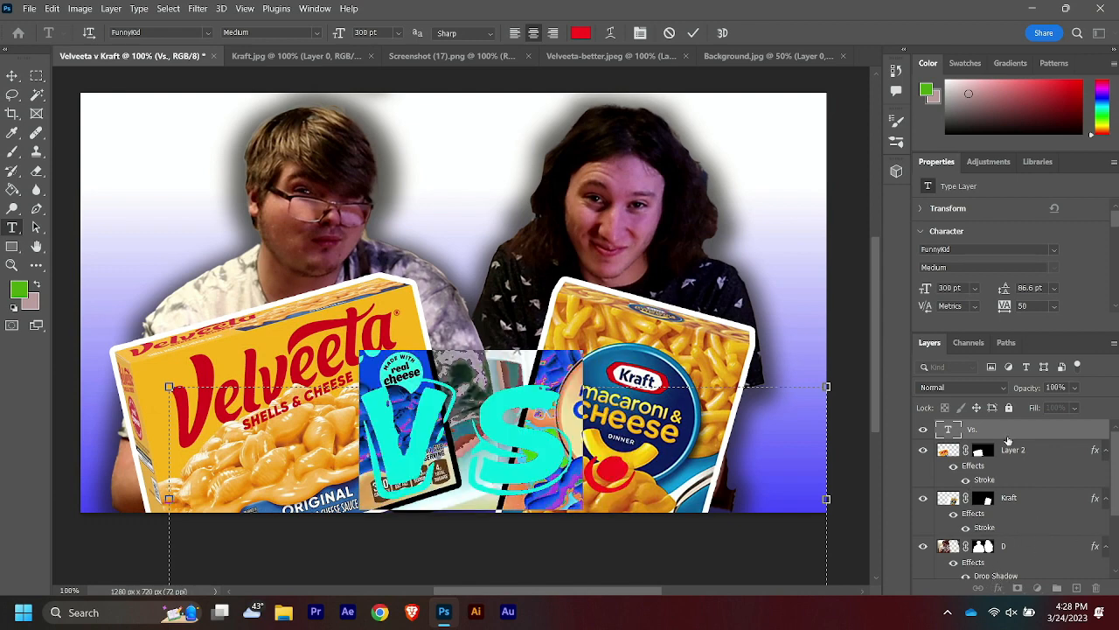
Add an Outer Glow effect to the "Vs." text layer.
click(1009, 437)
click(997, 588)
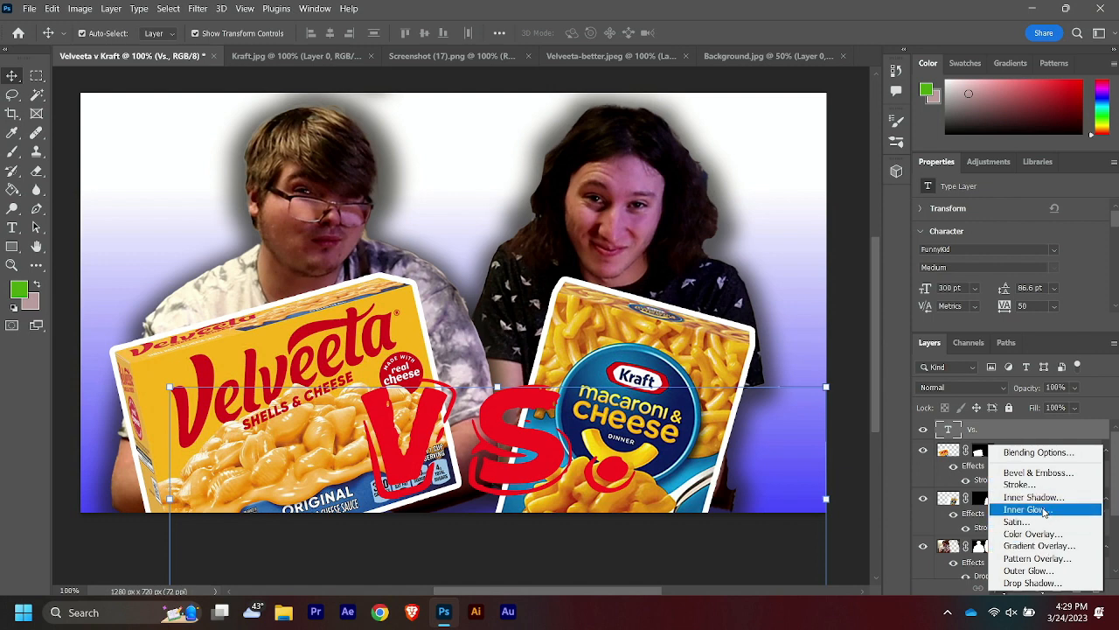
click(1041, 570)
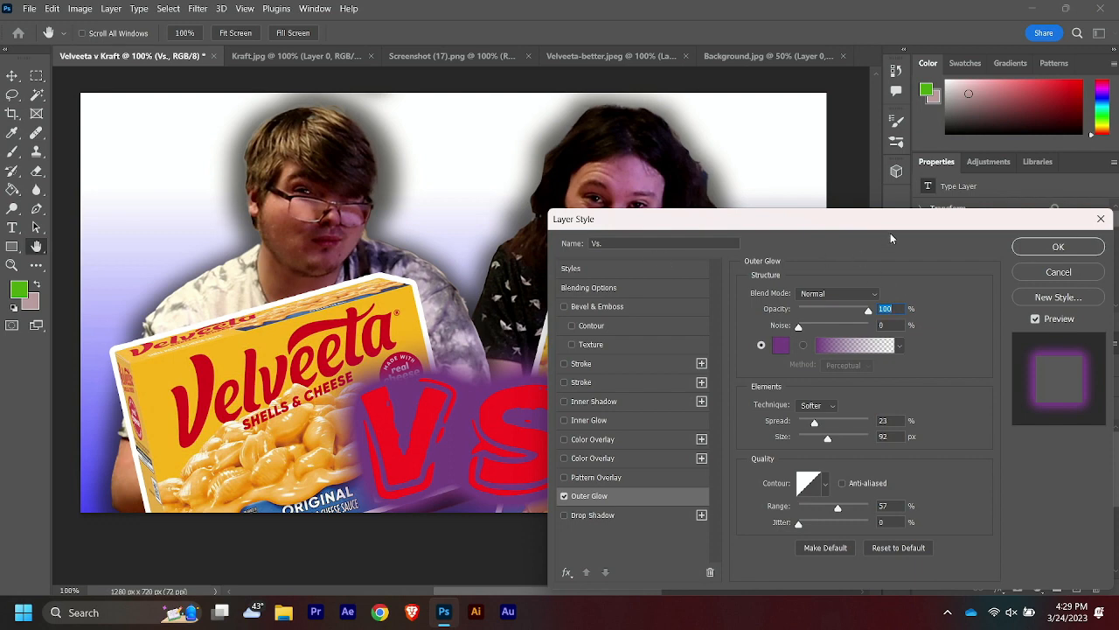
drag(891, 238, 1092, 231)
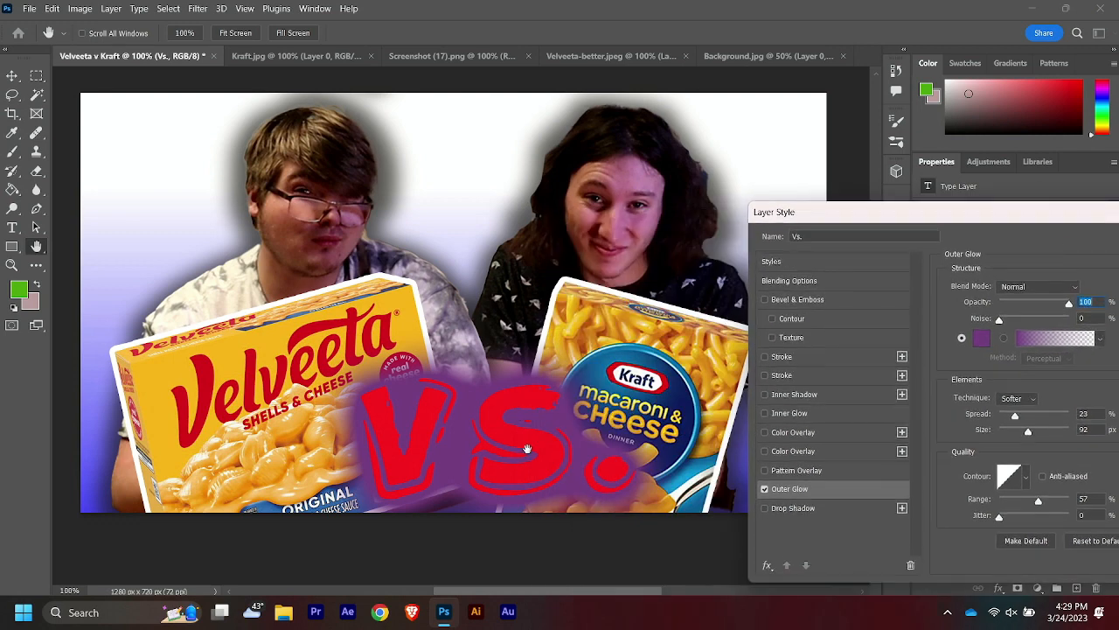
drag(526, 448, 525, 441)
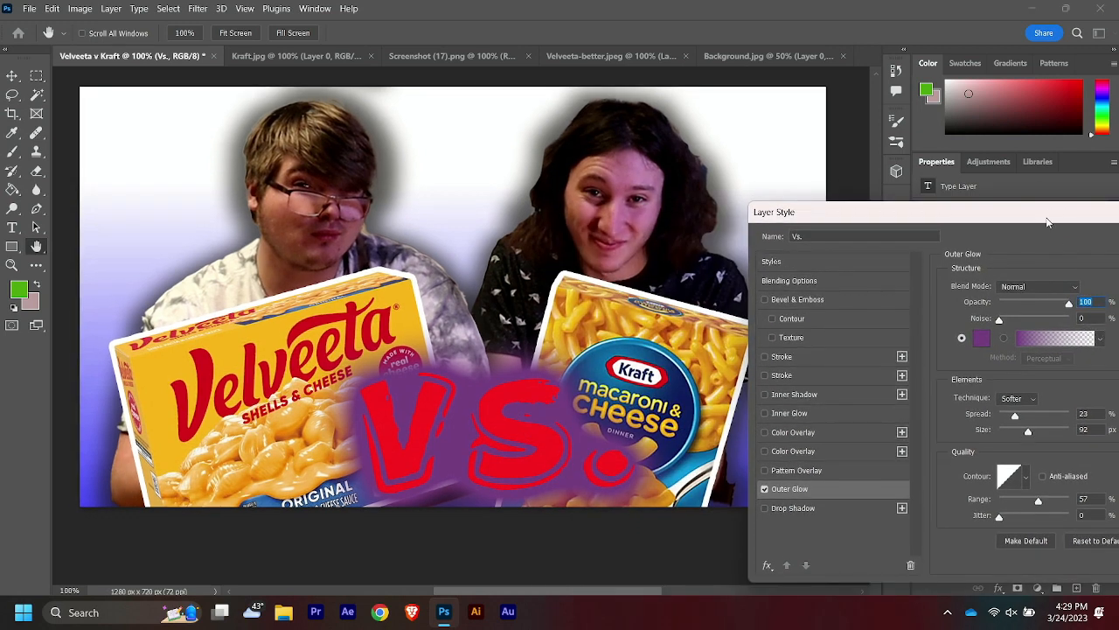
drag(1048, 223, 841, 209)
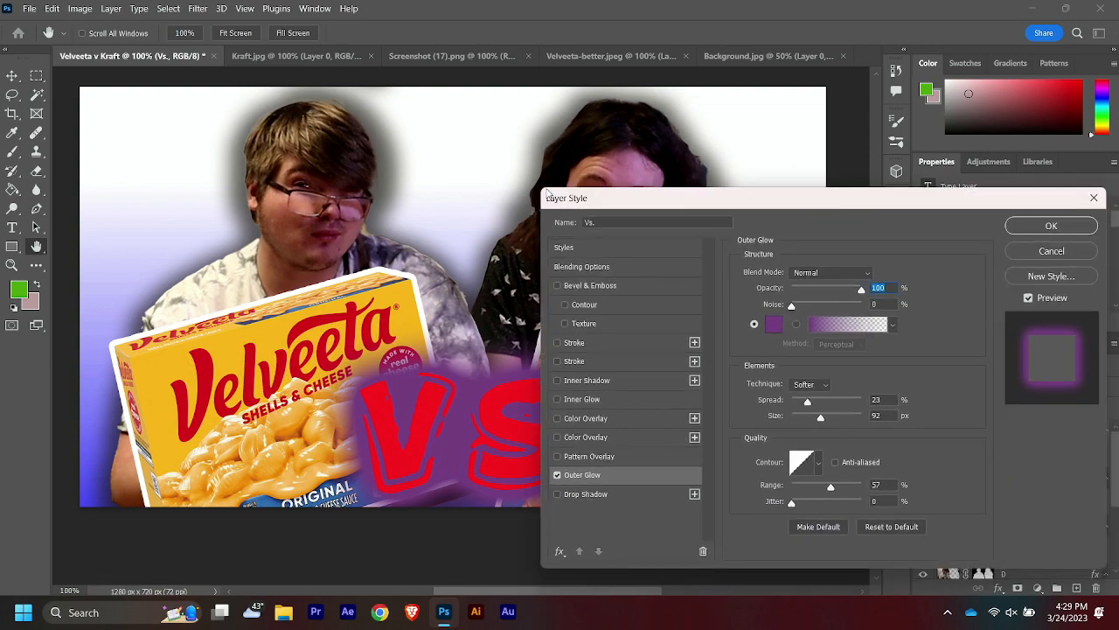
drag(547, 194, 532, 119)
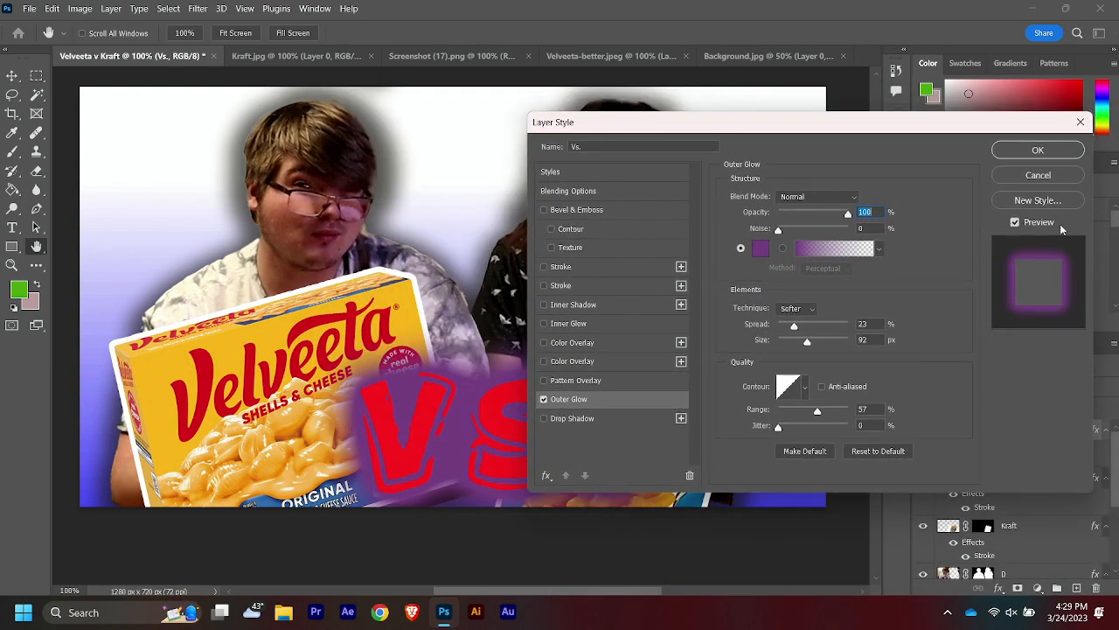
Set the outer glow colour of the "Vs." text to blue 316eb3.
click(761, 252)
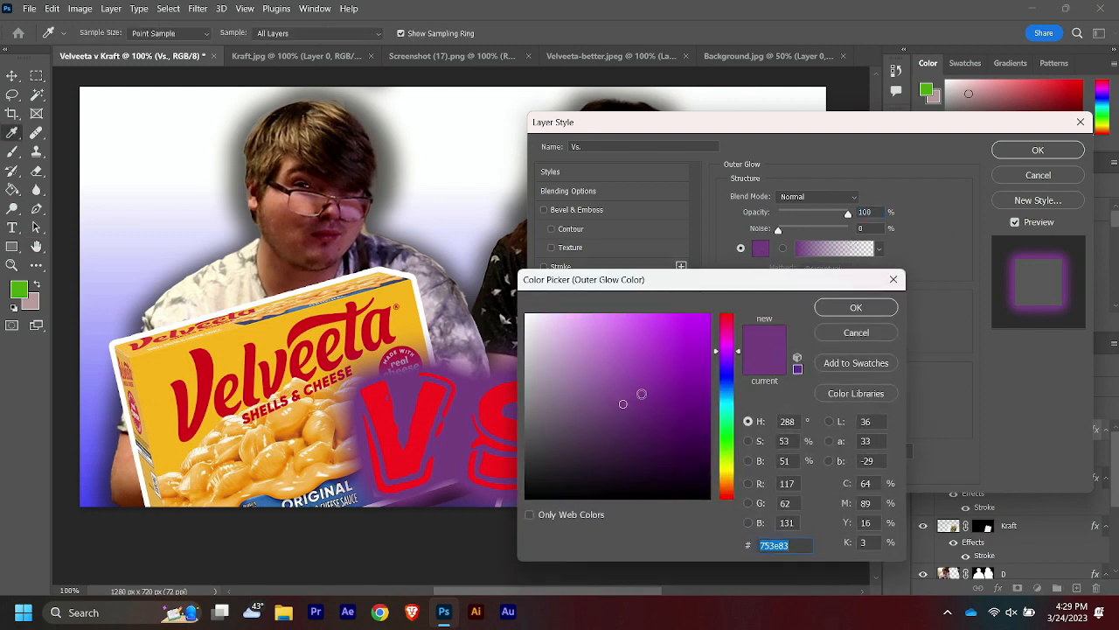
click(725, 381)
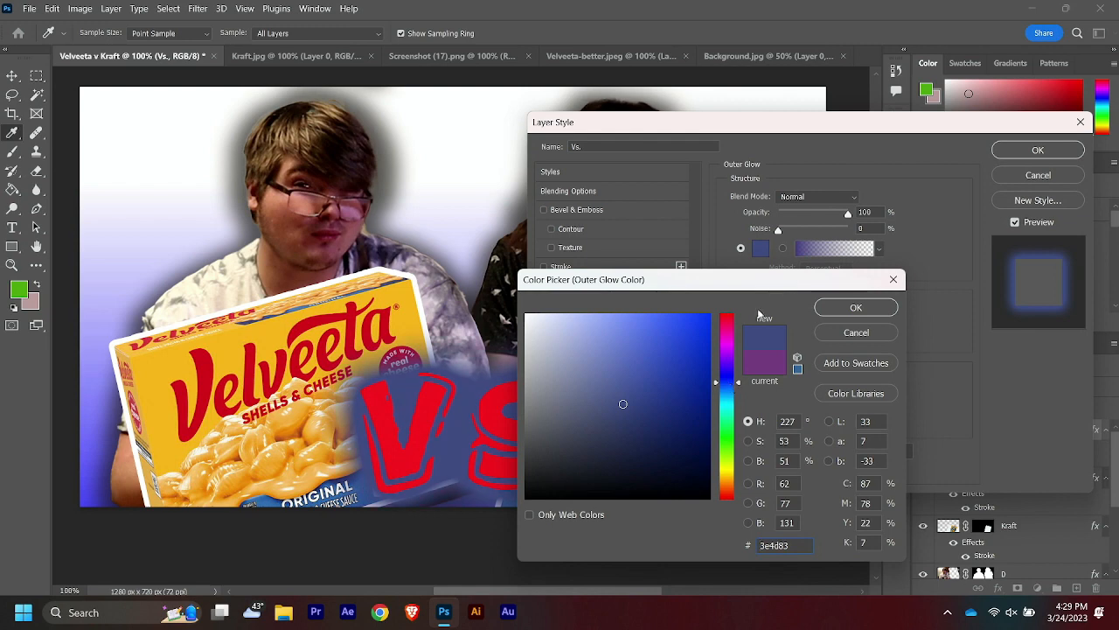
drag(777, 279, 973, 273)
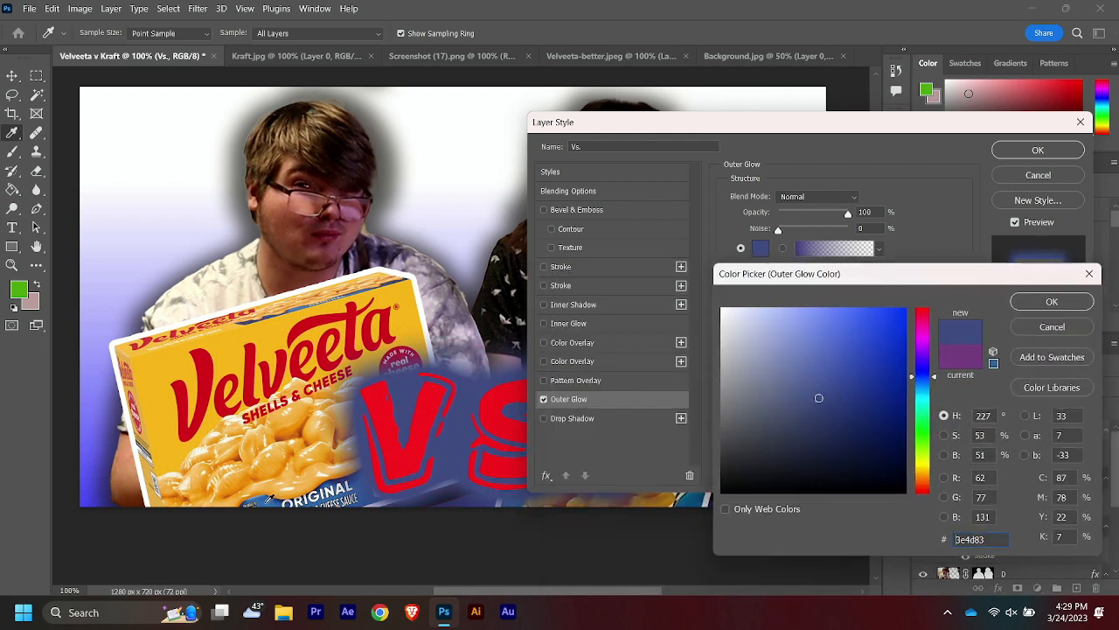
click(855, 363)
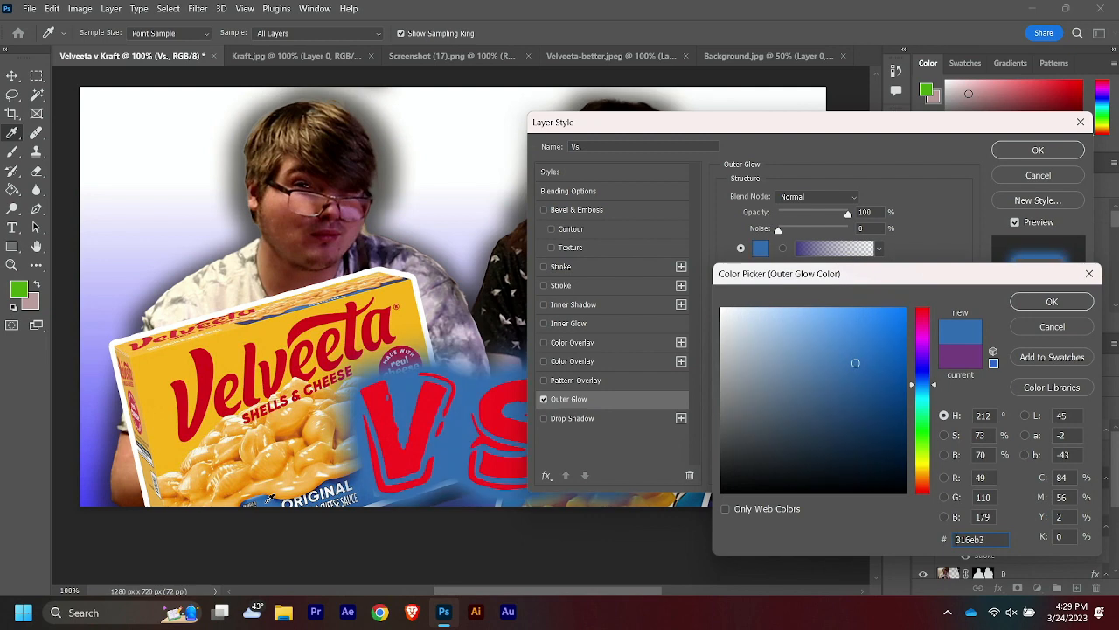
click(557, 125)
click(1052, 302)
key(h)
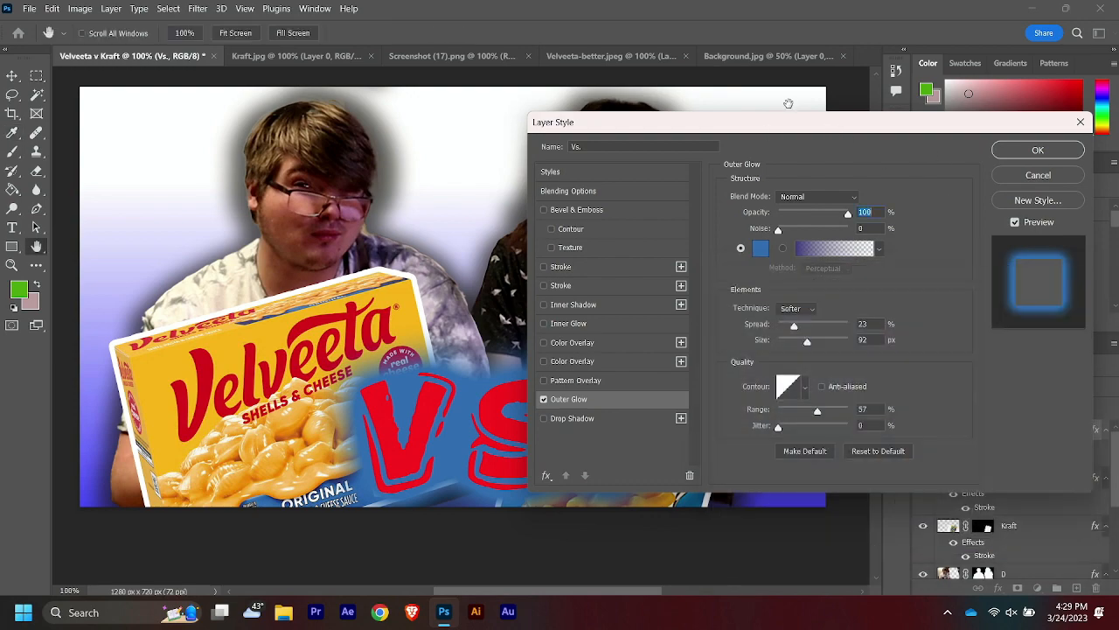
Sample glow colours from the two boxes, settle on a brighter blue 2b4cb0 for the outer glow, and apply the layer style.
drag(816, 120, 391, 23)
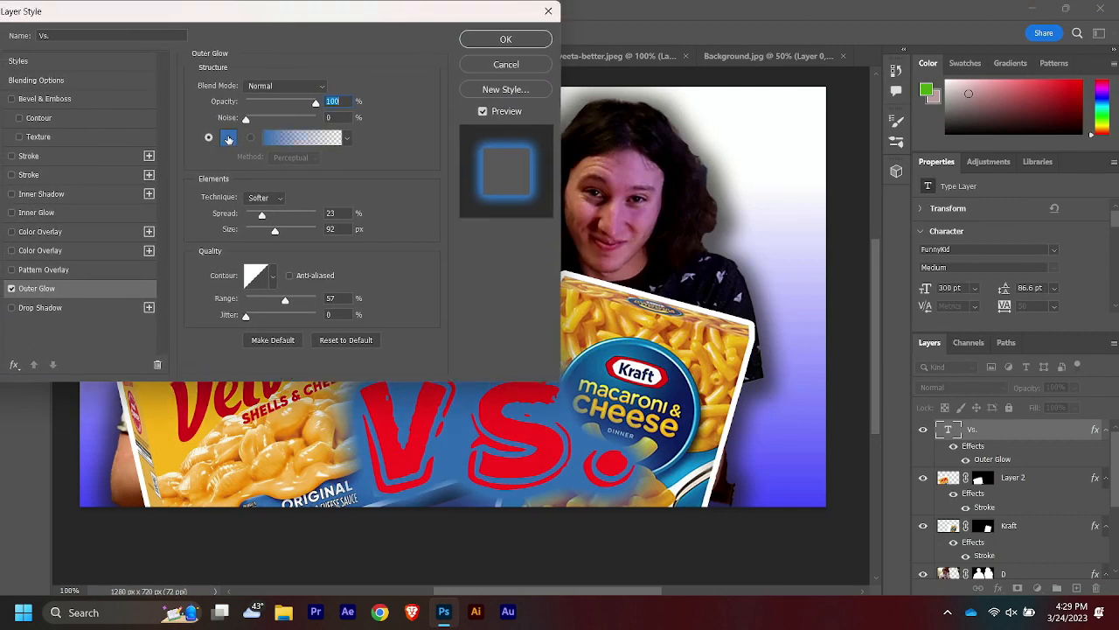
click(228, 138)
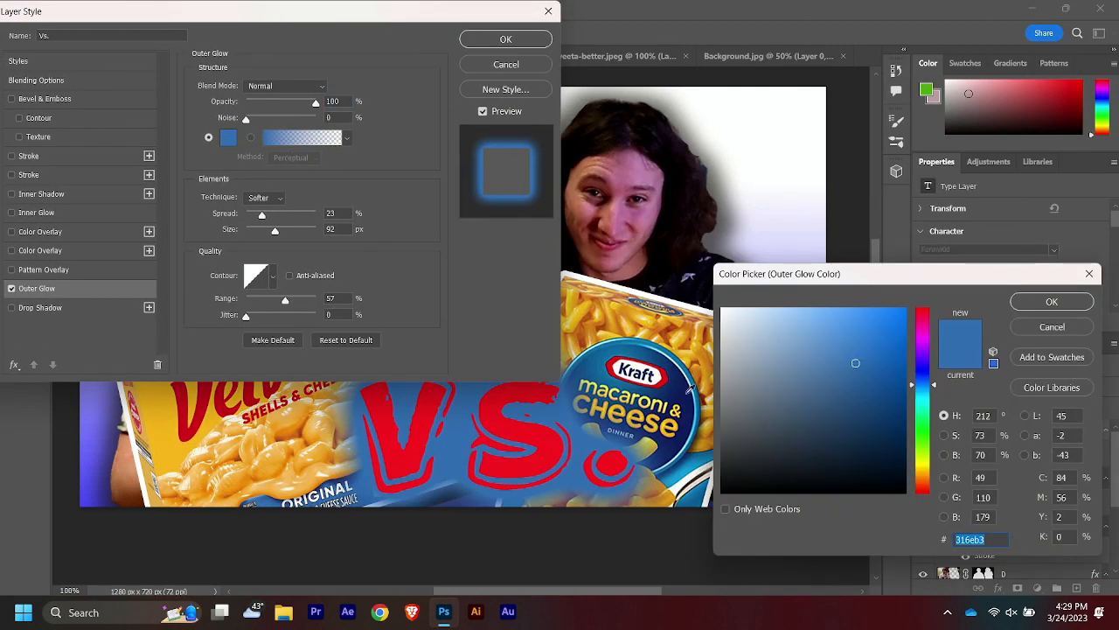
click(680, 387)
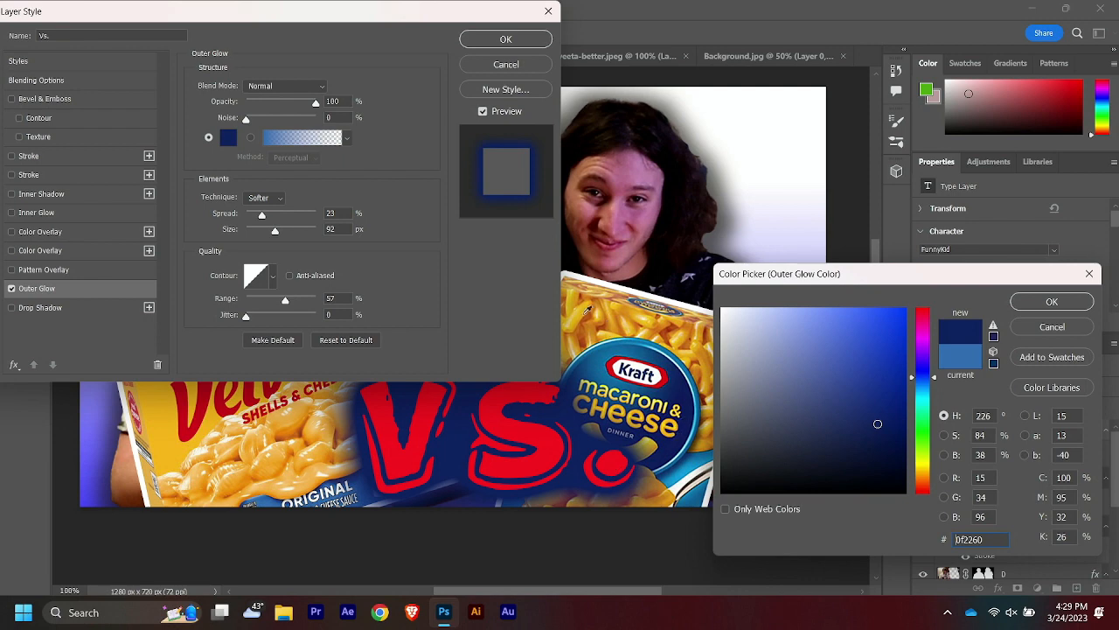
click(175, 420)
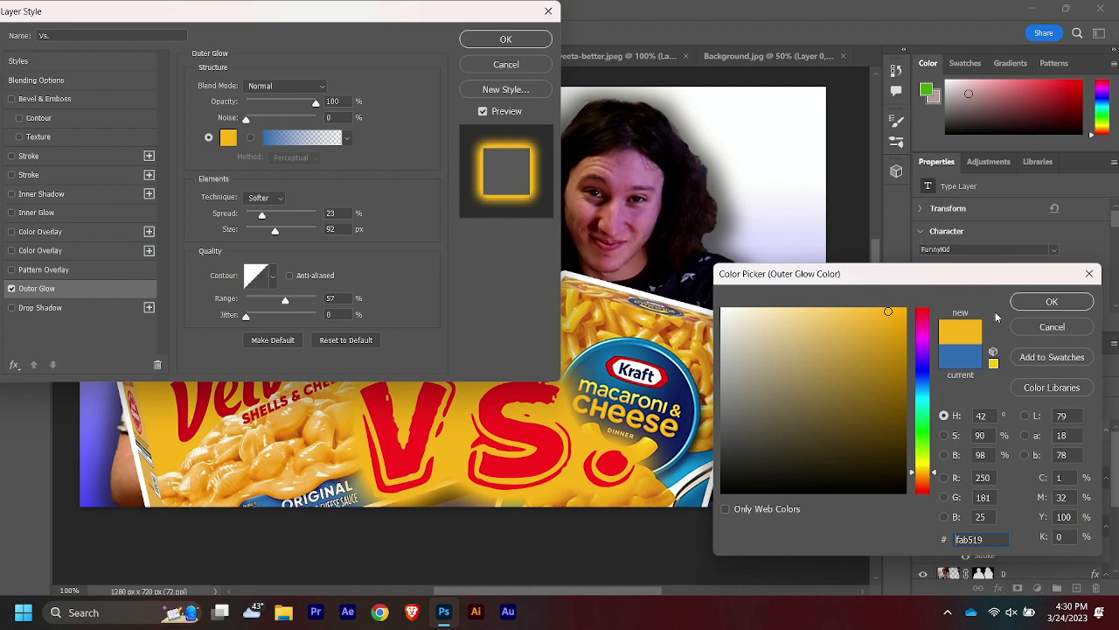
click(679, 386)
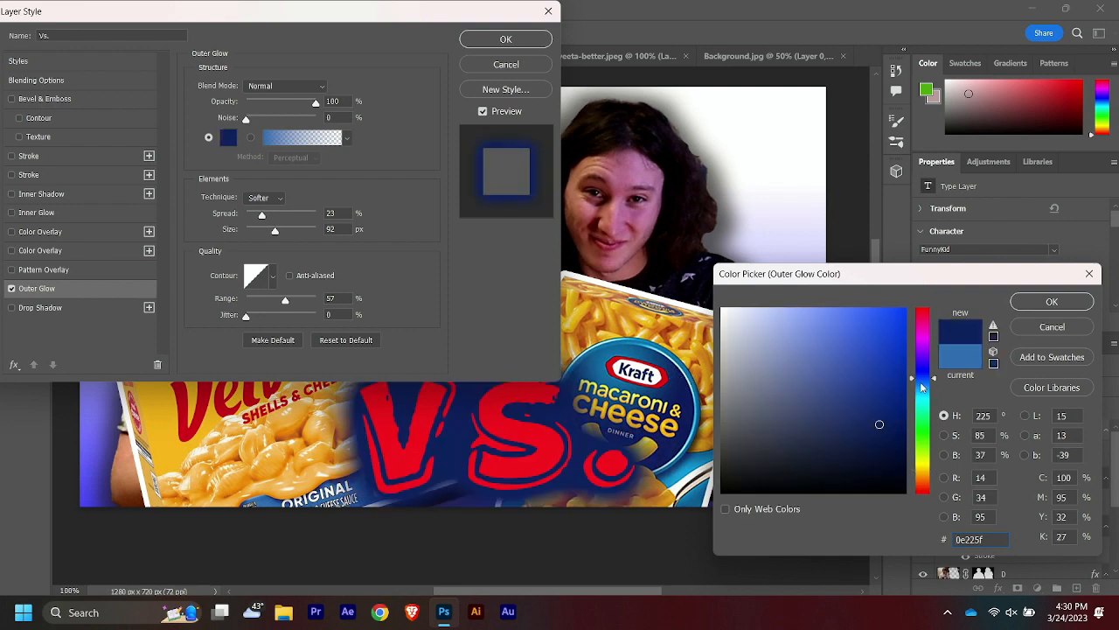
drag(881, 422, 861, 366)
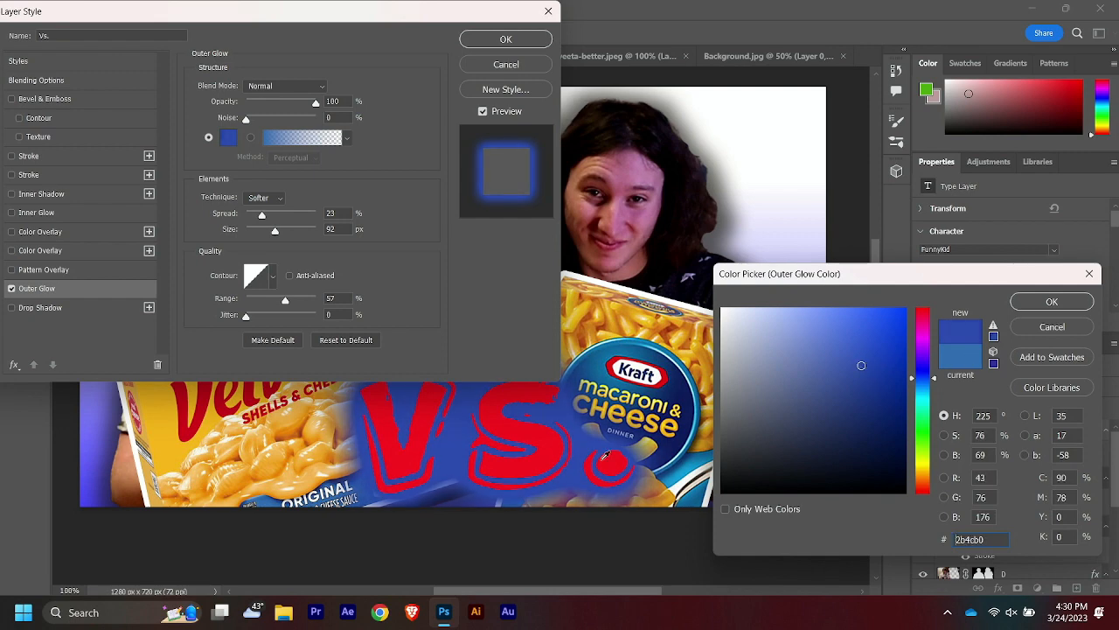
click(534, 41)
click(1052, 301)
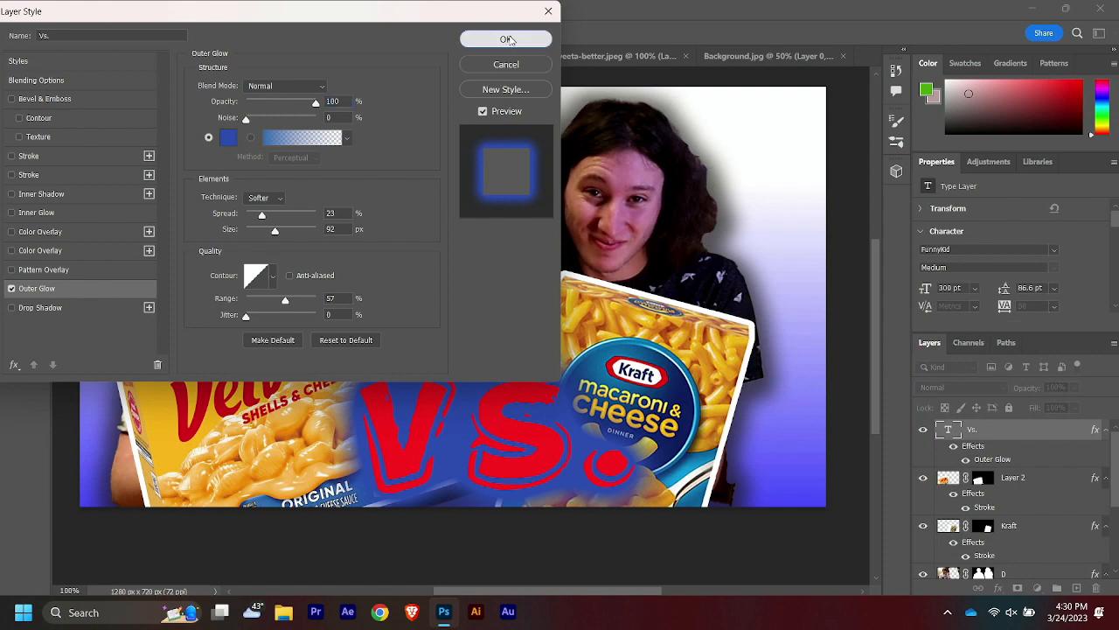
click(508, 40)
Sample the red of the Velveeta lettering for the "Vs." text and soften its colour to c82834.
double_click(495, 437)
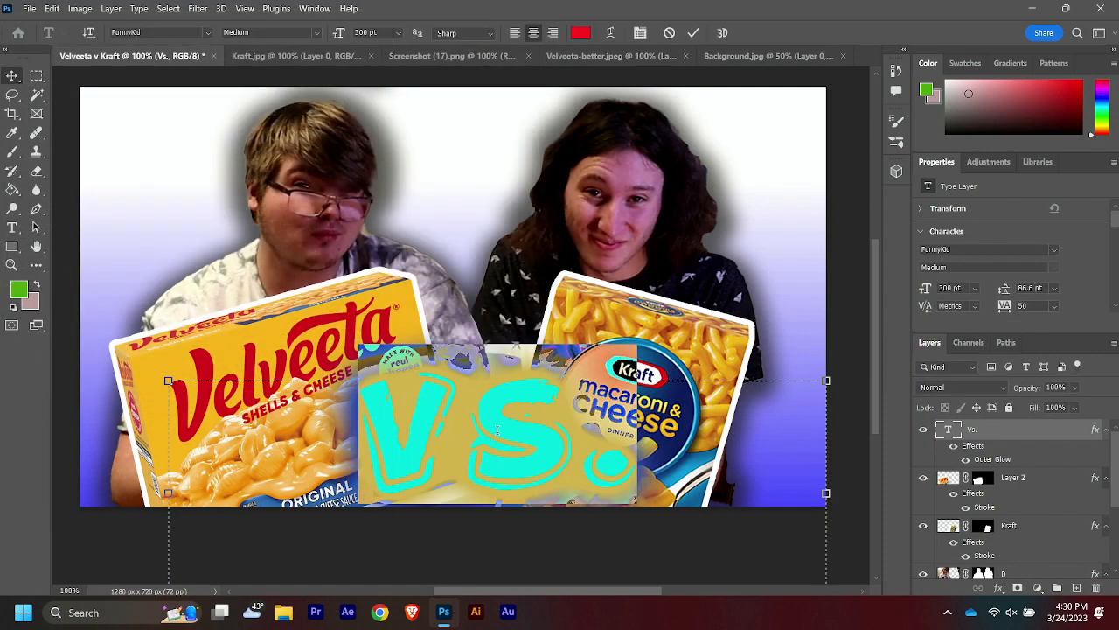
click(581, 33)
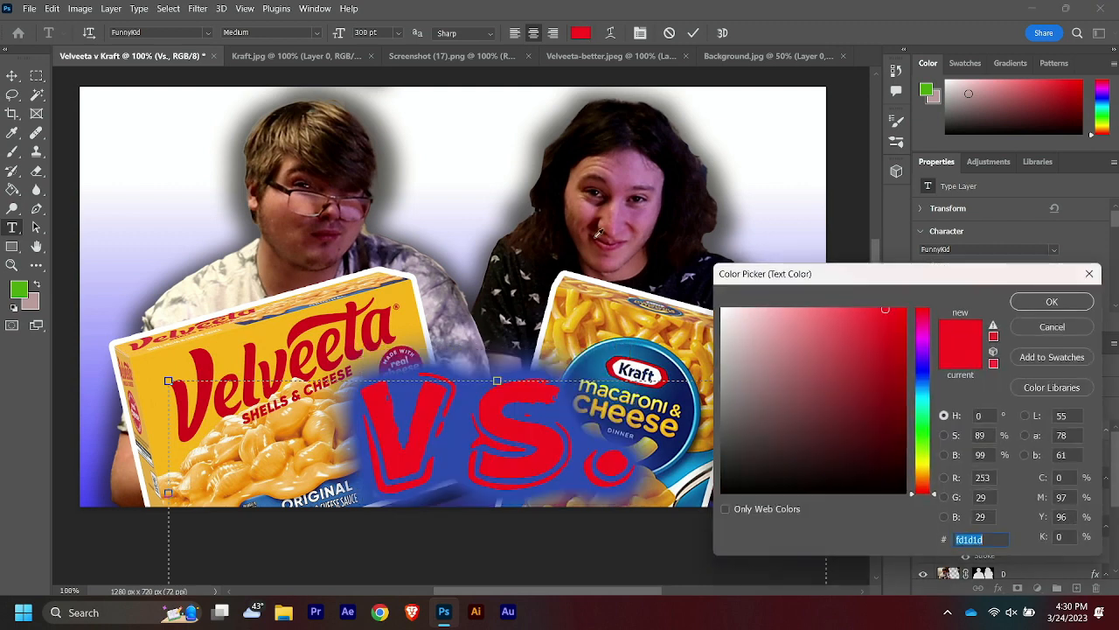
click(204, 374)
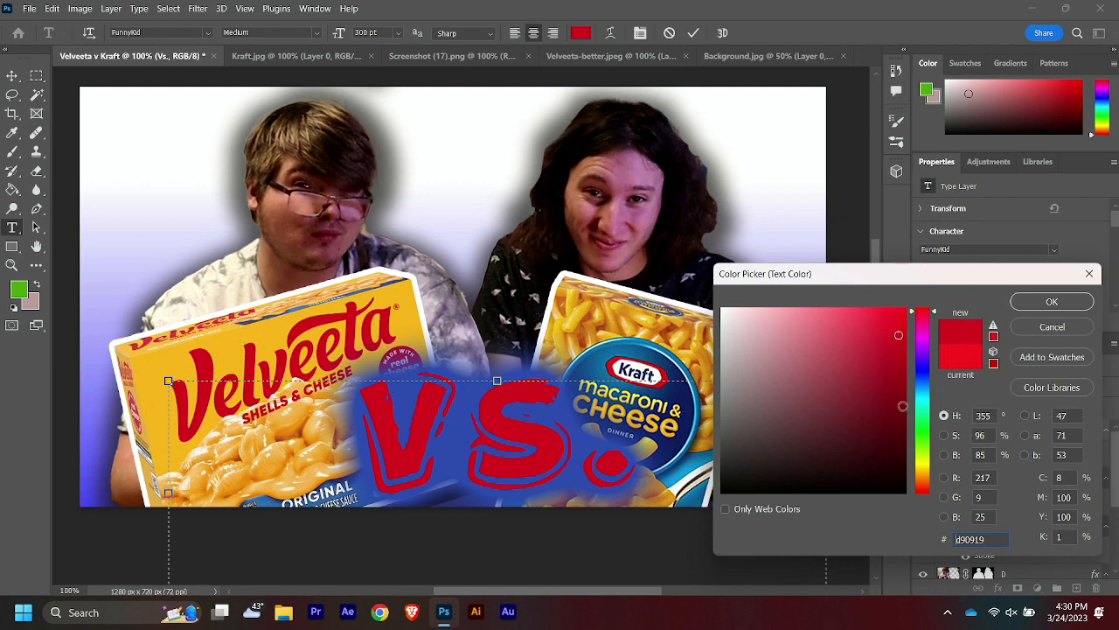
mouse_move(903, 335)
mouse_down()
mouse_move(901, 354)
mouse_move(880, 331)
mouse_move(870, 347)
mouse_up()
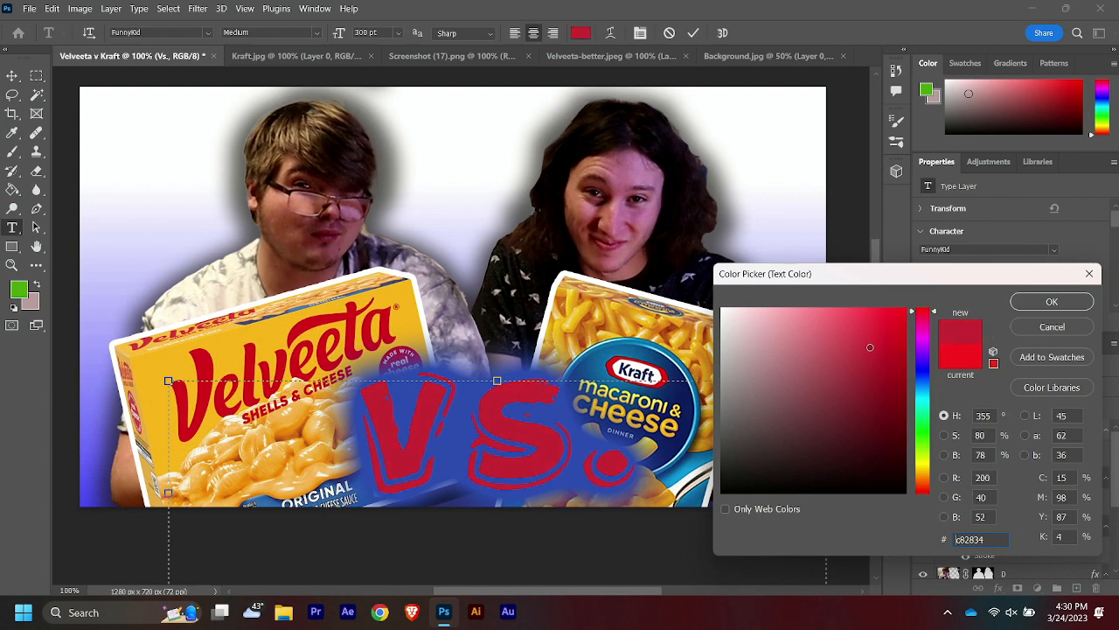
click(1036, 304)
Retype the title text as "Vs" without the period.
click(533, 424)
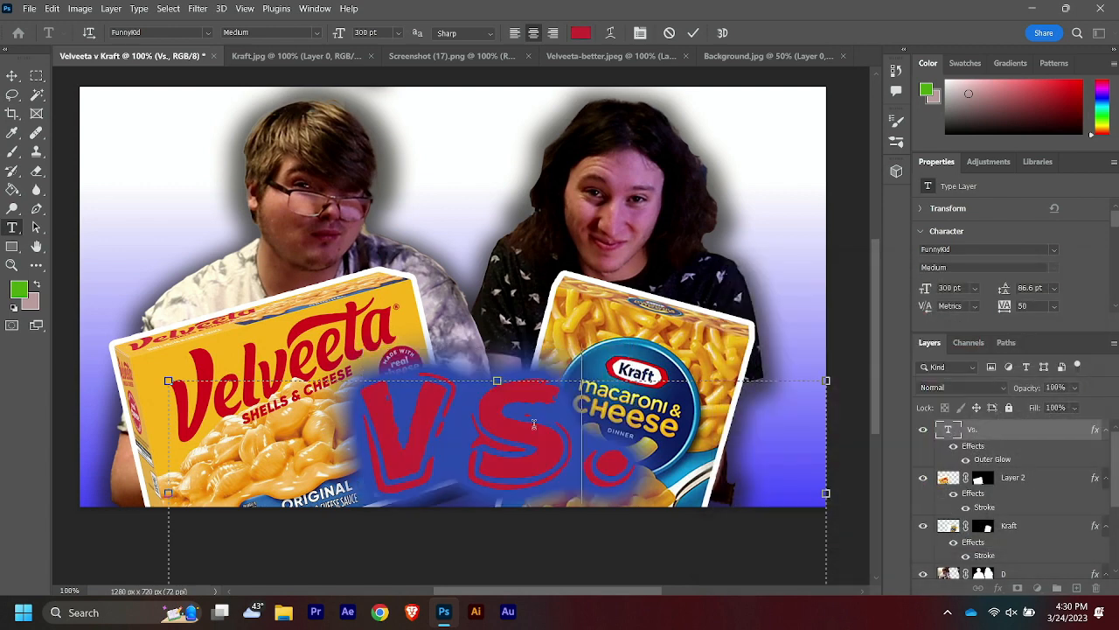
click(636, 460)
key(BackSpace)
key(BackSpace)
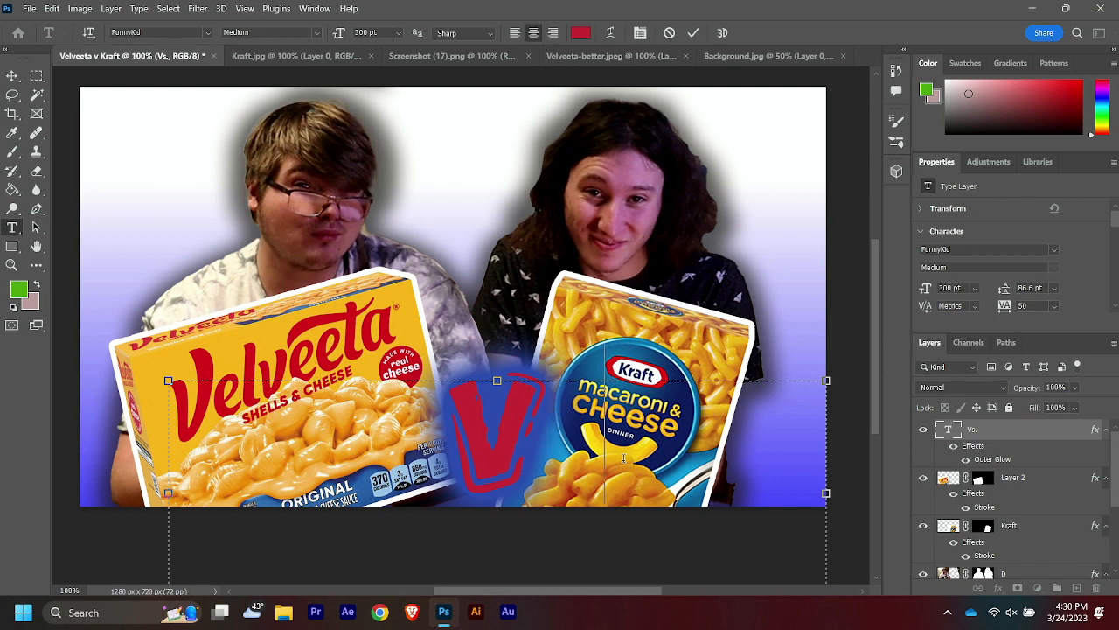
text(S)
key(Left)
key(BackSpace)
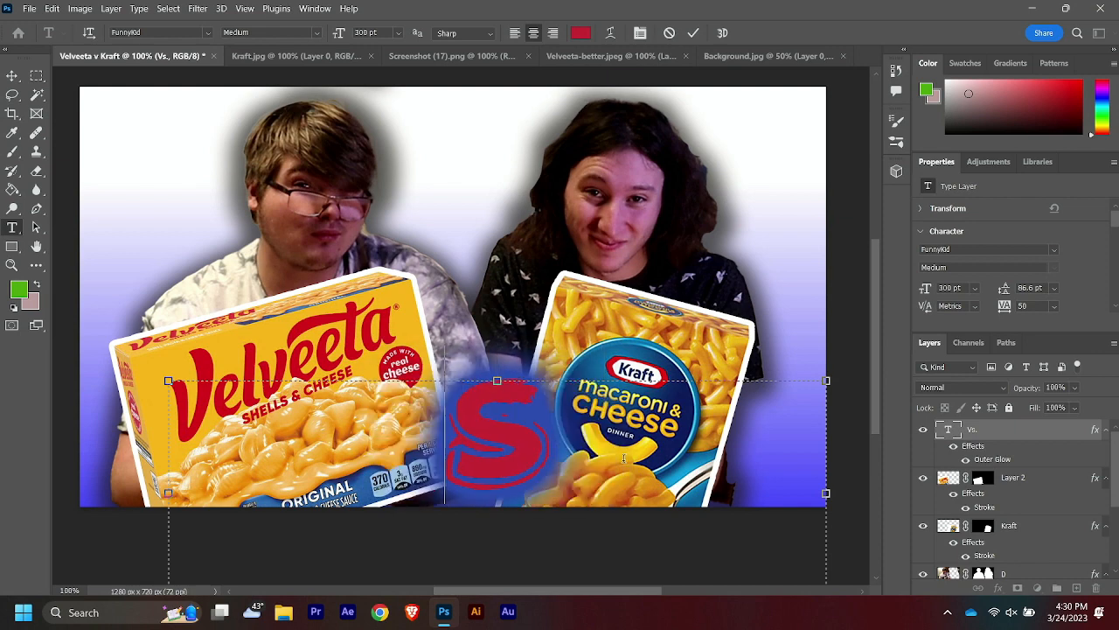
text(V)
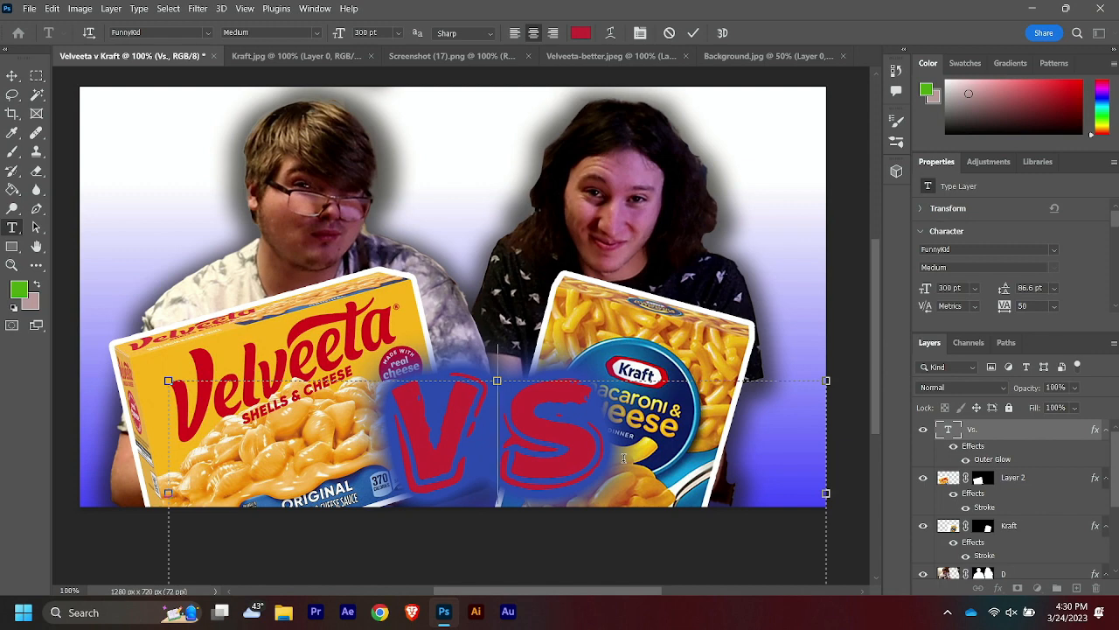
Change the font of the whole "Vs" text to Bowlby One SC.
double_click(541, 464)
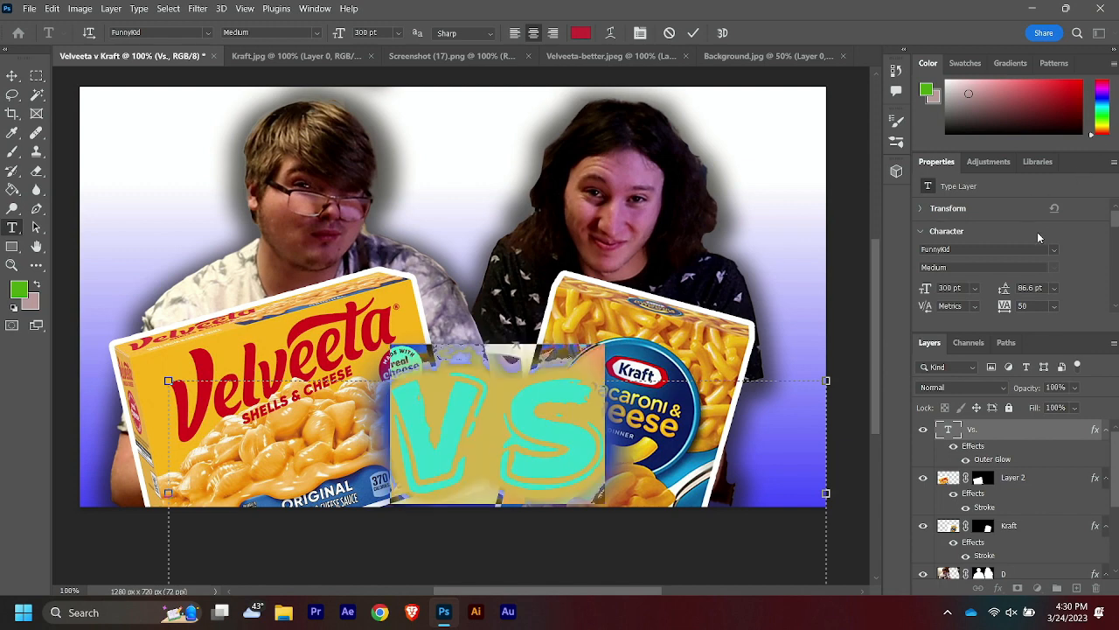
click(1052, 252)
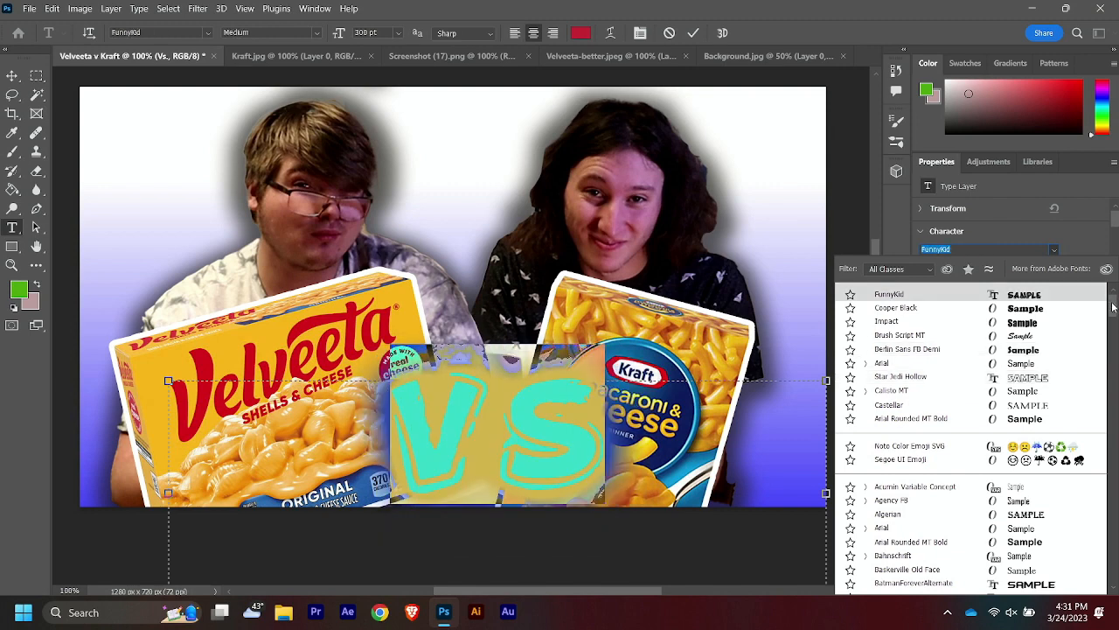
drag(1113, 306, 1115, 325)
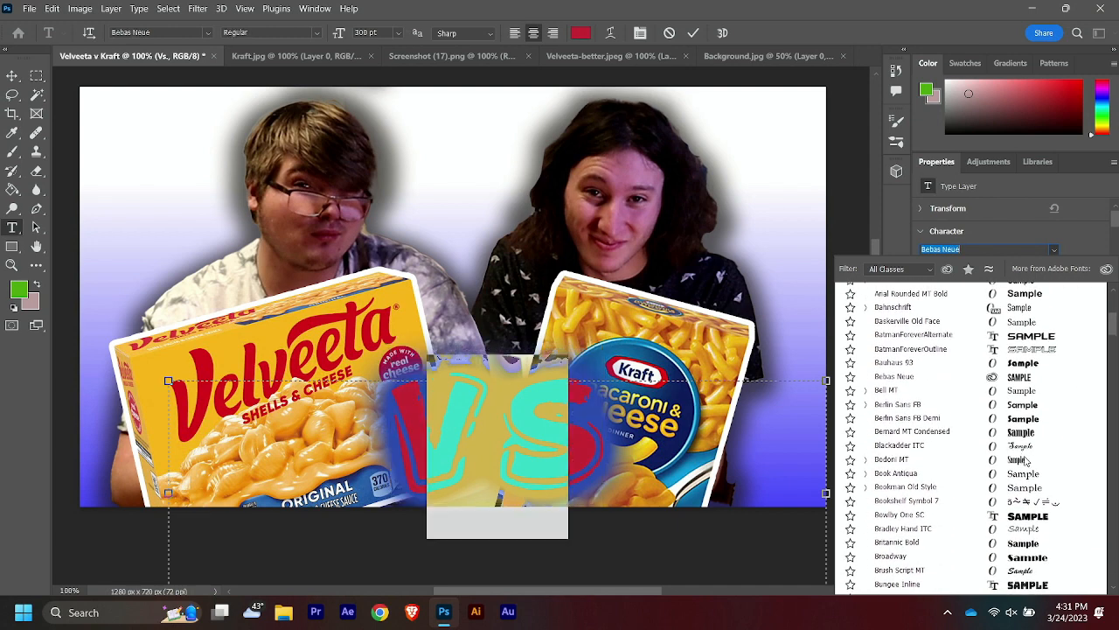
click(1039, 514)
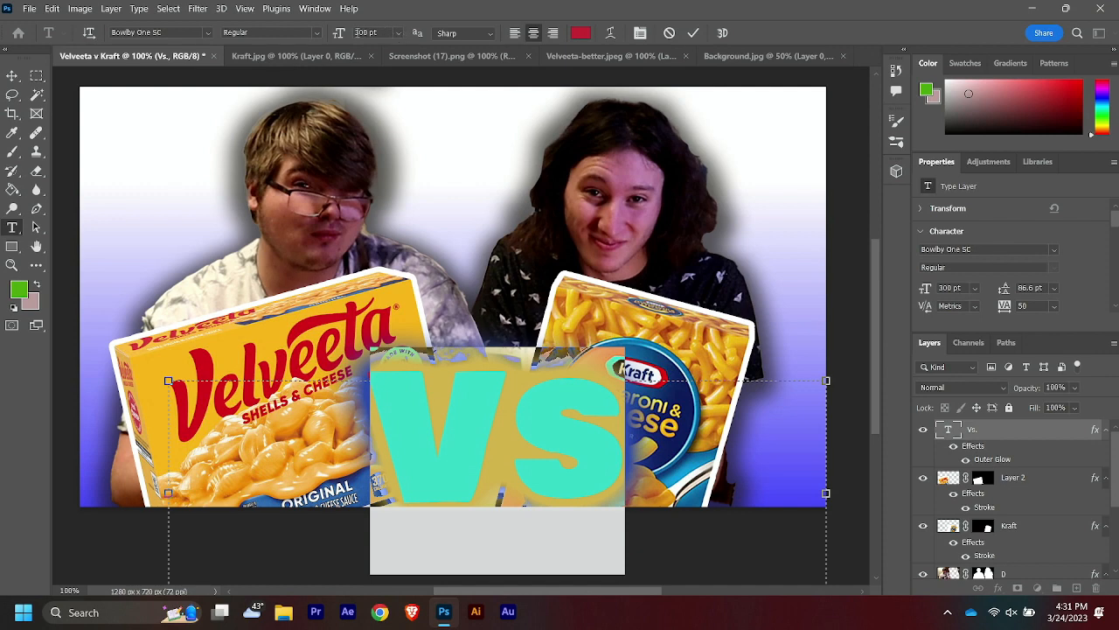
Set the "Vs" text size to 250 pt and move it slightly left and down between the two boxes.
click(360, 32)
double_click(360, 32)
text(250)
key(Return)
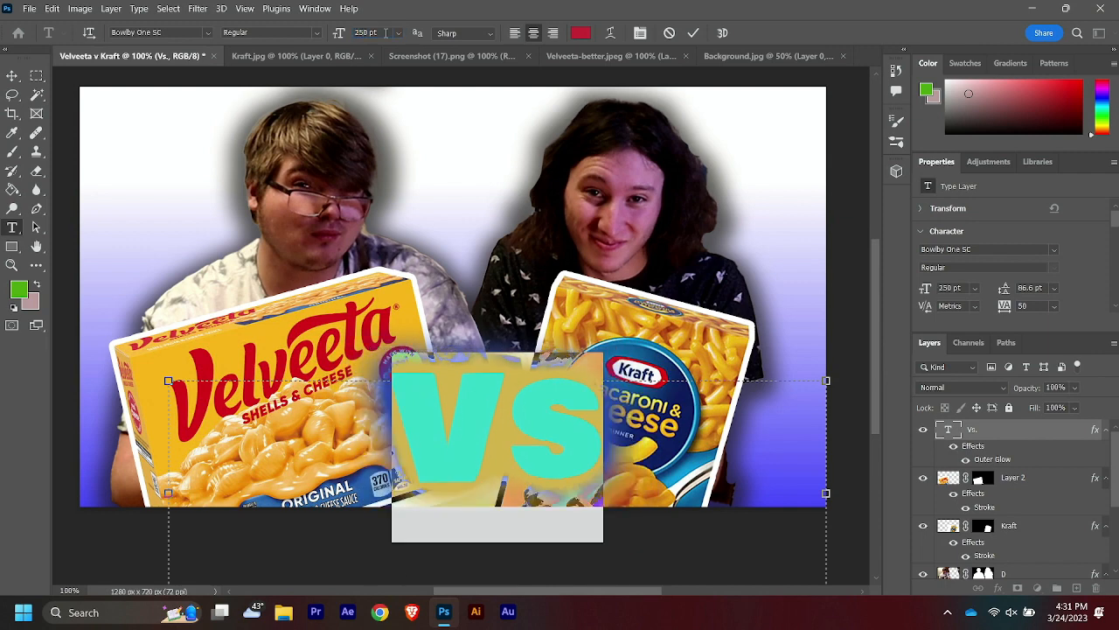
click(12, 76)
drag(577, 431, 551, 436)
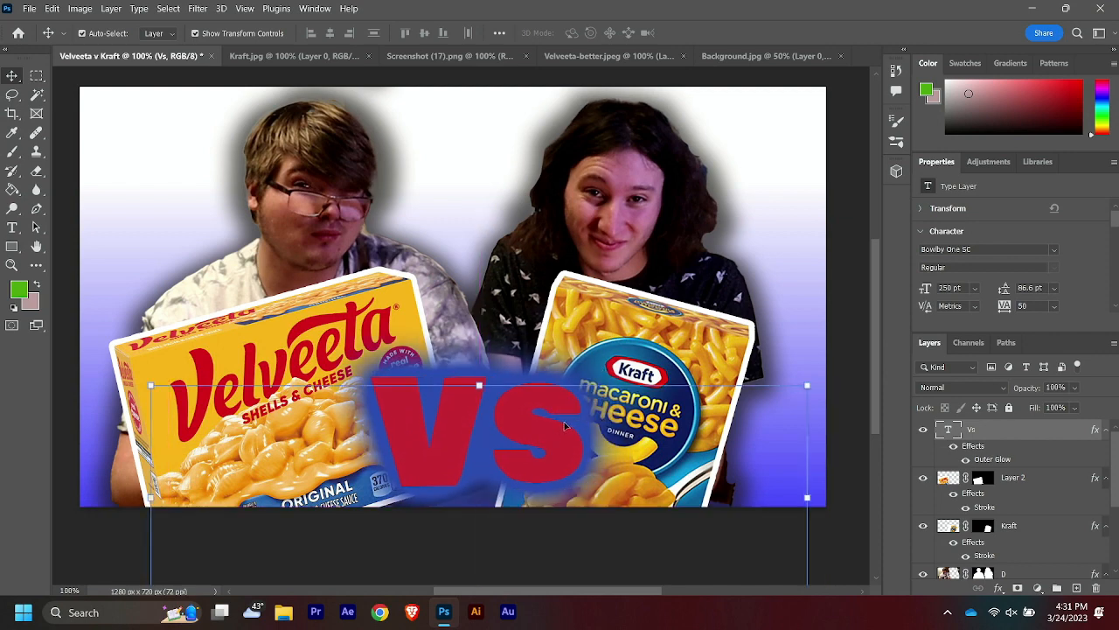
Try the title text with a period added after "Vs".
double_click(555, 424)
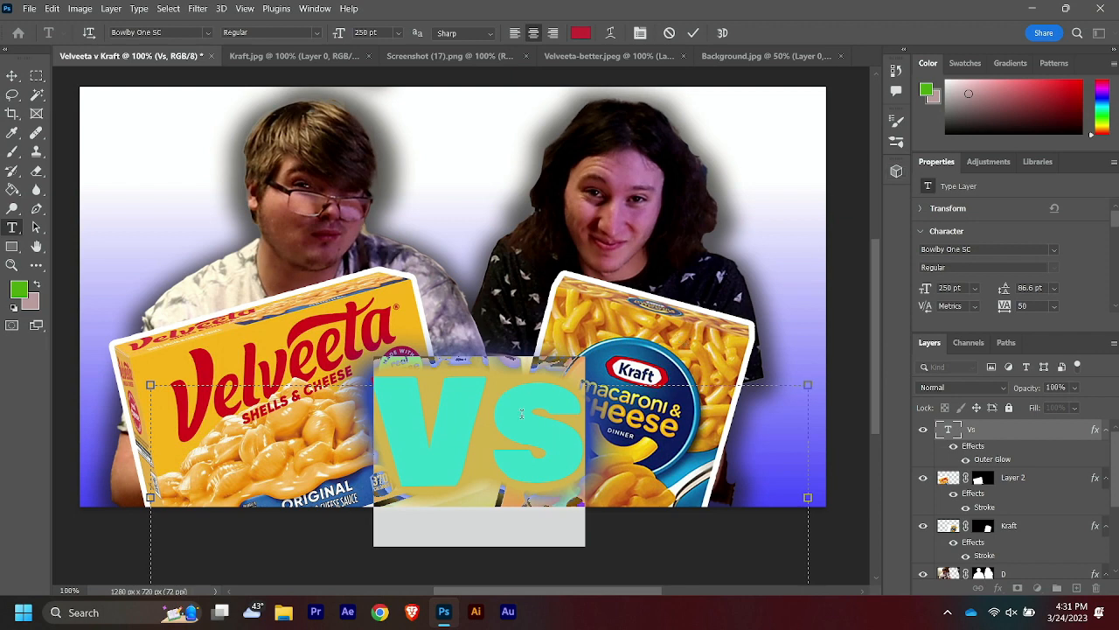
click(523, 424)
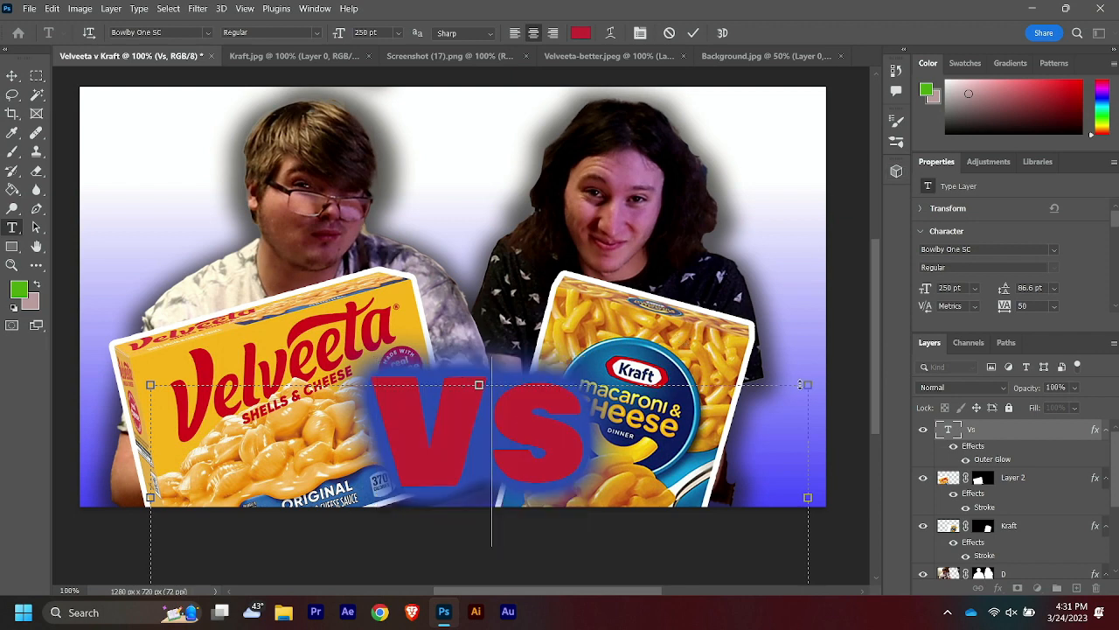
double_click(546, 426)
click(579, 431)
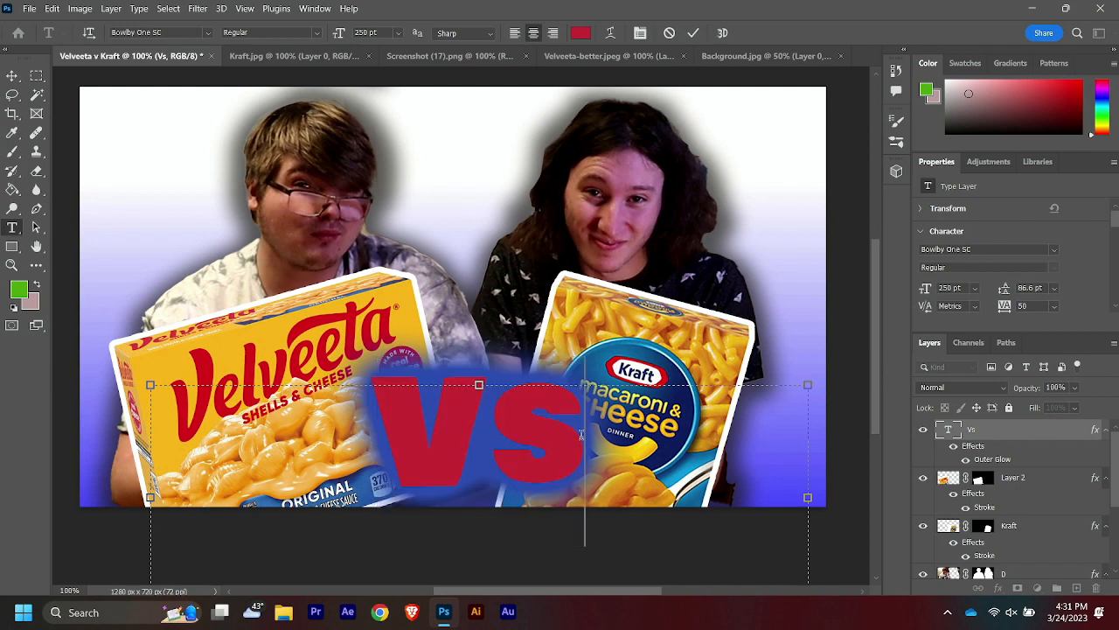
text(.)
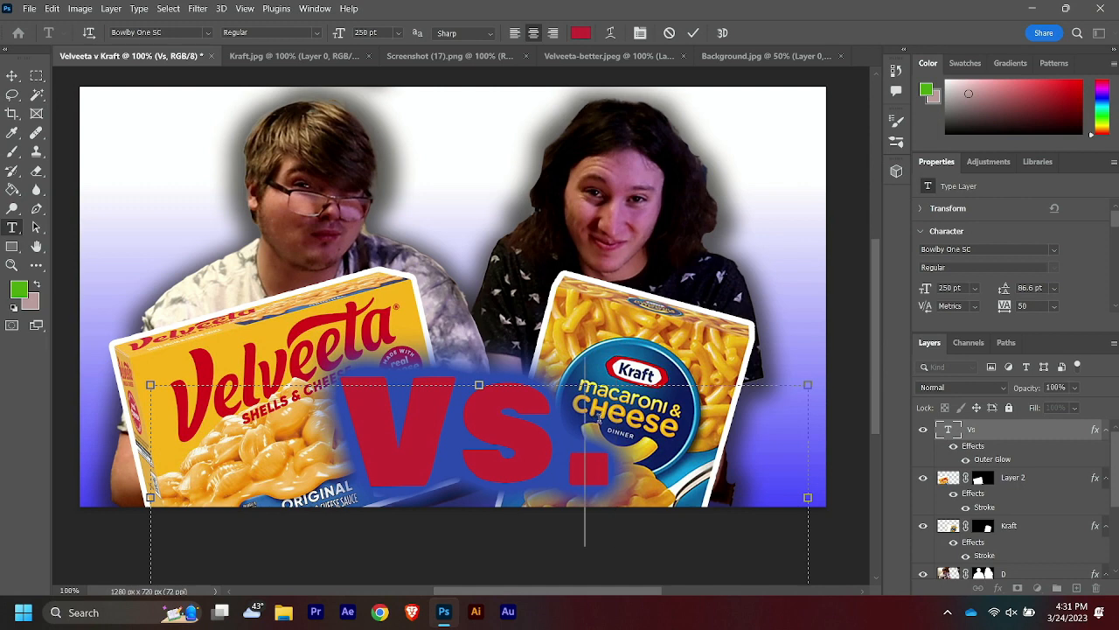
key(BackSpace)
key(BackSpace)
text(S)
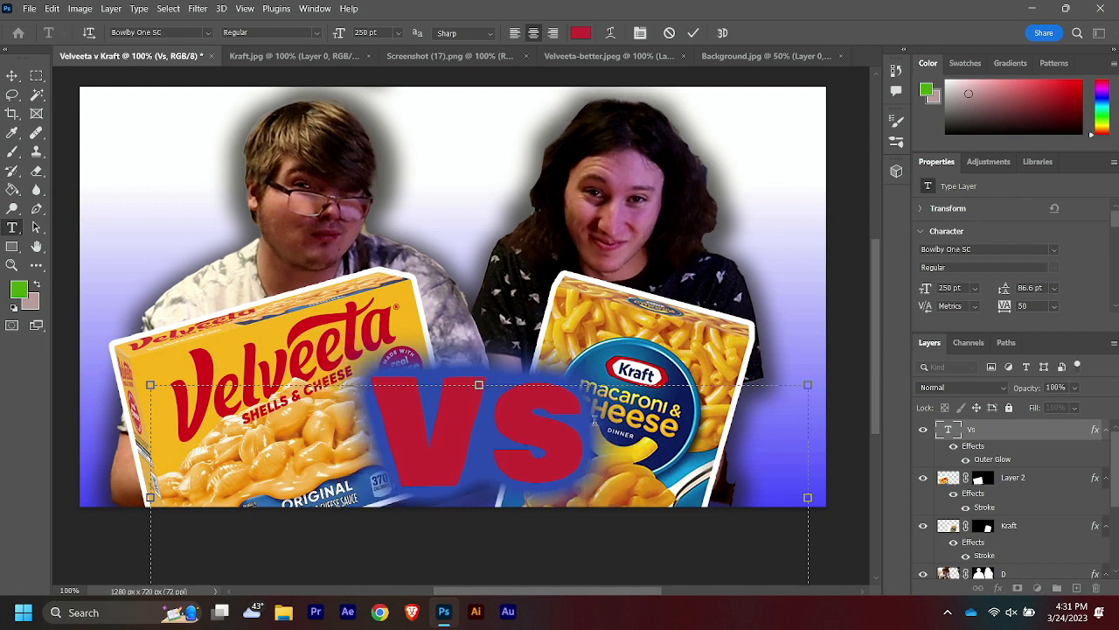
Recolour the whole "Vs" text with yellow fab519 sampled from the Velveeta box.
drag(595, 419, 509, 410)
drag(601, 431, 314, 380)
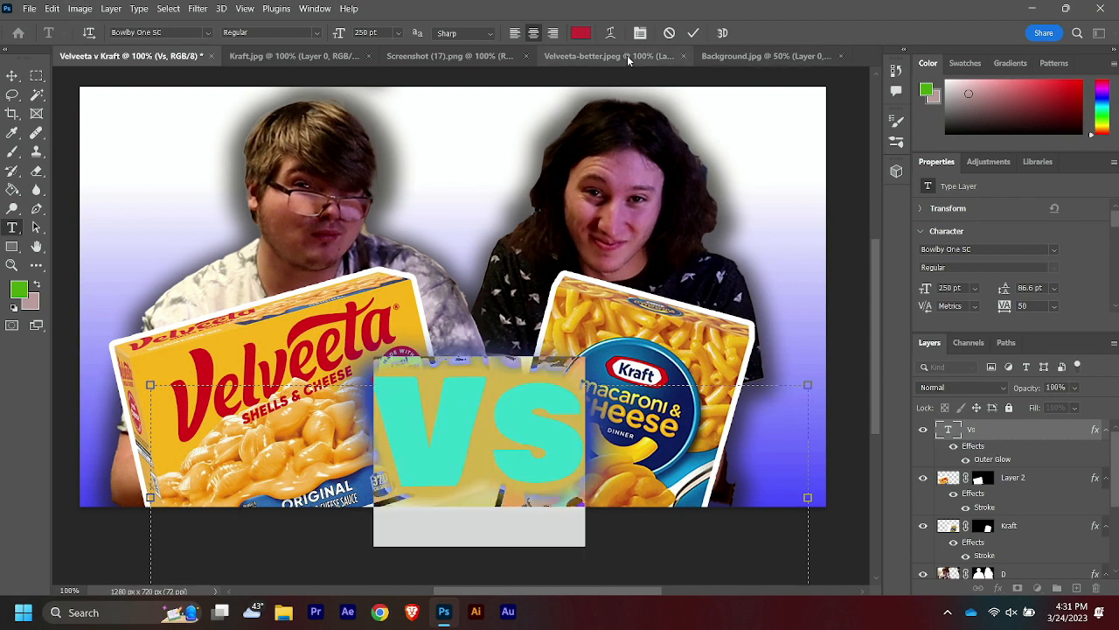
click(580, 32)
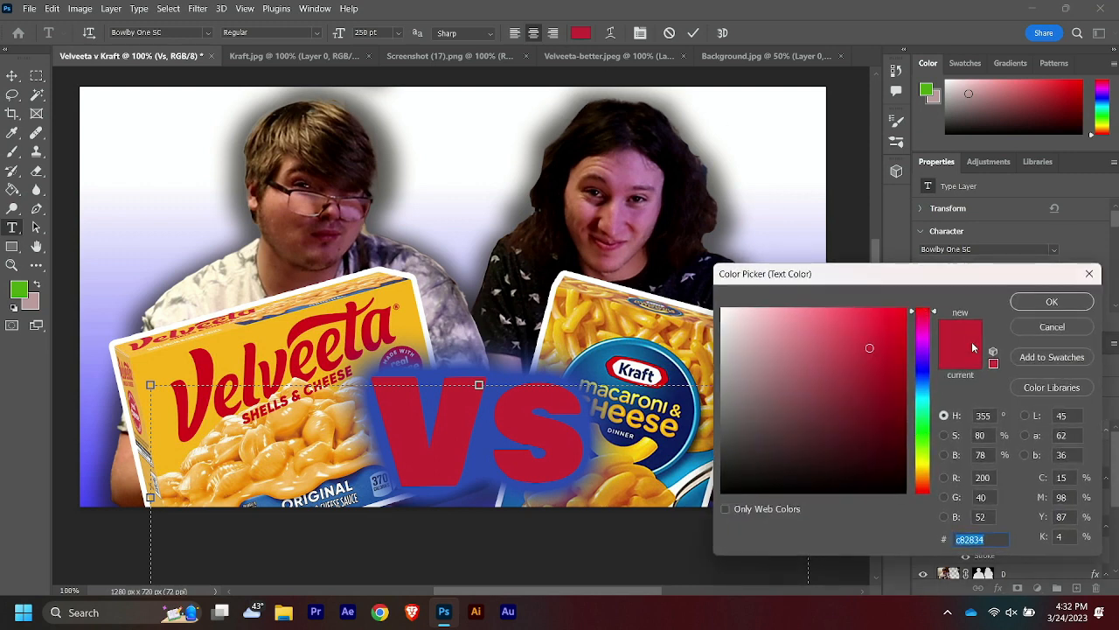
click(237, 341)
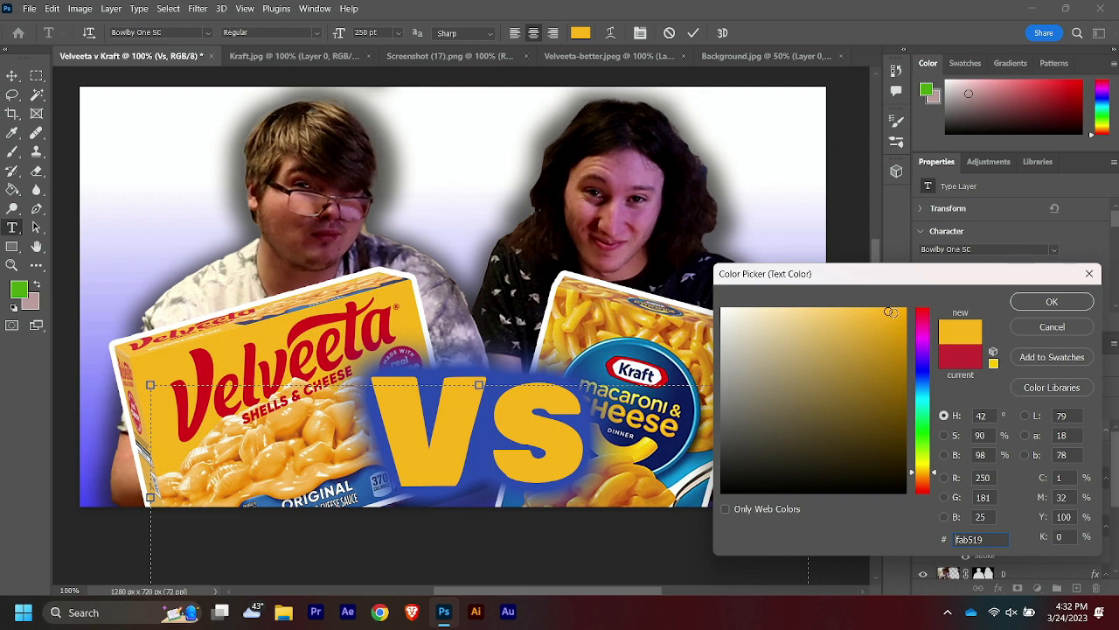
click(889, 317)
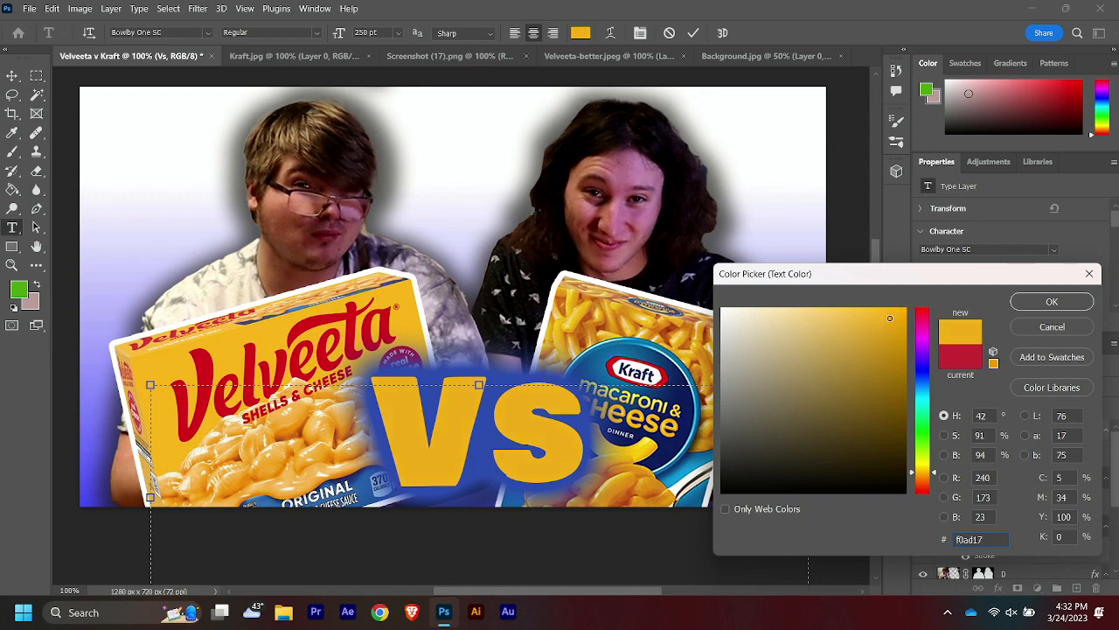
mouse_move(889, 315)
mouse_down()
mouse_move(892, 303)
mouse_move(863, 293)
mouse_move(878, 292)
mouse_up()
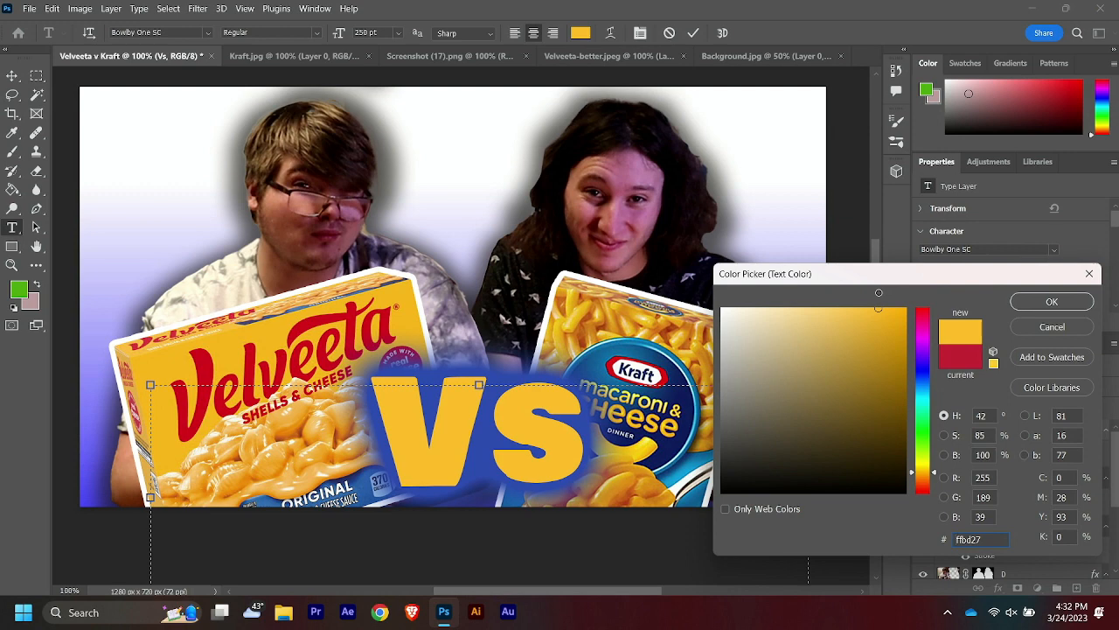
click(179, 350)
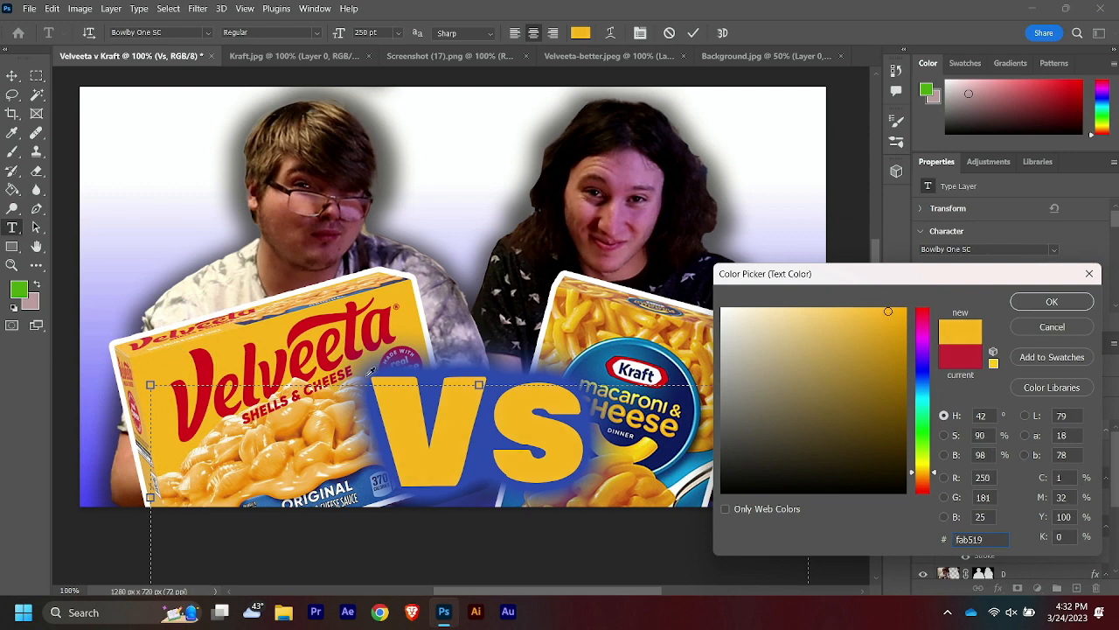
click(1052, 302)
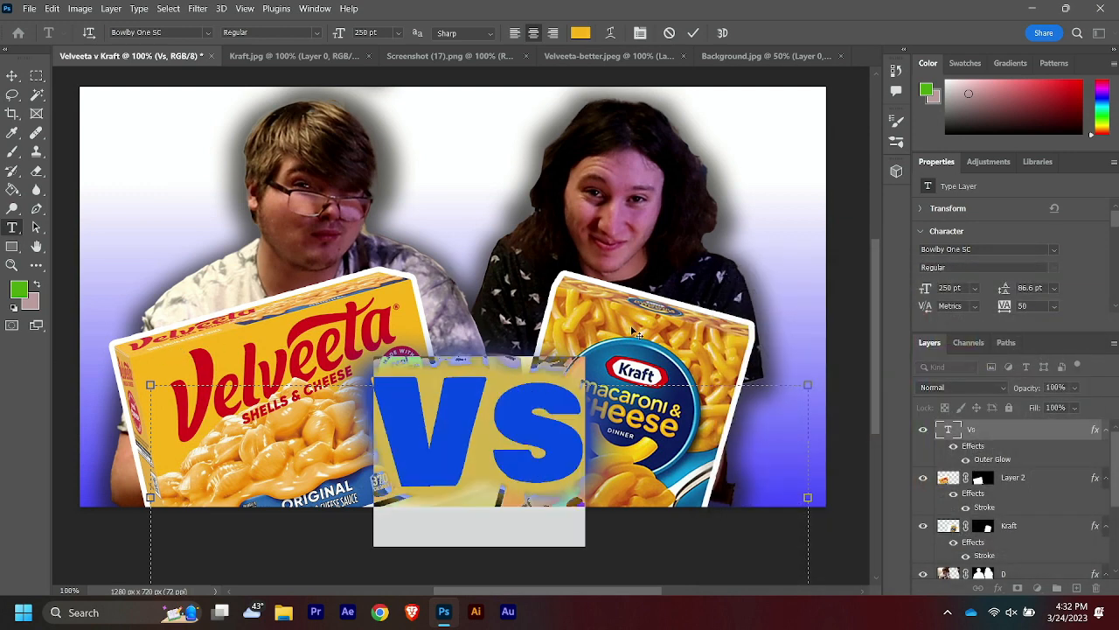
Commit the text edit and move the "Vs" text slightly down between the two boxes.
click(14, 81)
click(580, 250)
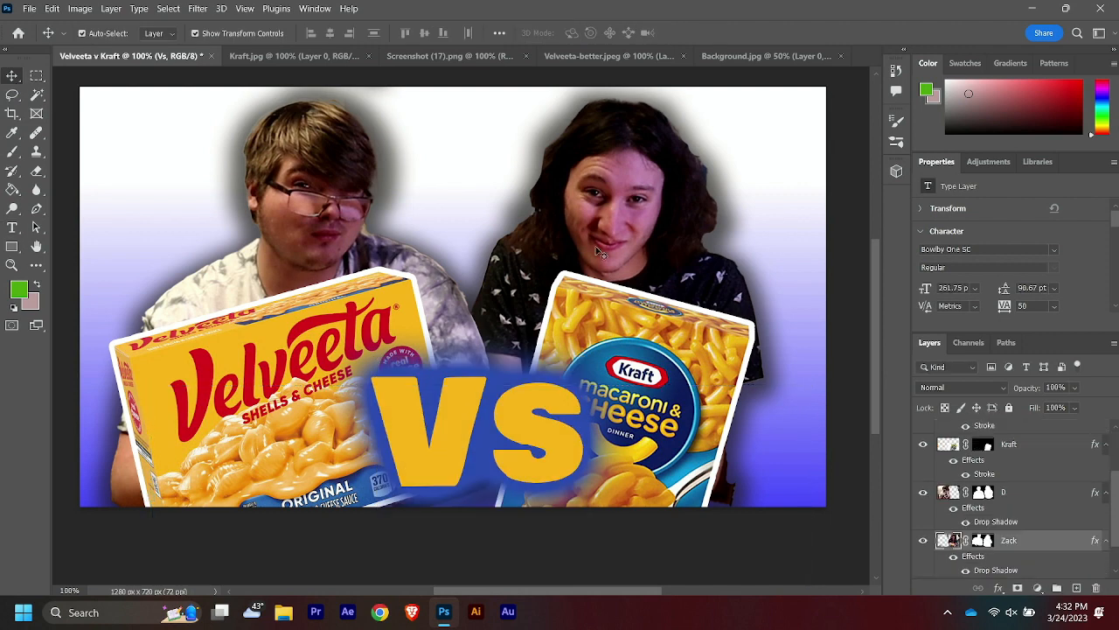
drag(540, 430, 540, 436)
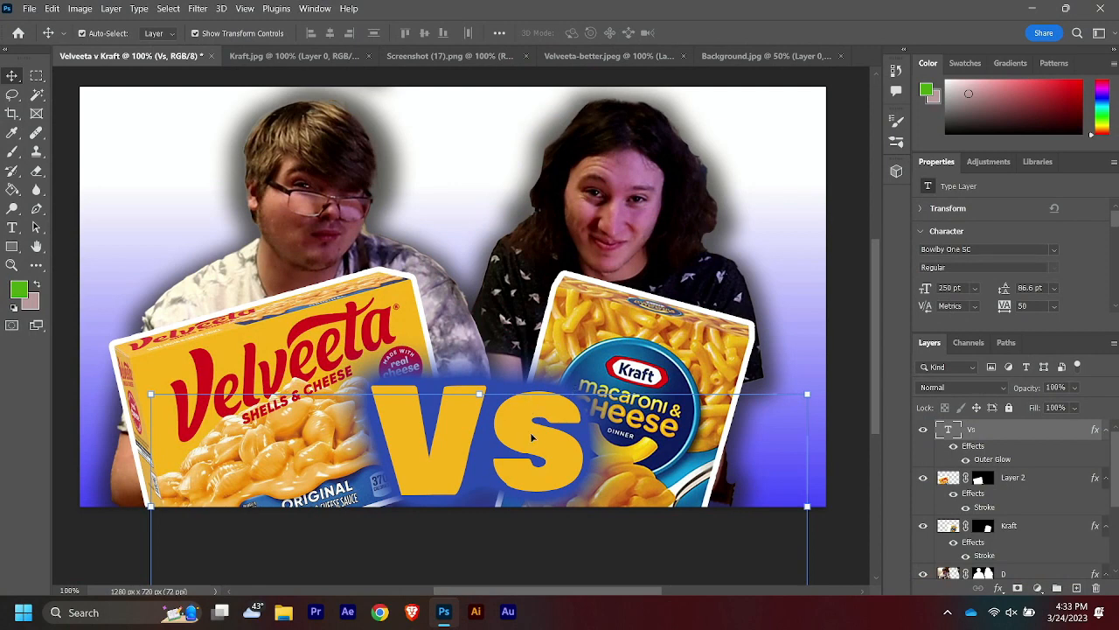
Close the Kraft.jpg and Screenshot (17).png documents without saving their changes.
click(315, 55)
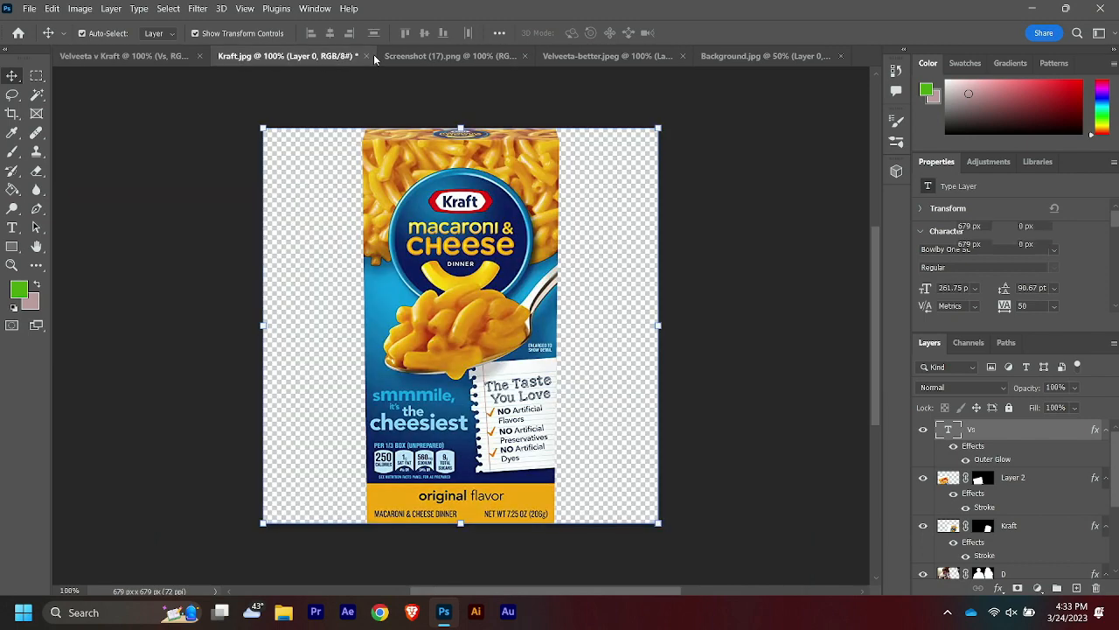
click(366, 56)
click(581, 239)
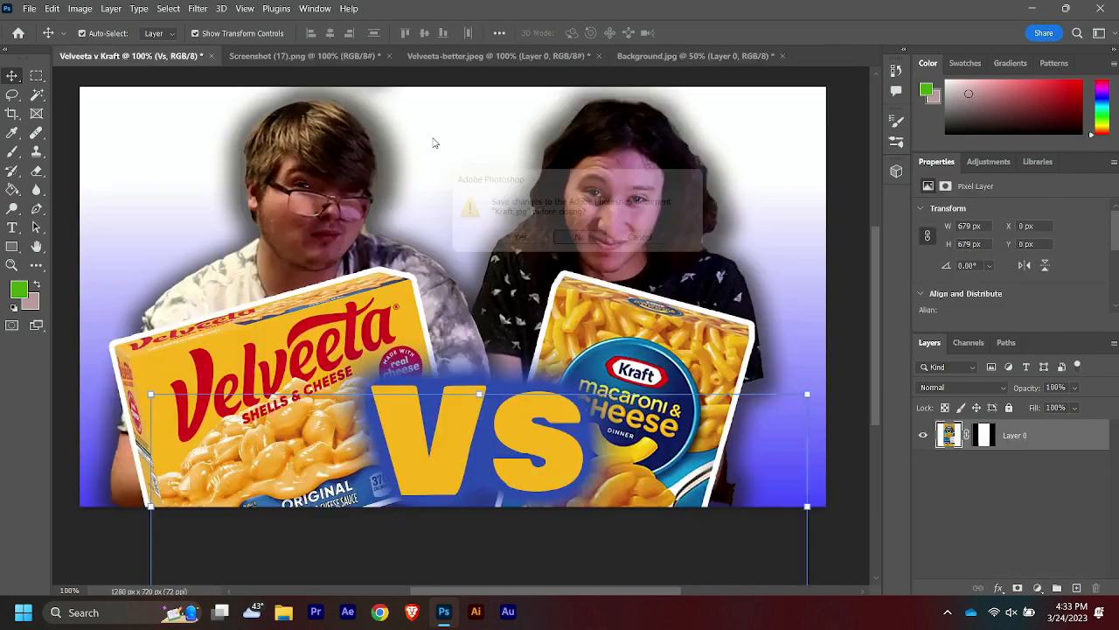
click(379, 58)
click(389, 56)
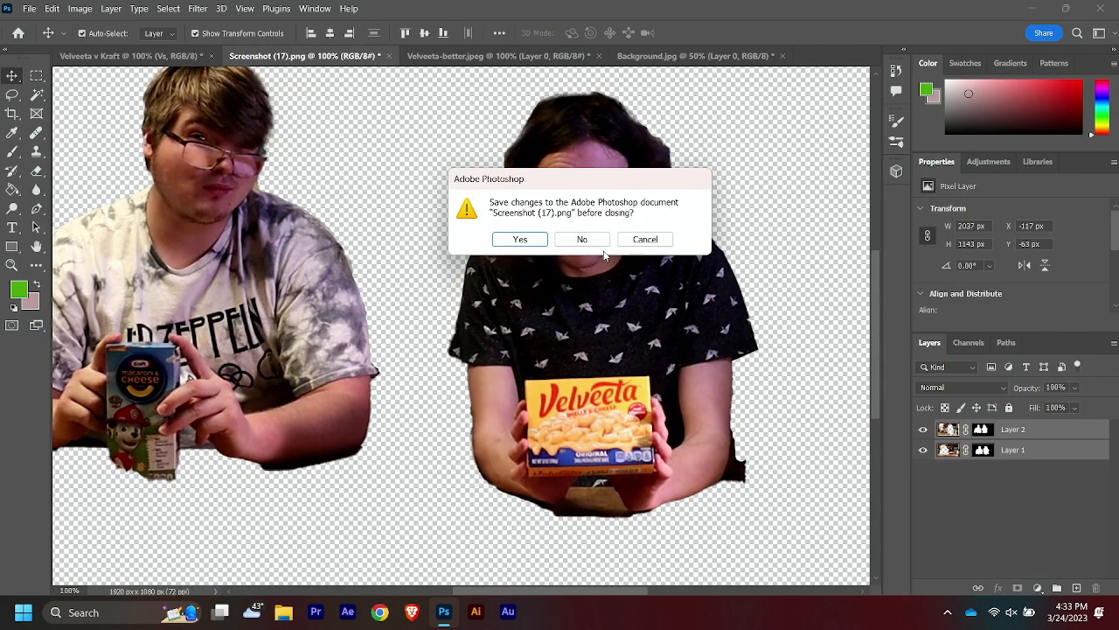
click(580, 240)
Close the Velveeta-better.jpeg and Background.jpg documents without saving their changes.
click(393, 56)
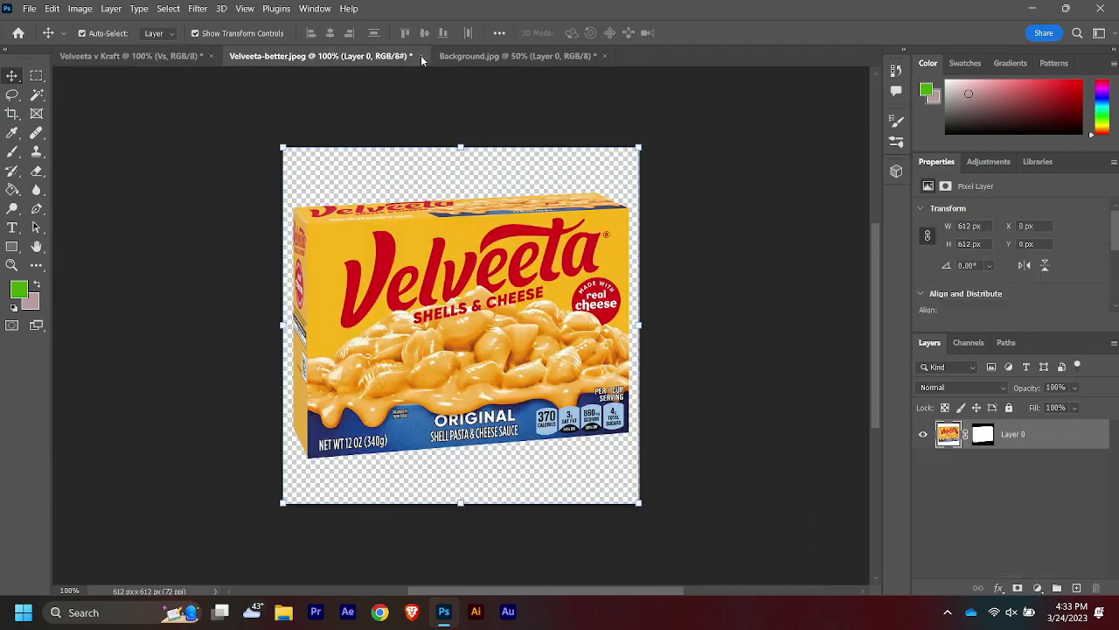
click(420, 55)
click(581, 239)
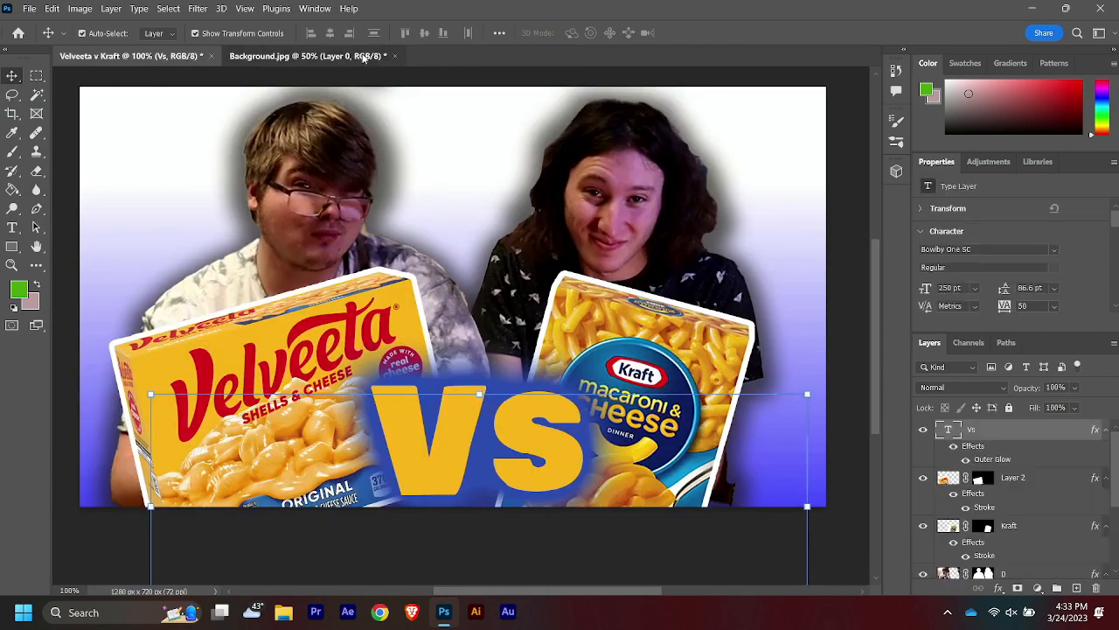
click(398, 57)
click(396, 57)
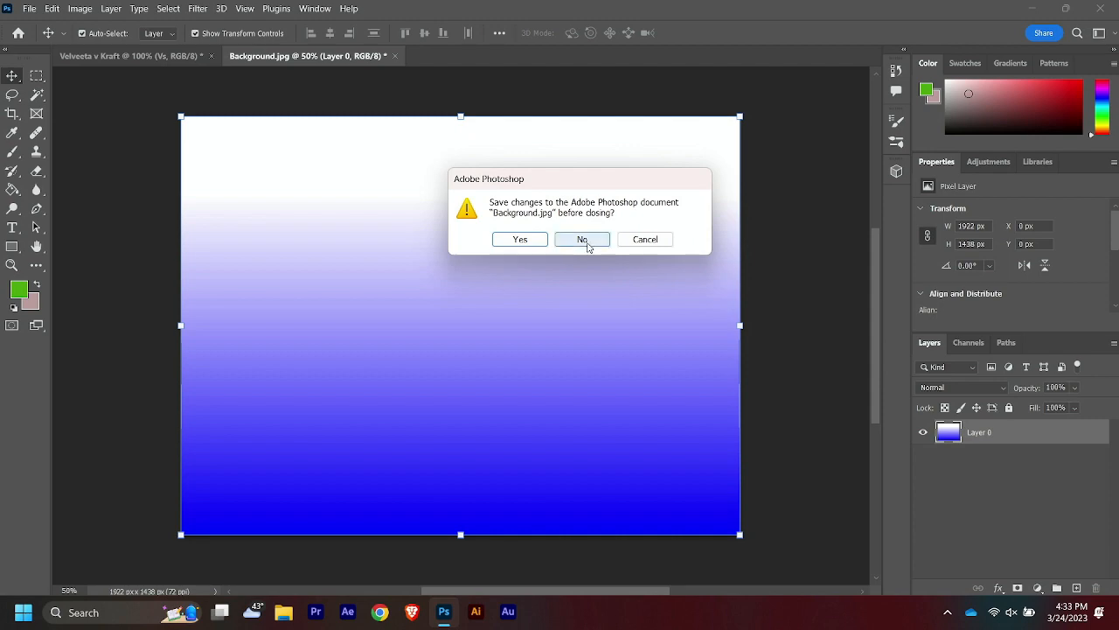
click(581, 240)
Start saving the thumbnail on the computer and go to the Mac n Cheese folder inside YouTube-Videos.
click(29, 8)
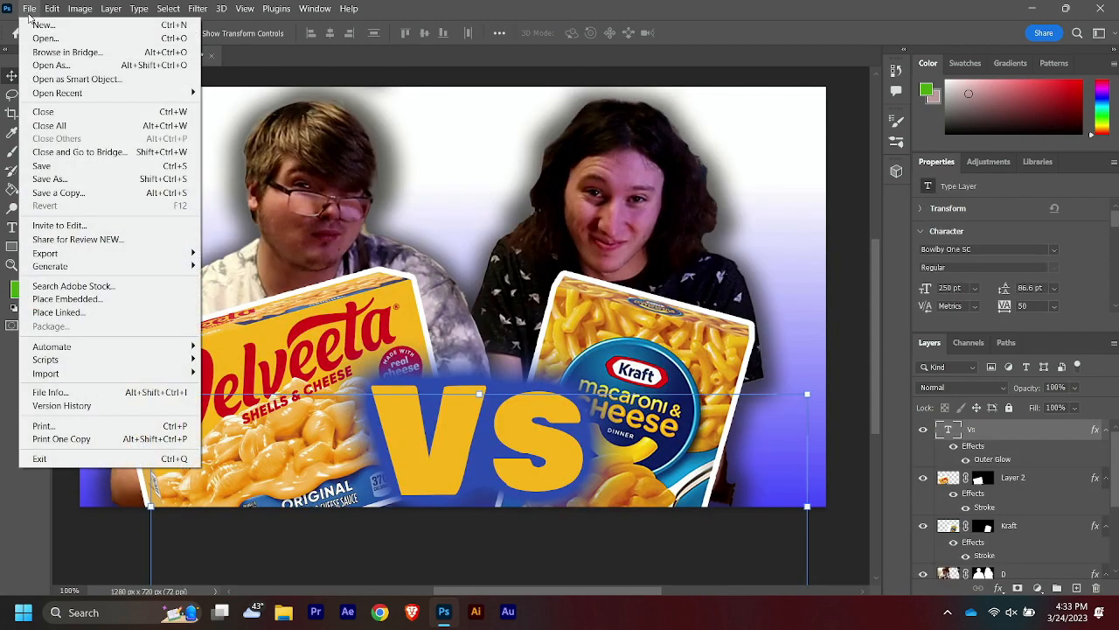
click(44, 166)
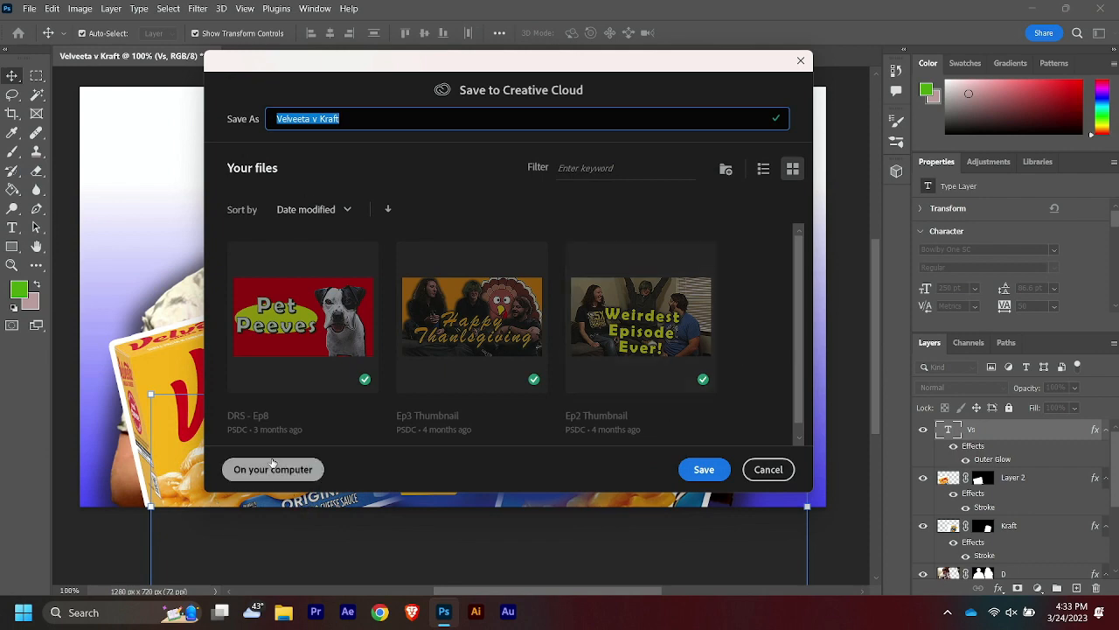
click(273, 467)
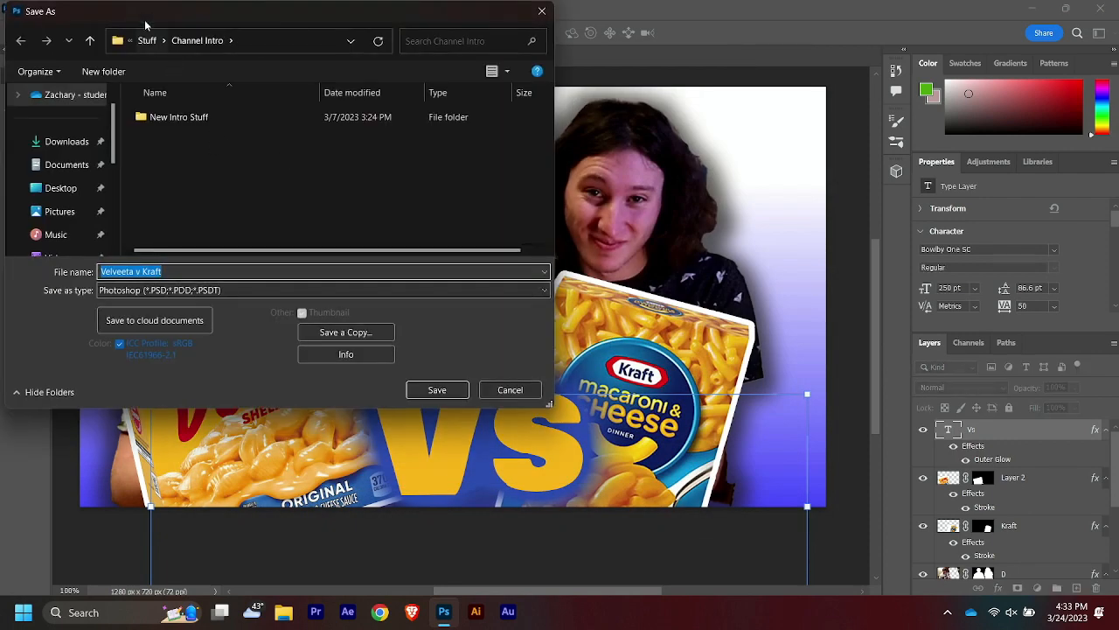
click(148, 40)
click(254, 40)
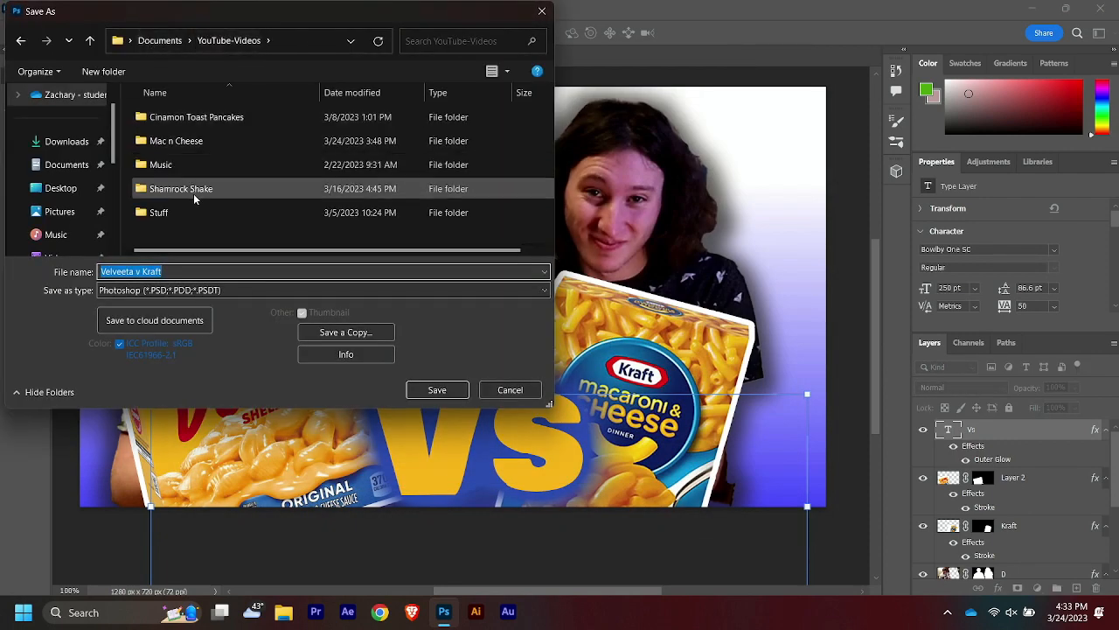
double_click(179, 141)
Create a folder named "Projects" inside the Mac n Cheese folder.
right_click(229, 189)
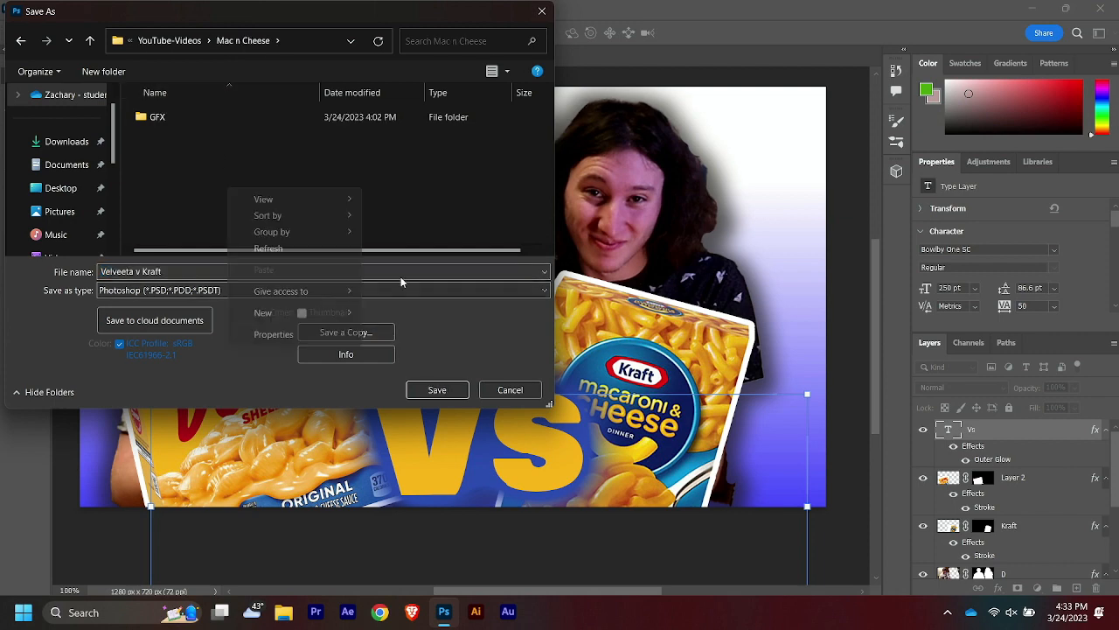
mouse_move(321, 315)
click(491, 316)
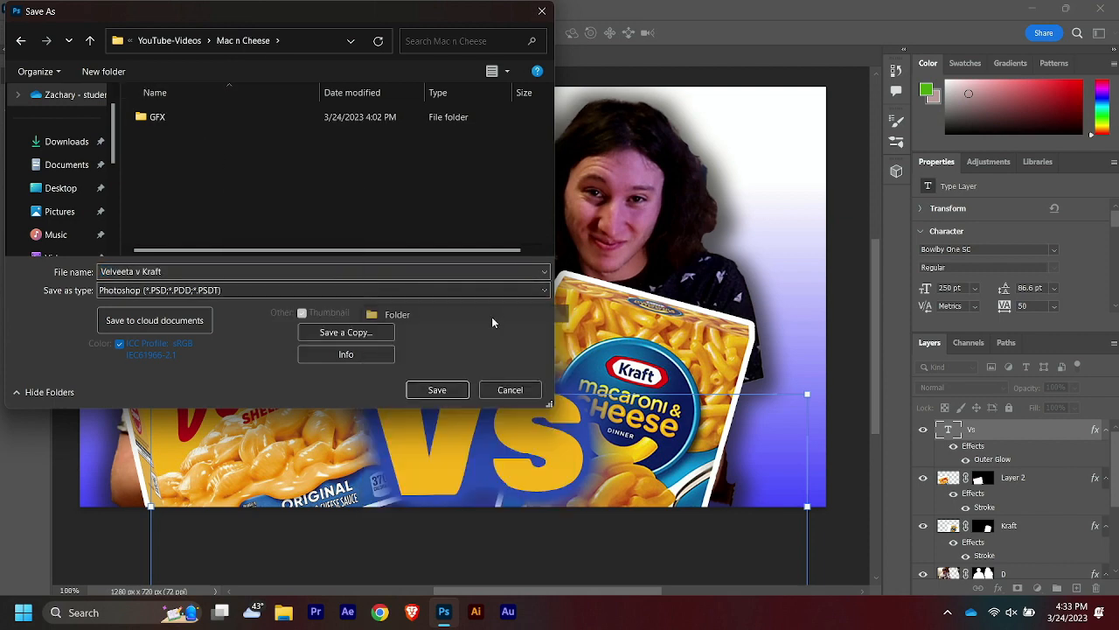
text(Pro)
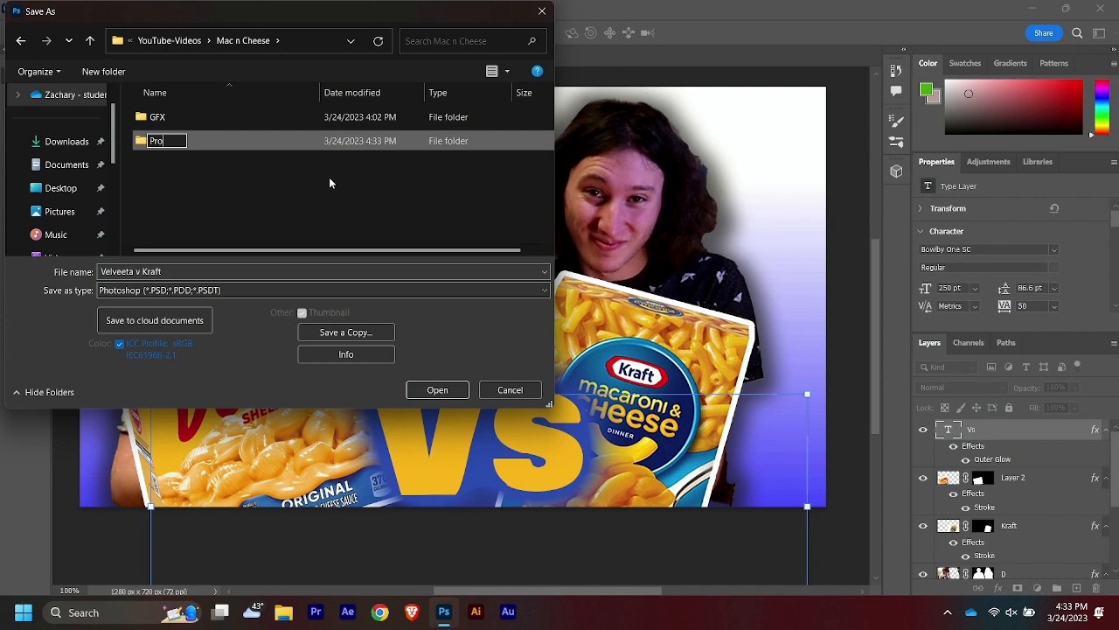
text(jects)
click(280, 148)
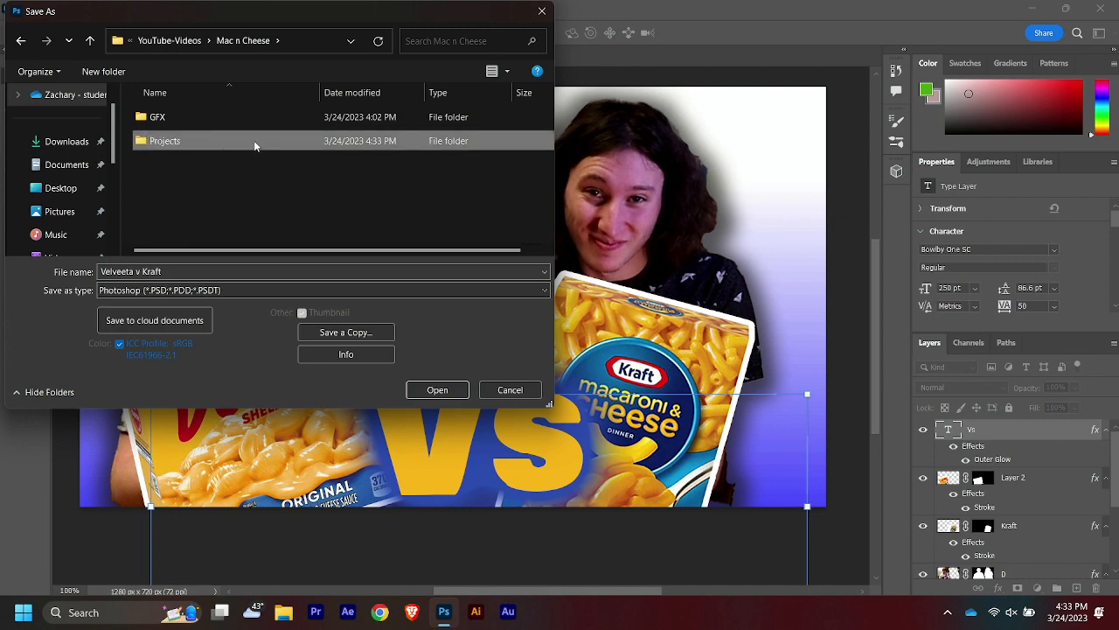
Save the thumbnail in the Projects folder as the Photoshop file "Velveeta v Kraft" with Maximize Compatibility on.
double_click(254, 141)
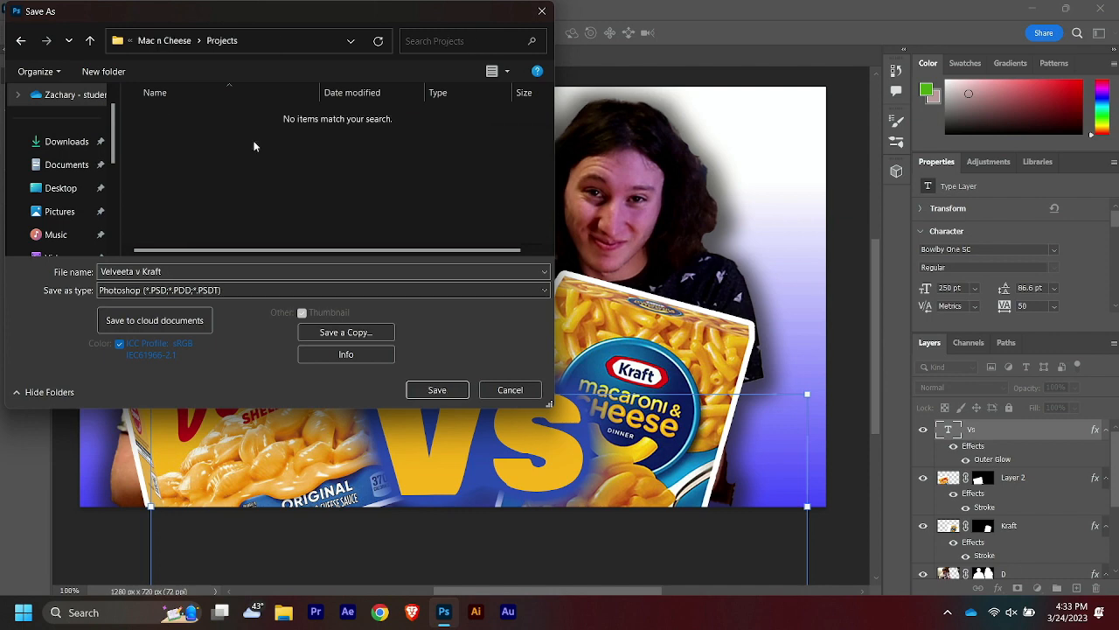
click(437, 390)
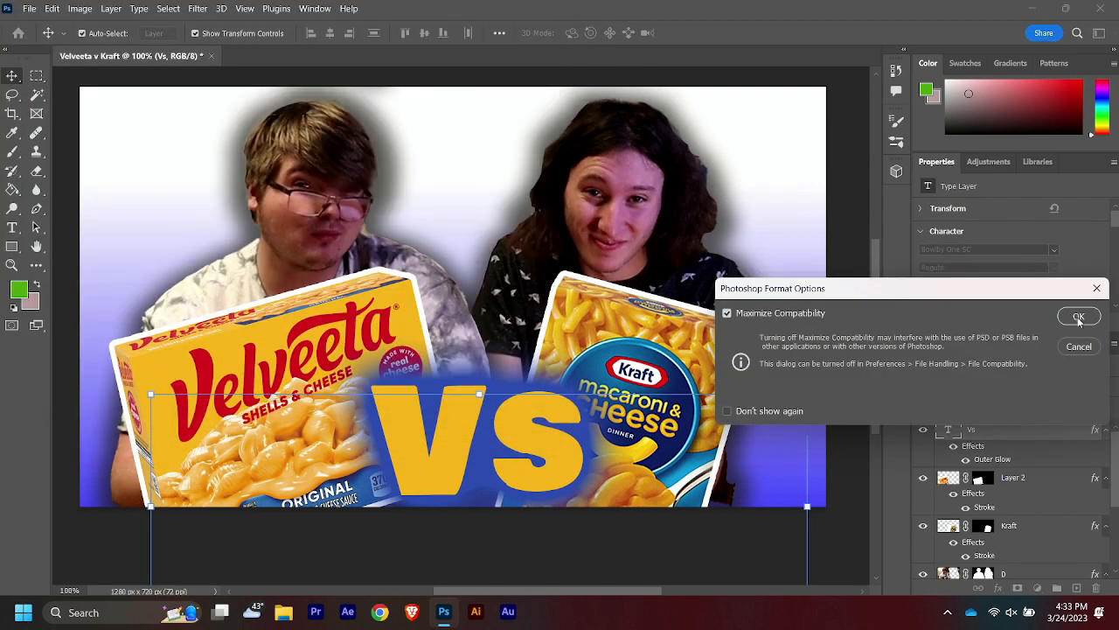
click(1079, 316)
click(52, 9)
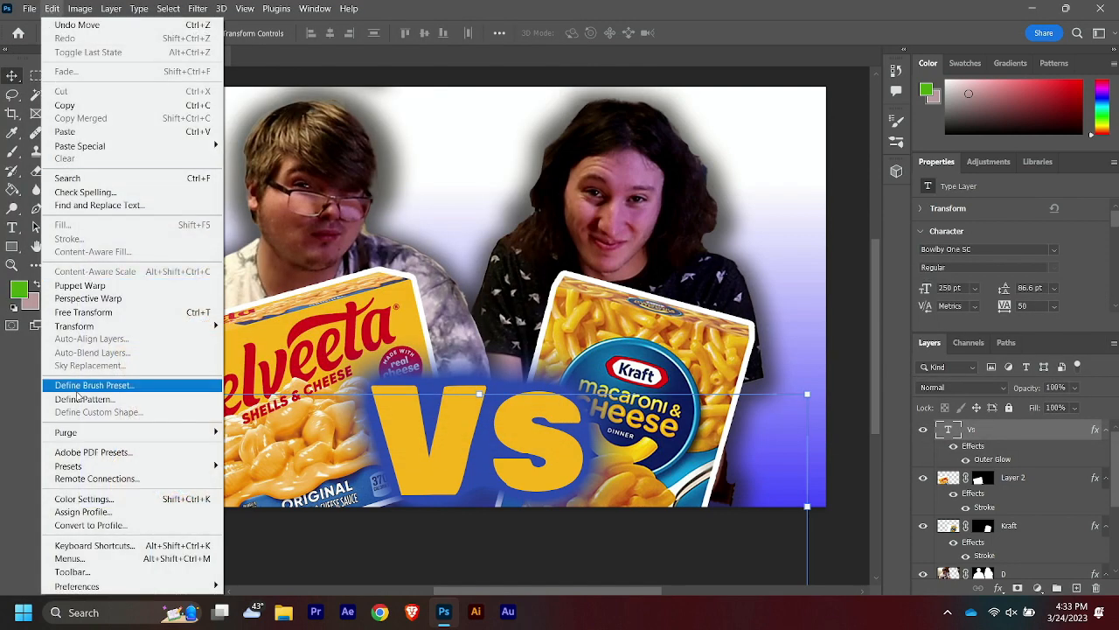
mouse_move(97, 433)
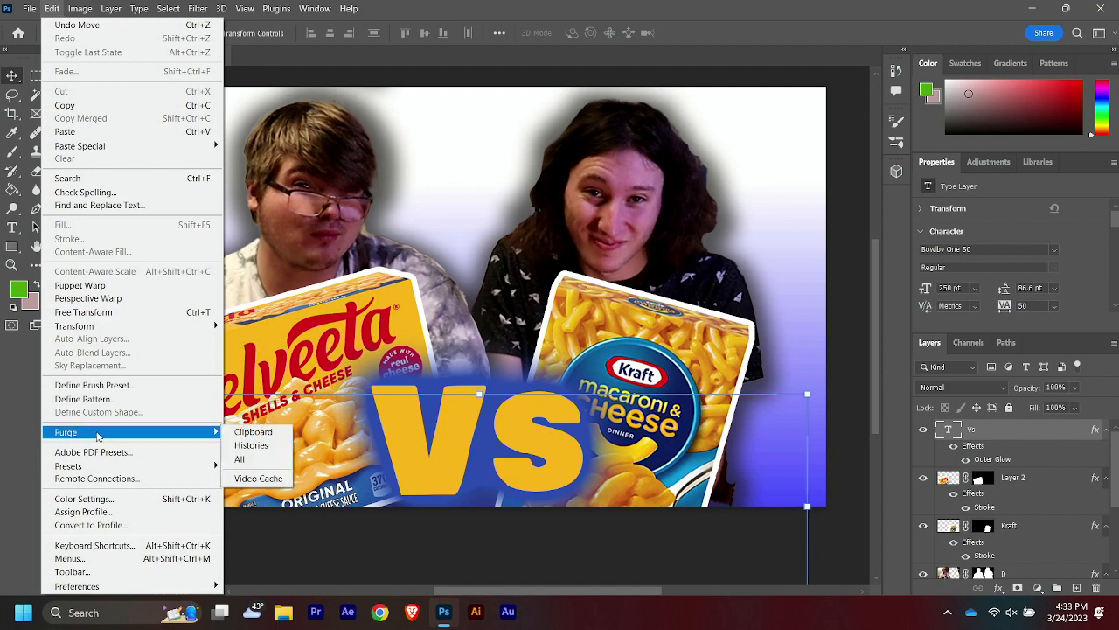
click(263, 479)
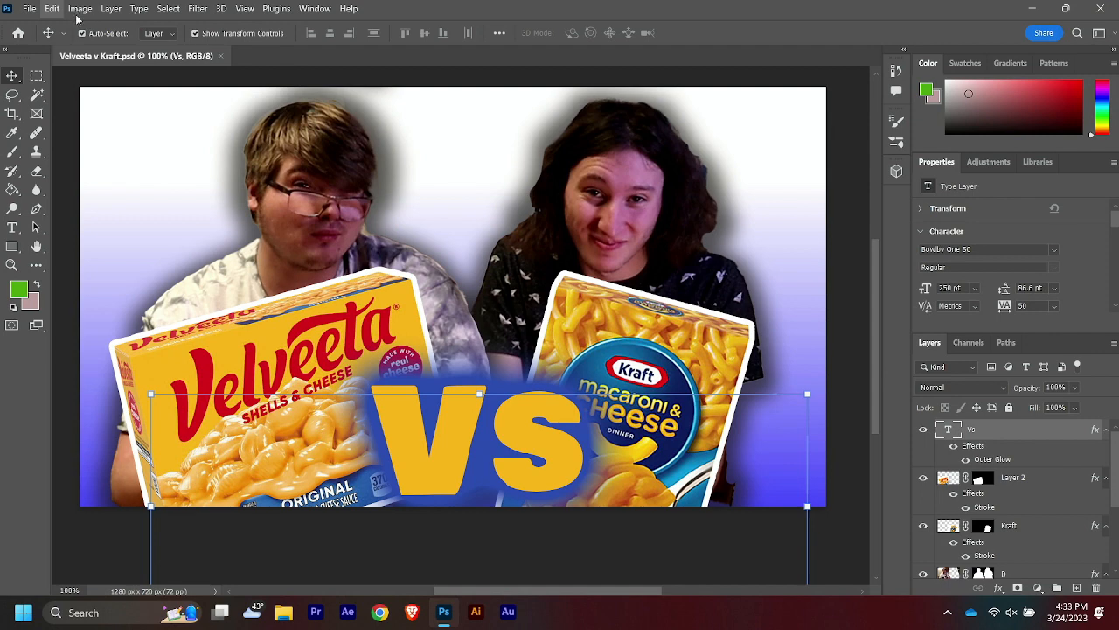
click(429, 117)
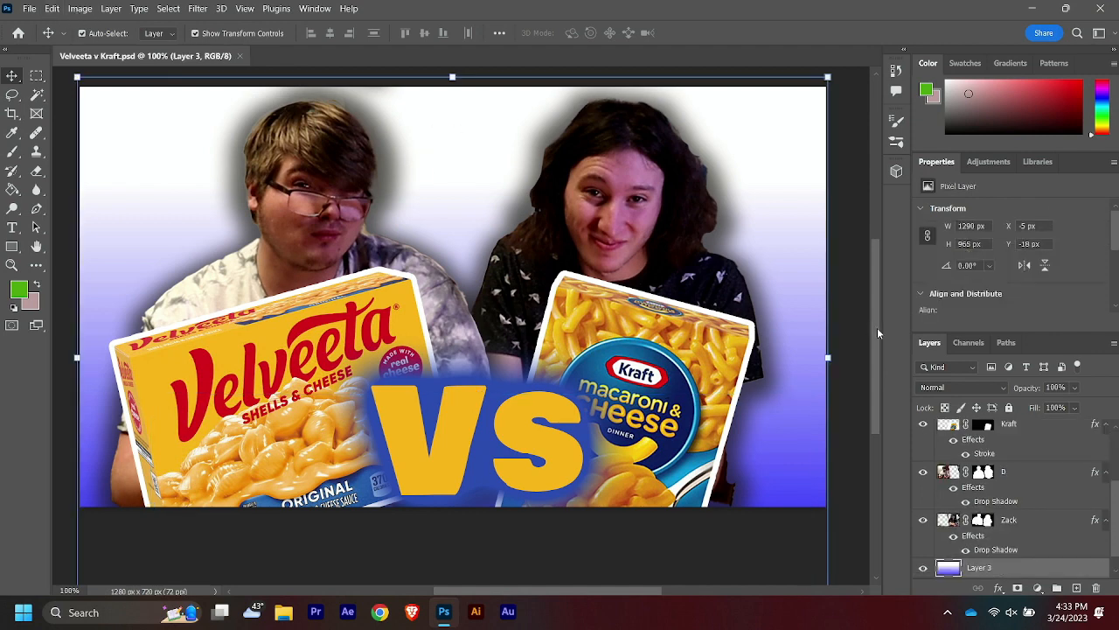
click(53, 9)
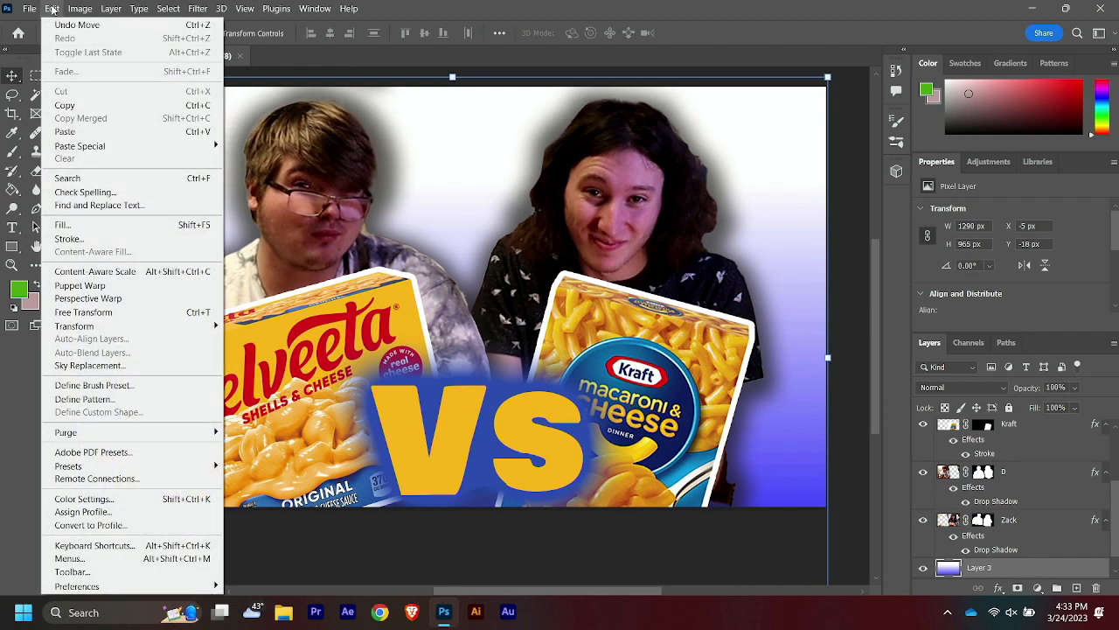
mouse_move(210, 434)
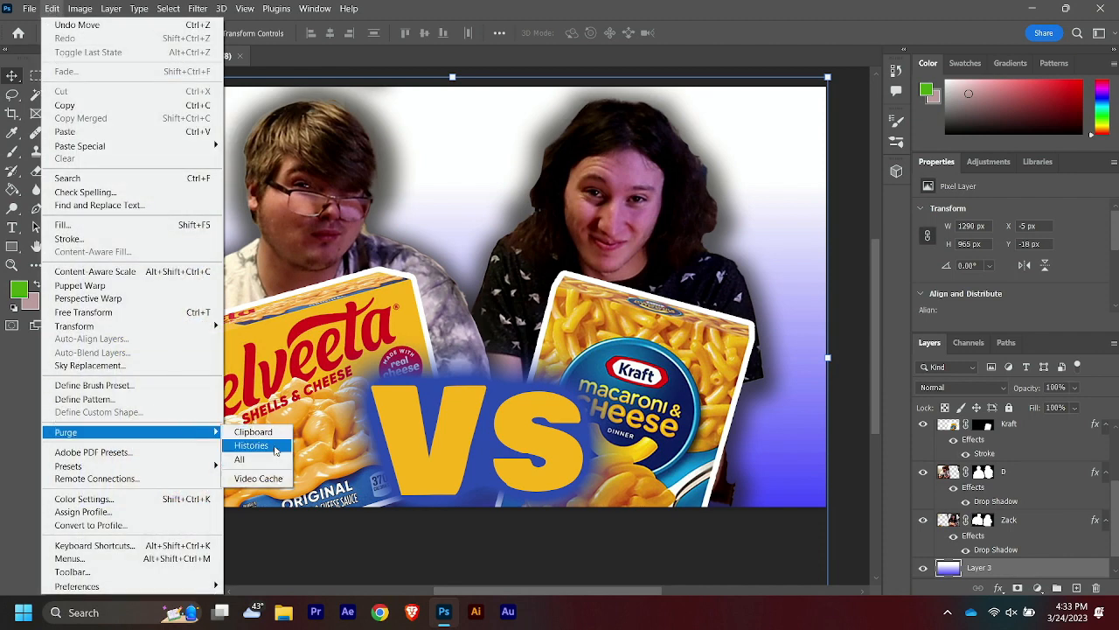
click(869, 264)
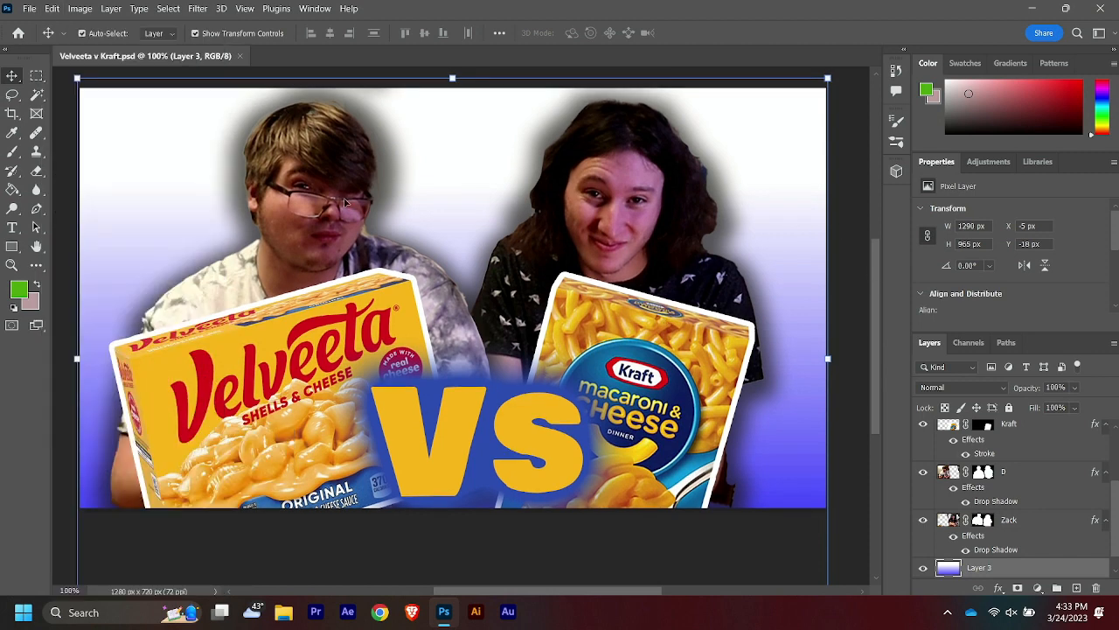
Shift the "Vs" text slightly to the left between the two boxes, leaving its height unchanged, and deselect it.
drag(1116, 507, 1104, 434)
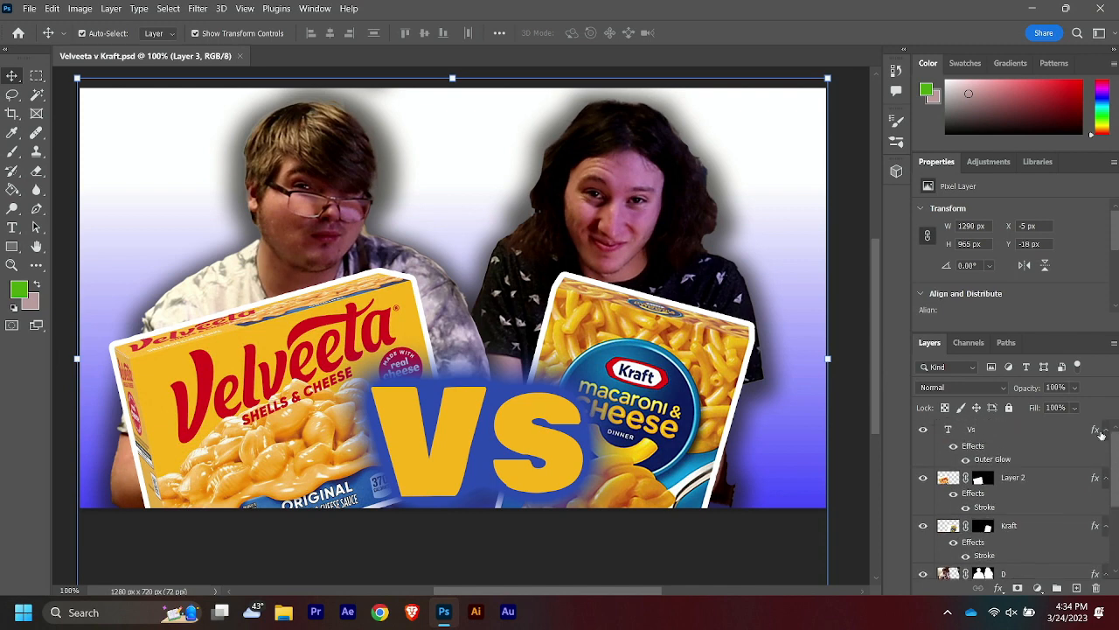
click(1015, 433)
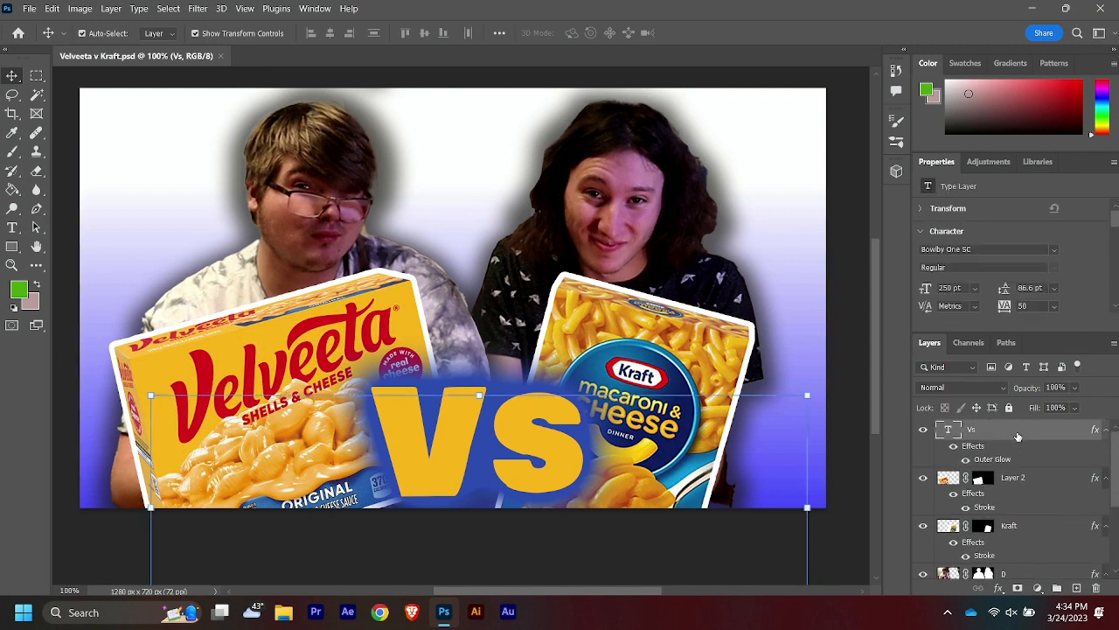
drag(558, 444, 546, 444)
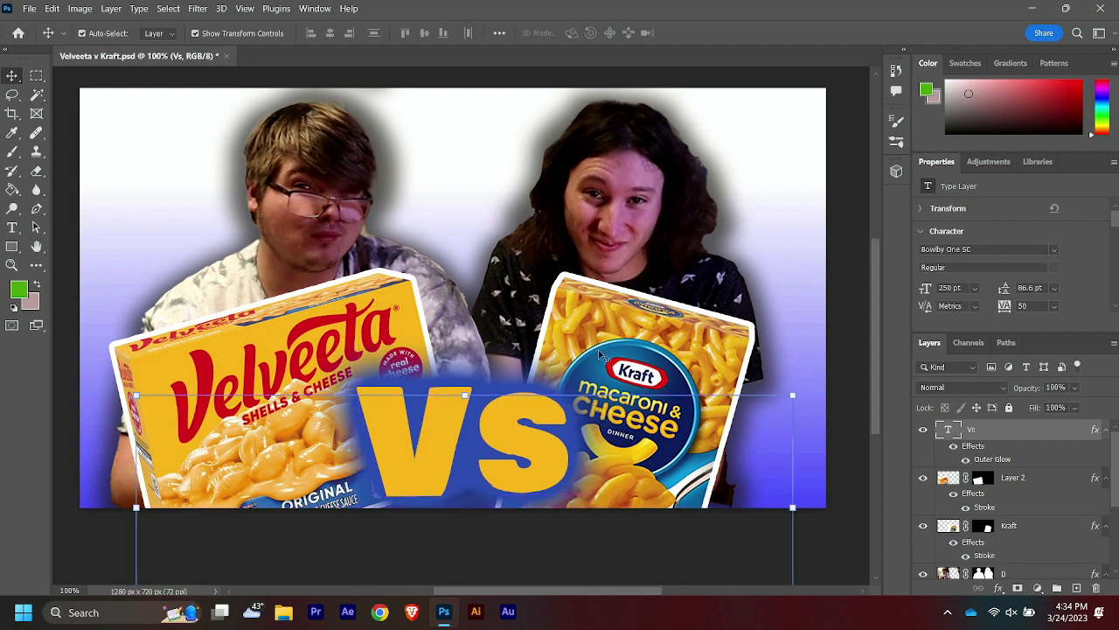
click(852, 180)
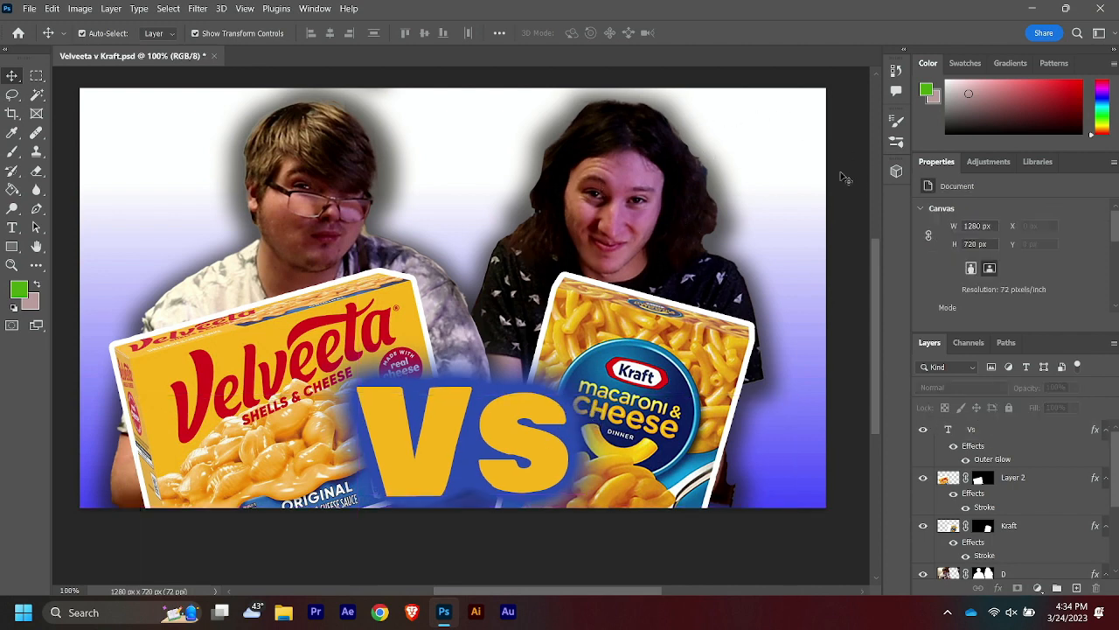
Try different vertical positions for the blue gradient layer behind the two people.
drag(797, 218, 799, 105)
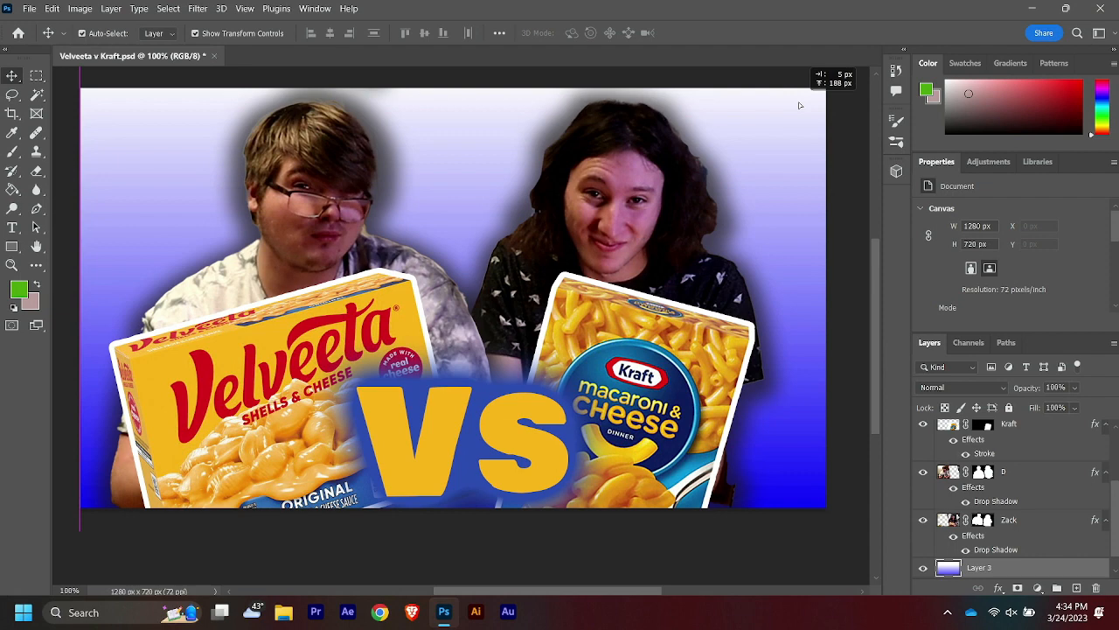
drag(799, 105, 799, 105)
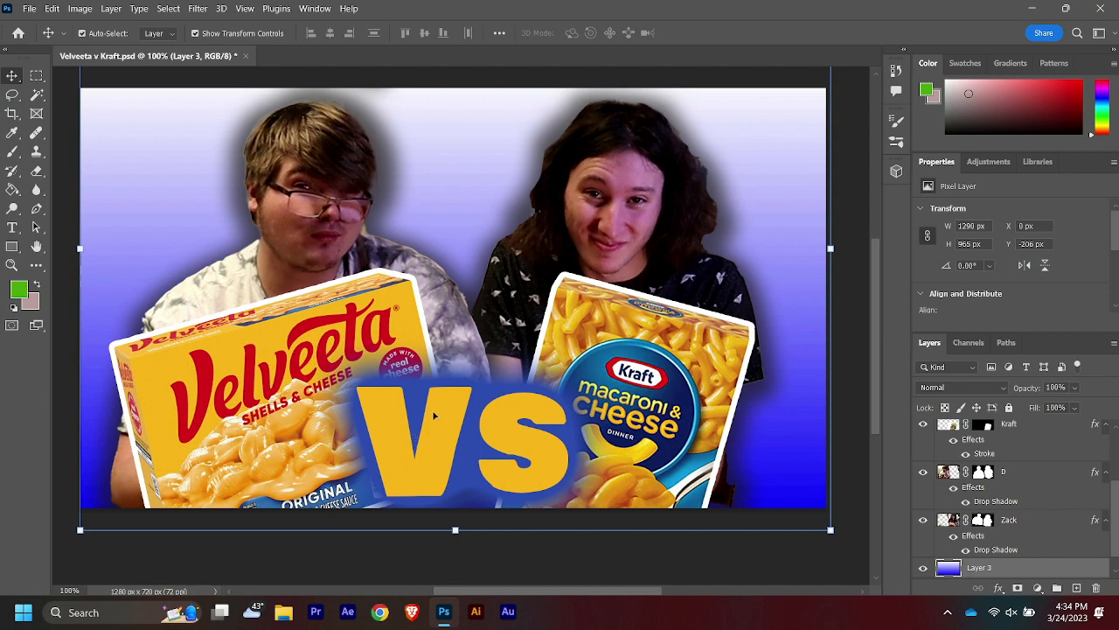
drag(785, 188, 752, 310)
drag(795, 154, 774, 191)
drag(819, 128, 831, 187)
key(ctrl+z)
Flip the gradient layer vertically and reposition it to cover the canvas with its blue part at the top.
right_click(795, 213)
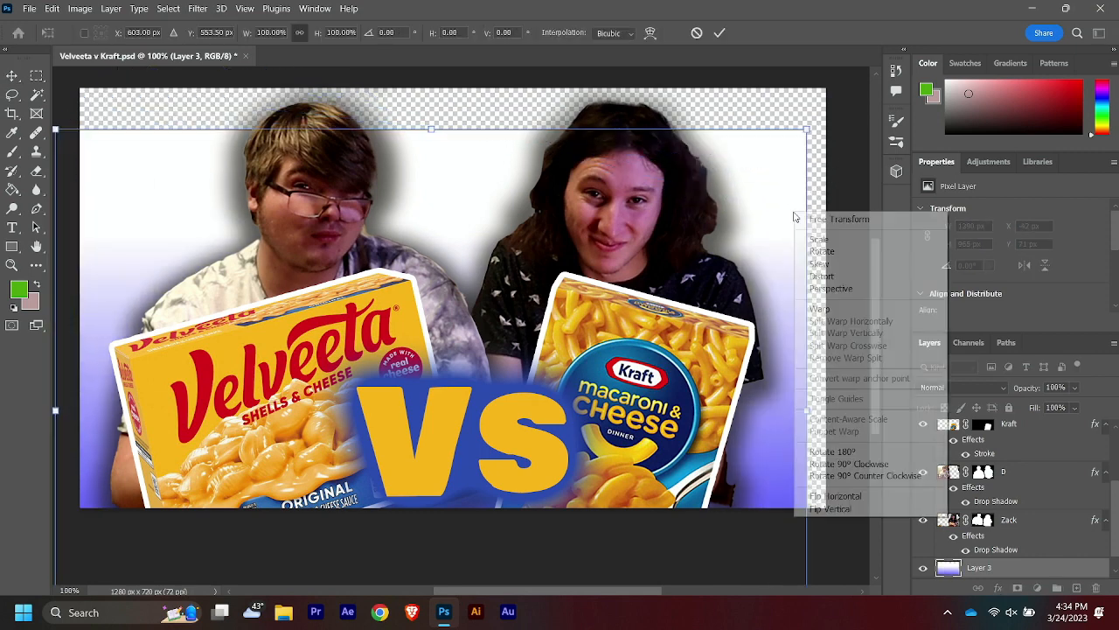
click(854, 507)
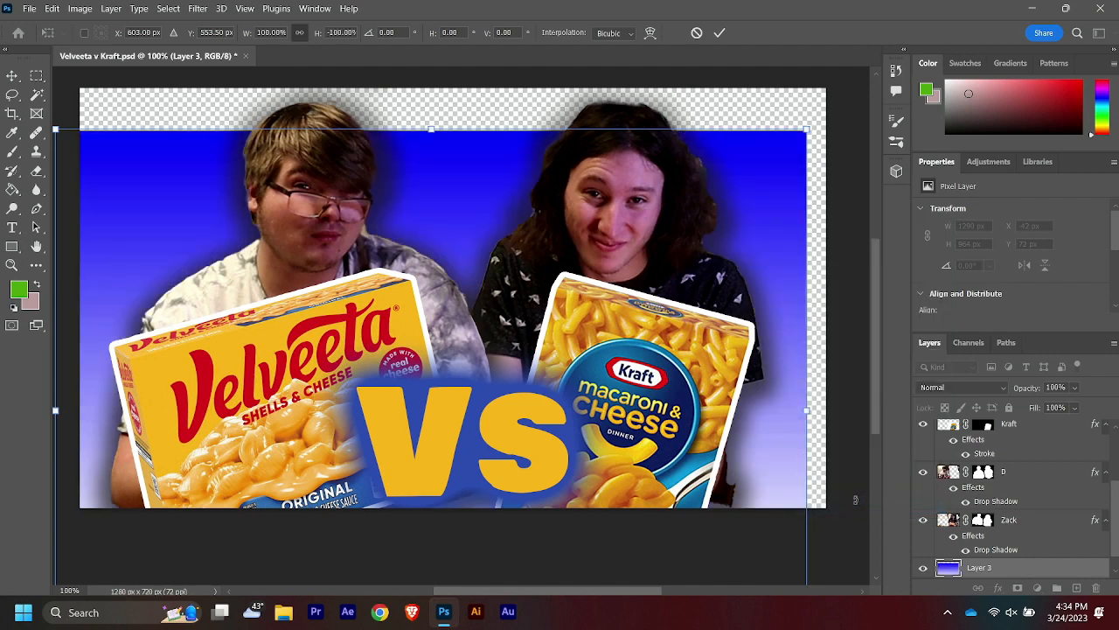
mouse_move(776, 165)
mouse_down()
mouse_move(783, 178)
mouse_move(762, 169)
mouse_up()
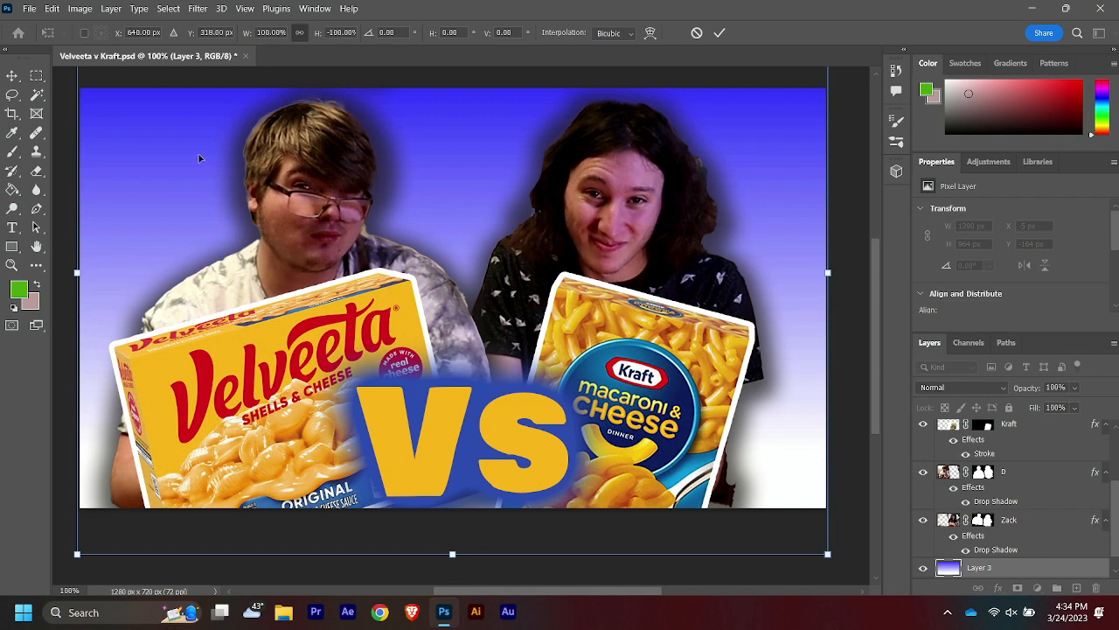
drag(201, 159, 199, 148)
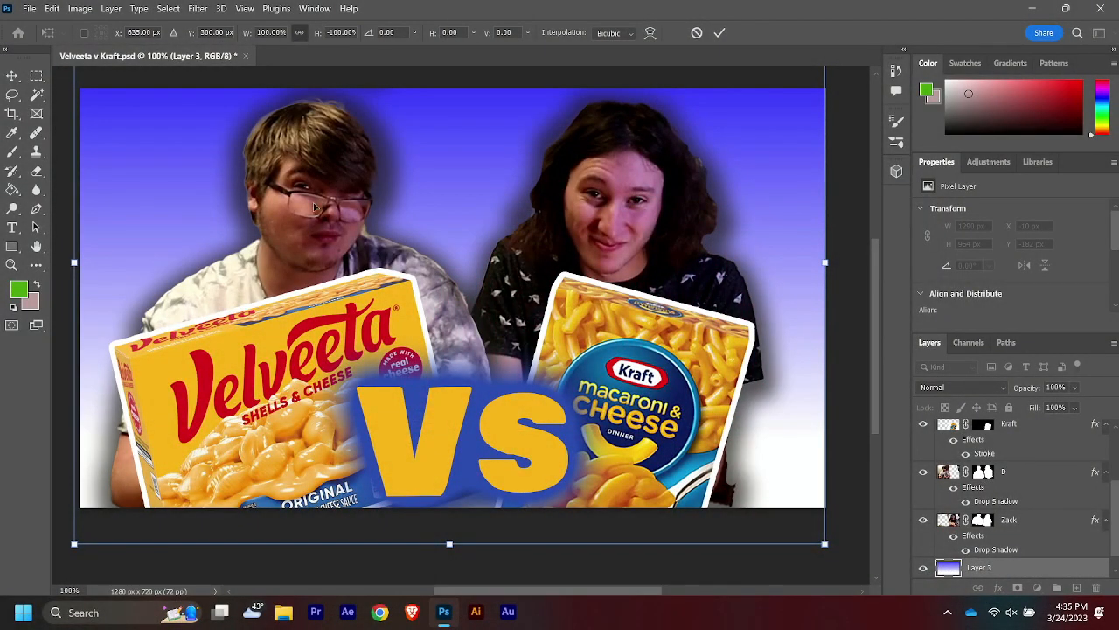
Apply the gradient transformation and add a 1 px white inside Stroke to layer D.
click(1049, 480)
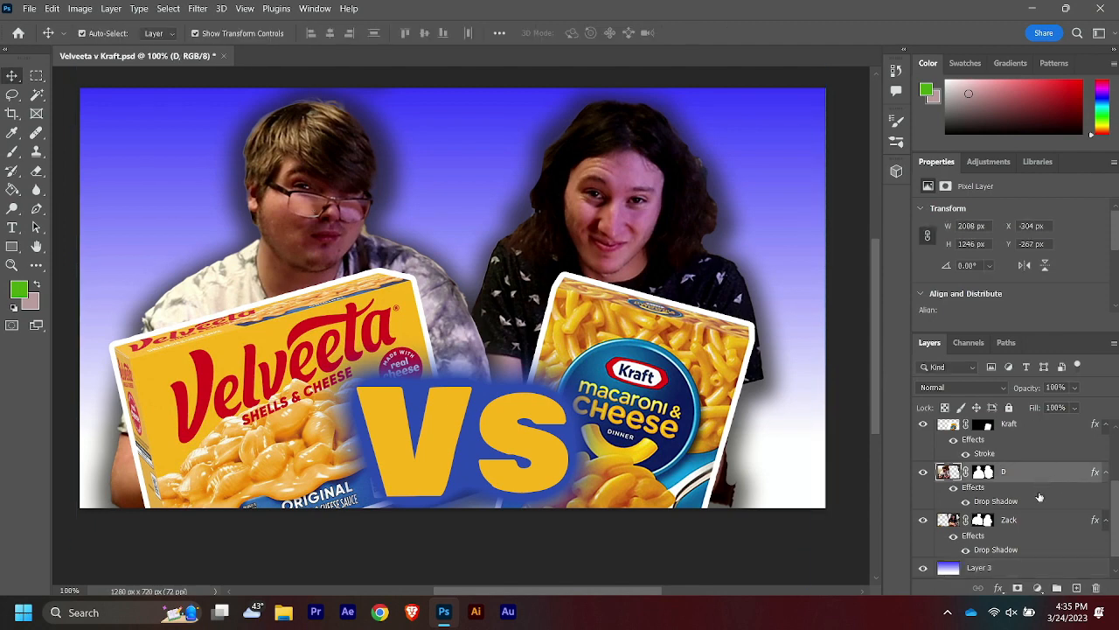
shift+click(1023, 522)
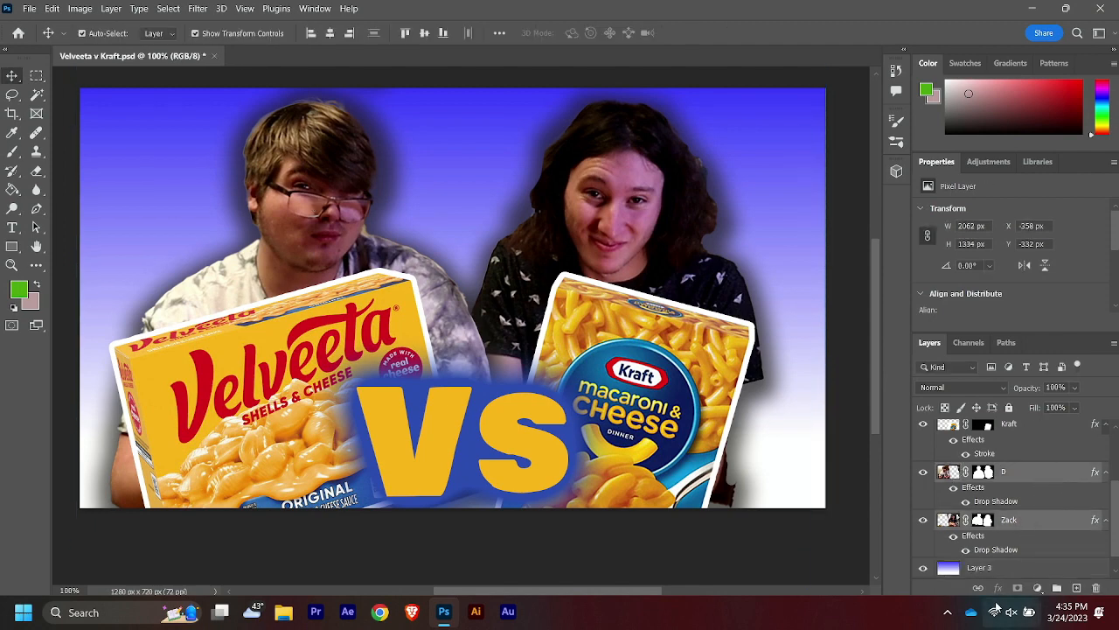
click(1050, 484)
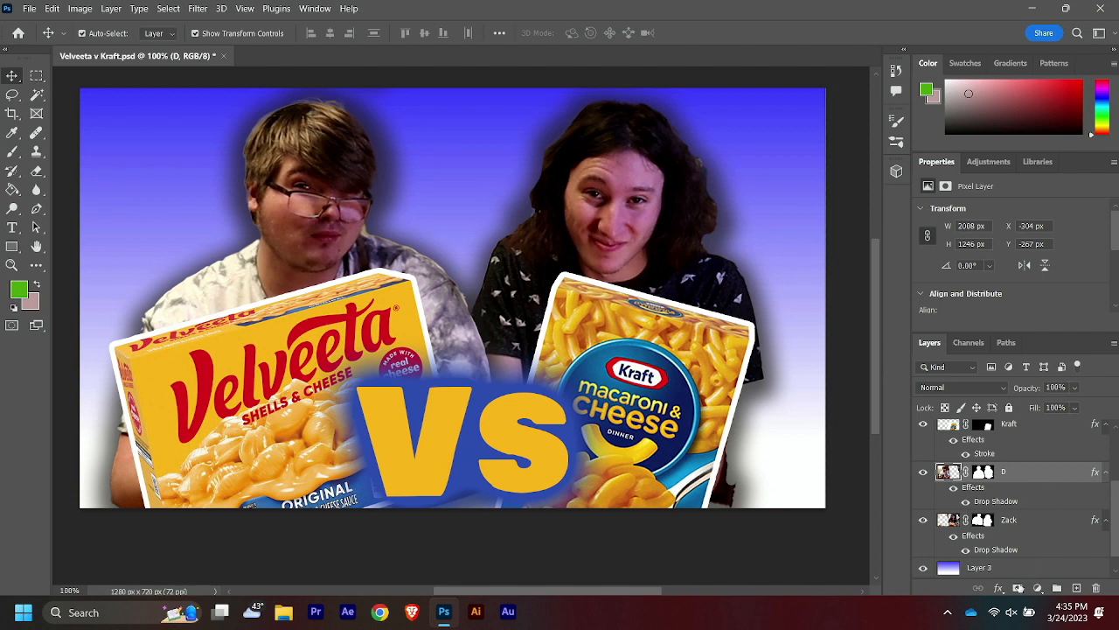
click(1003, 590)
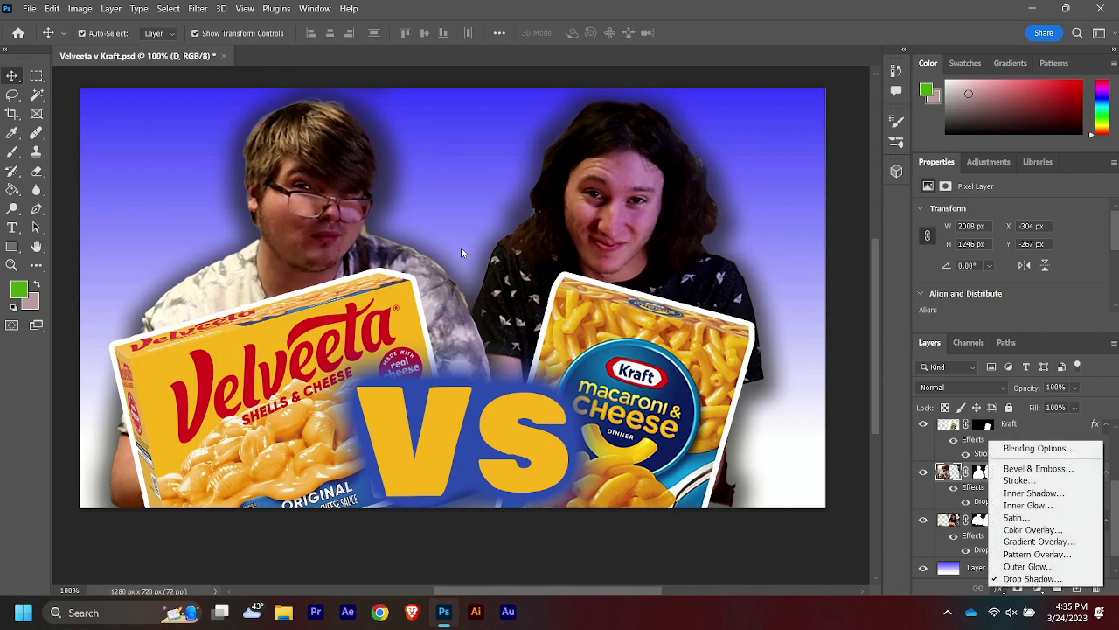
click(1048, 480)
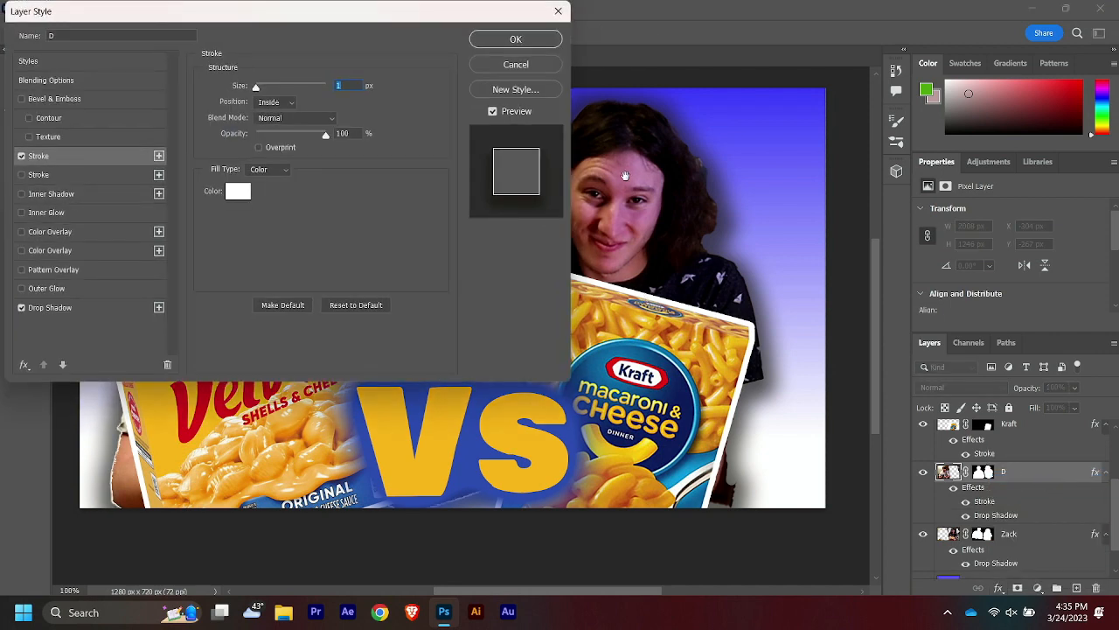
click(543, 41)
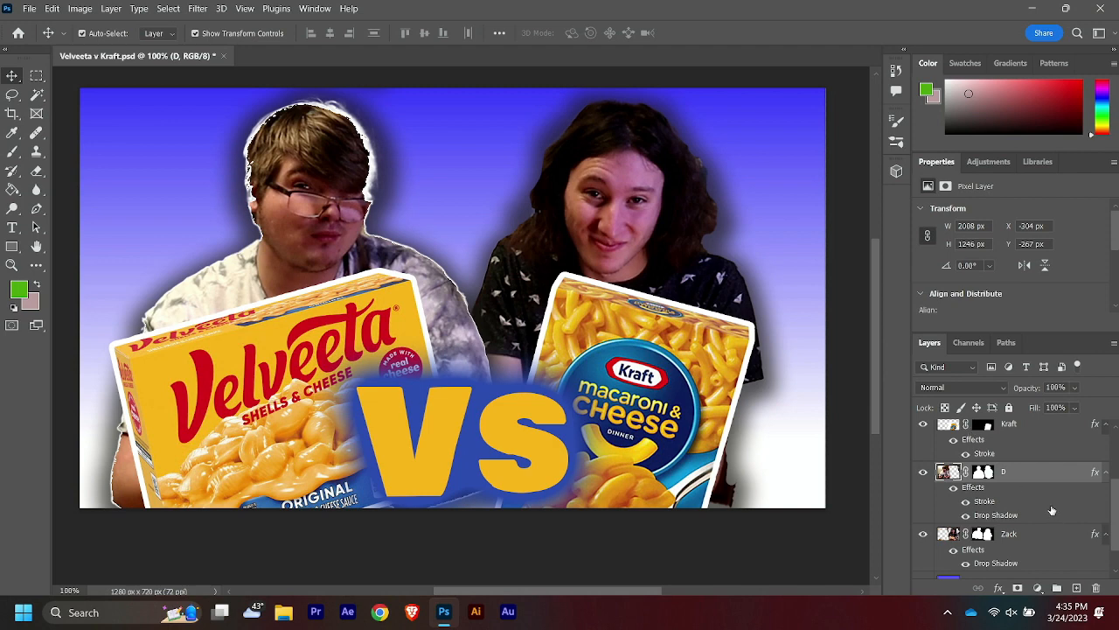
Change the white stroke on layer D to the Outside position with a size of 13 px.
click(998, 589)
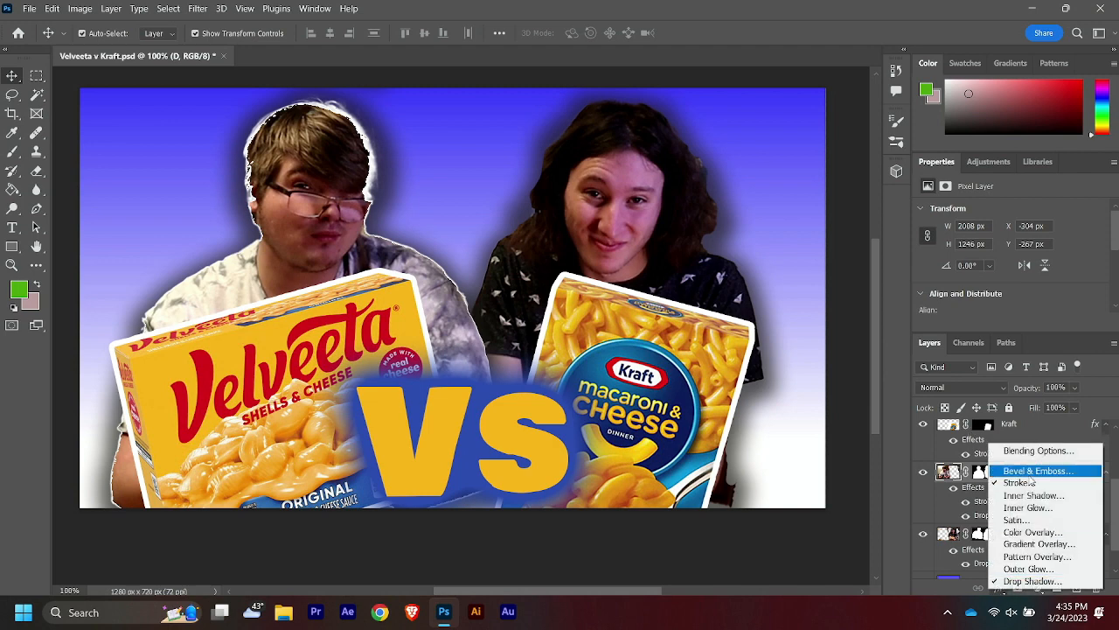
click(1039, 426)
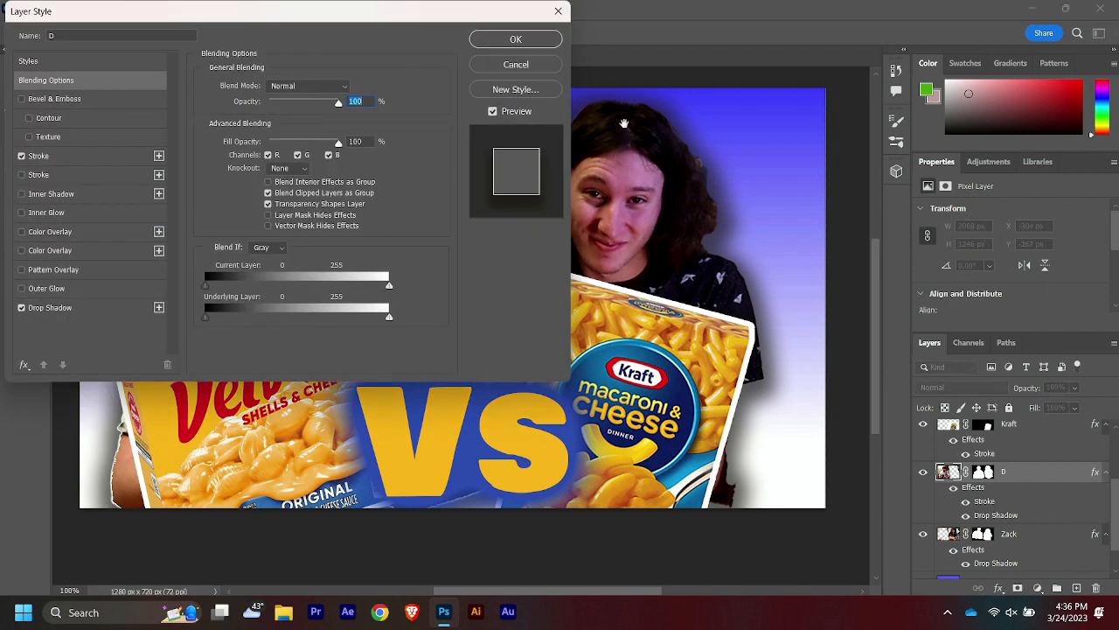
click(44, 156)
drag(329, 13, 526, 233)
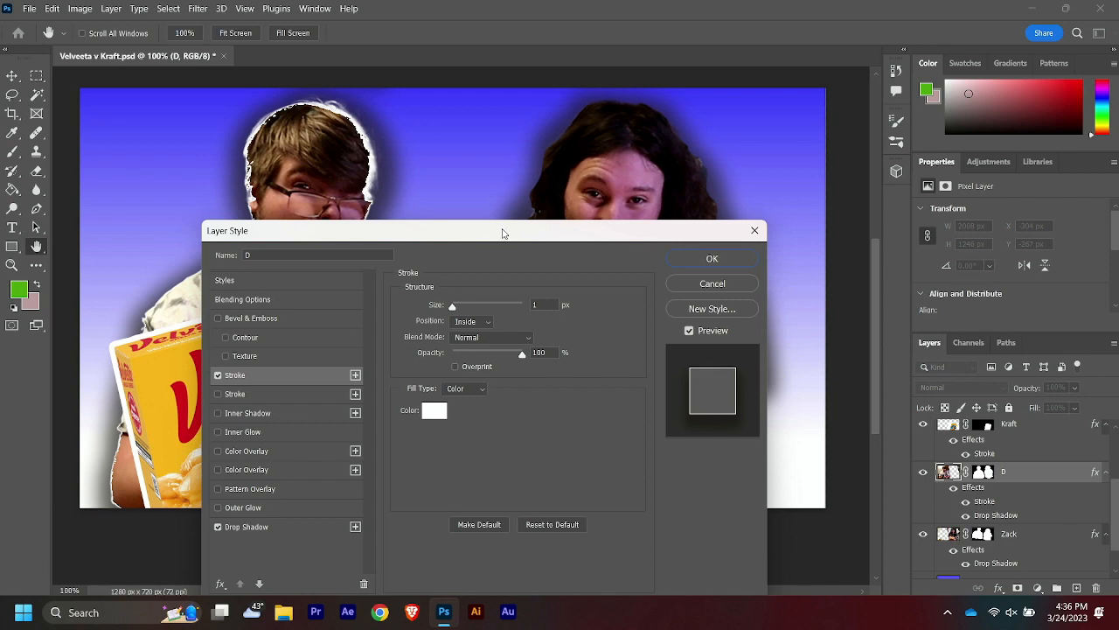
drag(502, 232, 841, 65)
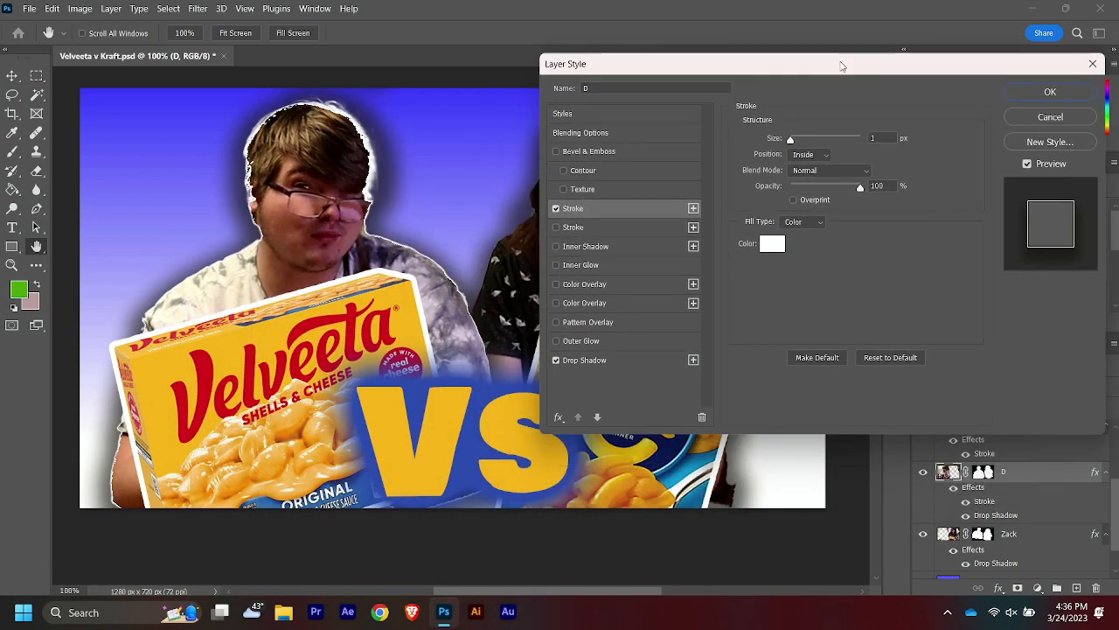
drag(793, 142, 804, 145)
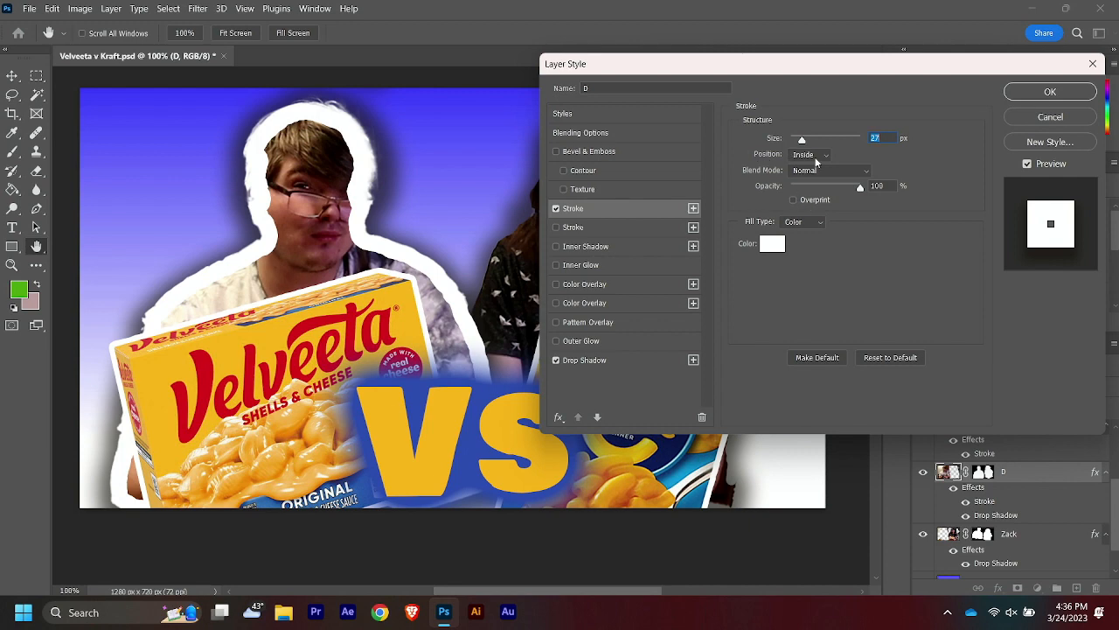
click(813, 155)
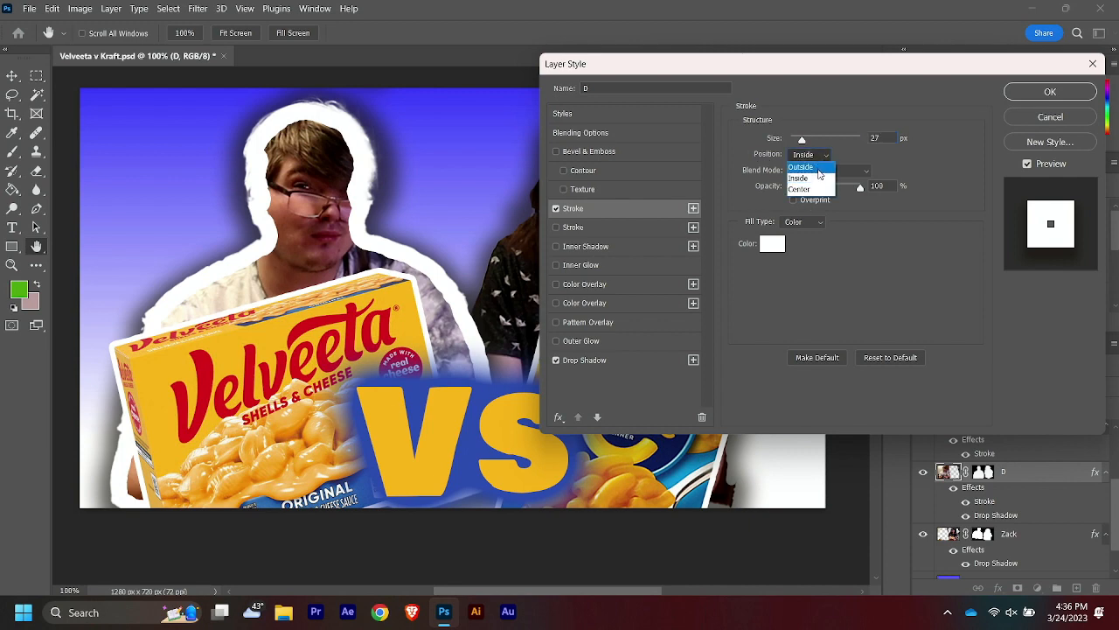
click(802, 167)
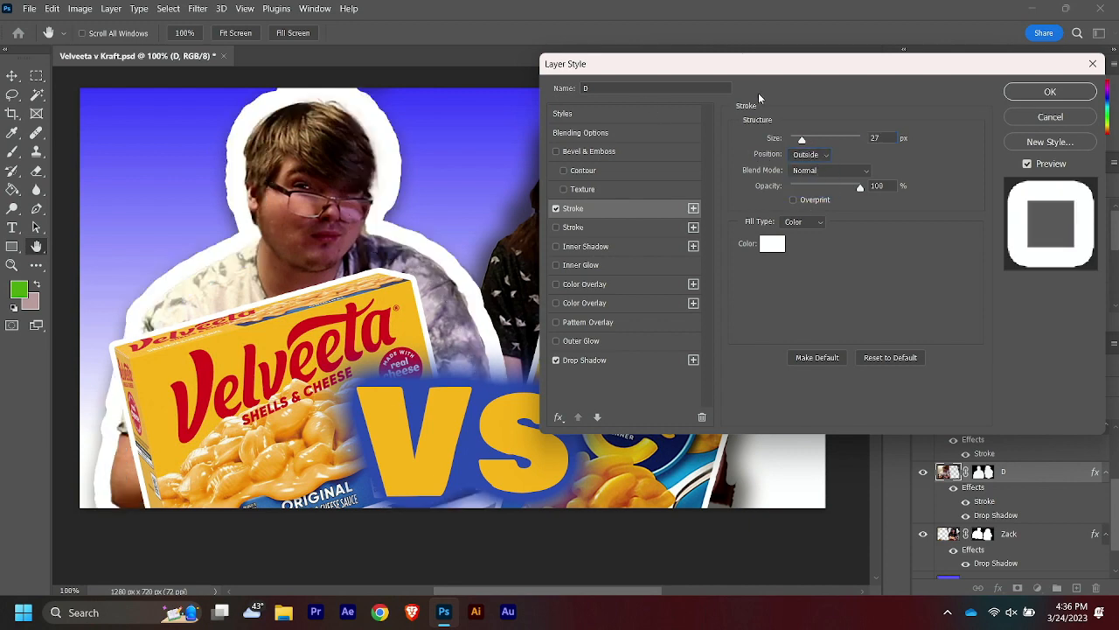
drag(798, 137, 793, 145)
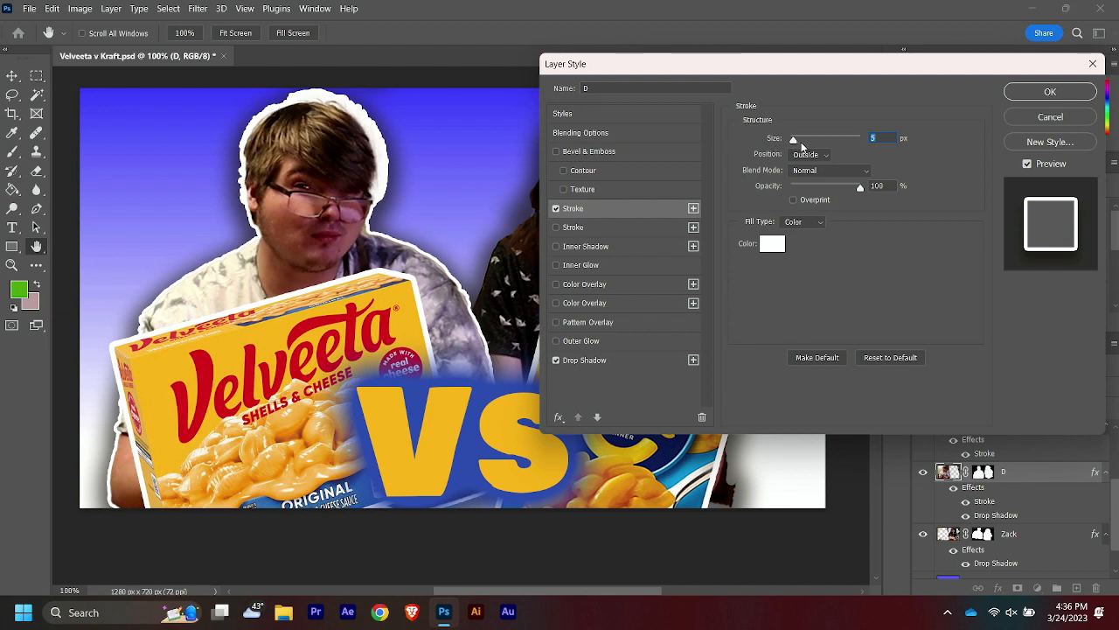
drag(797, 142, 796, 143)
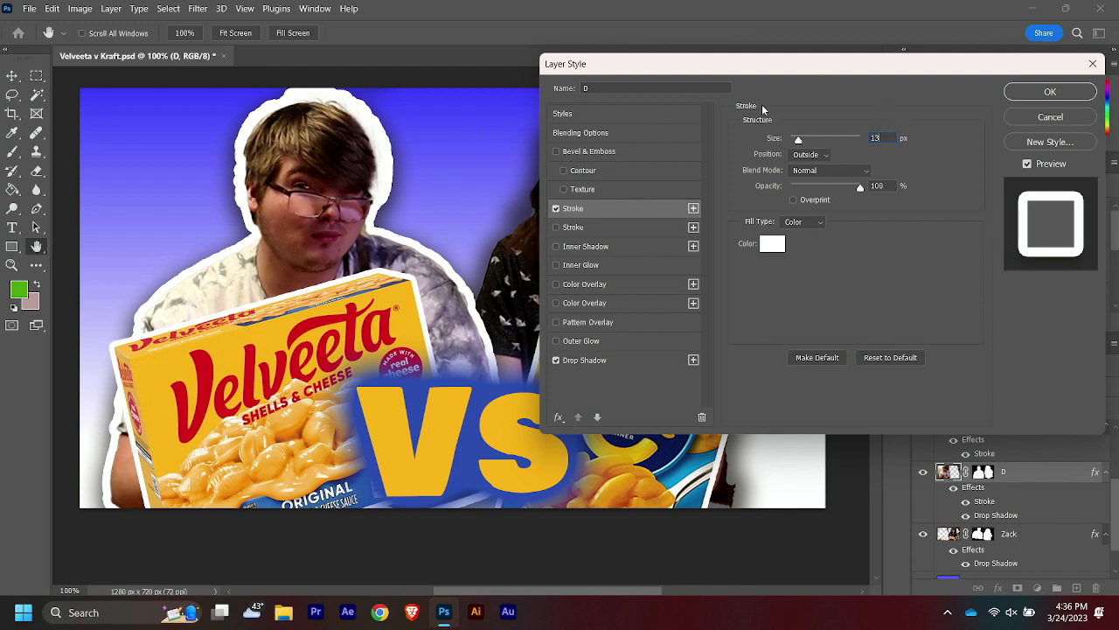
click(1049, 93)
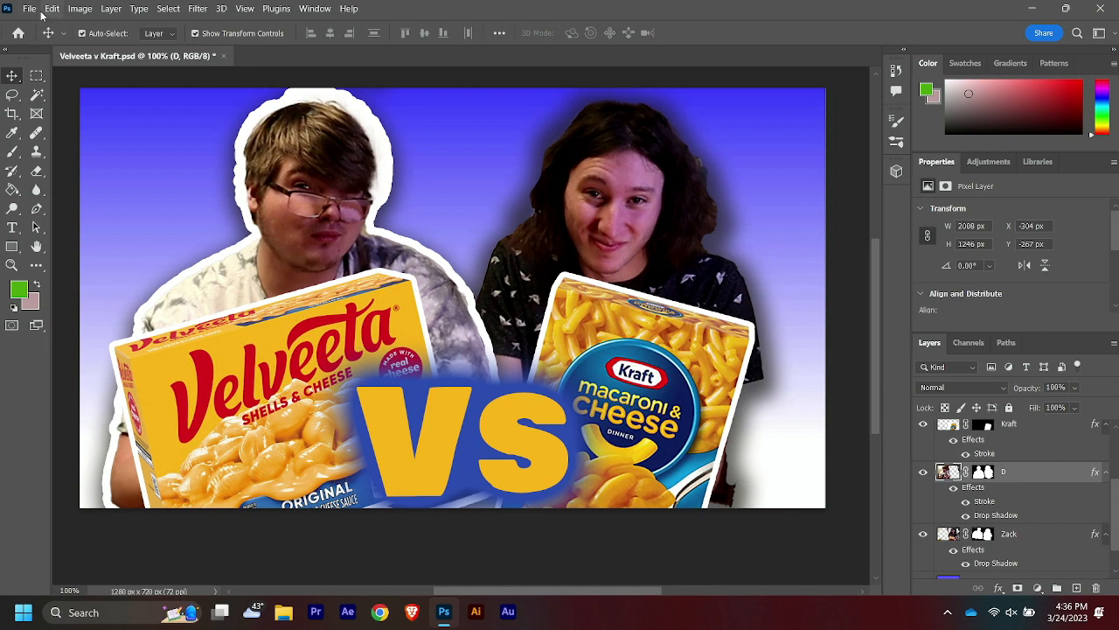
With a 32 px Eraser, trim the leftover edges around the left person's head on layer D to tighten the white outline.
click(37, 171)
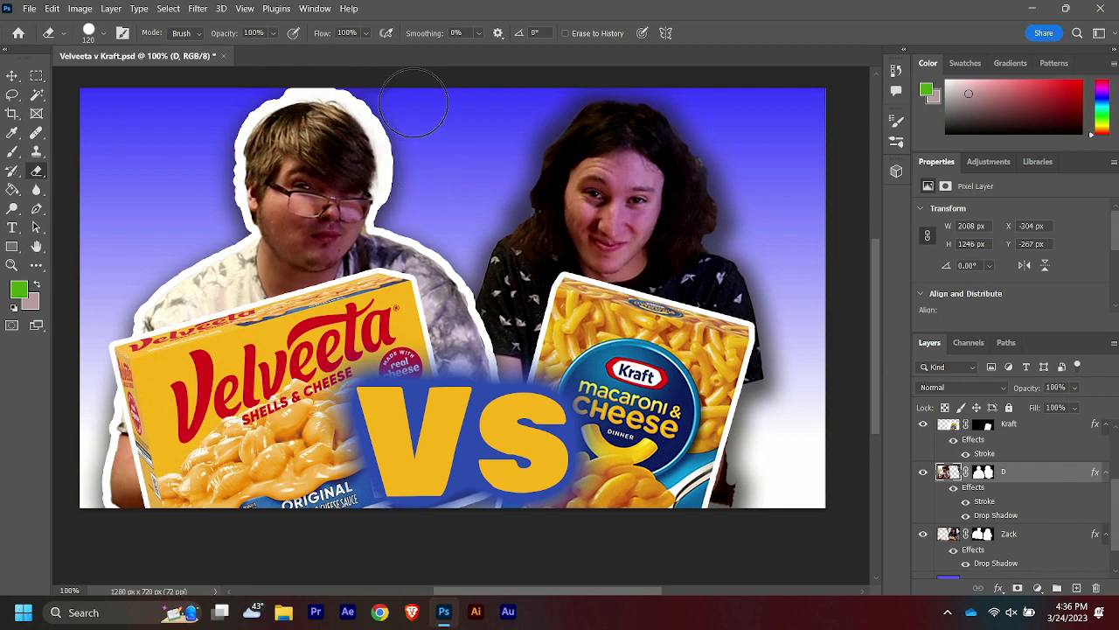
click(102, 33)
drag(124, 79, 94, 81)
click(449, 128)
drag(384, 146, 383, 139)
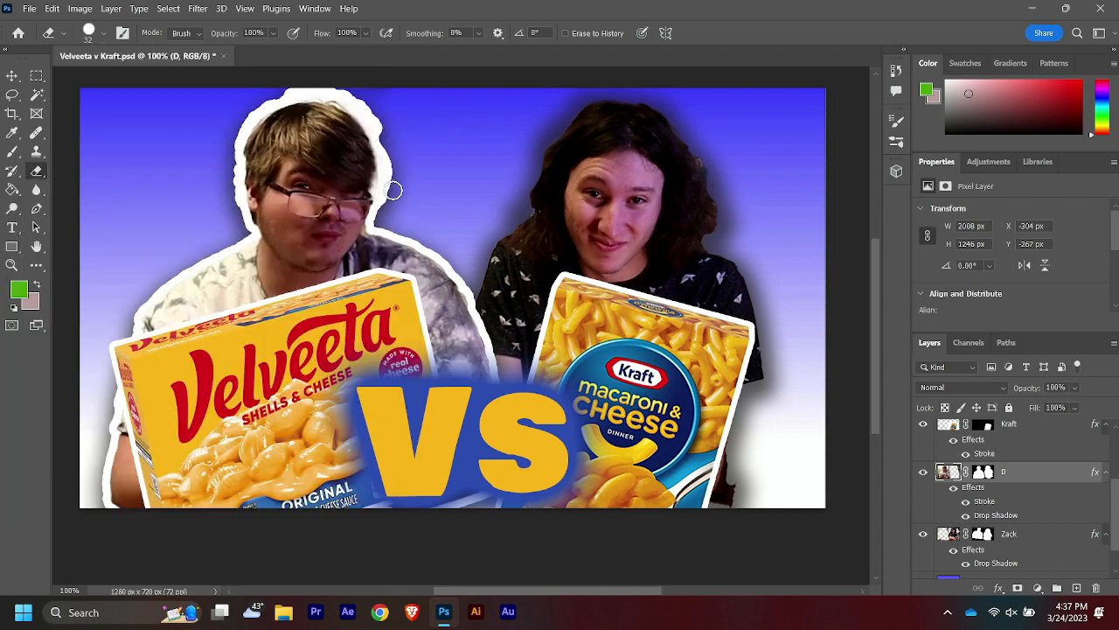
mouse_move(393, 191)
mouse_down()
mouse_move(389, 136)
mouse_move(373, 114)
mouse_move(317, 87)
mouse_move(267, 95)
mouse_move(337, 94)
mouse_move(365, 113)
mouse_move(389, 144)
mouse_move(380, 214)
mouse_move(377, 129)
mouse_move(323, 91)
mouse_move(247, 112)
mouse_move(224, 182)
mouse_up()
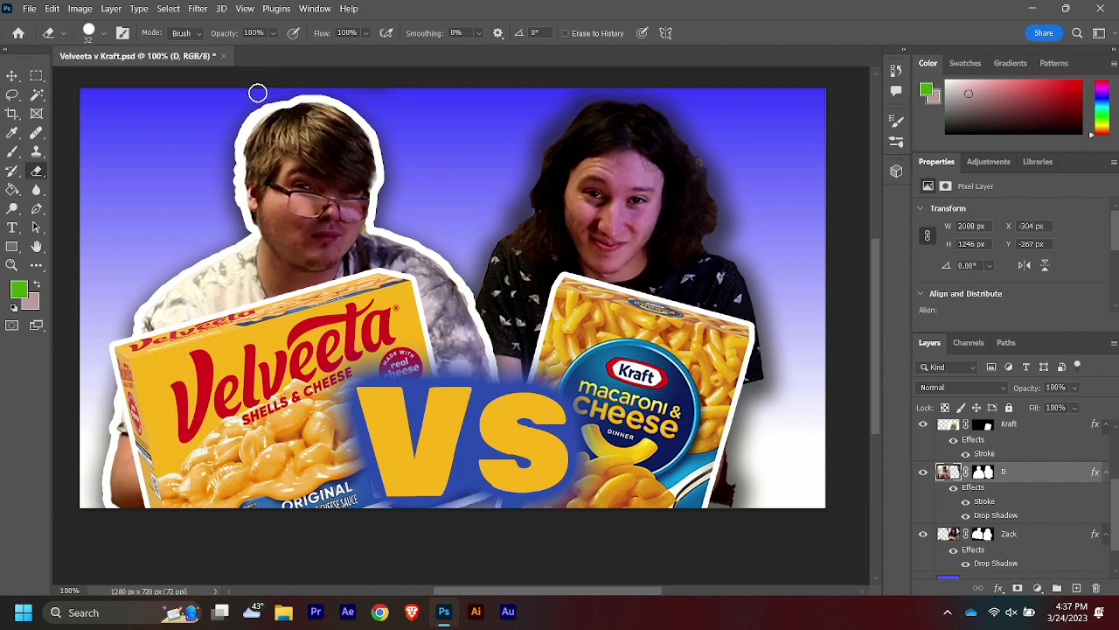
mouse_move(257, 93)
mouse_down()
mouse_move(264, 101)
mouse_move(229, 157)
mouse_move(244, 225)
mouse_up()
click(11, 77)
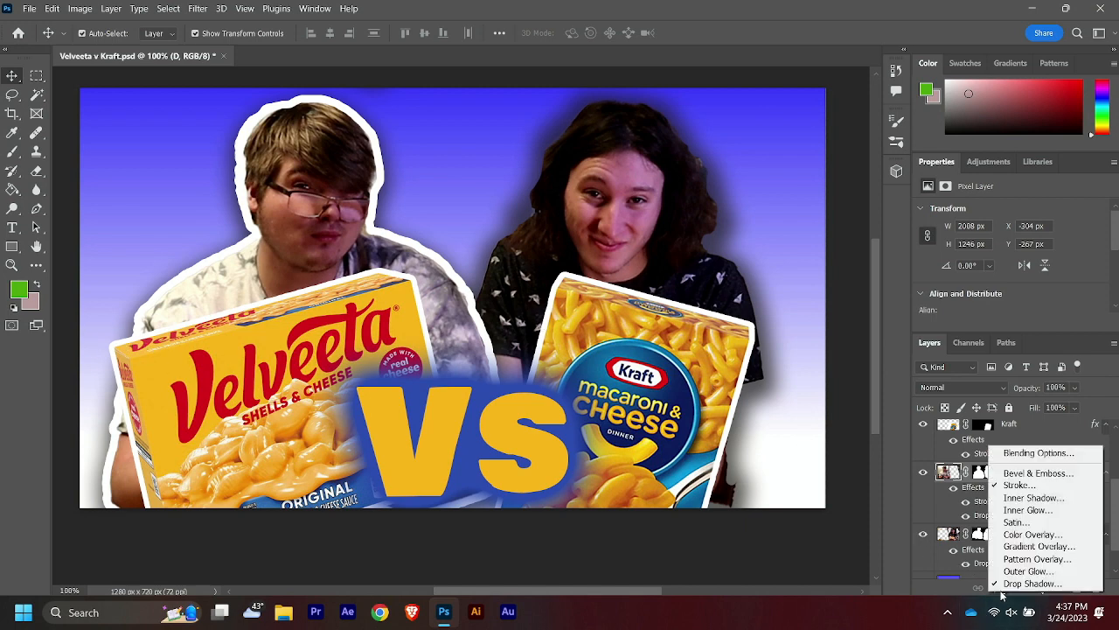
Try recolouring the Outside stroke on layer D, first pure red ff0000, finally the lighter red ff6d6d.
click(999, 589)
click(1016, 485)
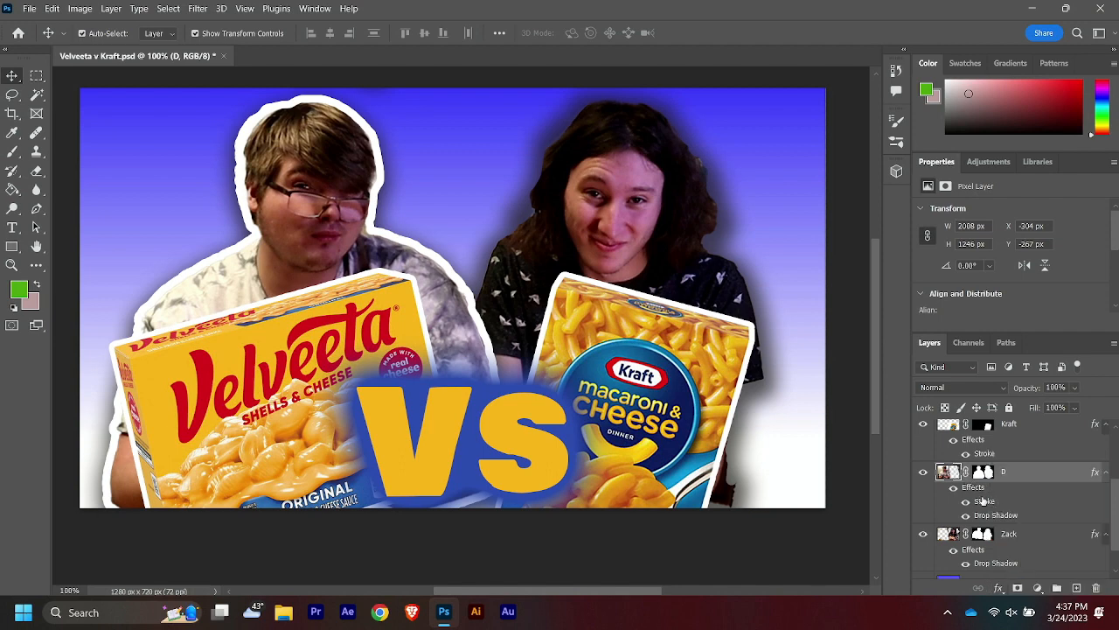
double_click(1097, 472)
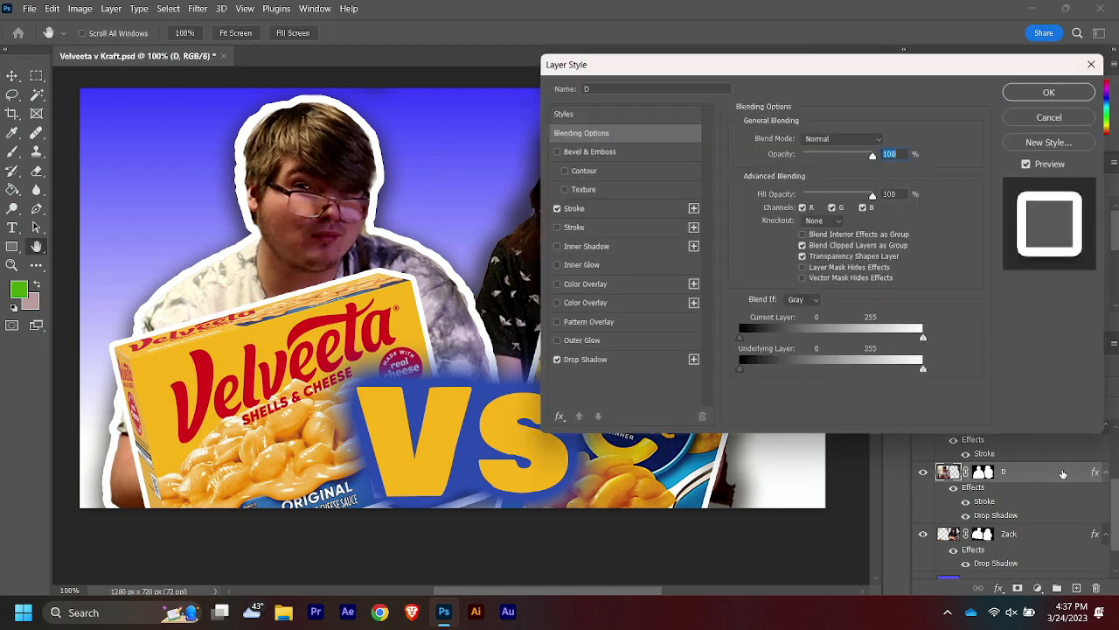
click(601, 209)
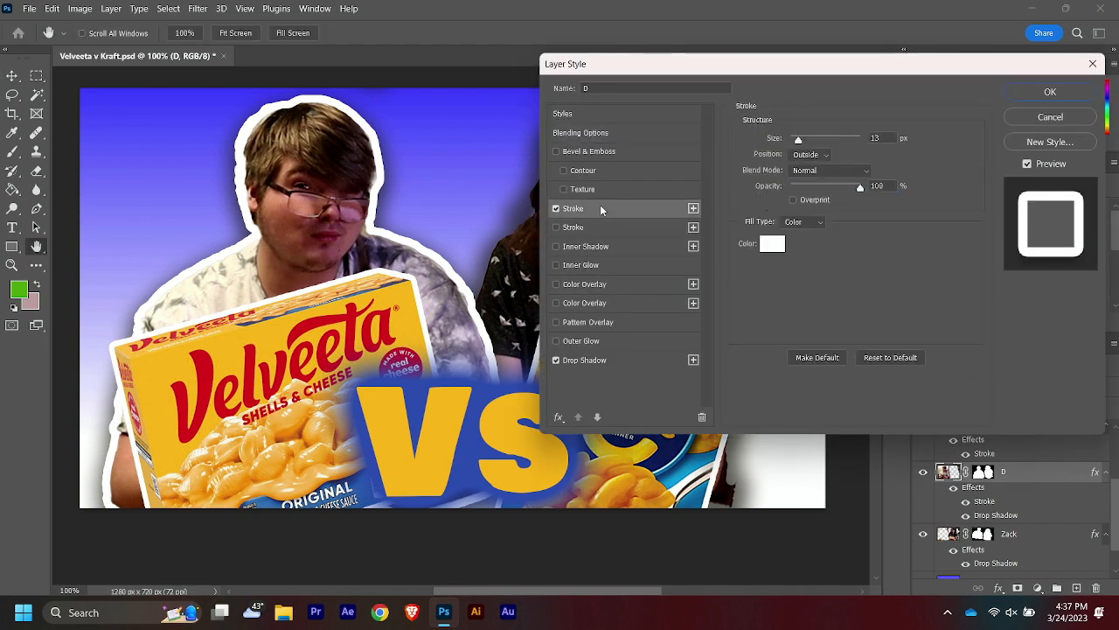
click(771, 244)
text(ff0000)
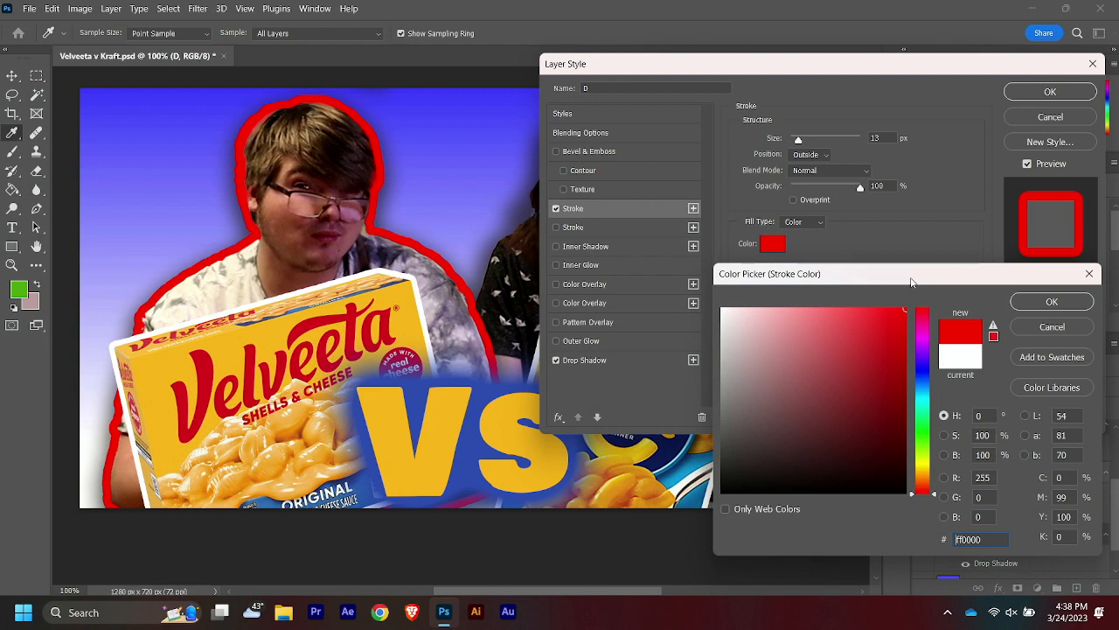
mouse_move(890, 326)
mouse_down()
mouse_move(645, 389)
mouse_move(882, 355)
mouse_move(826, 288)
mouse_up()
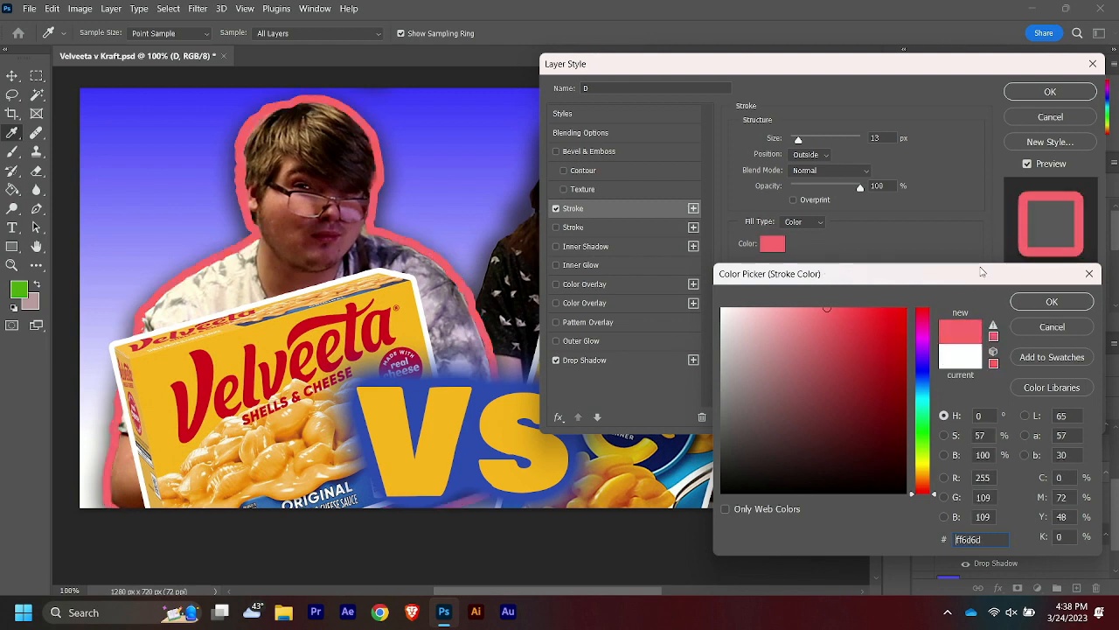
click(1072, 305)
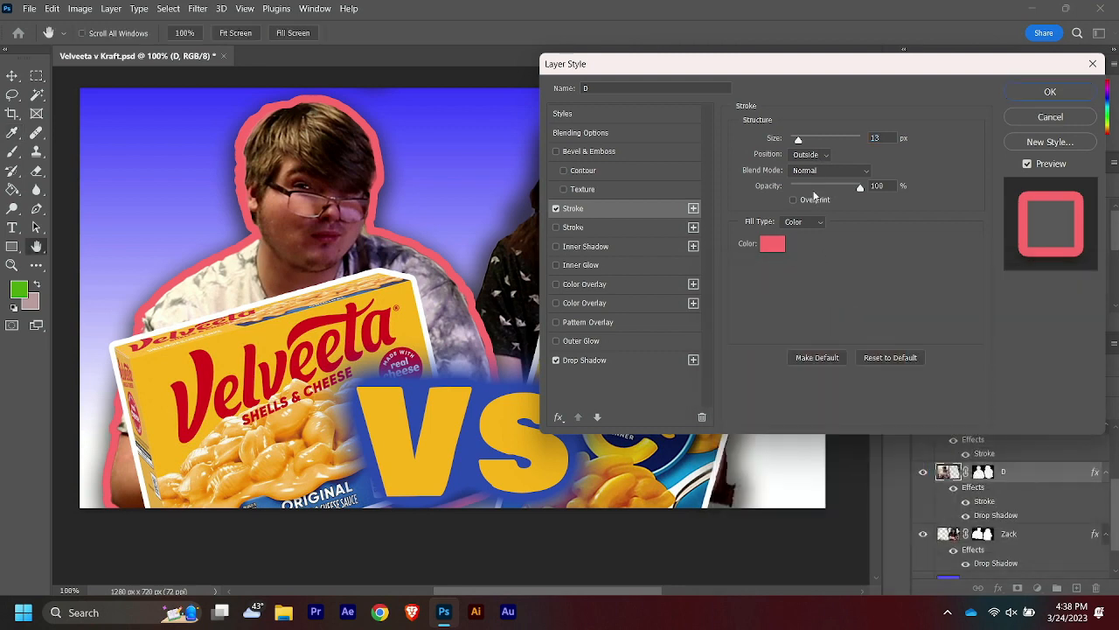
Lower the layer D stroke's opacity to 0% and shrink its size, then turn the Stroke effect off, leaving Drop Shadow enabled.
drag(862, 192, 795, 200)
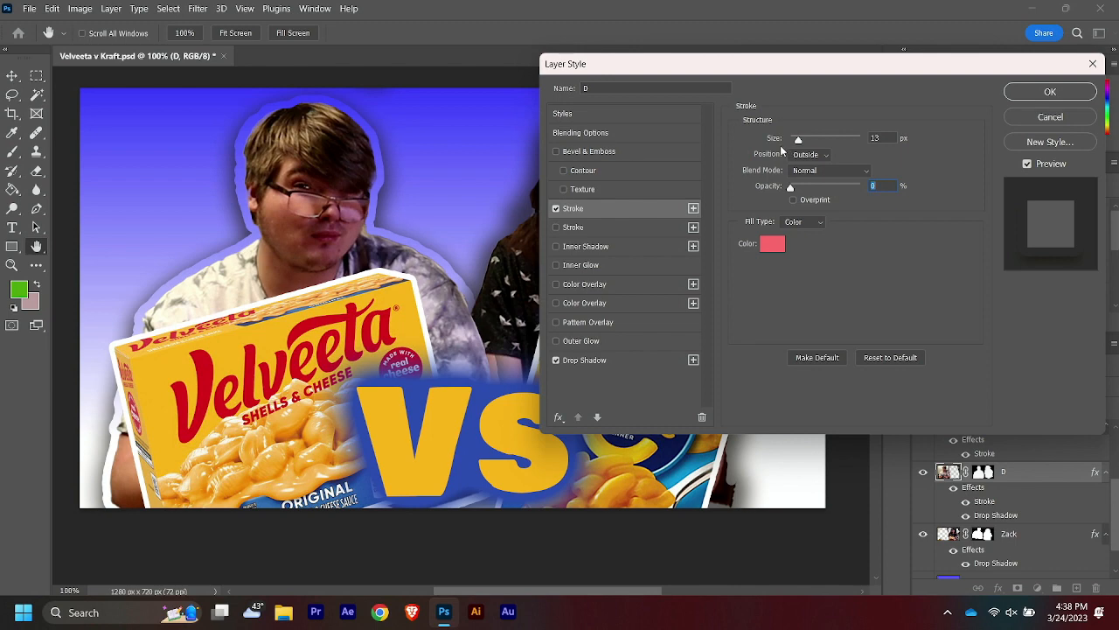
drag(804, 142, 791, 143)
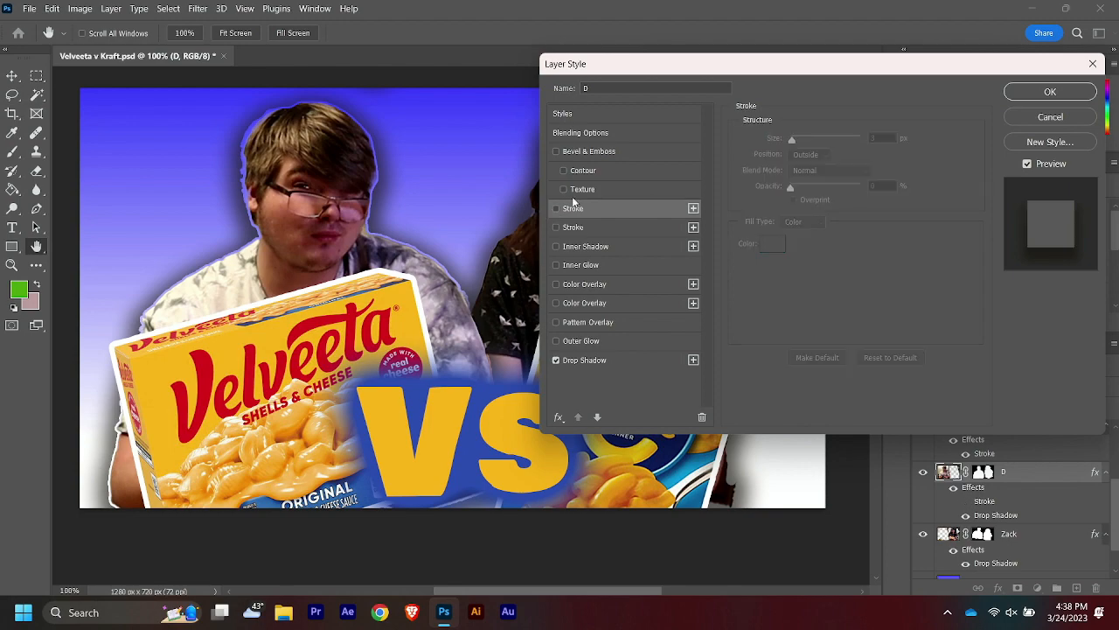
click(1050, 92)
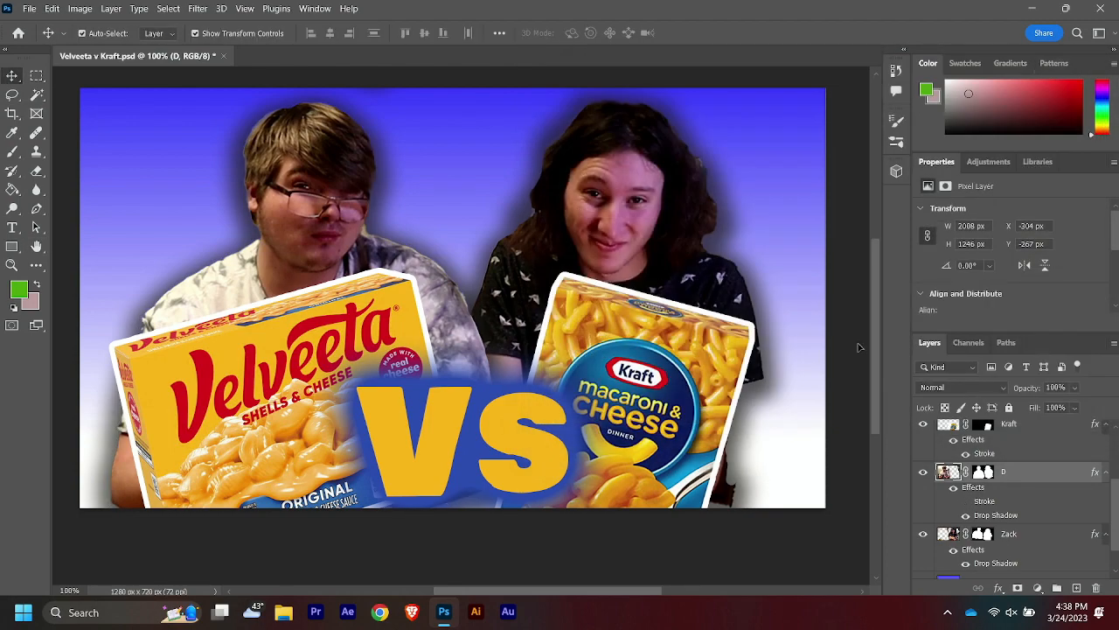